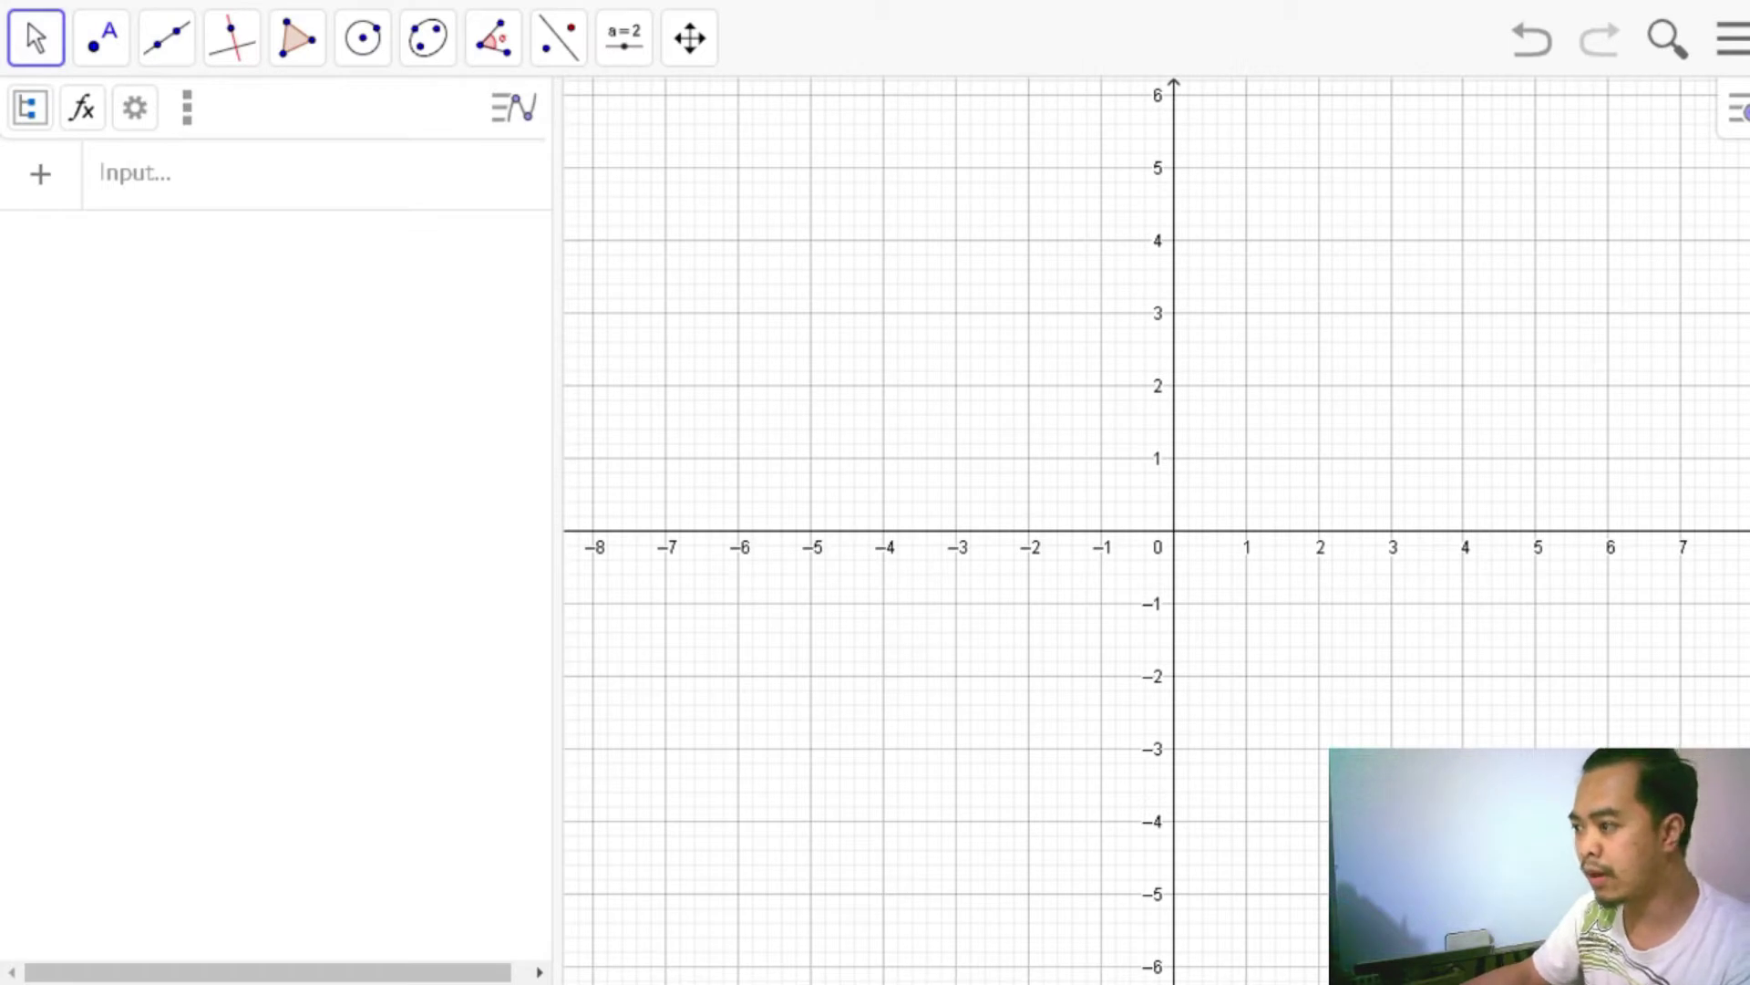
Close the 2D Graphics view and open the 3D Graphics view in its place.
{"action": "left_click", "coordinate": [1738, 116]}
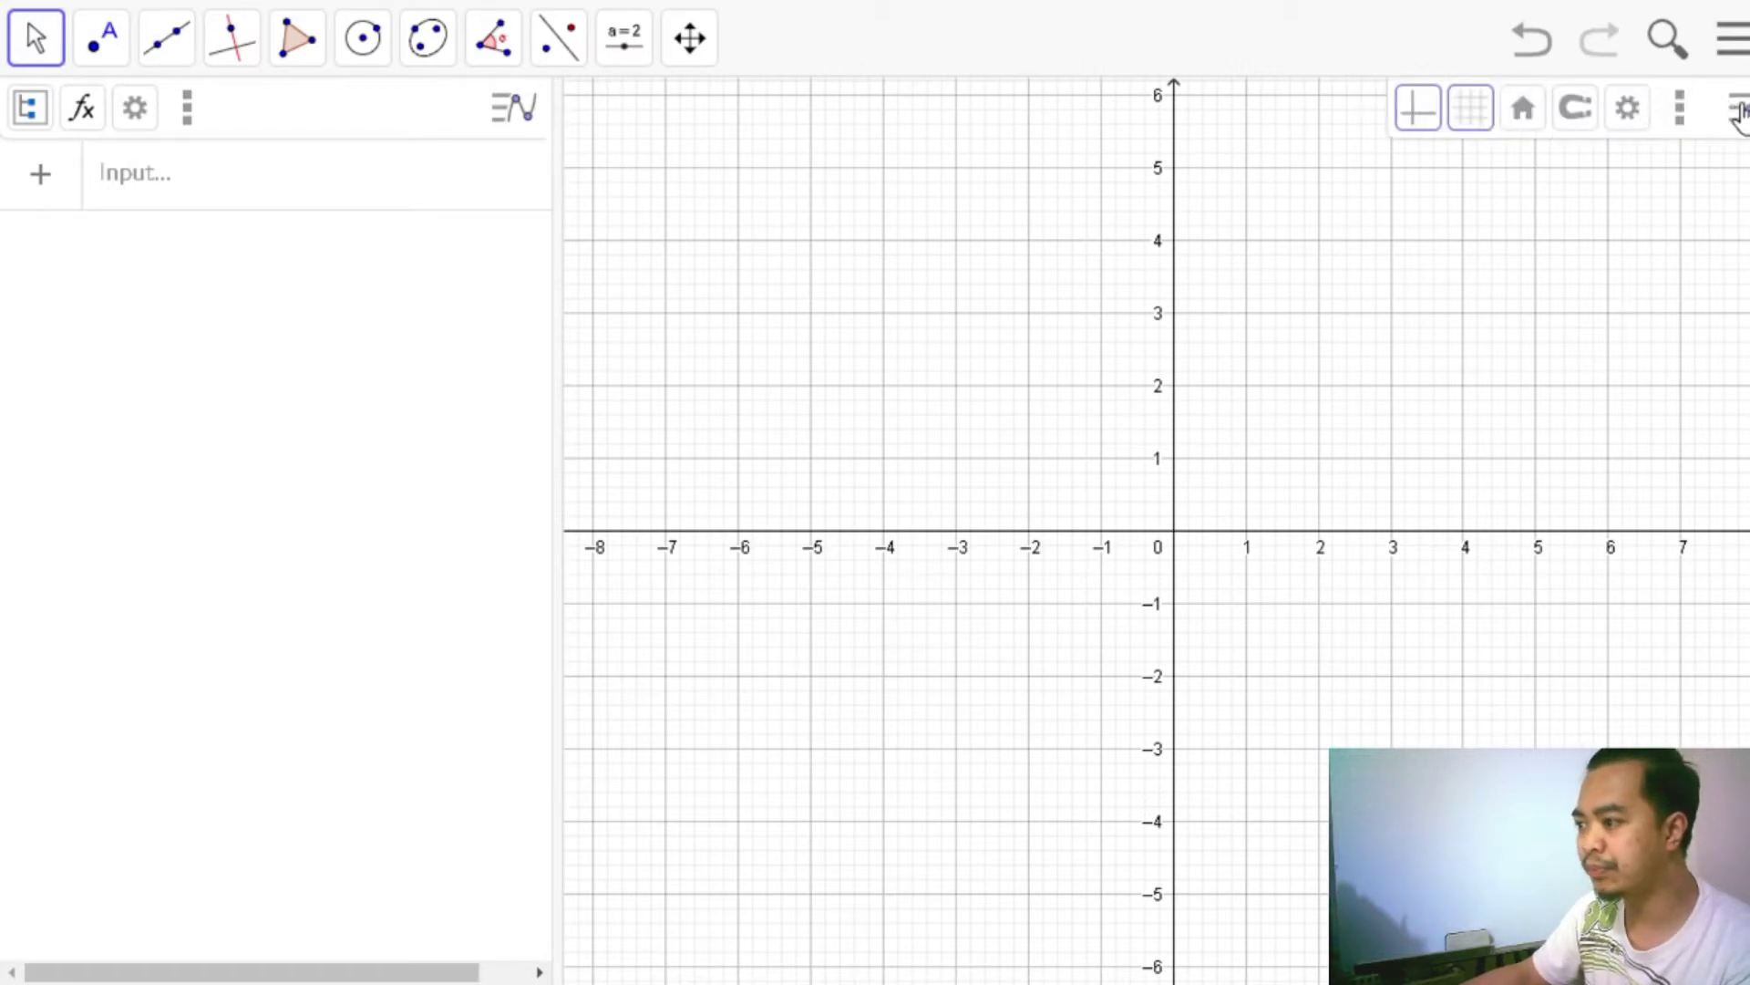
{"action": "left_click", "coordinate": [1677, 114]}
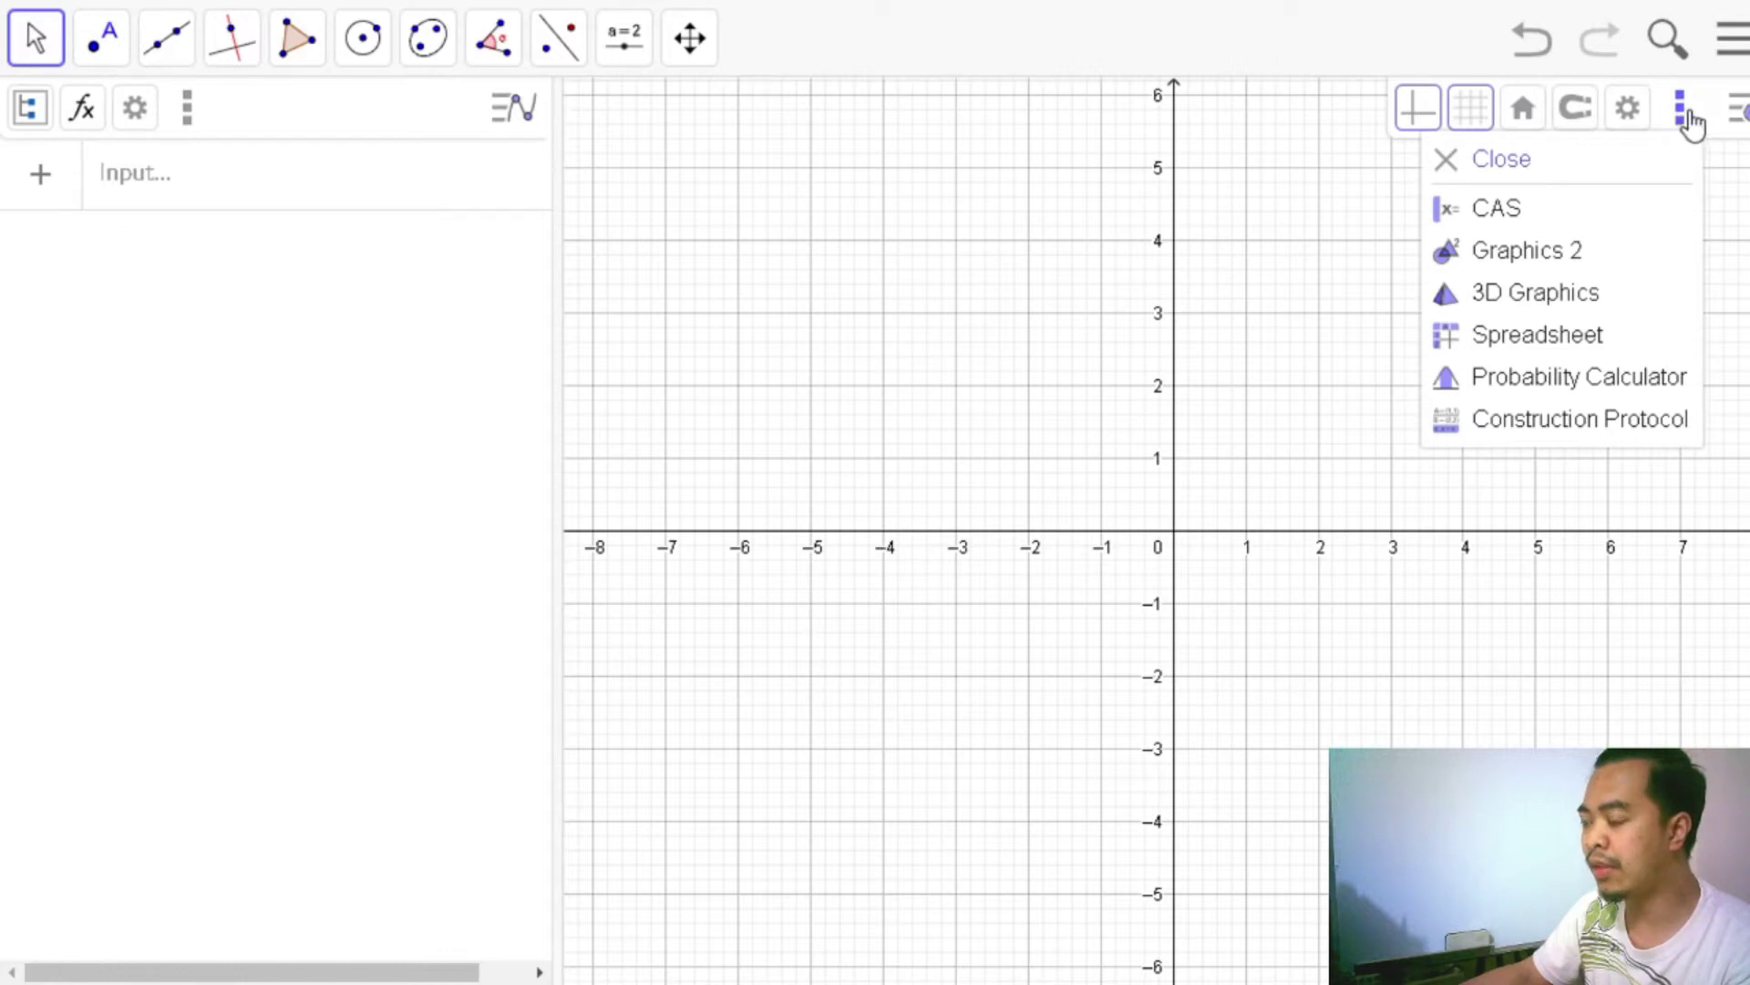
{"action": "left_click", "coordinate": [1496, 164]}
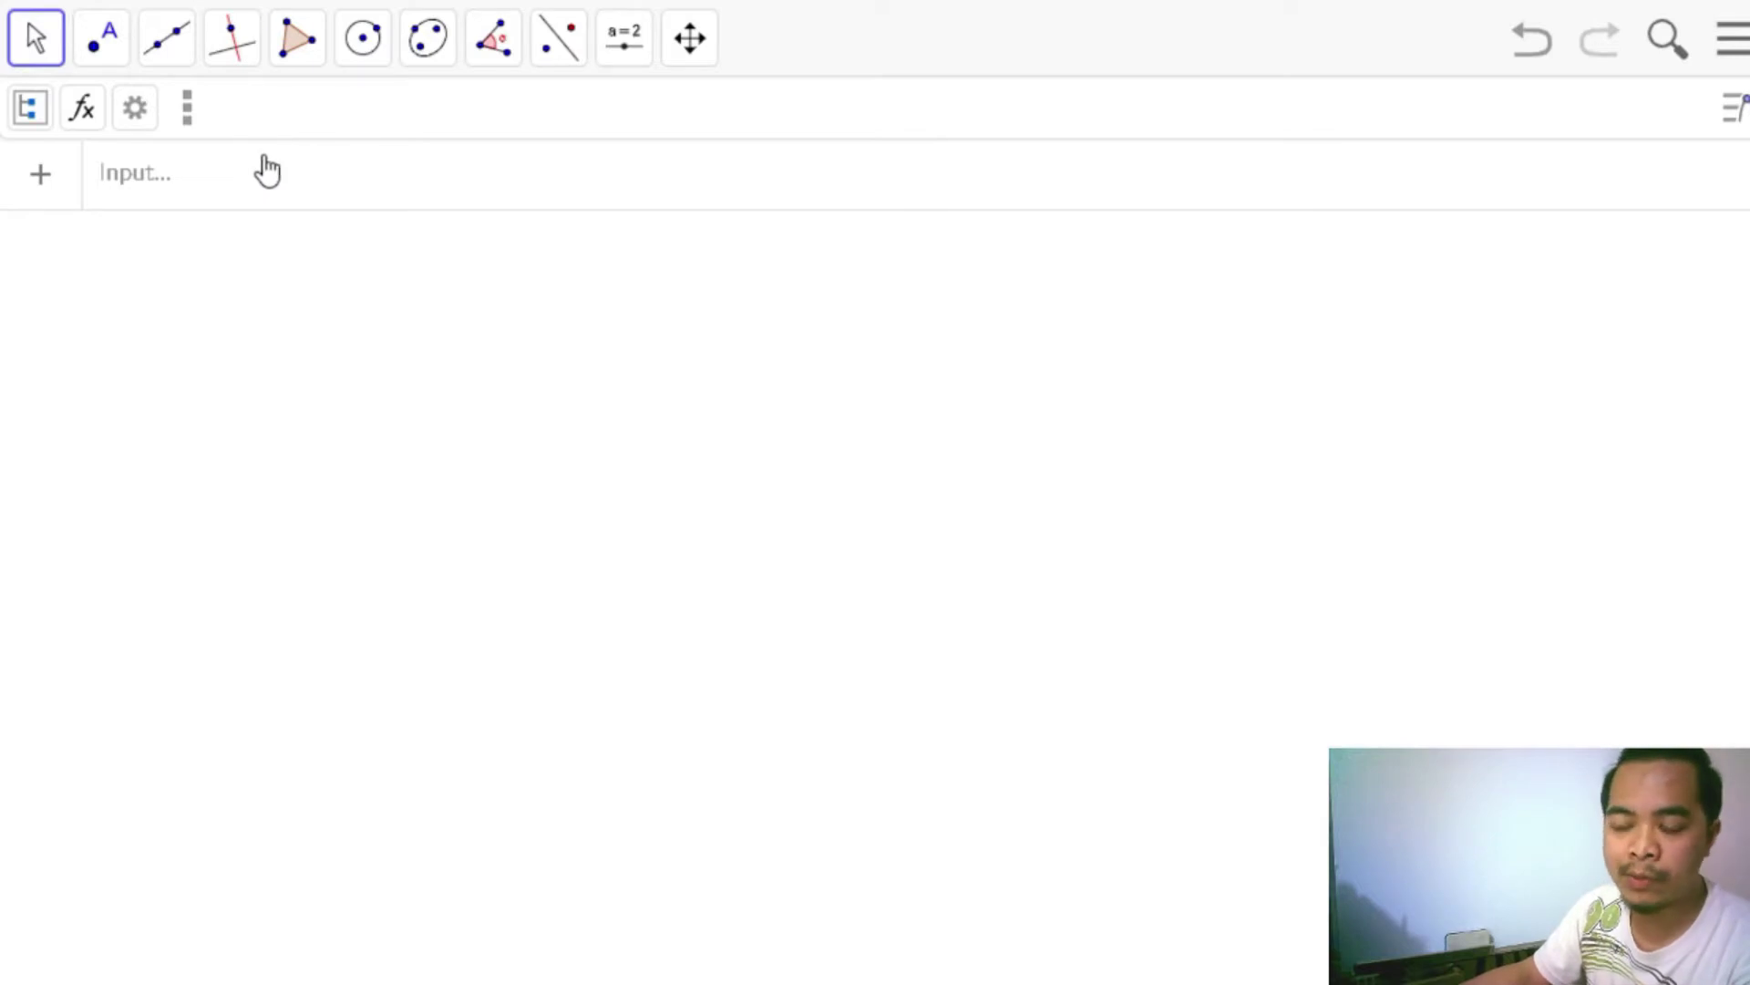
{"action": "left_click", "coordinate": [186, 111]}
{"action": "left_click", "coordinate": [390, 116]}
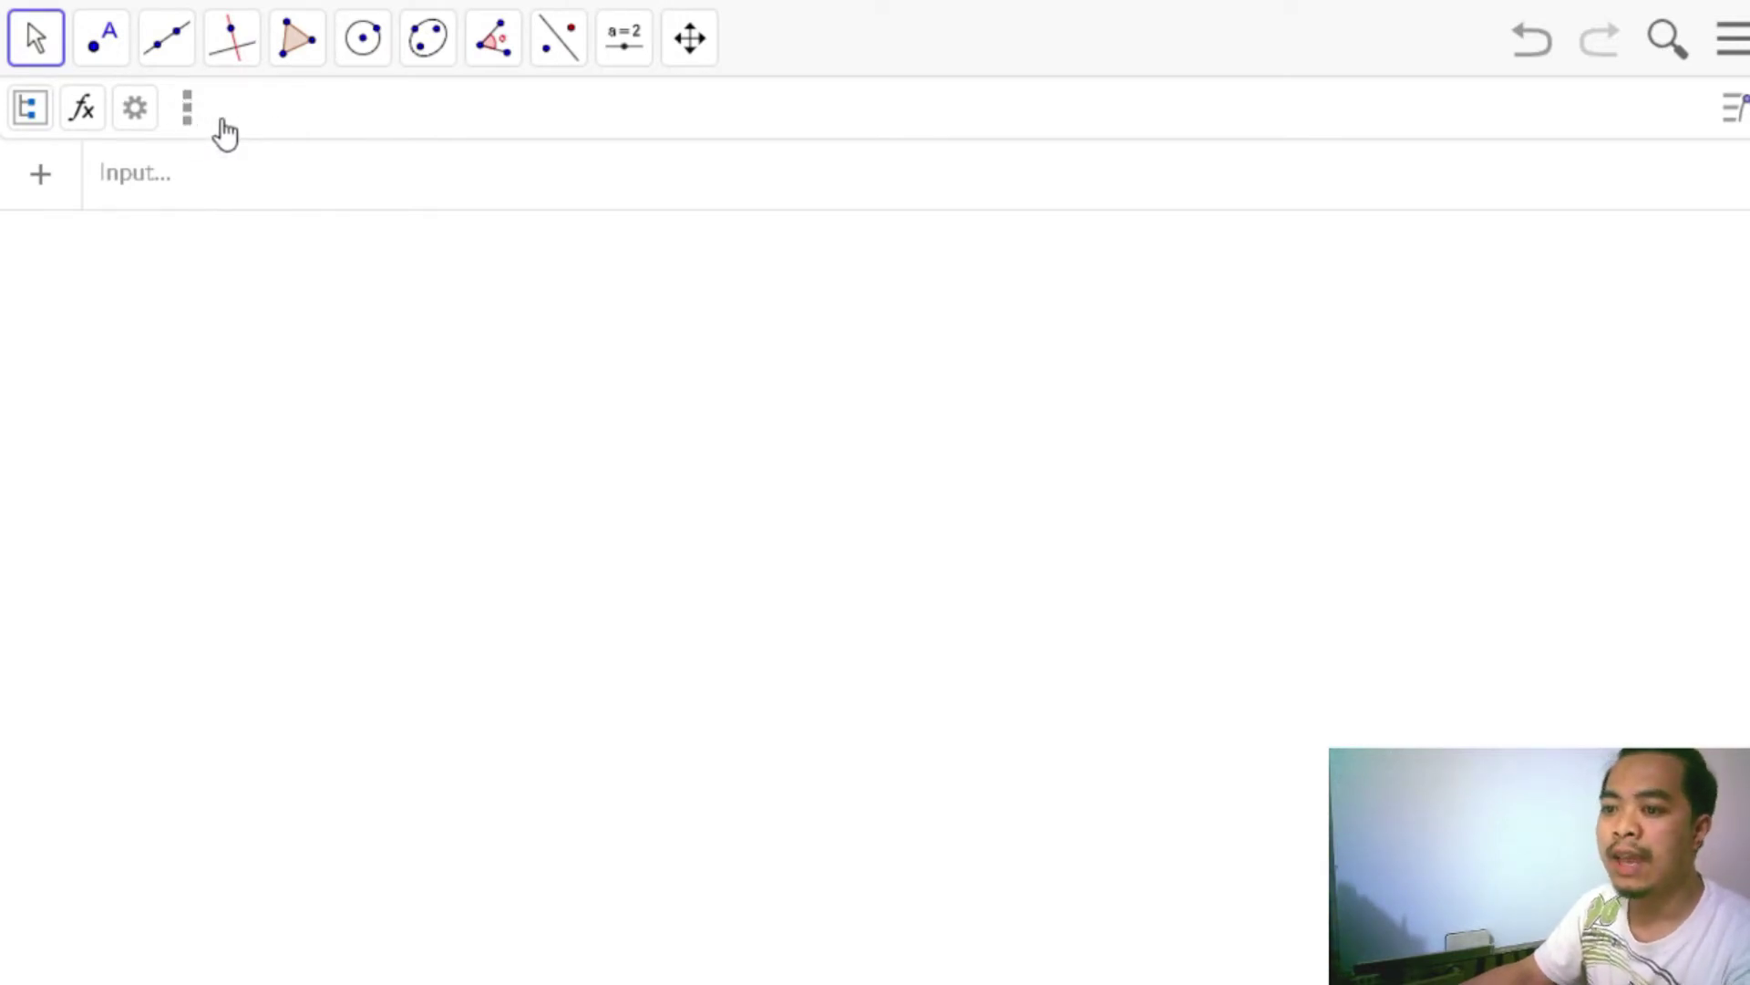
{"action": "left_click", "coordinate": [193, 116]}
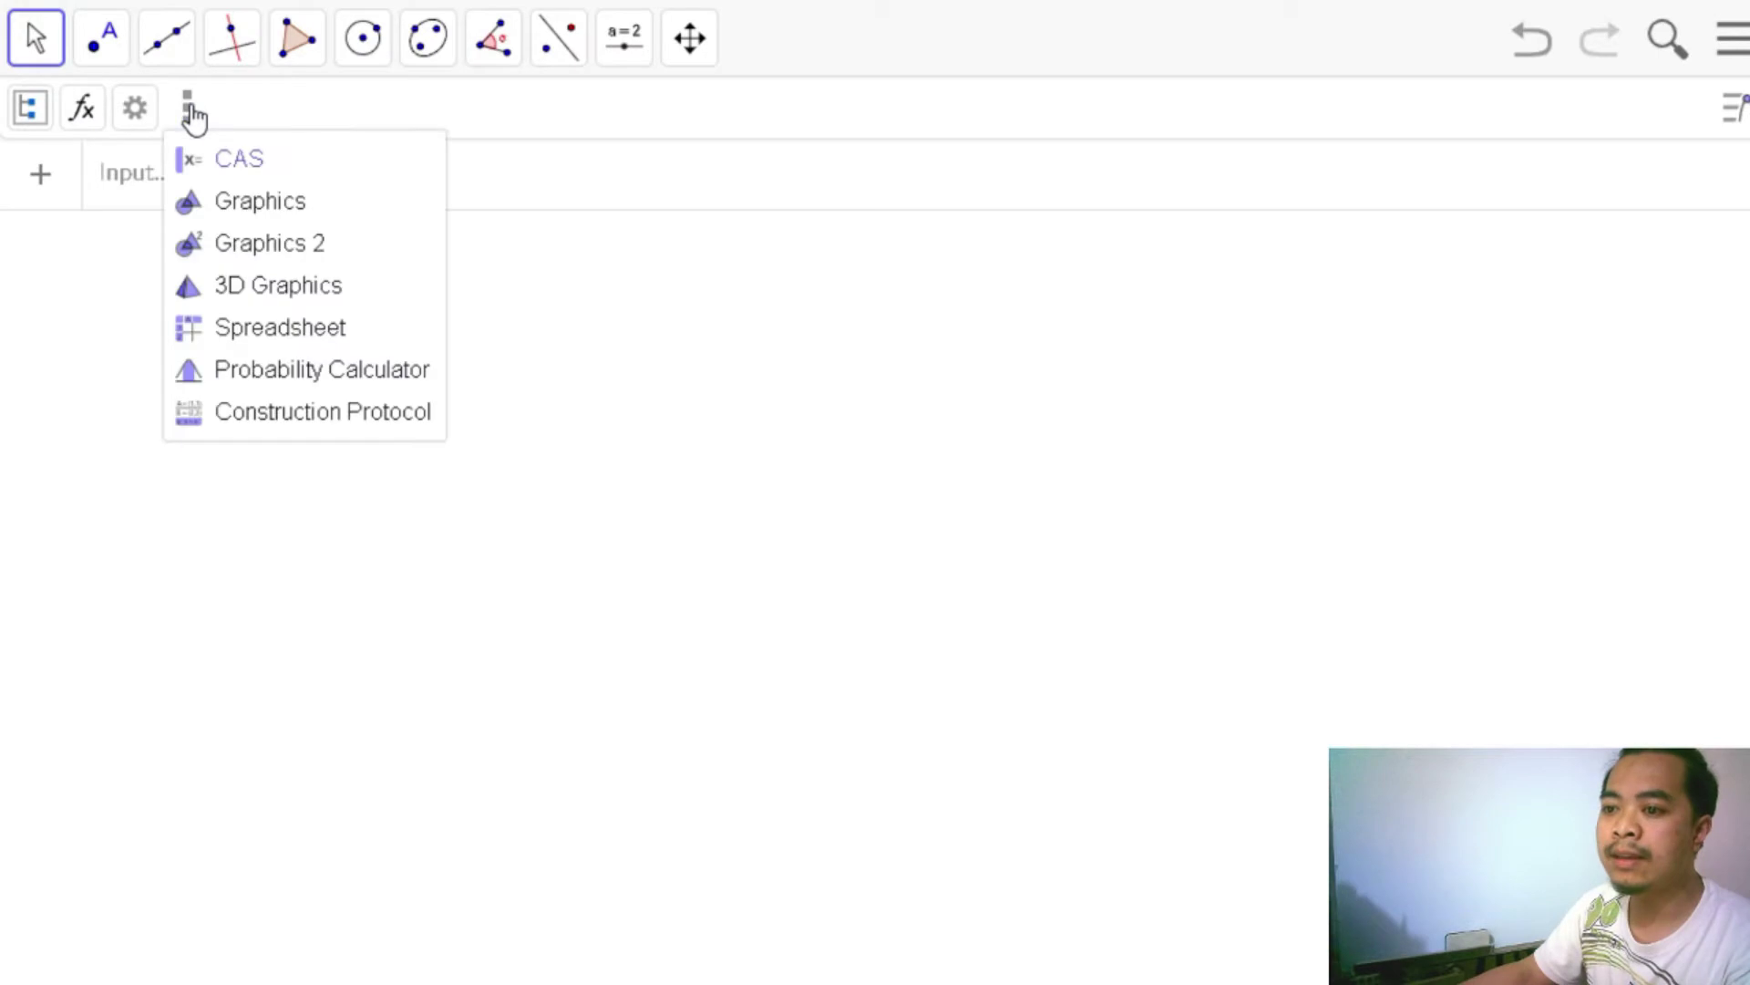
{"action": "left_click", "coordinate": [271, 290]}
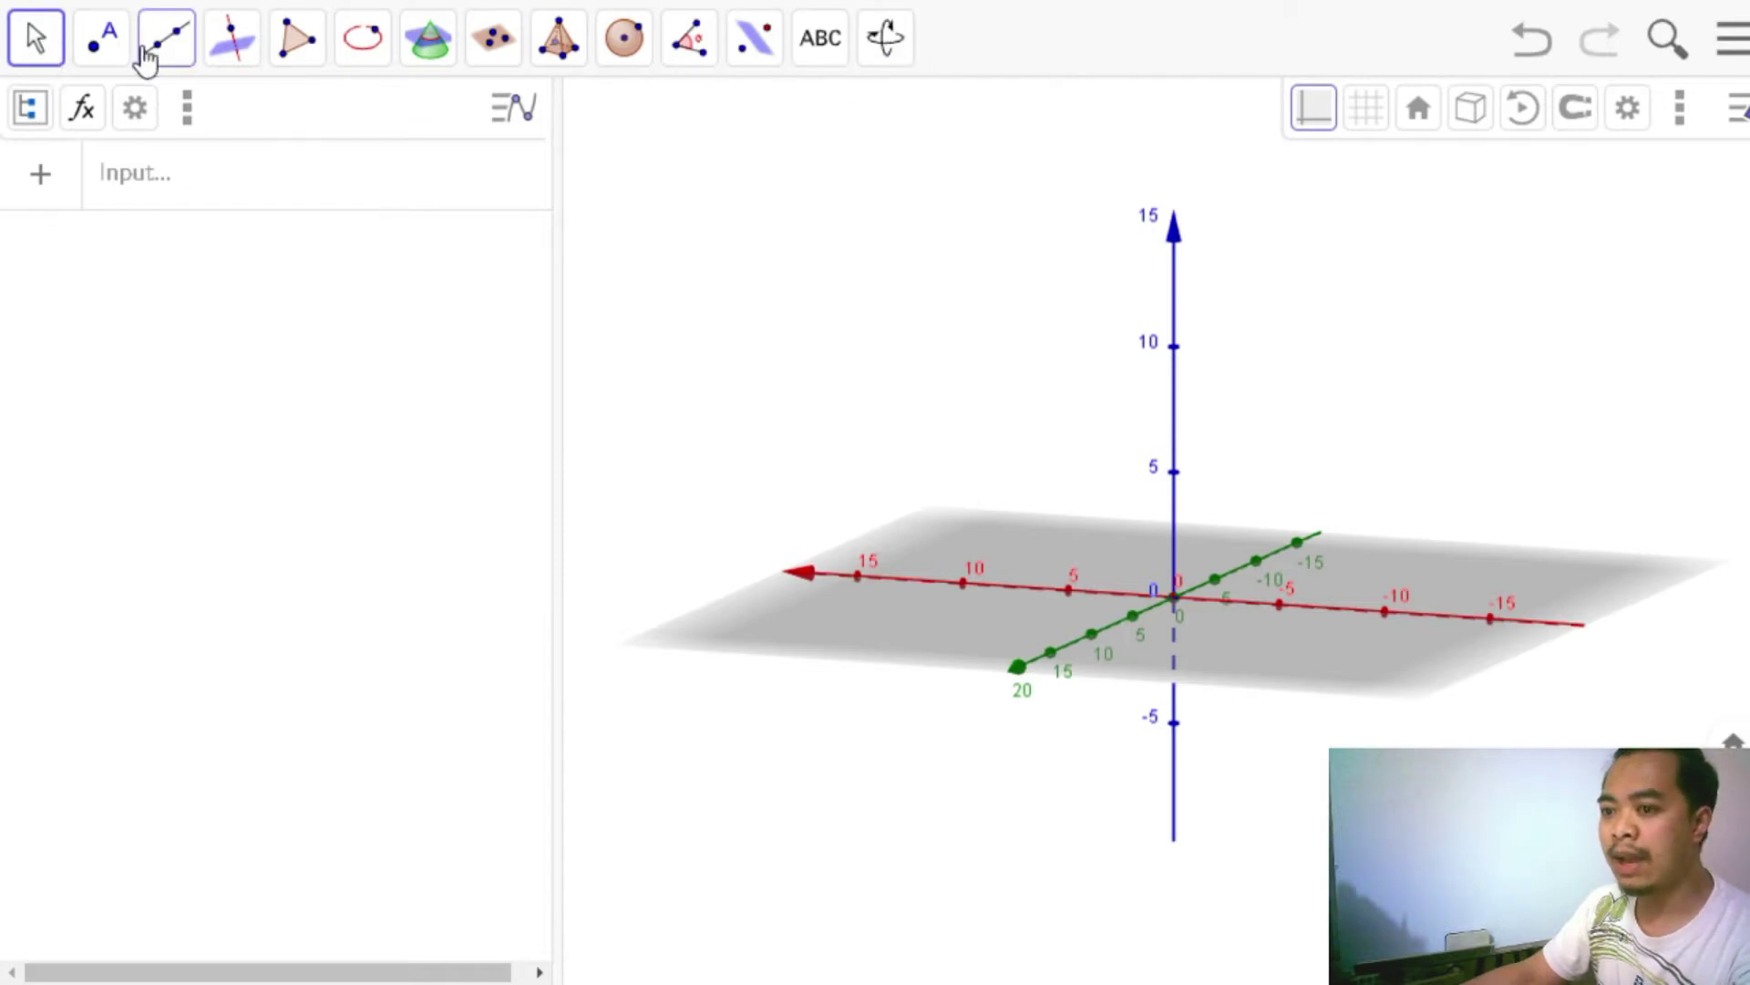
Rotate the 3D graphics view until the x and y axes run diagonally across the plane.
{"action": "left_click", "coordinate": [885, 41]}
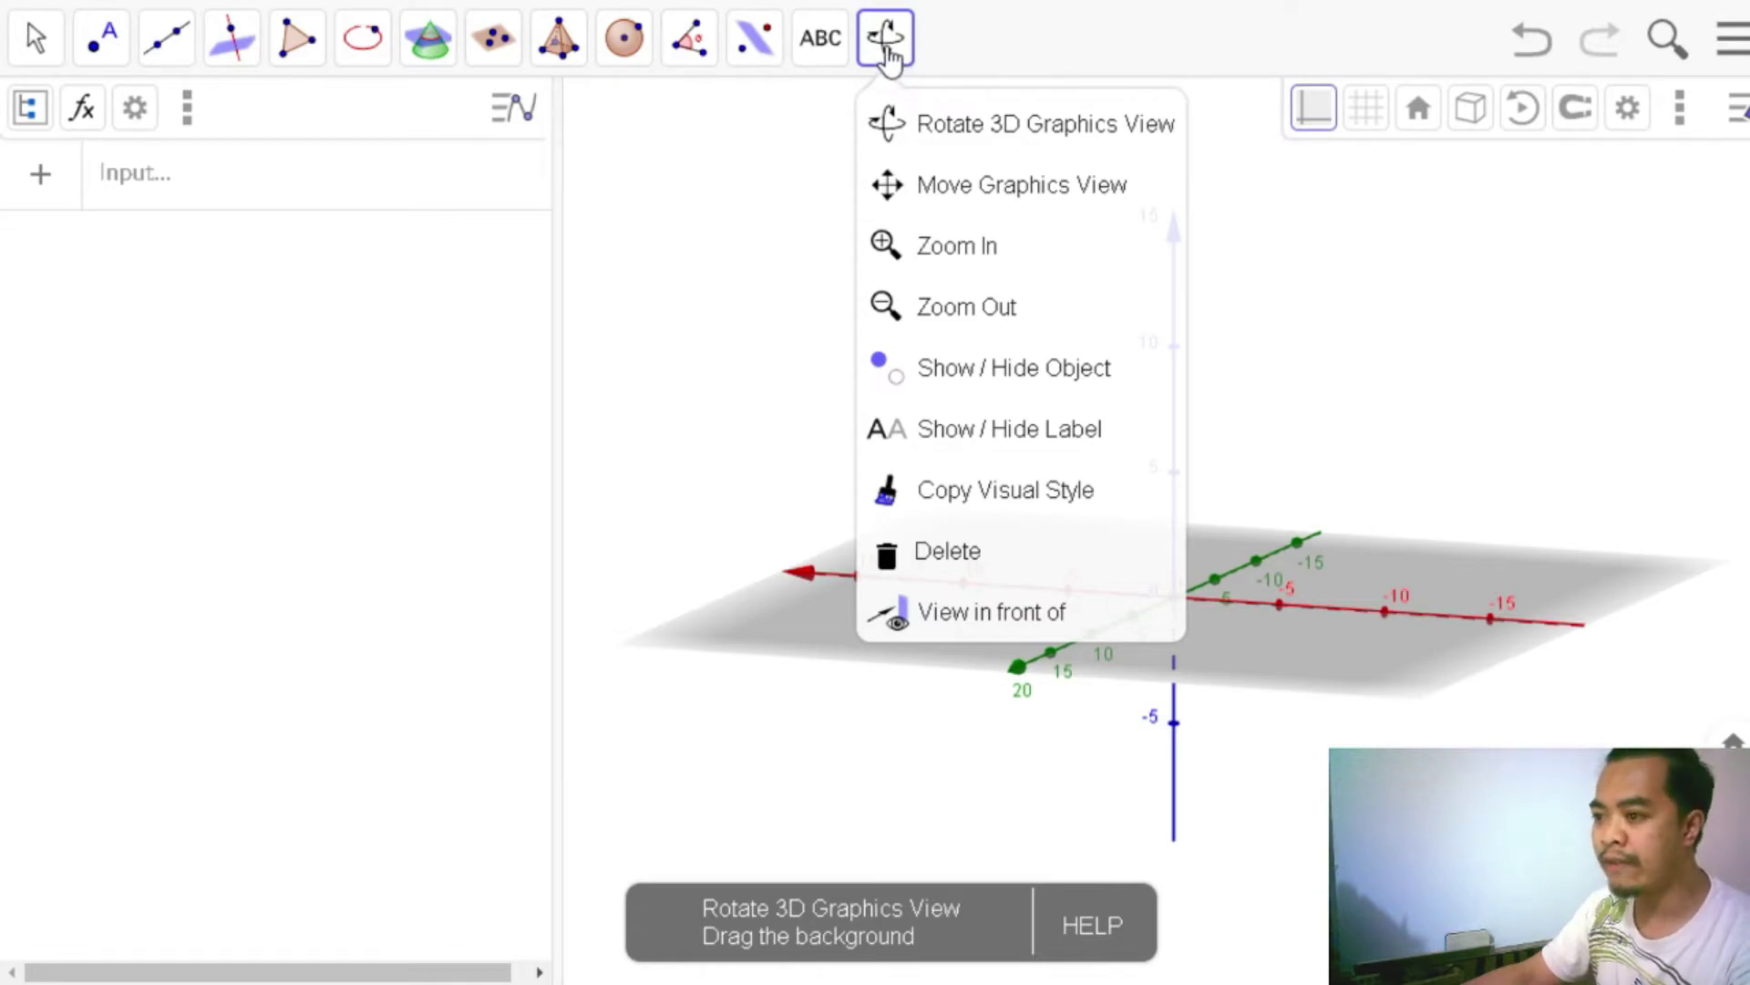
{"action": "left_click", "coordinate": [939, 138]}
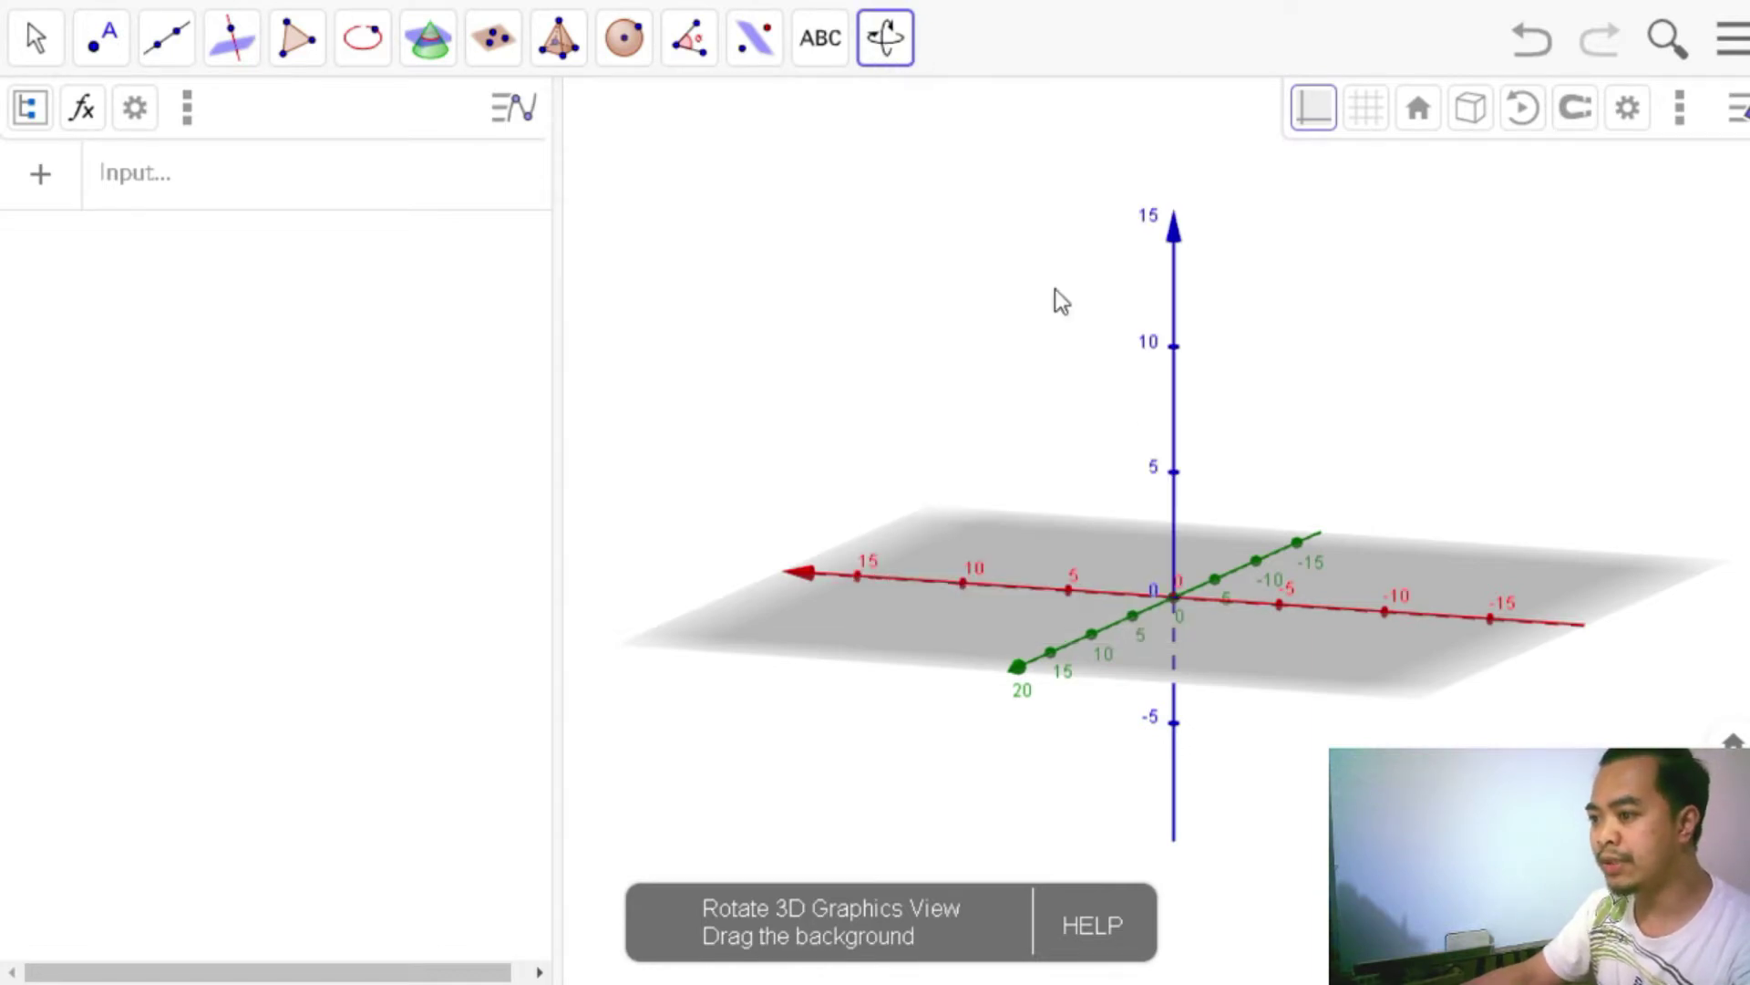
{"action": "left_click_drag", "start_coordinate": [1204, 539], "coordinate": [1302, 547]}
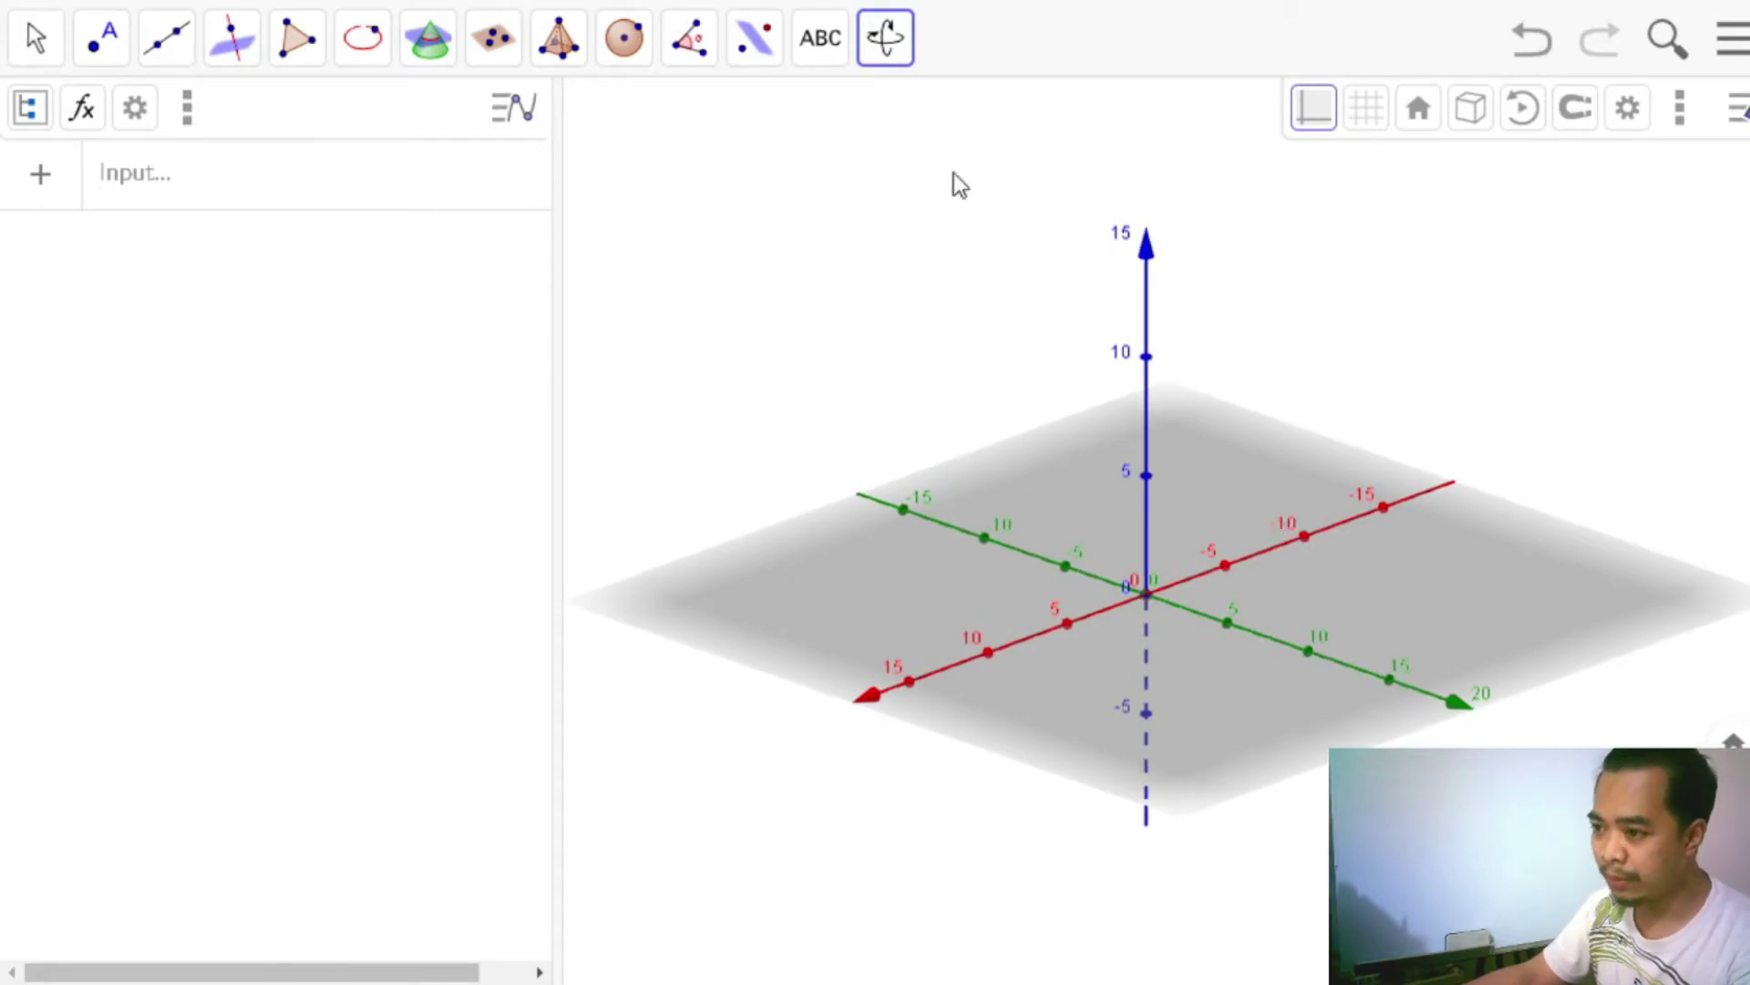
Try moving the 3D graphics view and zooming it in and out around the coordinate axes.
{"action": "left_click", "coordinate": [885, 37]}
{"action": "left_click", "coordinate": [1021, 185]}
{"action": "left_click", "coordinate": [885, 37]}
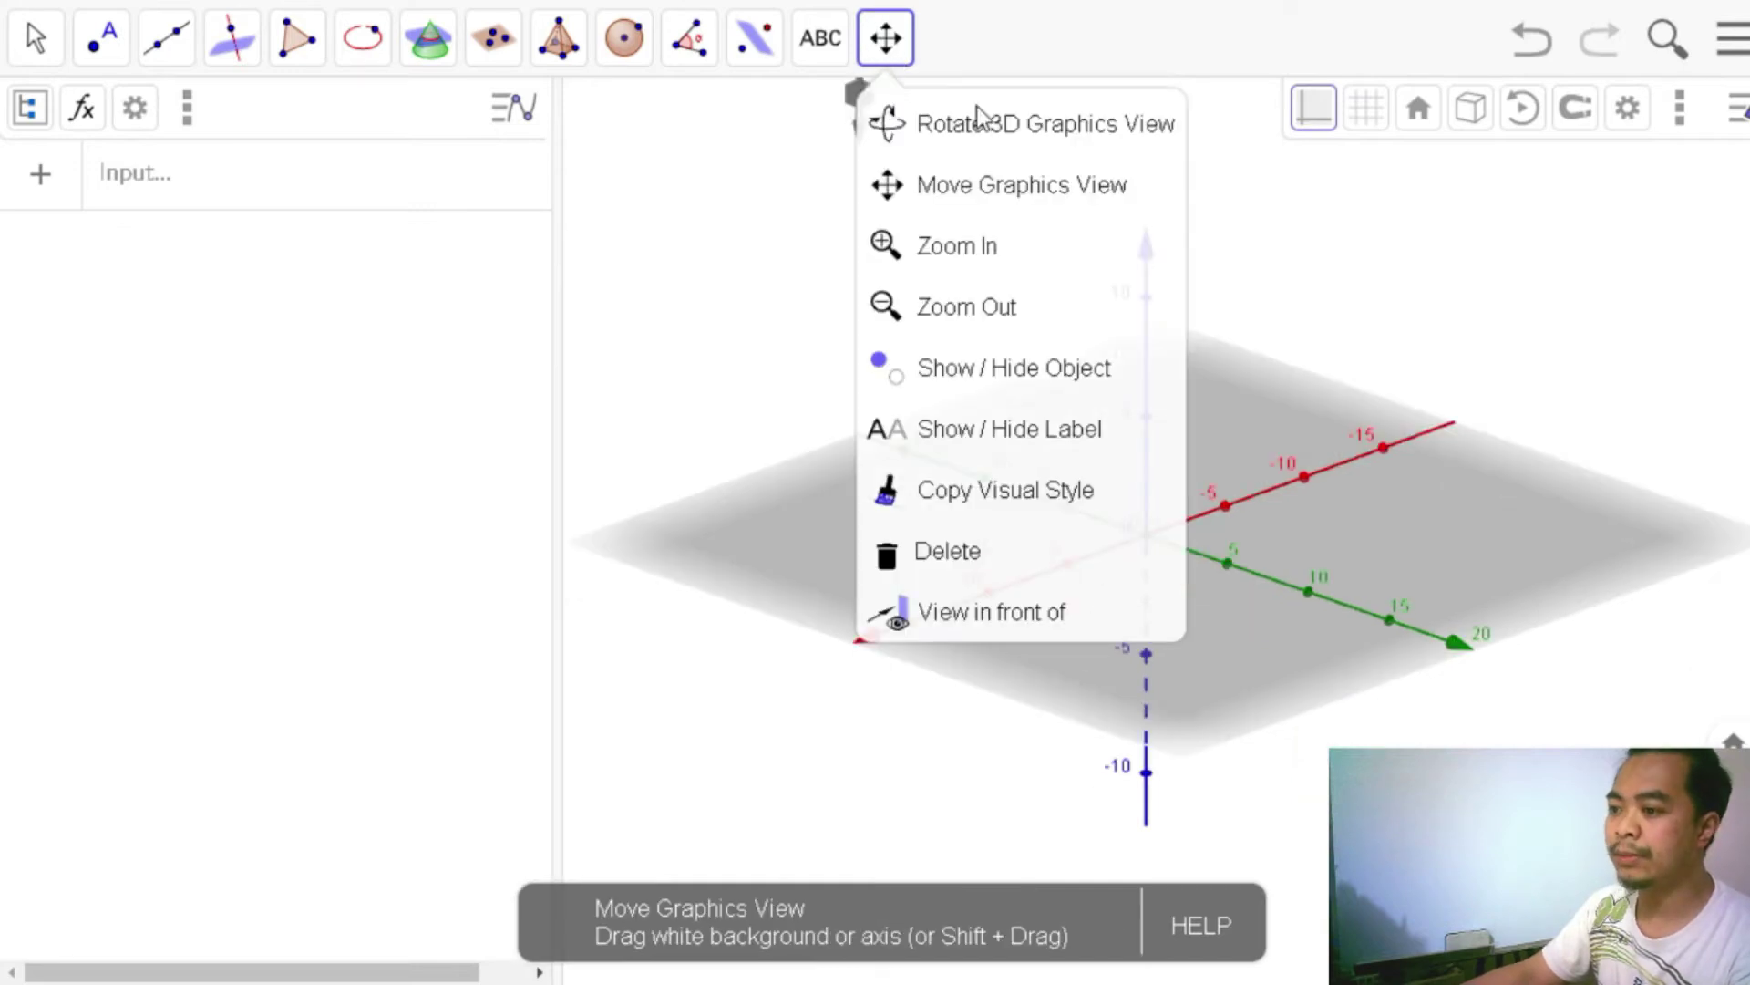
{"action": "scroll", "coordinate": [1531, 420], "scroll_direction": "down", "scroll_amount": 1}
{"action": "scroll", "coordinate": [1527, 424], "scroll_direction": "up", "scroll_amount": 1}
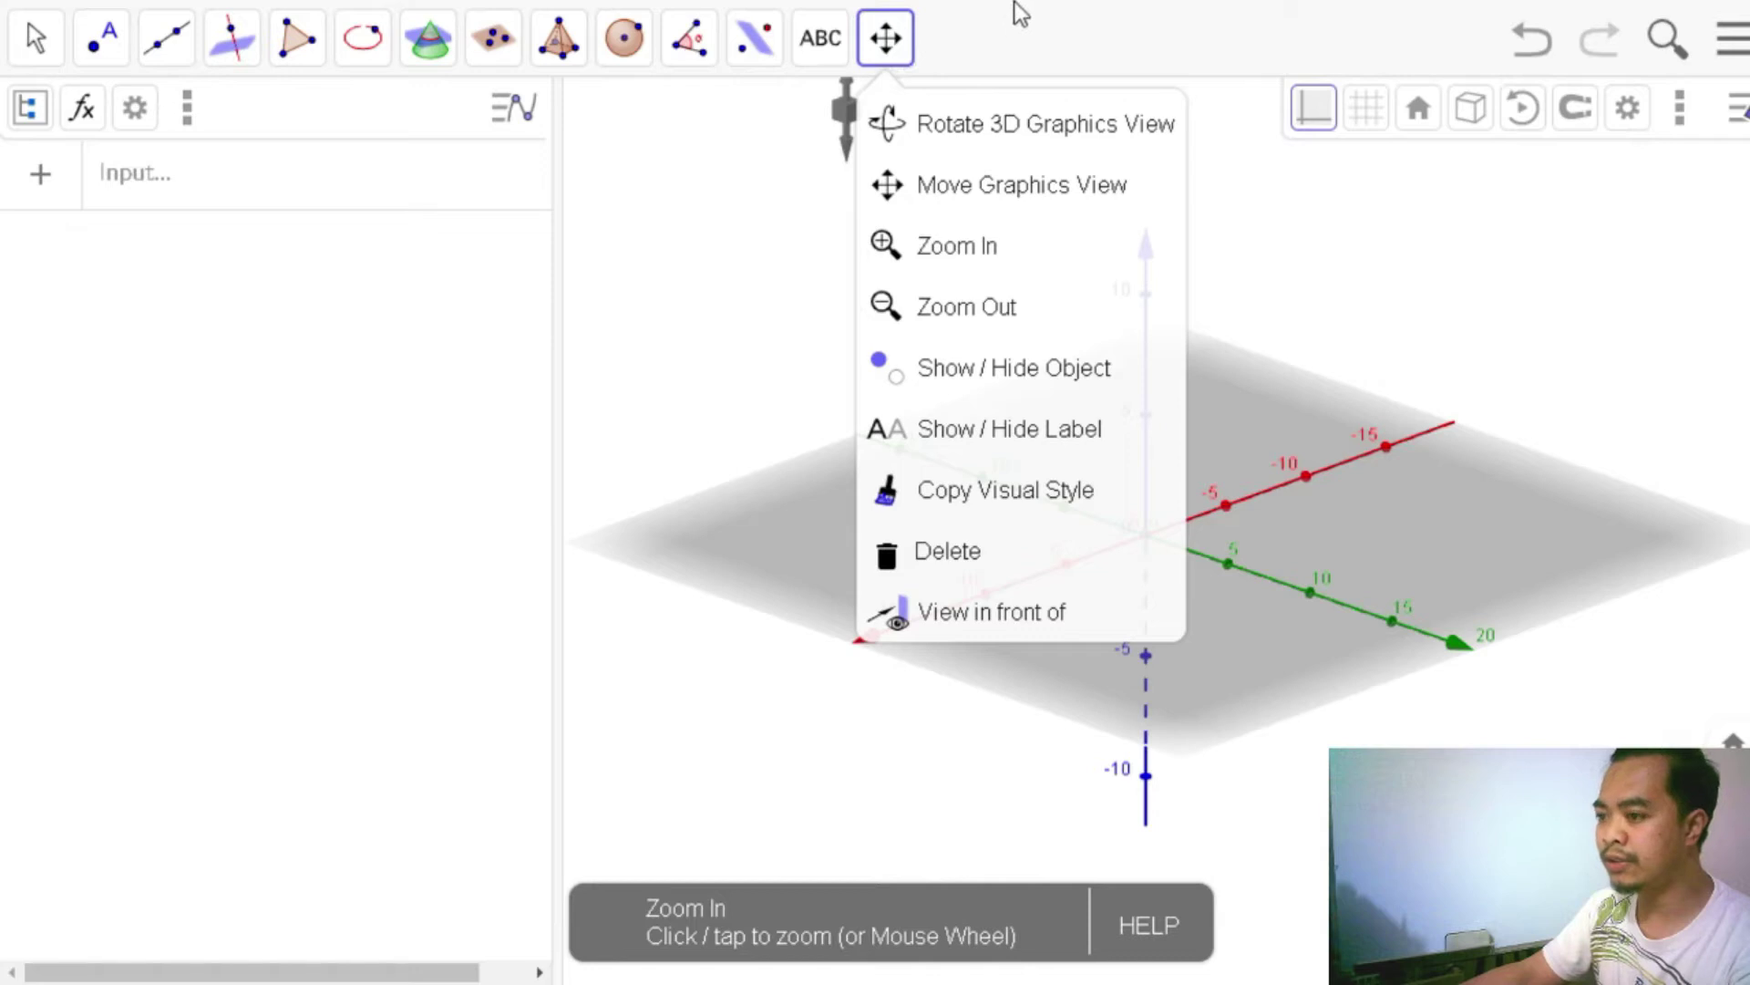
{"action": "scroll", "coordinate": [1464, 652], "scroll_direction": "up", "scroll_amount": 1}
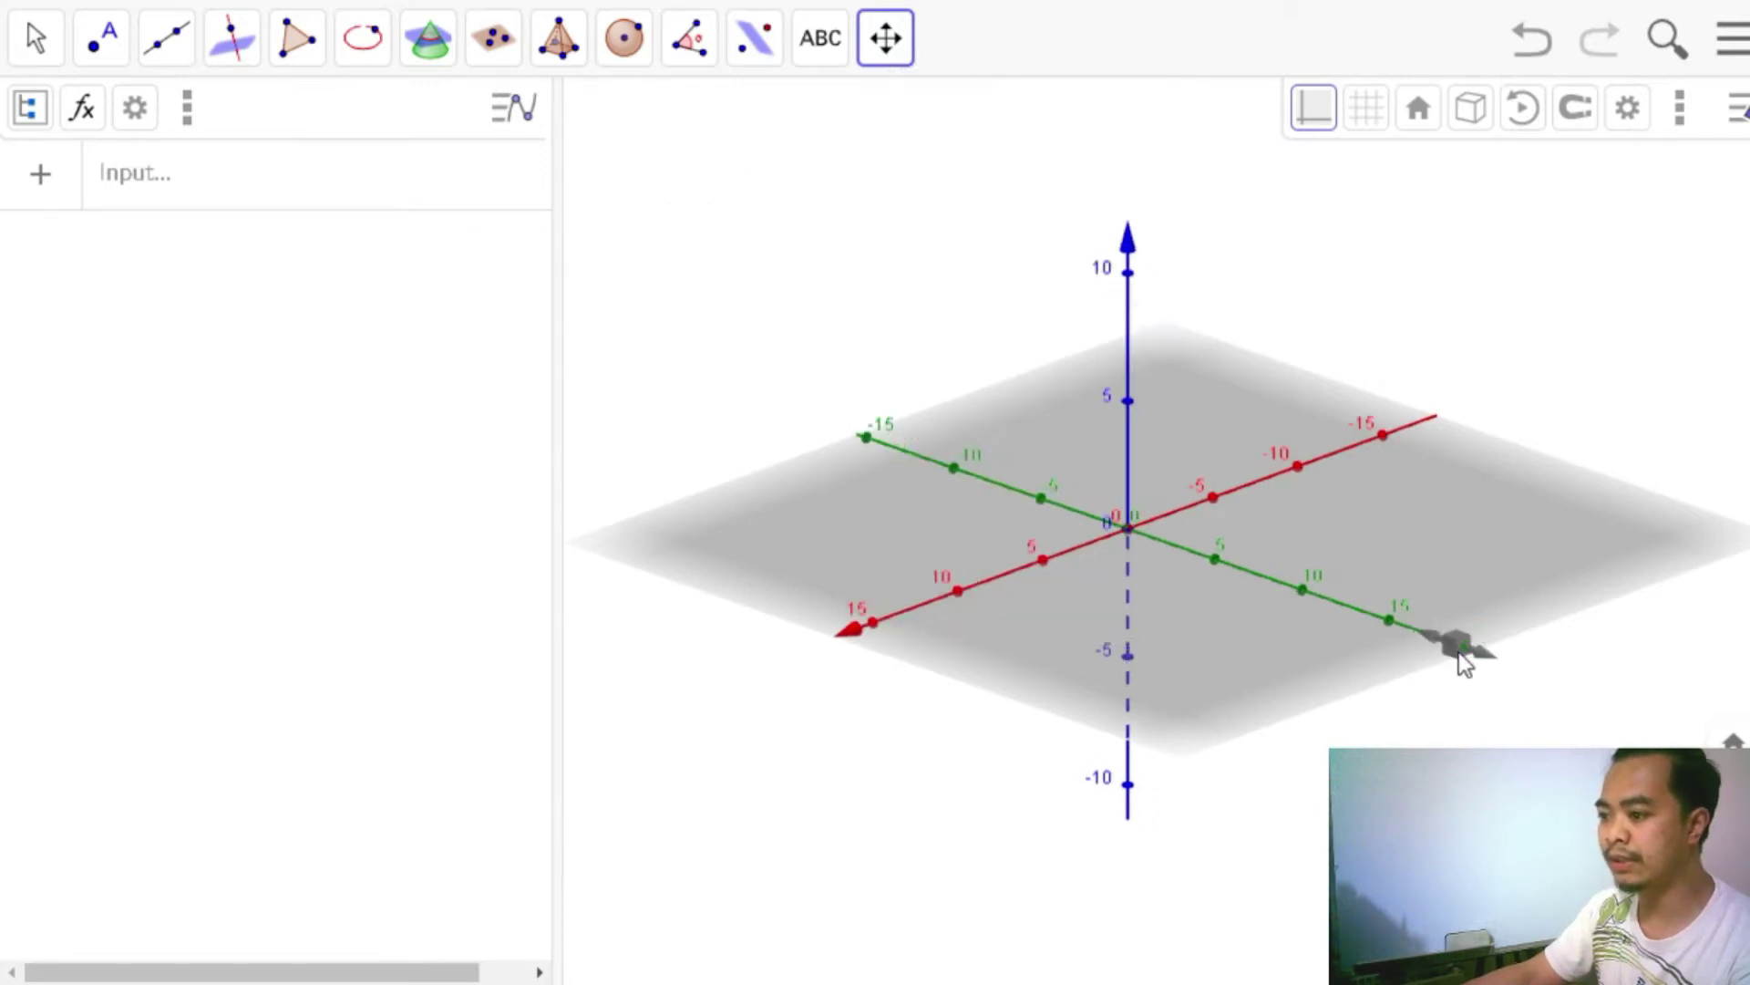
{"action": "scroll", "coordinate": [1455, 634], "scroll_direction": "down", "scroll_amount": 2}
{"action": "scroll", "coordinate": [1452, 634], "scroll_direction": "up", "scroll_amount": 3}
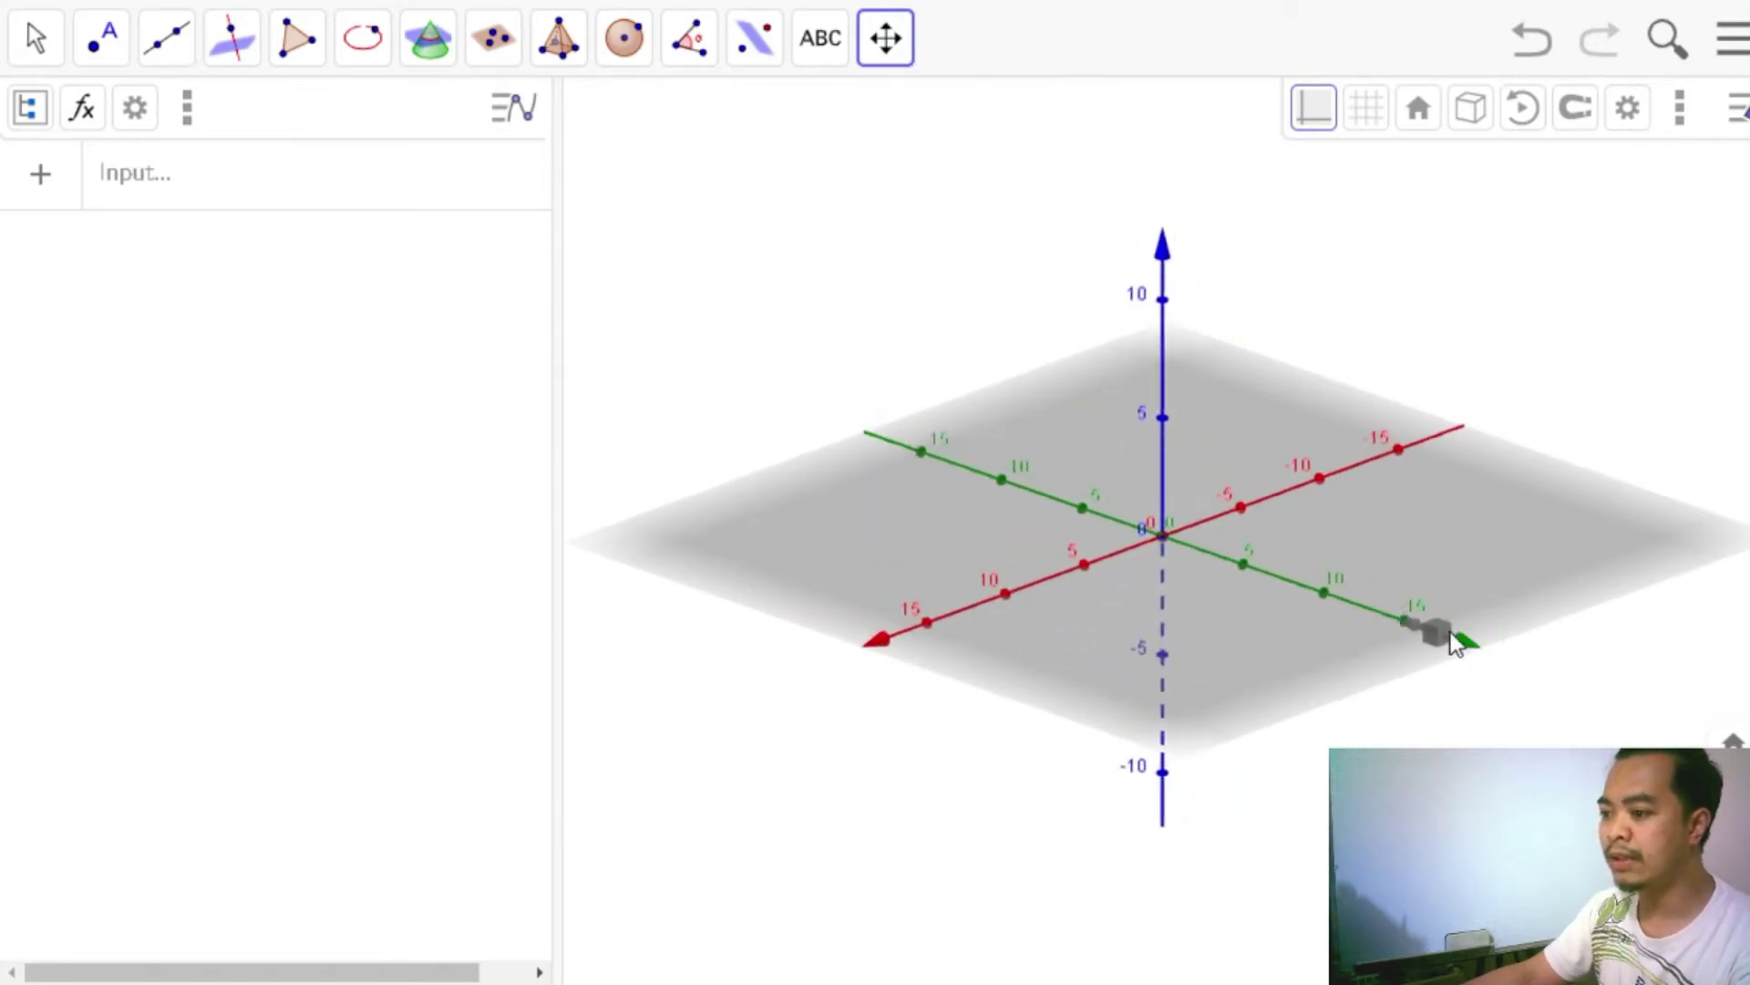
{"action": "scroll", "coordinate": [1446, 631], "scroll_direction": "down", "scroll_amount": 2}
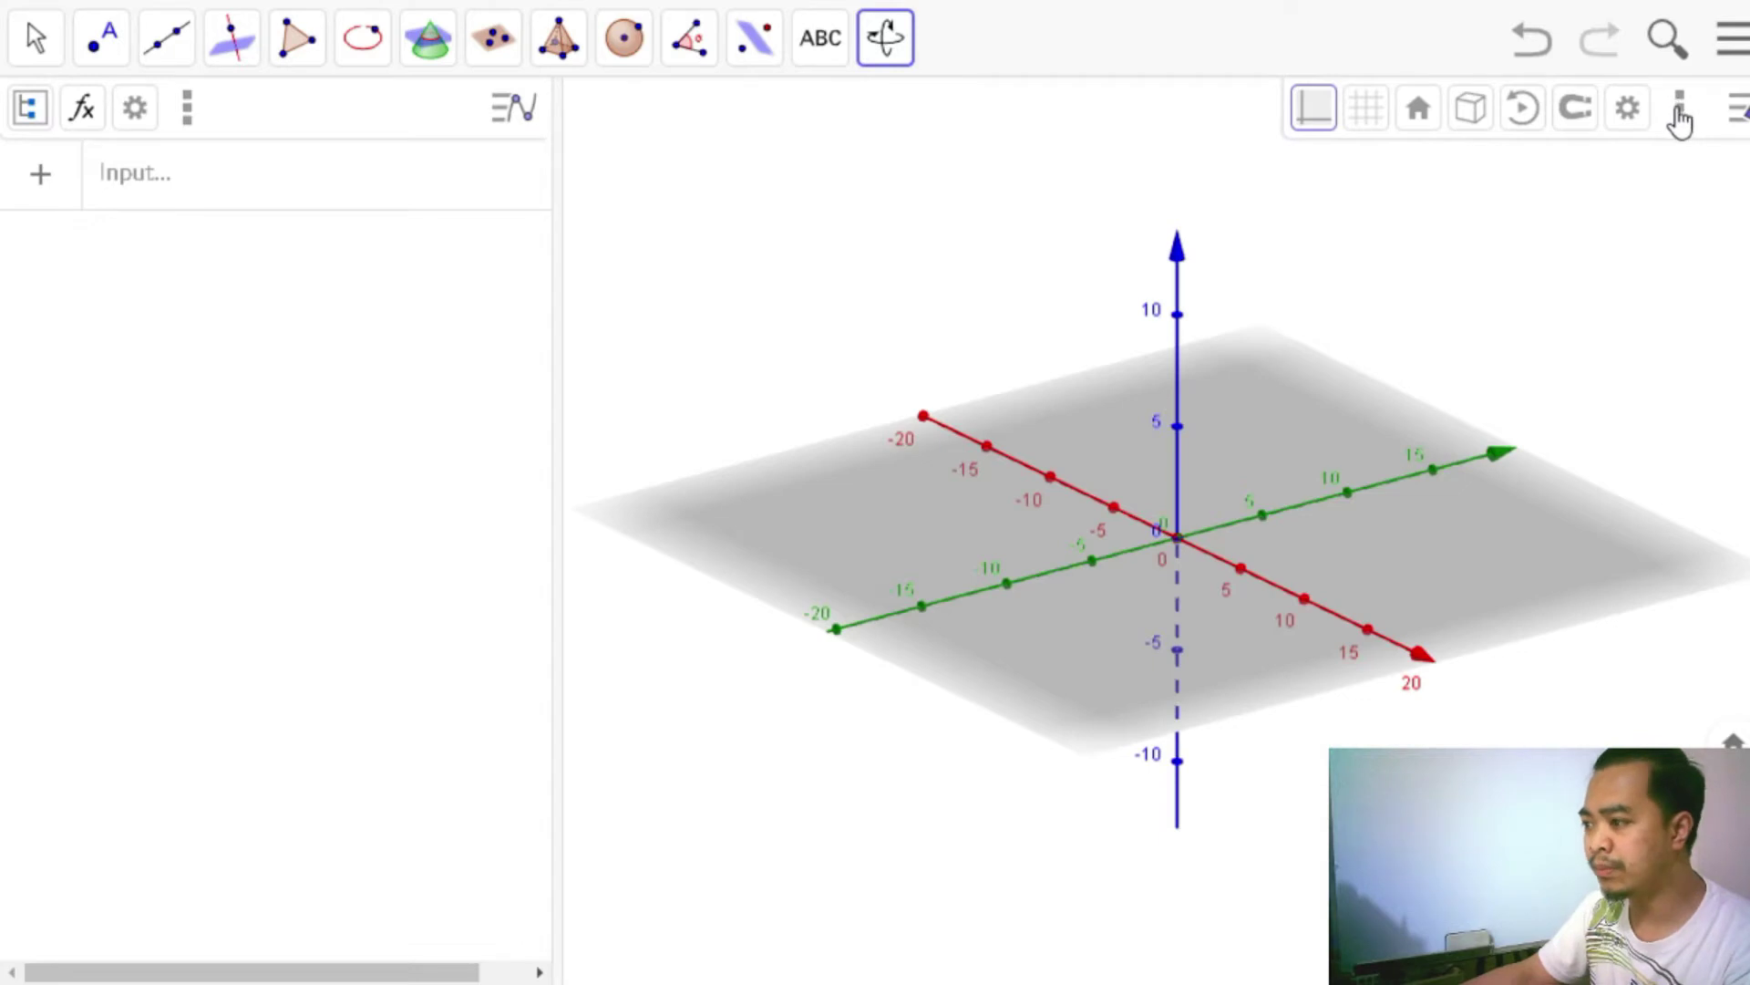
Label the axes of the 3D view x, y and z in the view's settings.
{"action": "left_click", "coordinate": [1628, 109]}
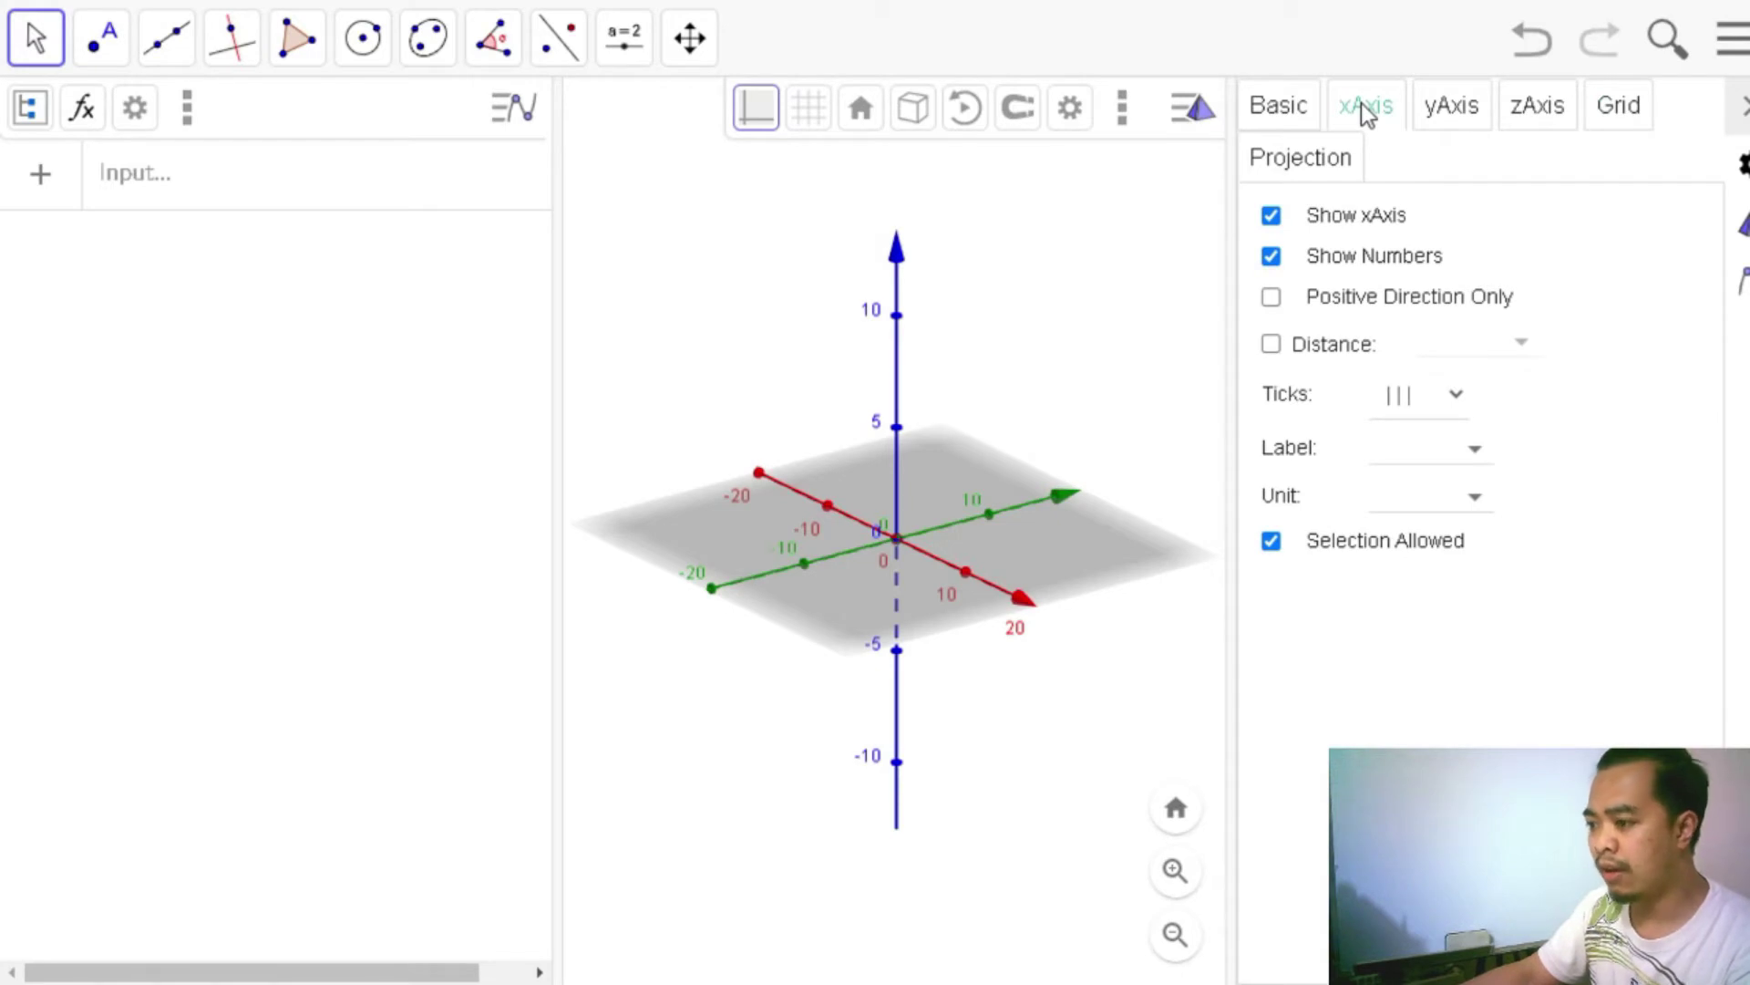
{"action": "left_click", "coordinate": [1471, 450]}
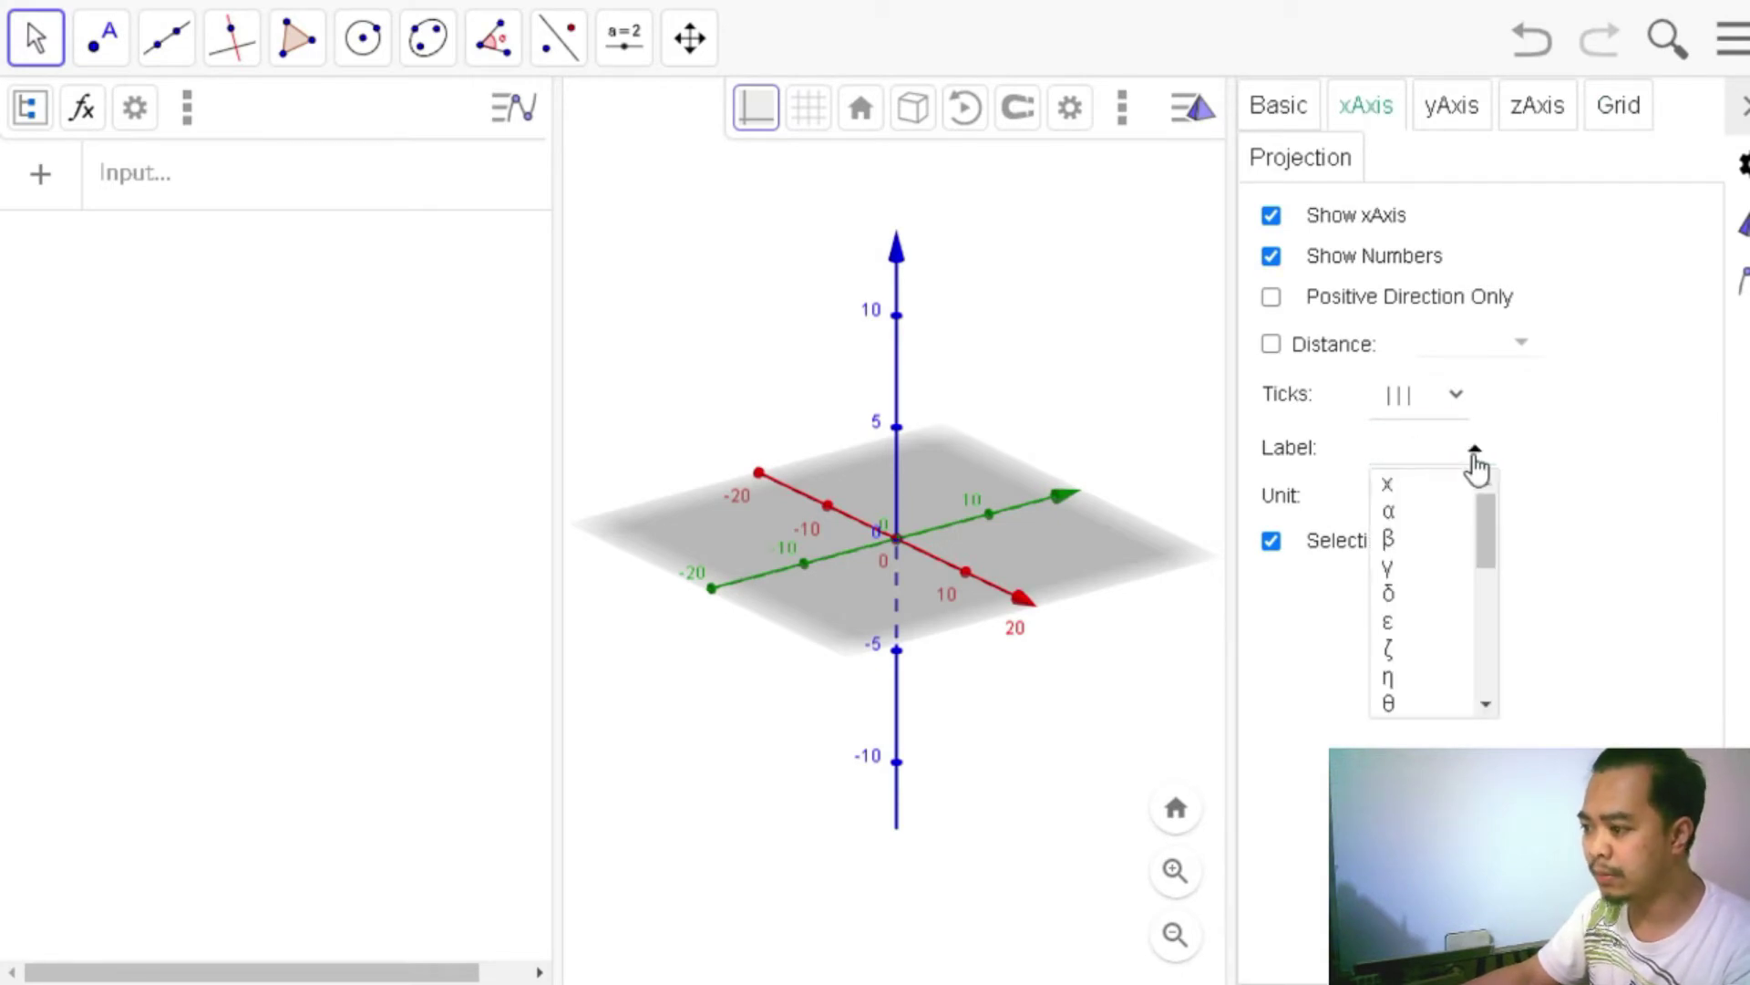
{"action": "left_click", "coordinate": [1413, 490]}
{"action": "left_click", "coordinate": [1455, 118]}
{"action": "left_click", "coordinate": [1469, 453]}
{"action": "left_click", "coordinate": [1422, 481]}
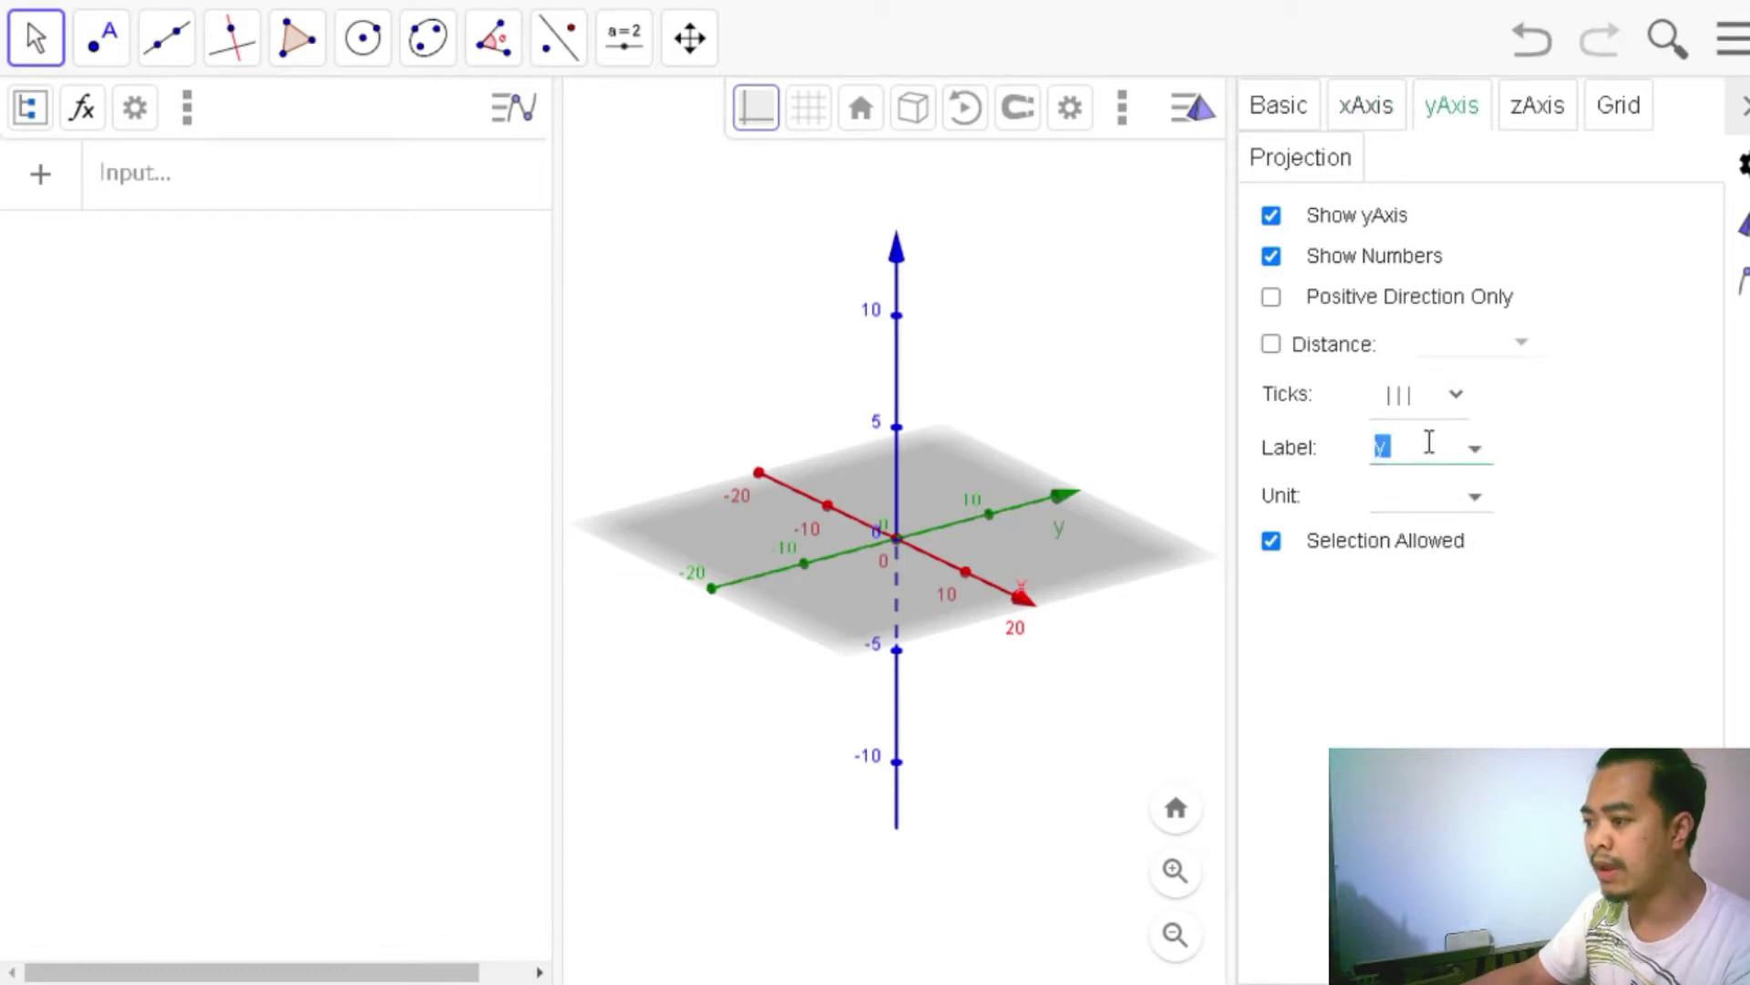
{"action": "left_click", "coordinate": [1539, 109]}
{"action": "left_click", "coordinate": [1469, 456]}
{"action": "left_click", "coordinate": [1422, 483]}
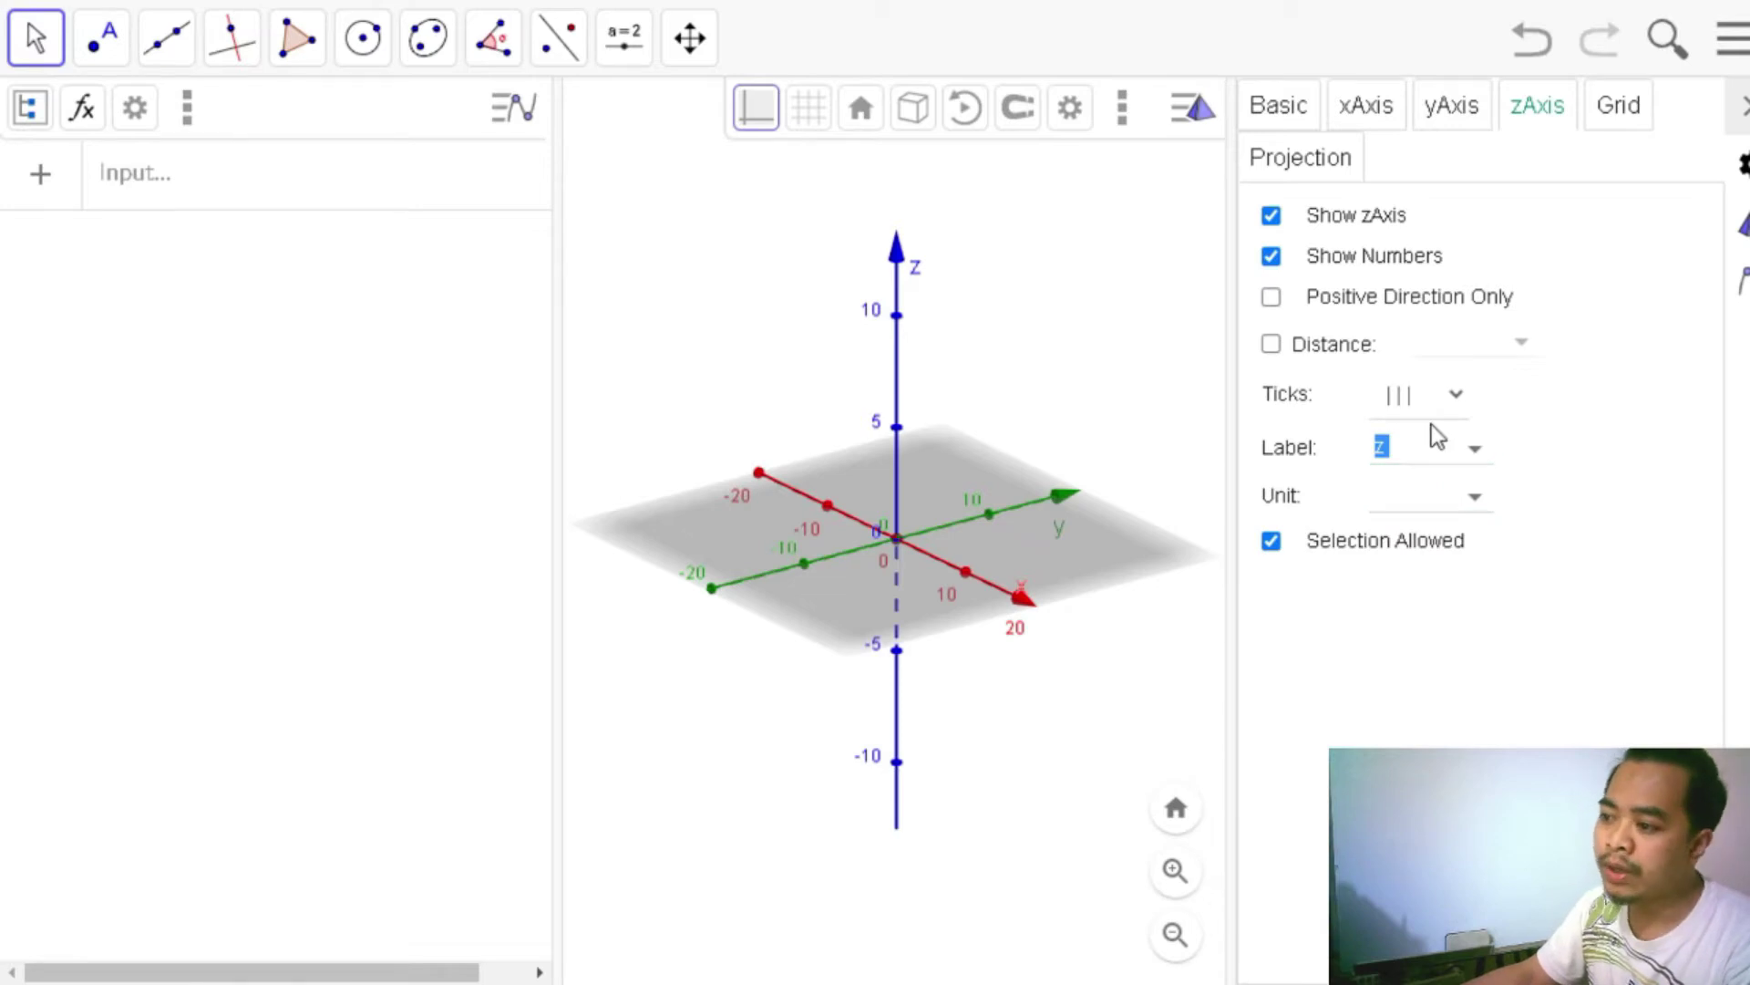
{"action": "left_click", "coordinate": [1363, 110]}
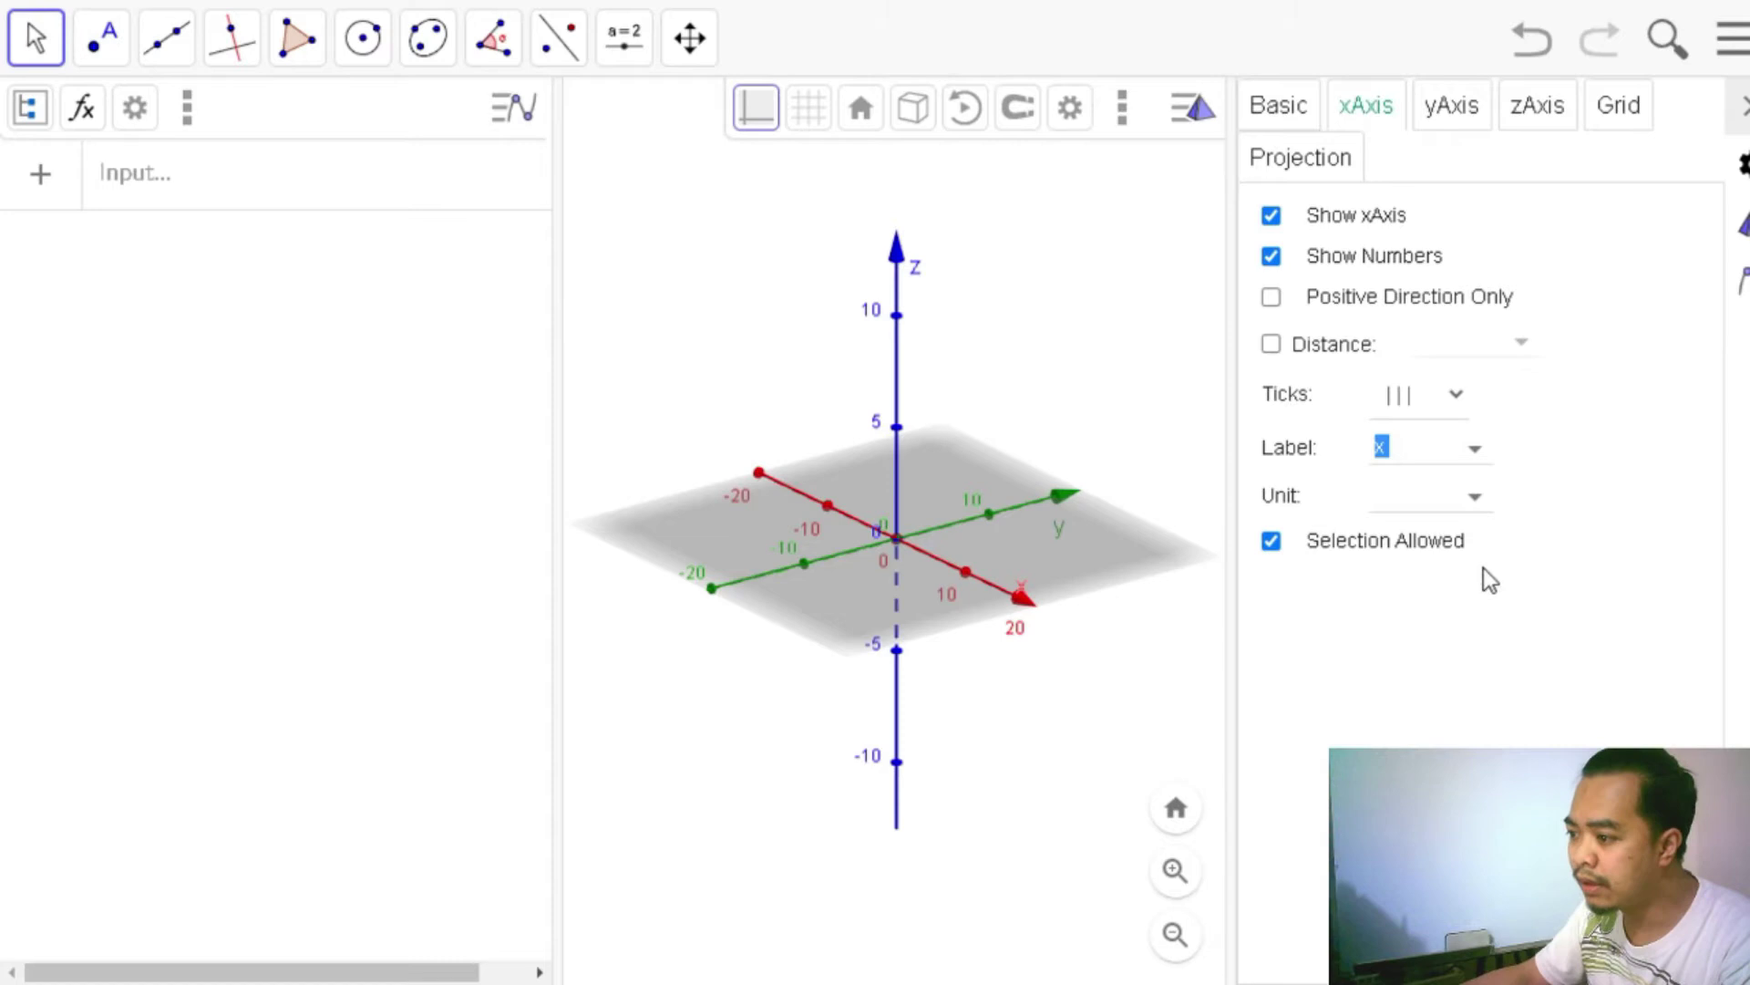
{"action": "left_click", "coordinate": [1474, 497]}
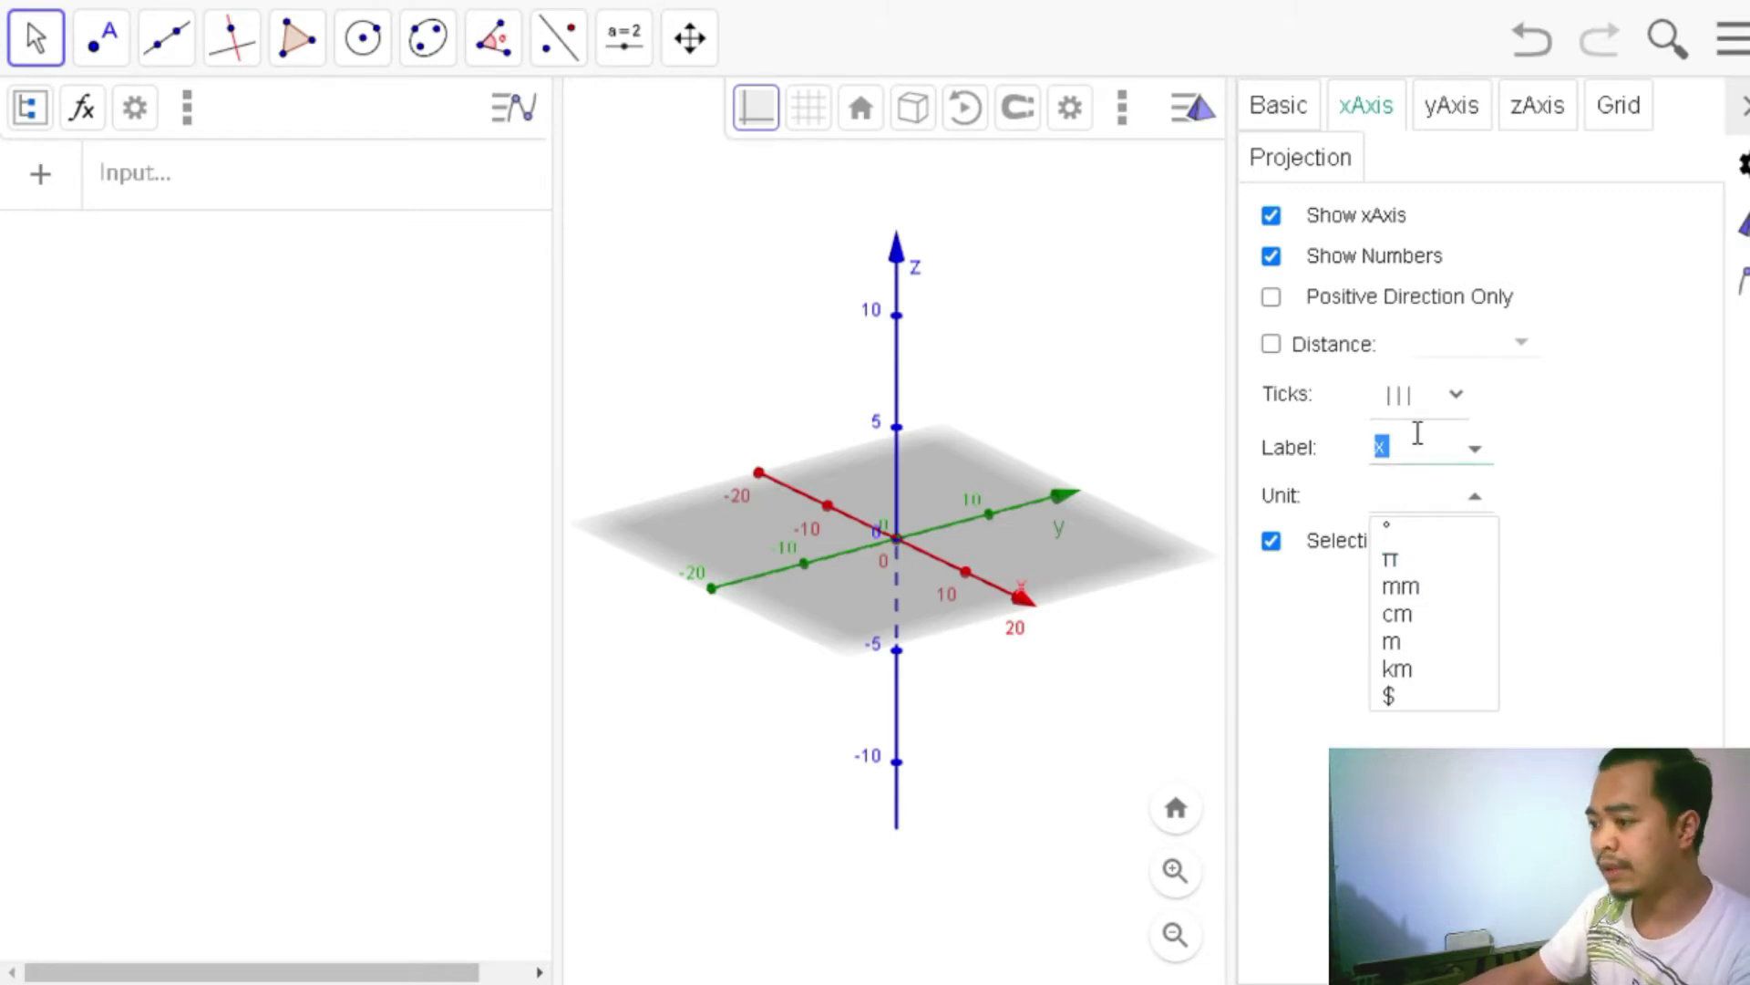
{"action": "key", "text": "Escape"}
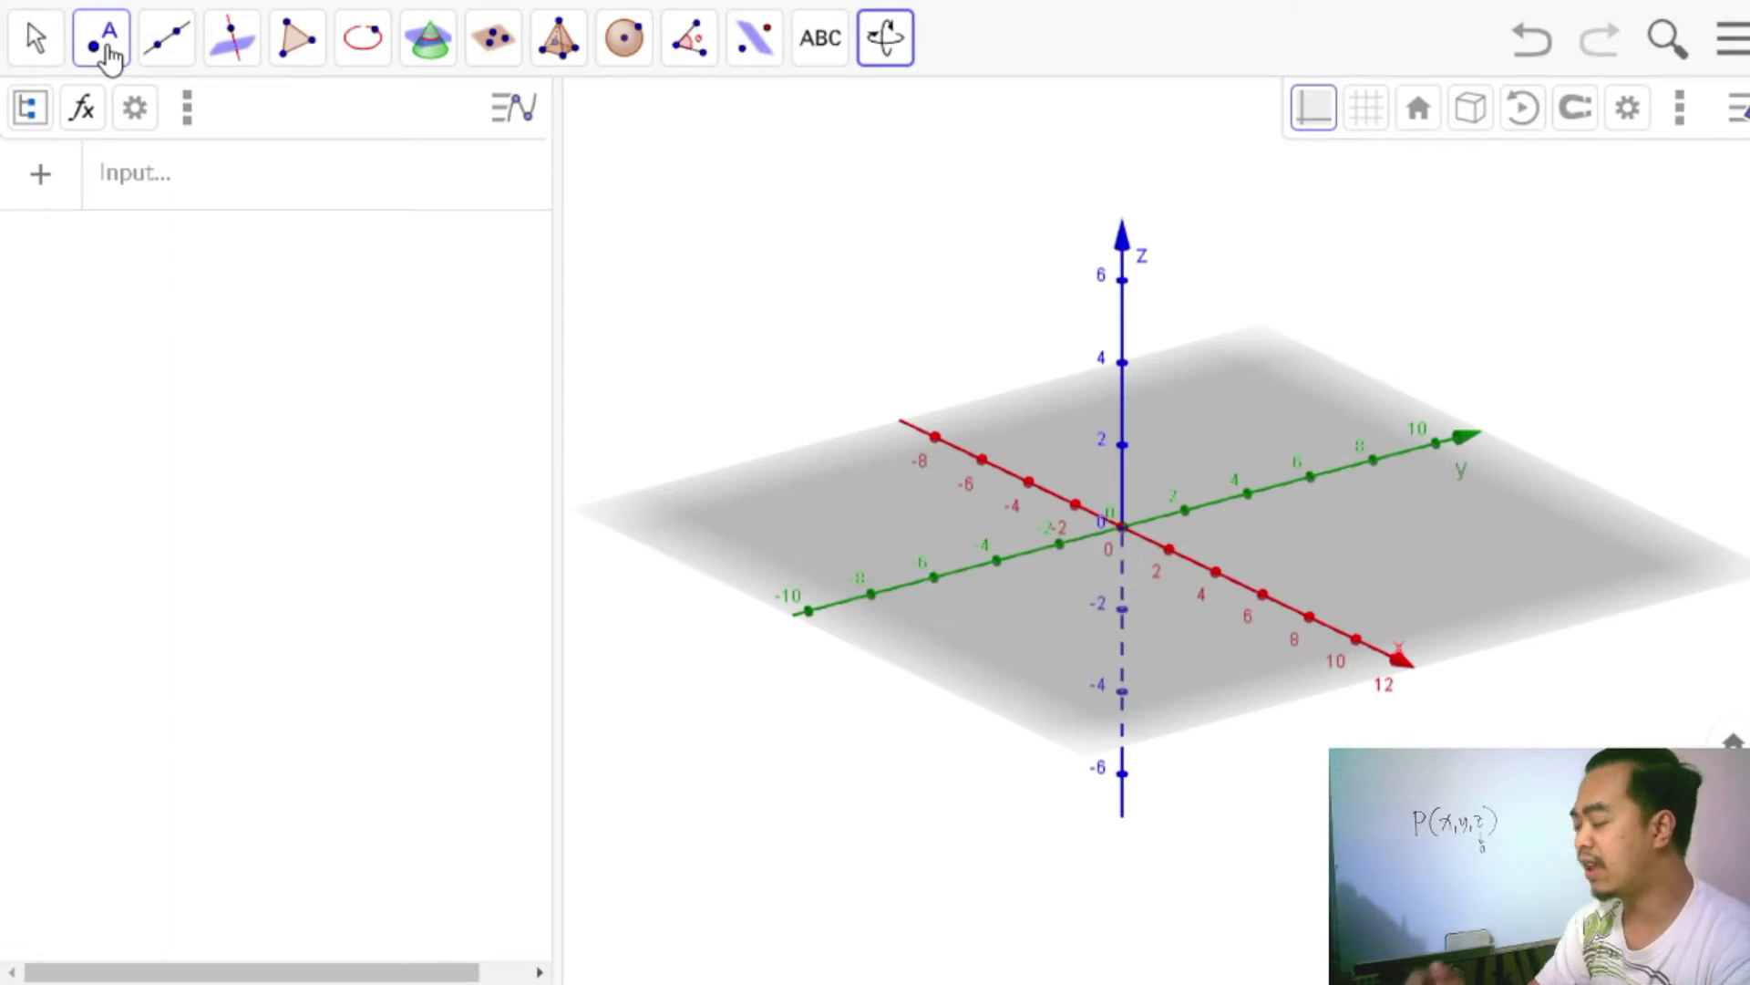
Place a free point on the xy-plane at about (5.86, 5.17, 0).
{"action": "left_click", "coordinate": [57, 46]}
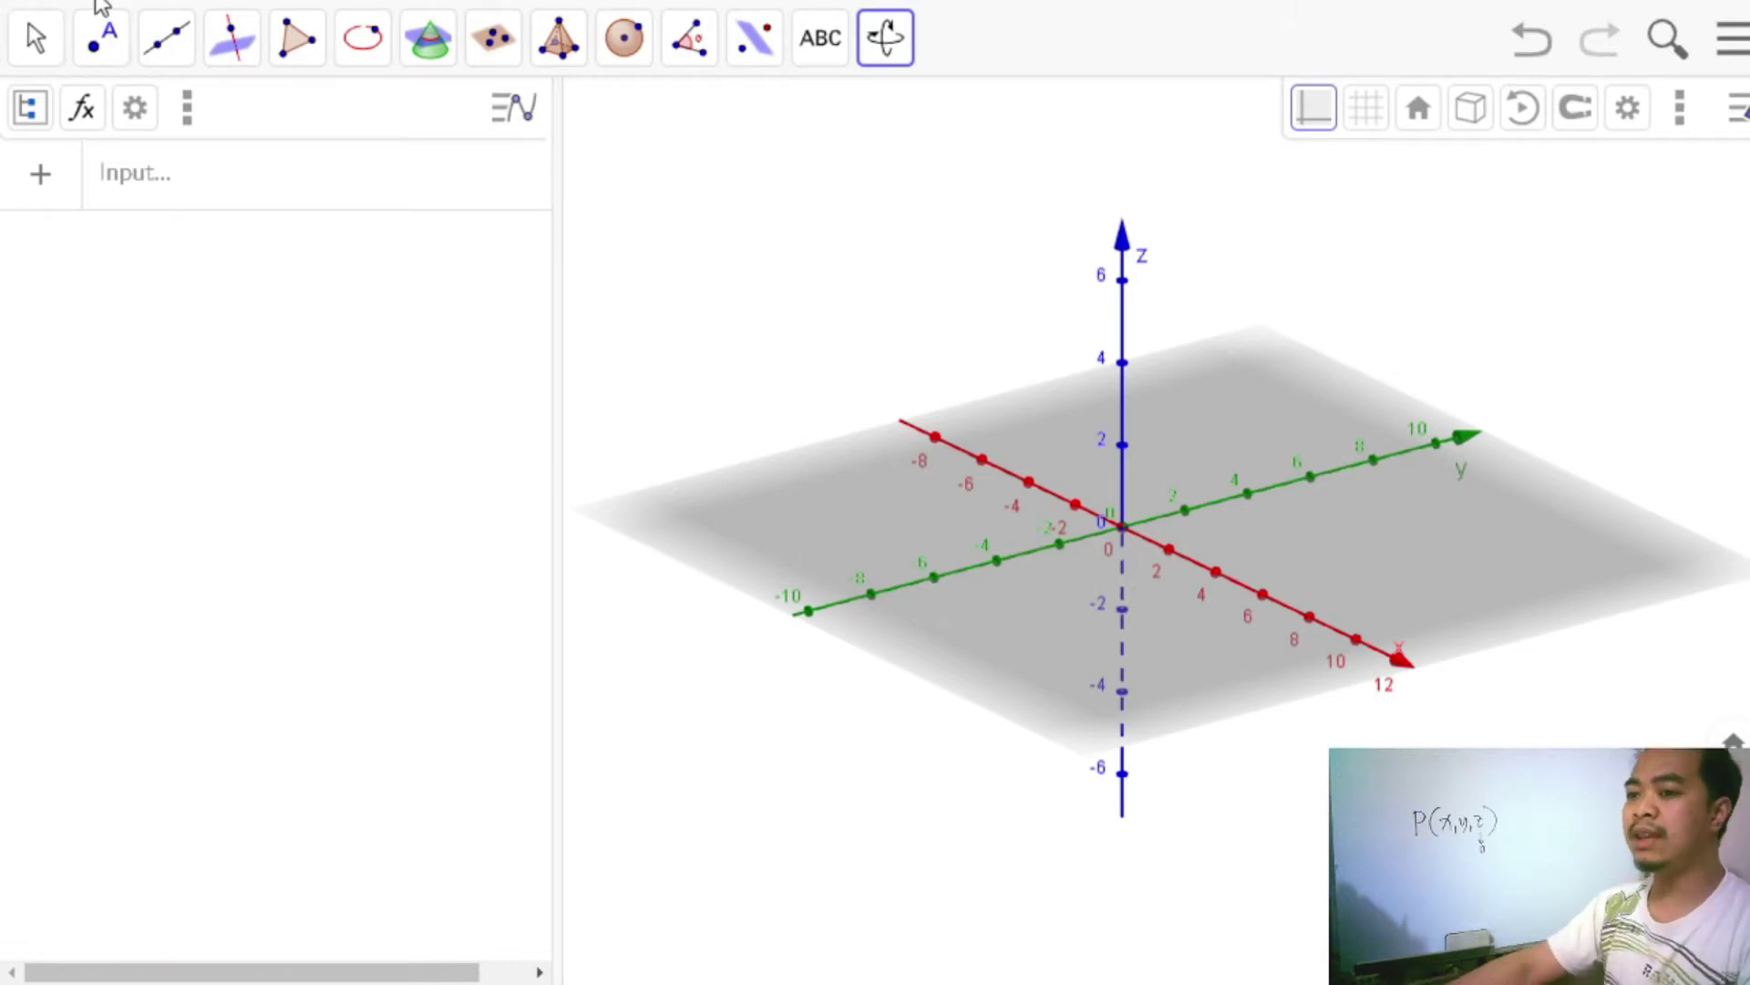
{"action": "left_click", "coordinate": [105, 48]}
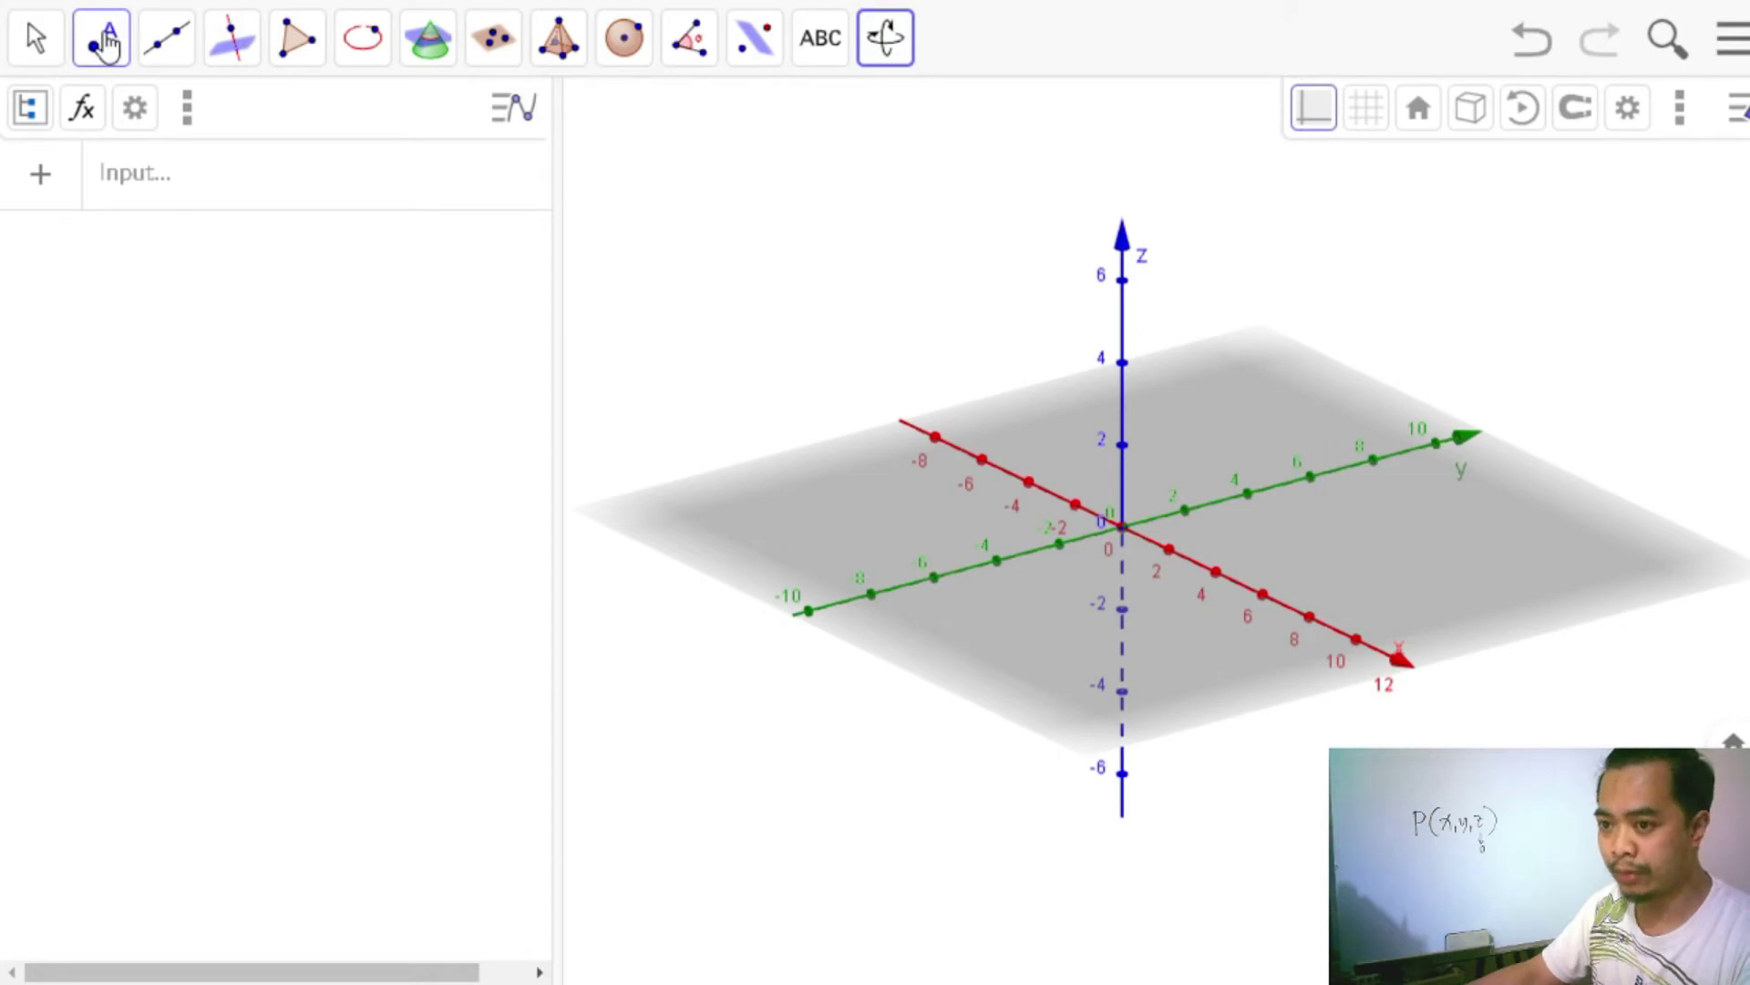
{"action": "left_click", "coordinate": [103, 41]}
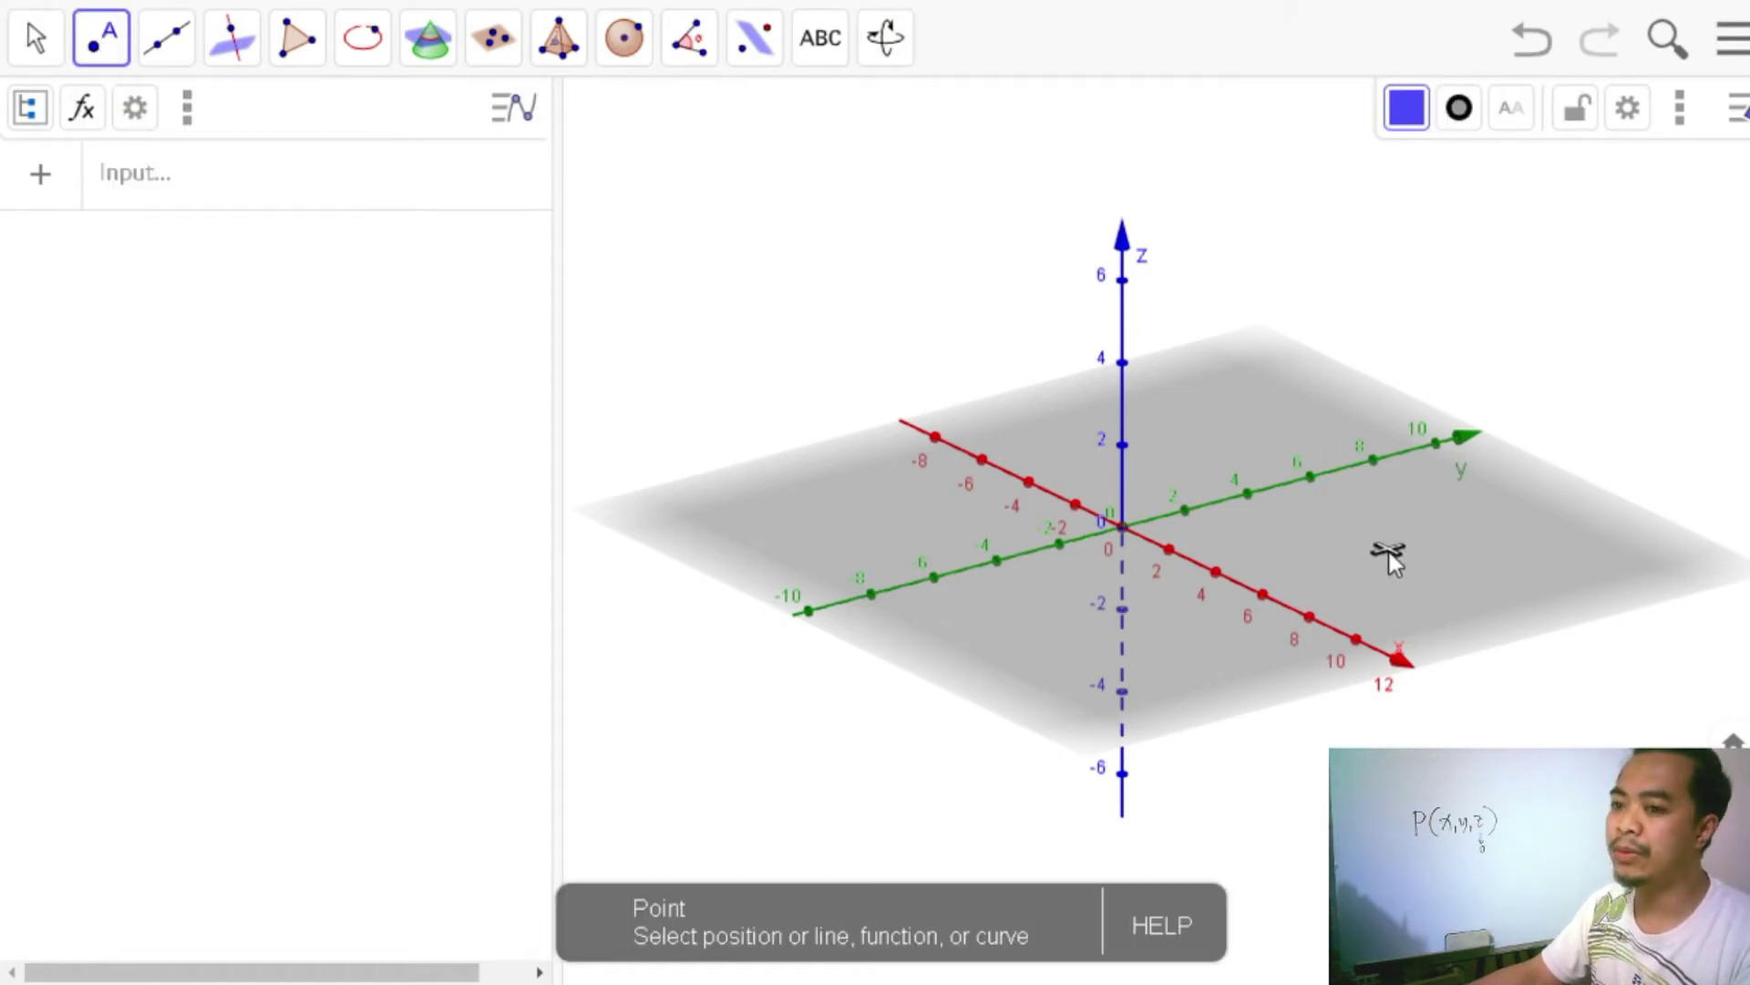
{"action": "left_click", "coordinate": [1126, 500]}
{"action": "left_click", "coordinate": [1422, 551]}
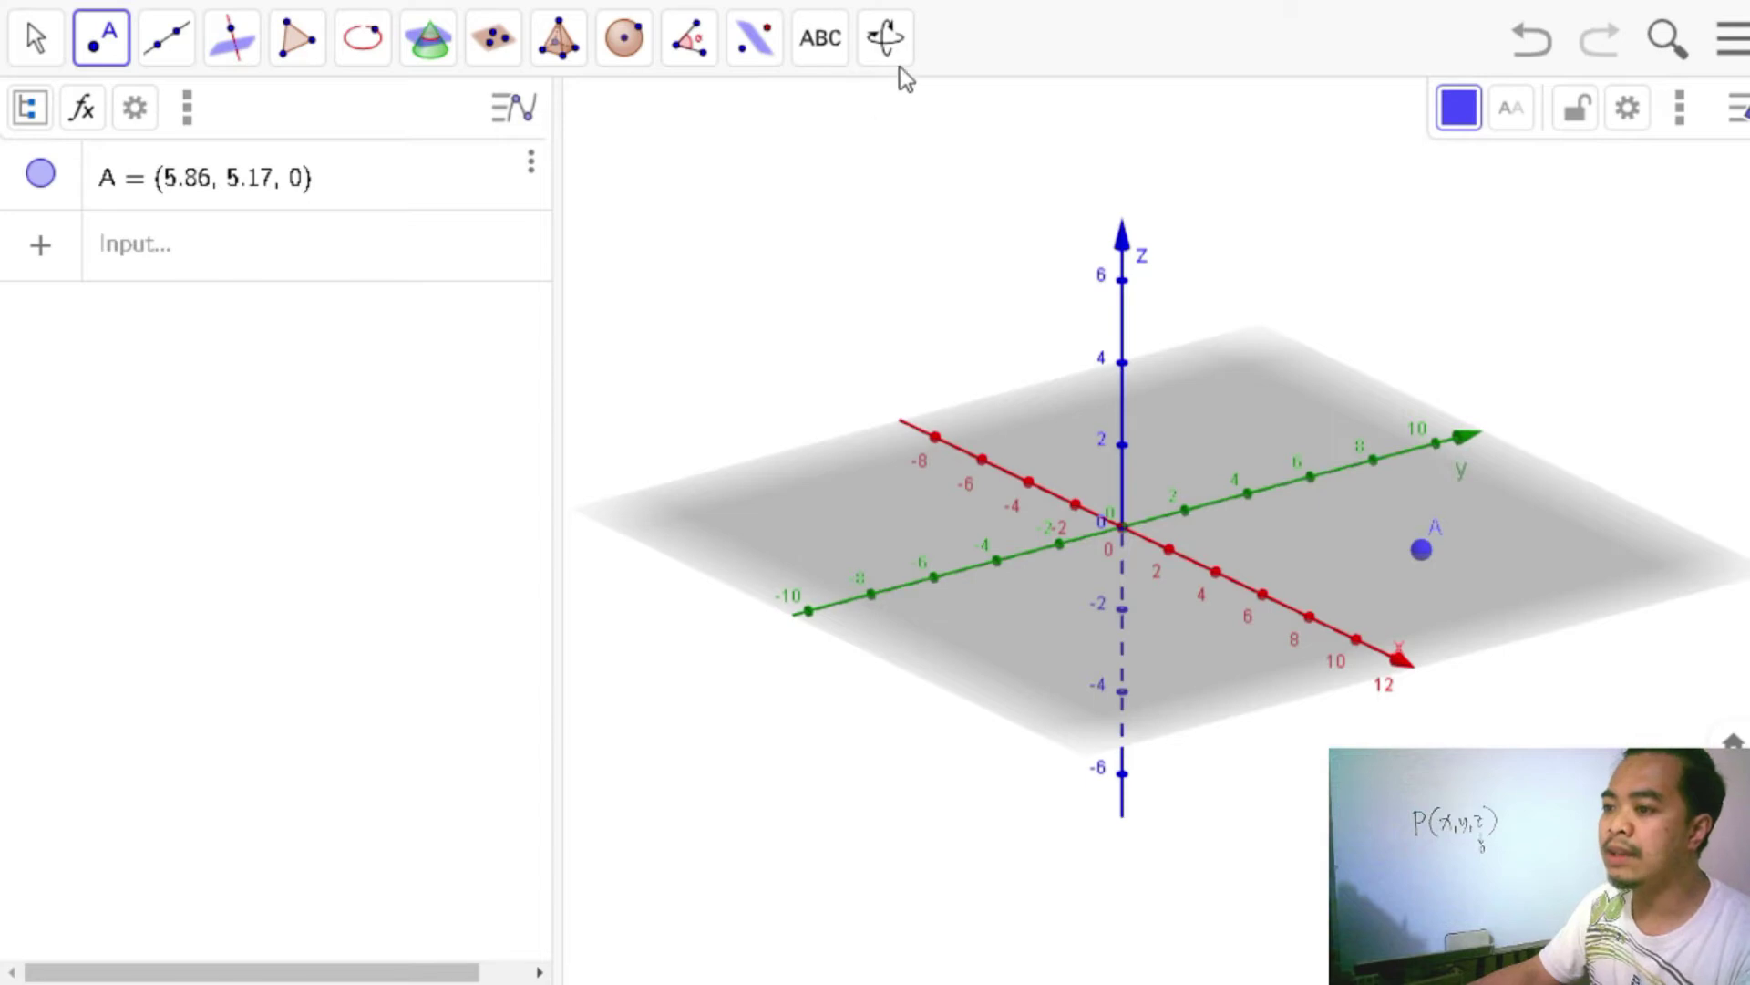
Rotate the 3D view to inspect point A edge-on to the xy-plane, and return to an oblique angle.
{"action": "left_click", "coordinate": [889, 38]}
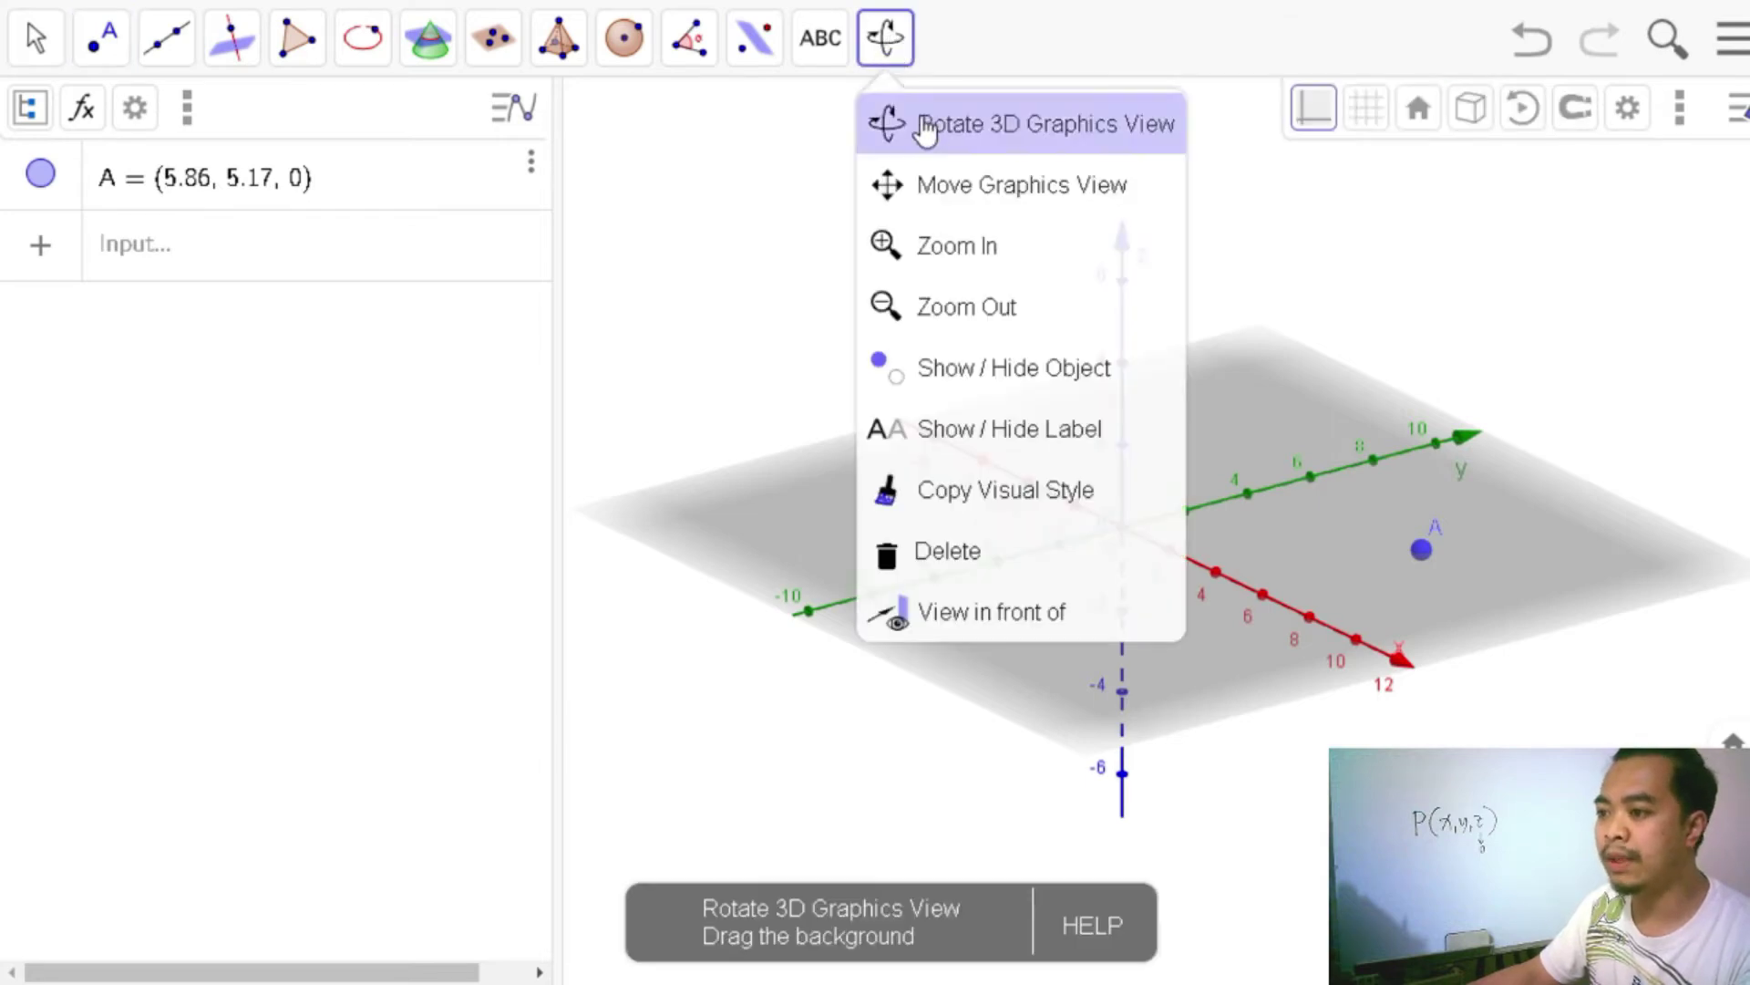
{"action": "left_click", "coordinate": [922, 125]}
{"action": "left_click_drag", "start_coordinate": [1181, 567], "coordinate": [1117, 552]}
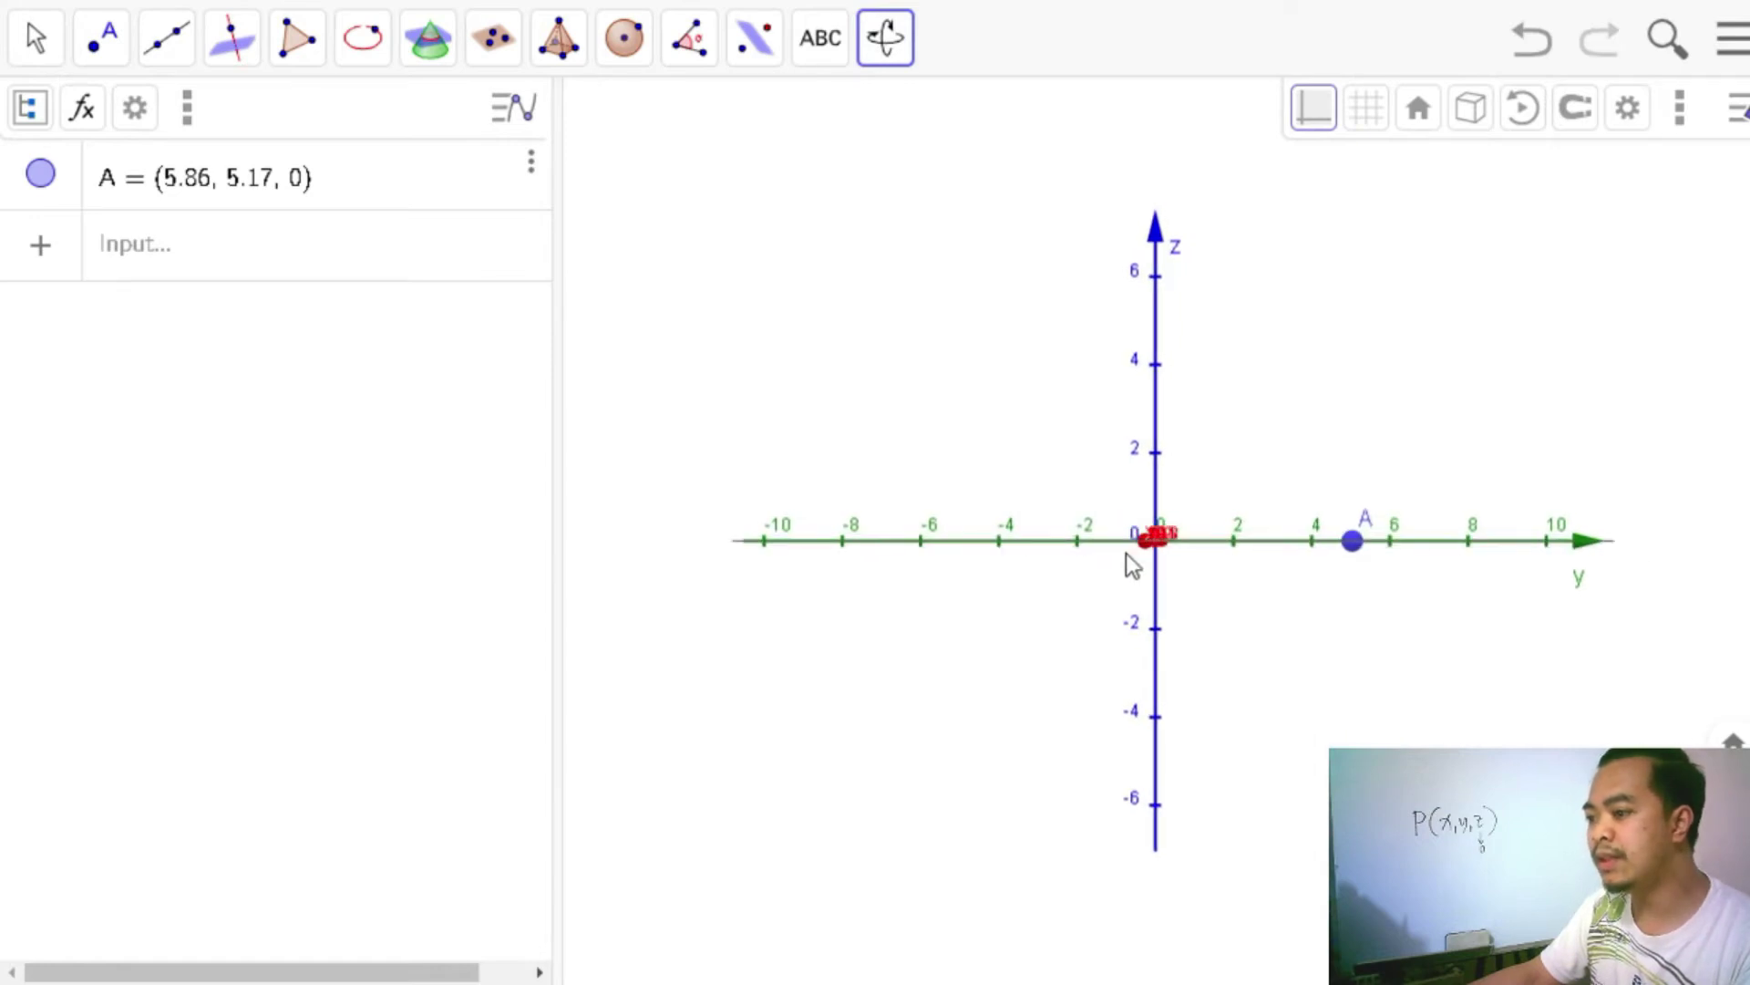
{"action": "left_click_drag", "start_coordinate": [1131, 555], "coordinate": [1200, 545]}
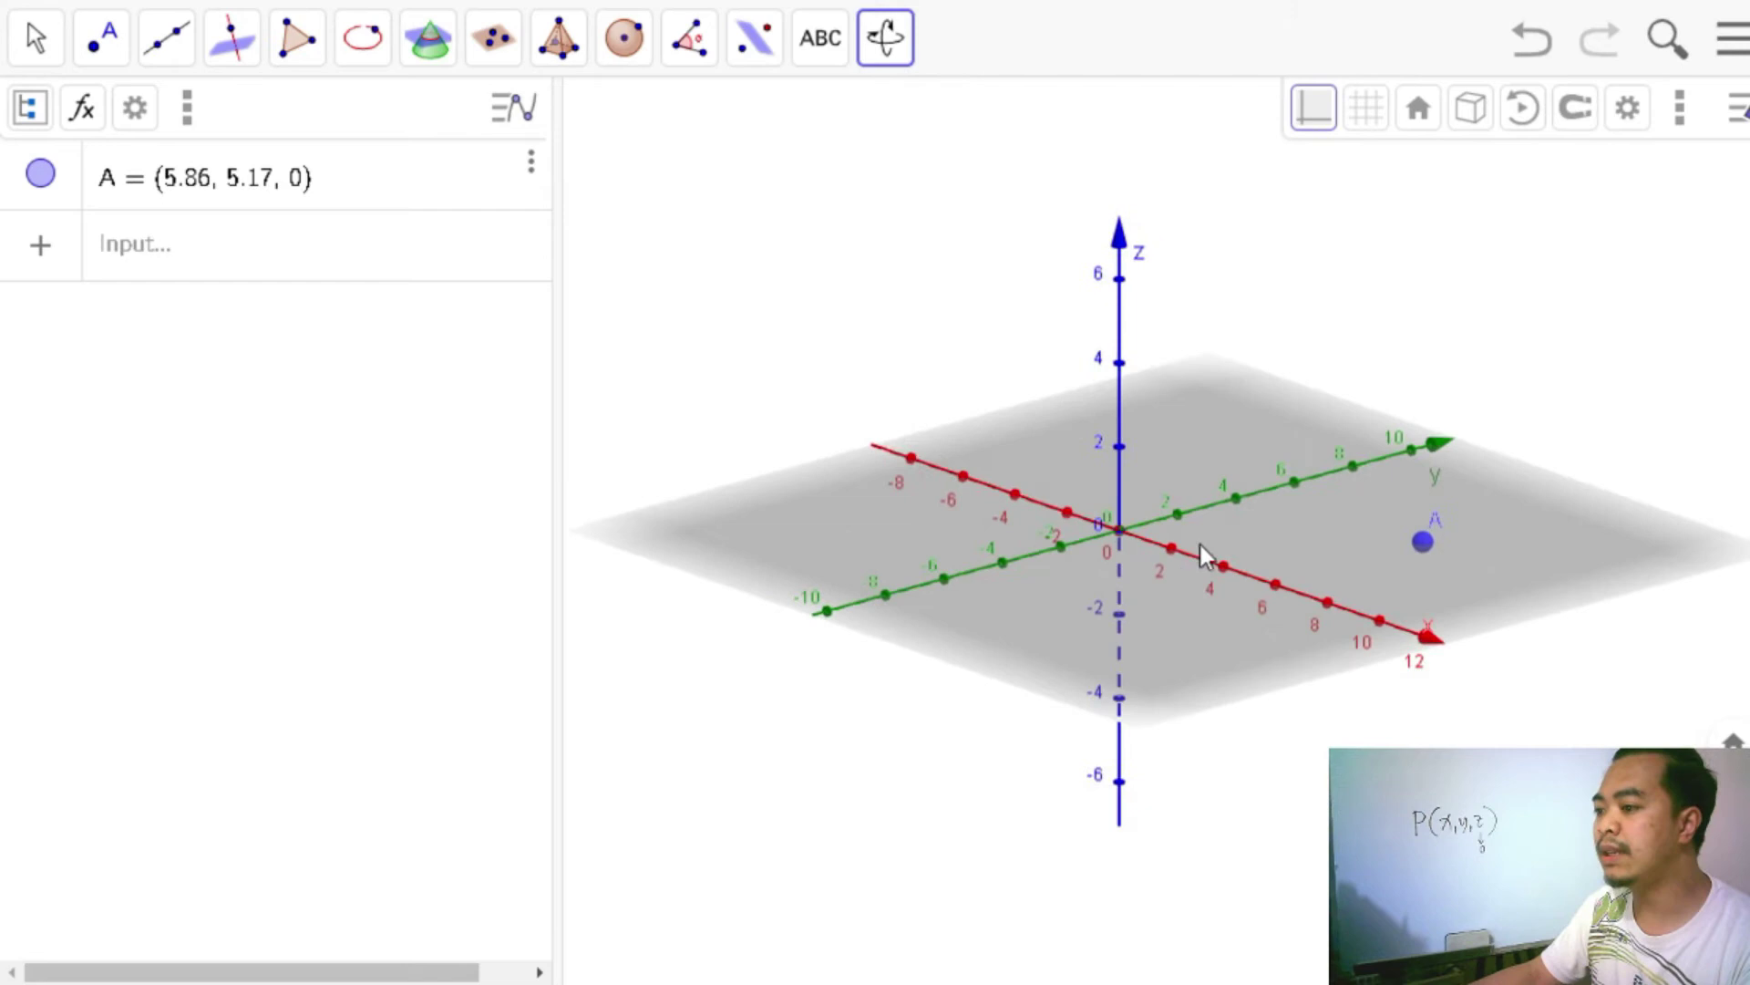
Define point B algebraically as (-2, 3, 5) and inspect its position relative to the xy-plane.
{"action": "left_click", "coordinate": [178, 255]}
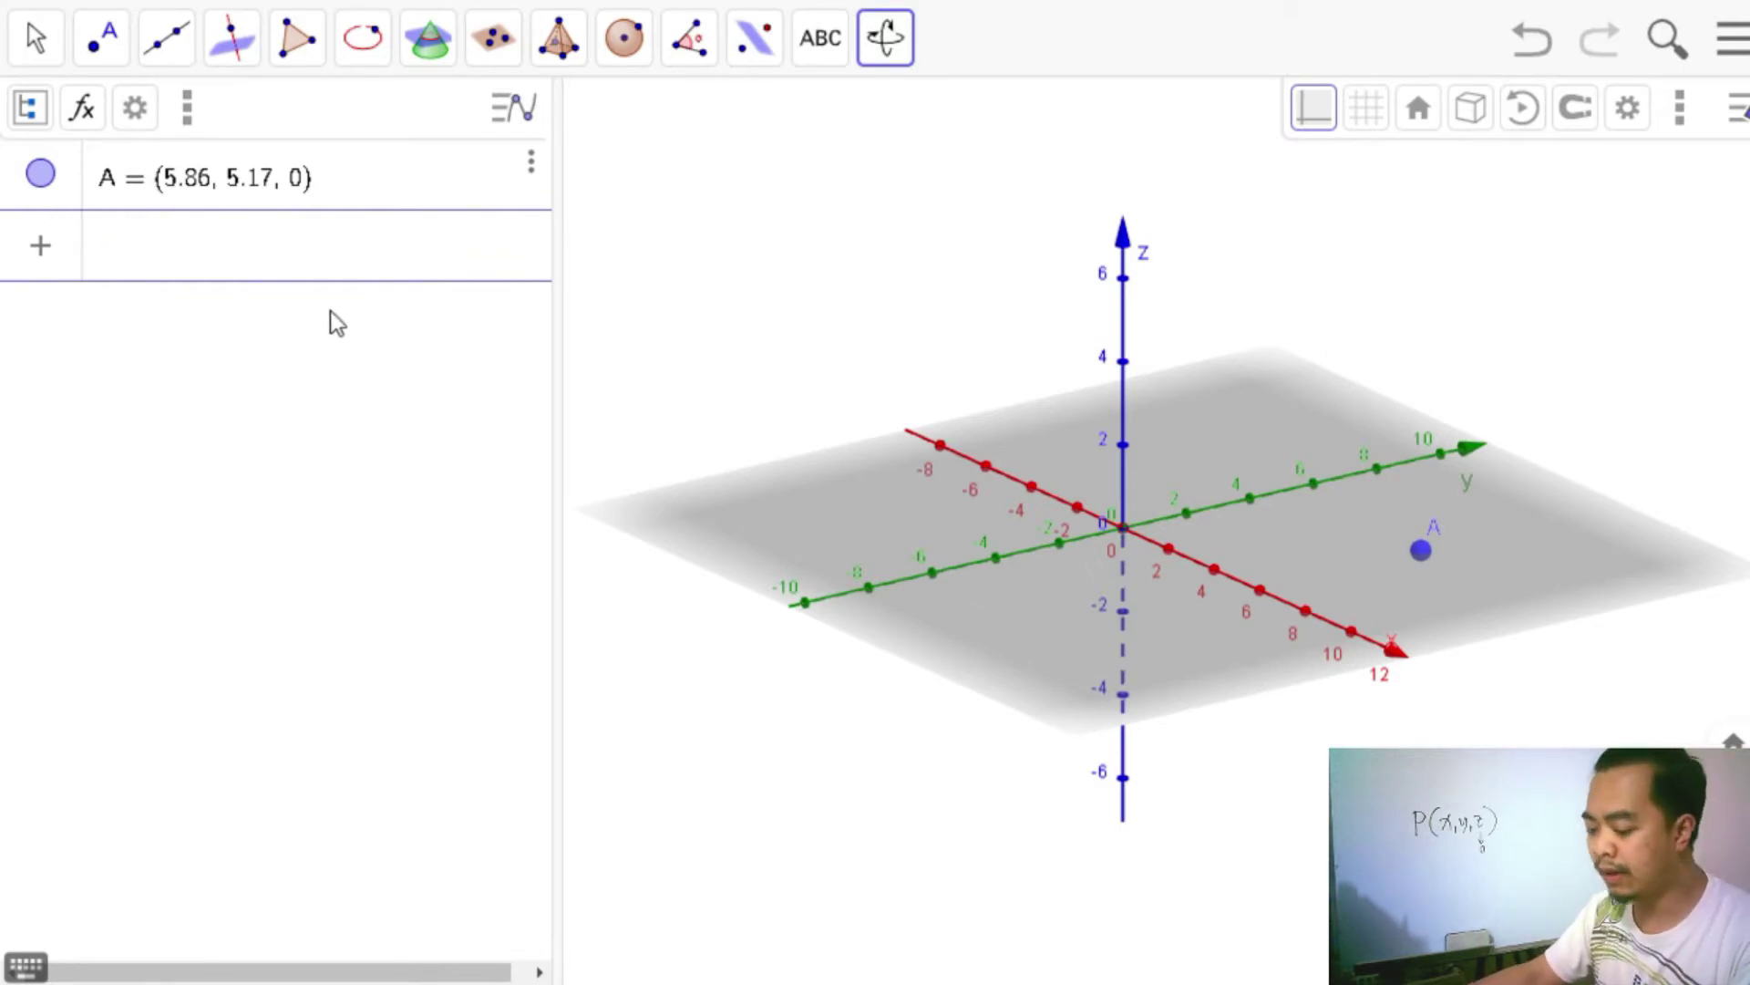
{"action": "type", "text": "B = ("}
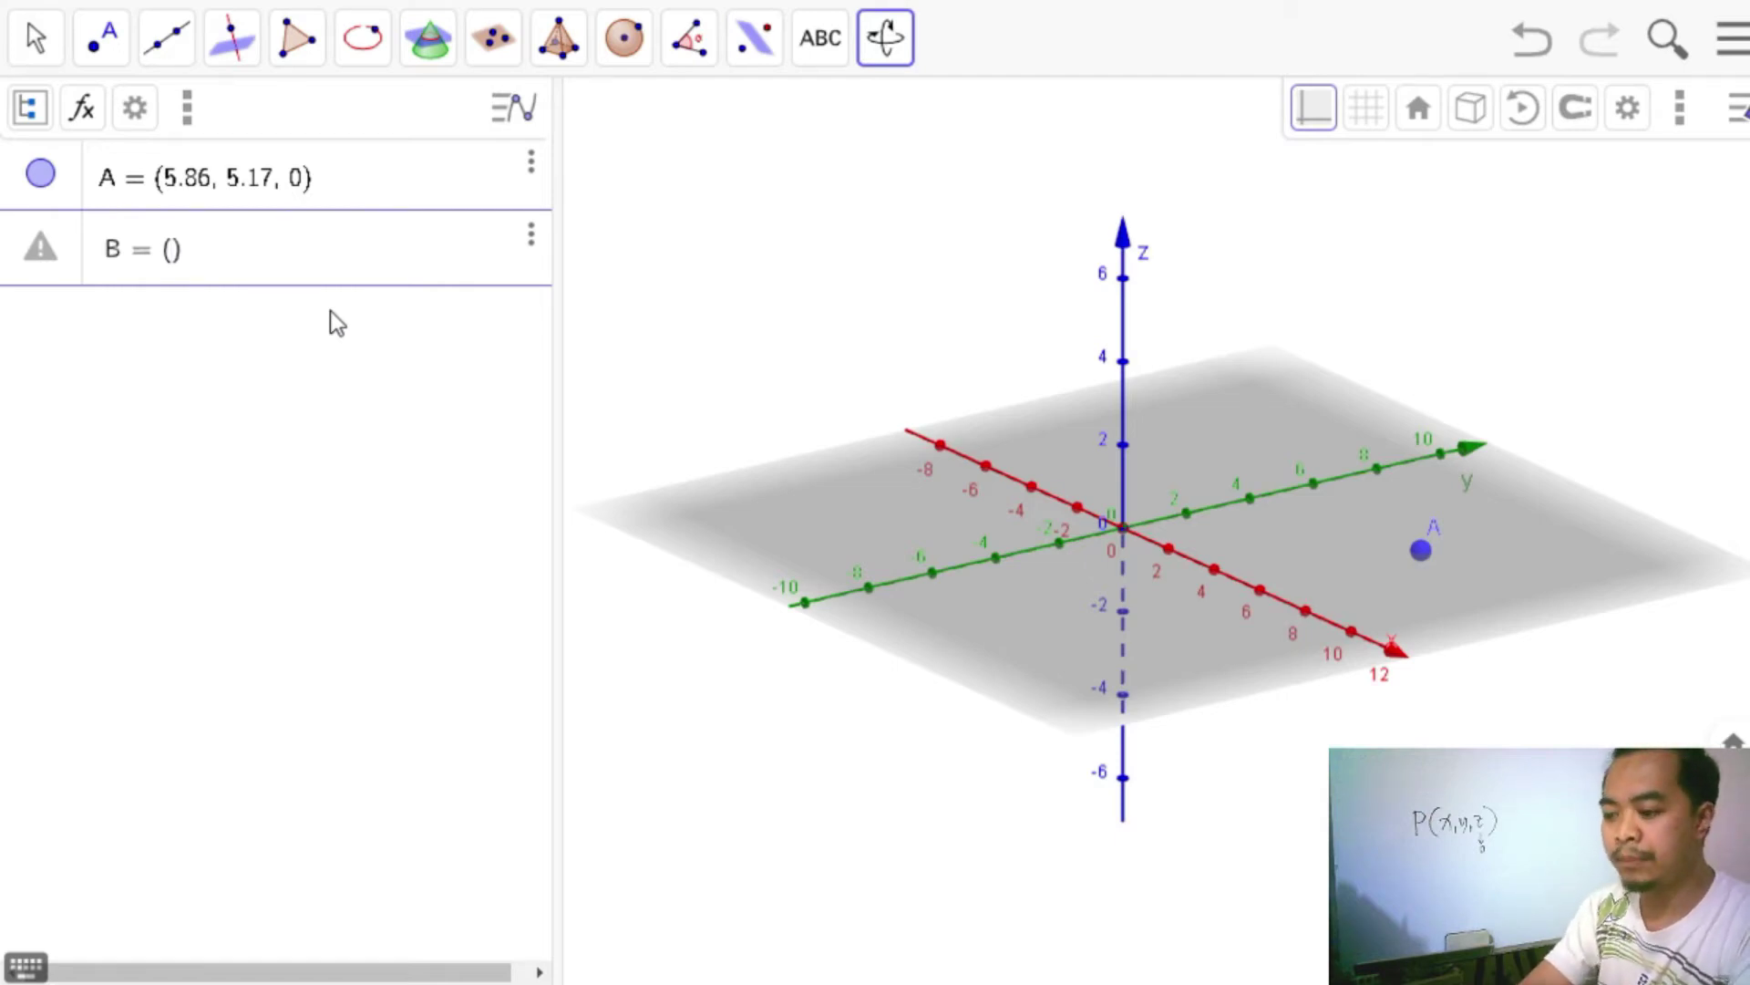
{"action": "type", "text": "-2, 3"}
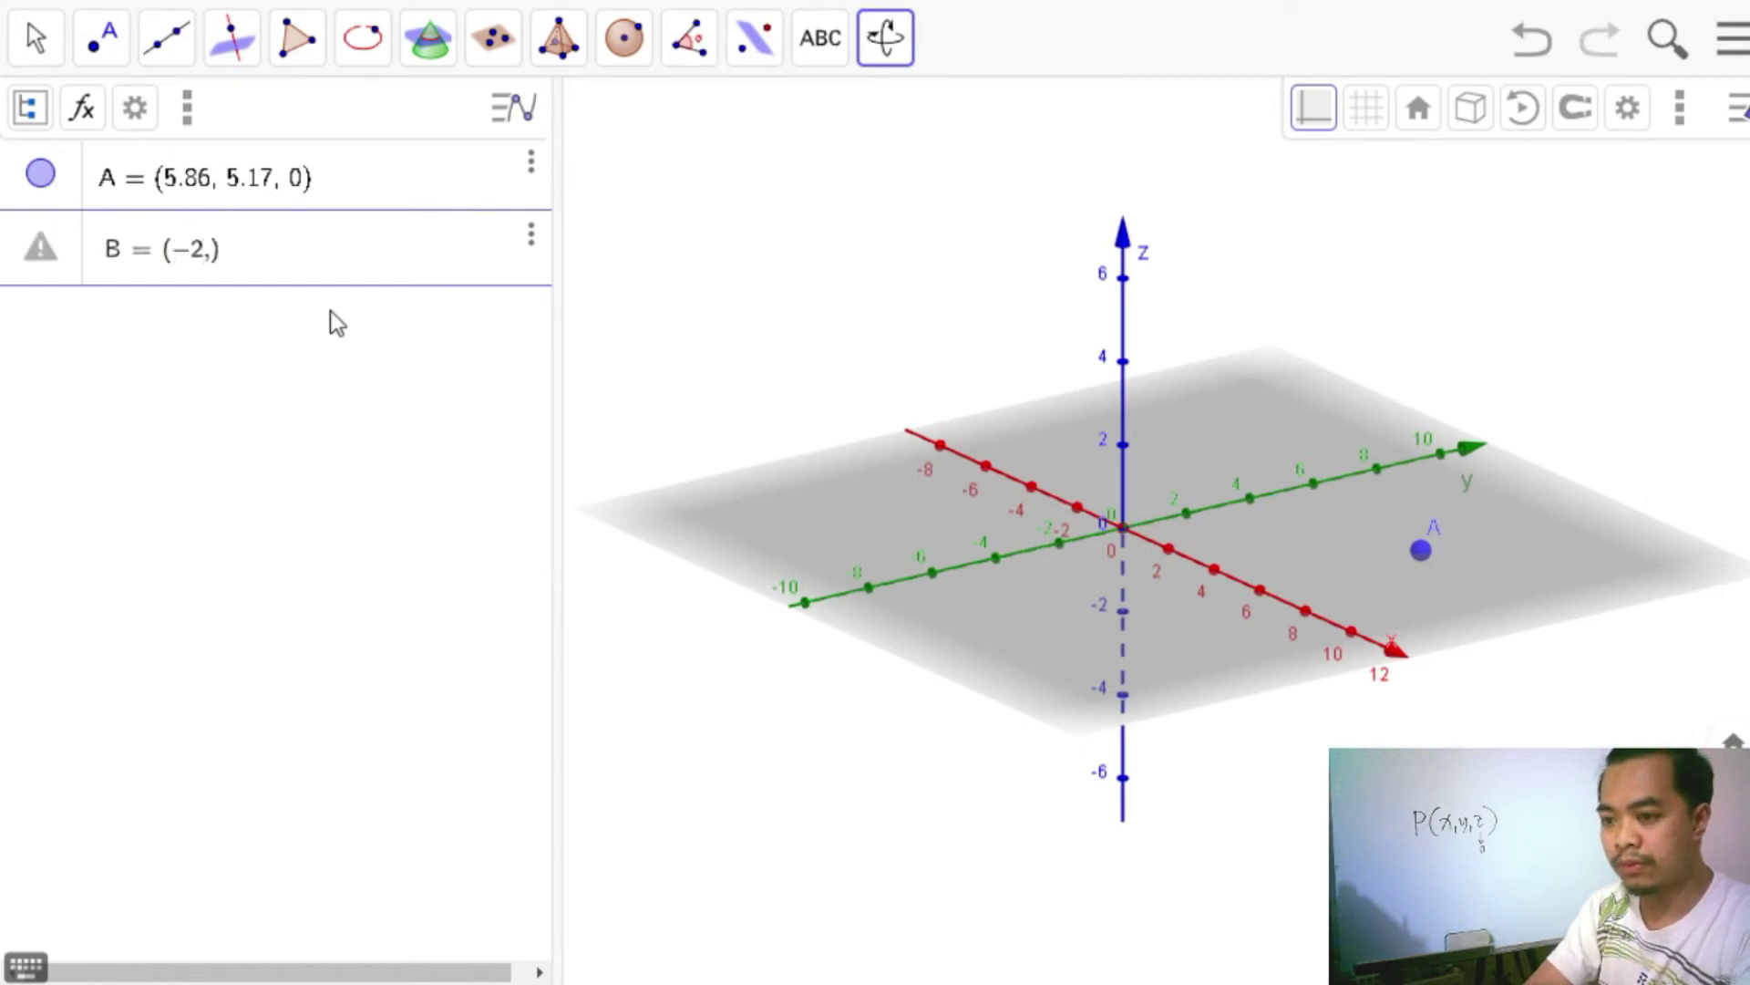
{"action": "type", "text": ", "}
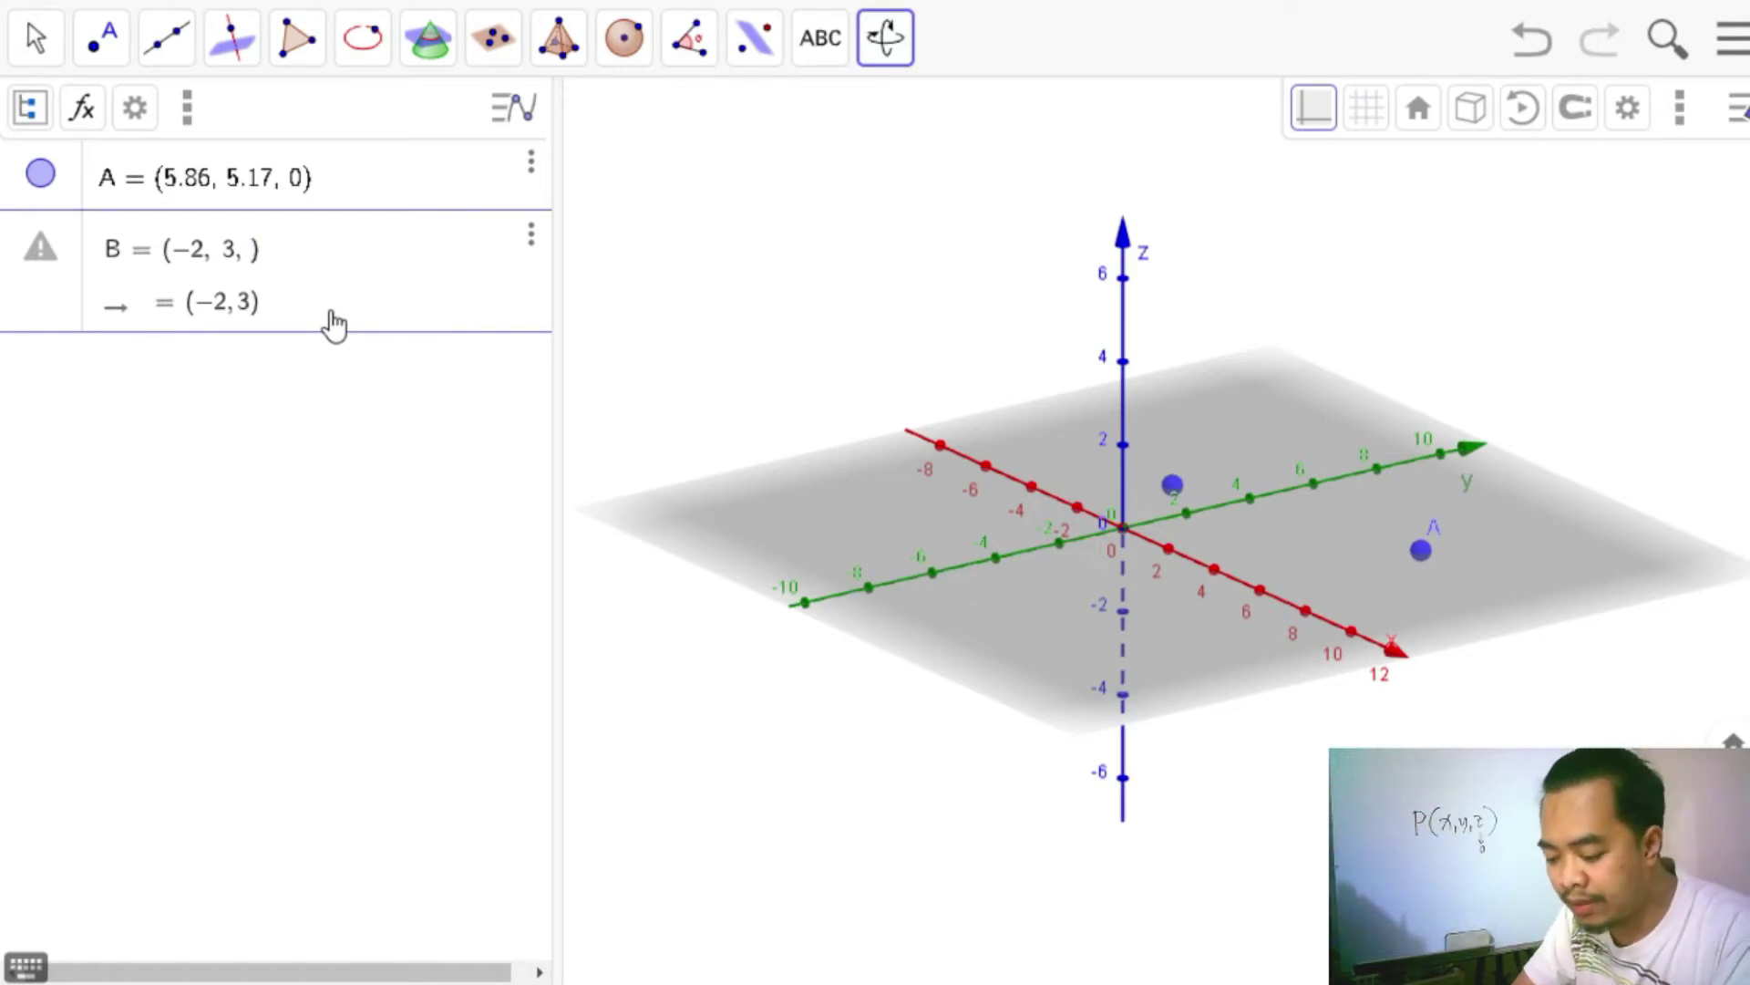
{"action": "type", "text": "5"}
{"action": "key", "text": "Return"}
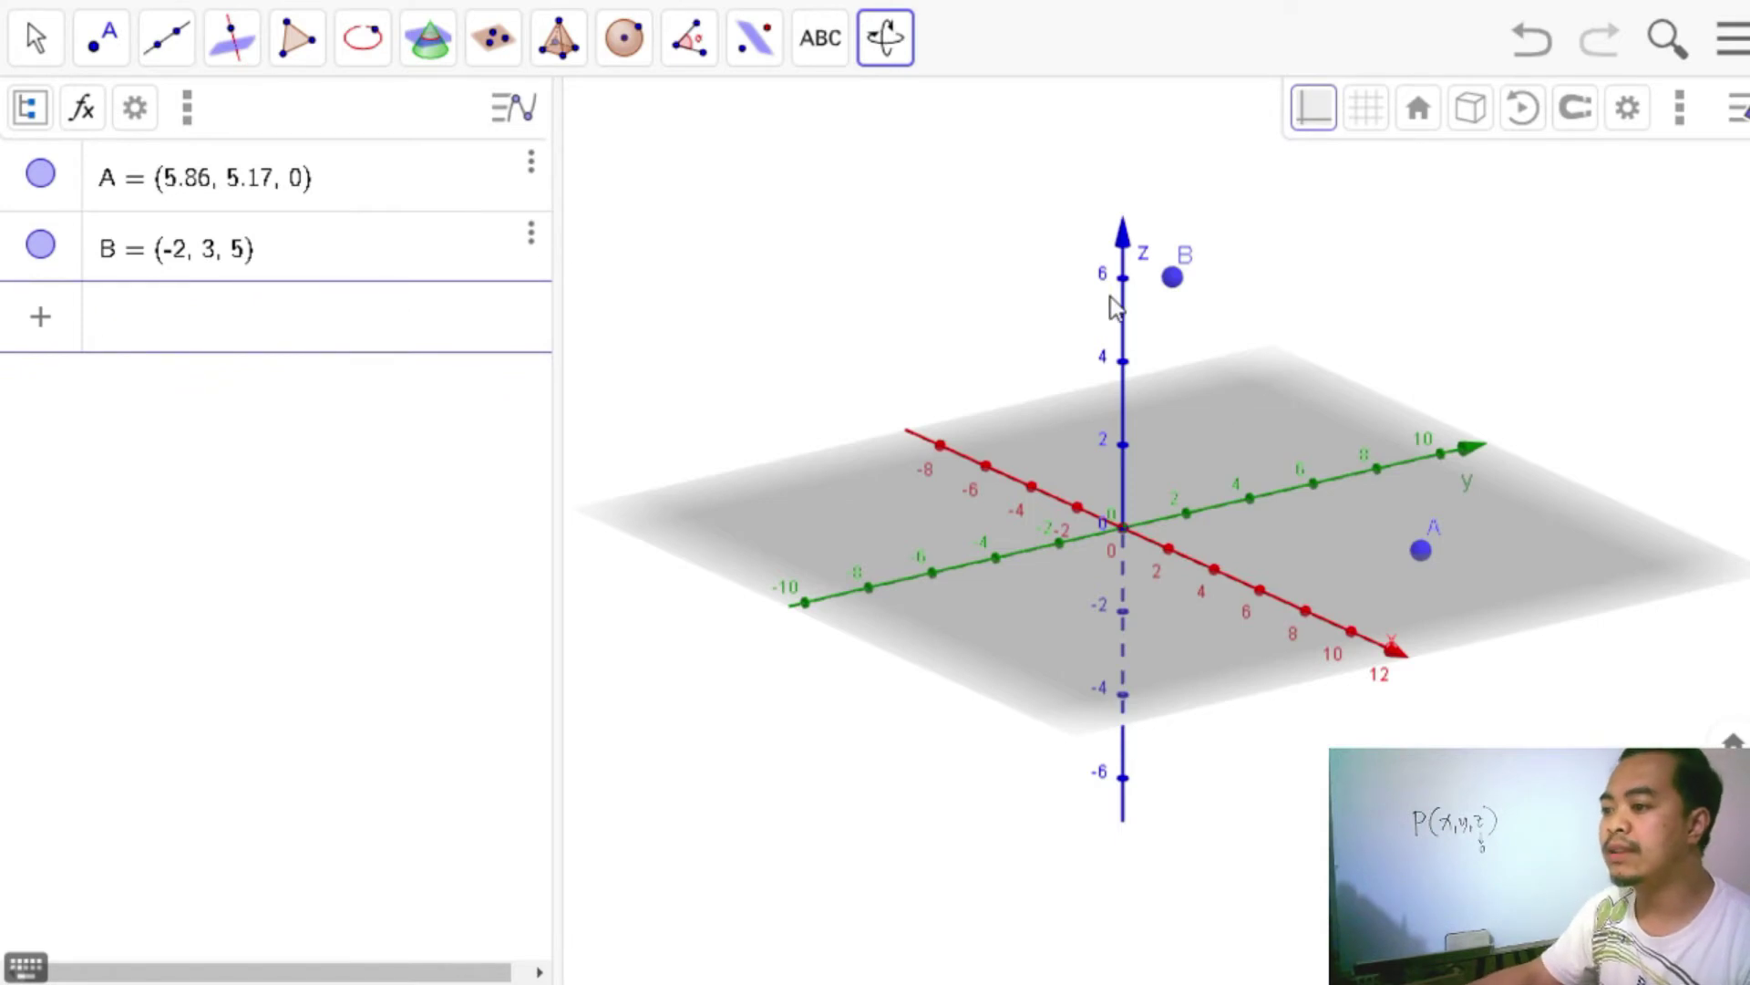
{"action": "left_click_drag", "start_coordinate": [1355, 578], "coordinate": [1298, 572]}
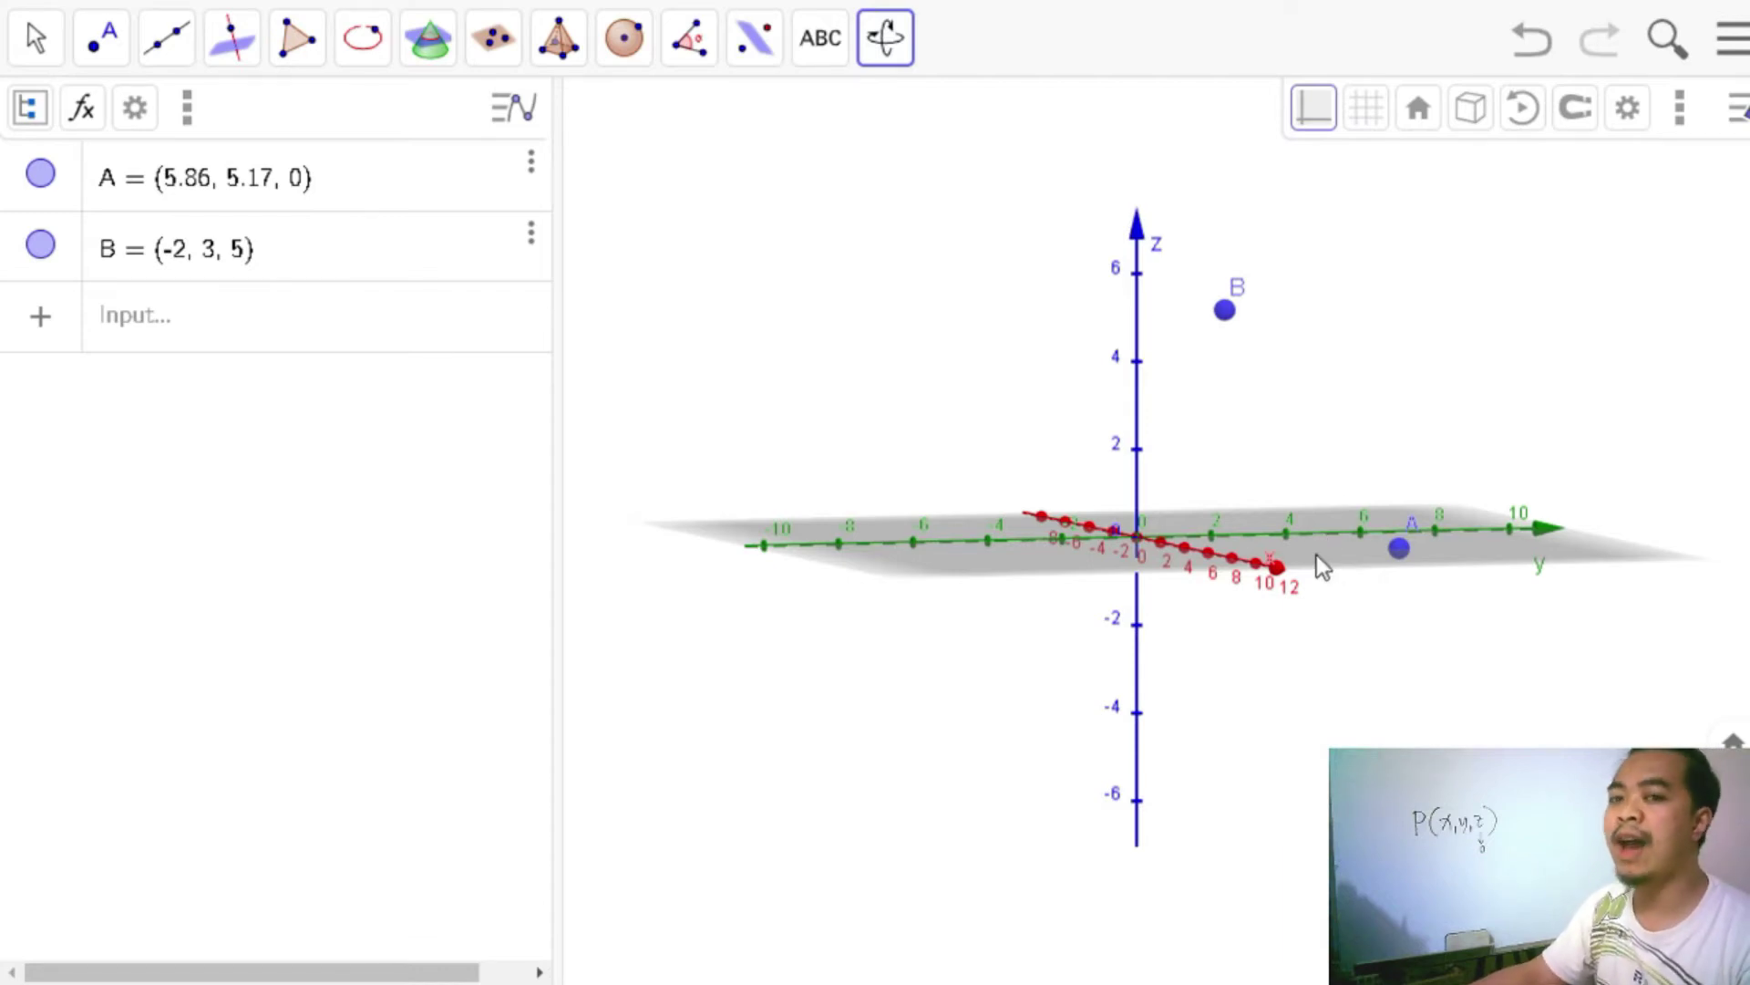
{"action": "mouse_move", "coordinate": [1311, 578]}
{"action": "left_mouse_down"}
{"action": "mouse_move", "coordinate": [1238, 576]}
{"action": "mouse_move", "coordinate": [1331, 585]}
{"action": "mouse_move", "coordinate": [1207, 577]}
{"action": "mouse_move", "coordinate": [1324, 582]}
{"action": "left_mouse_up"}
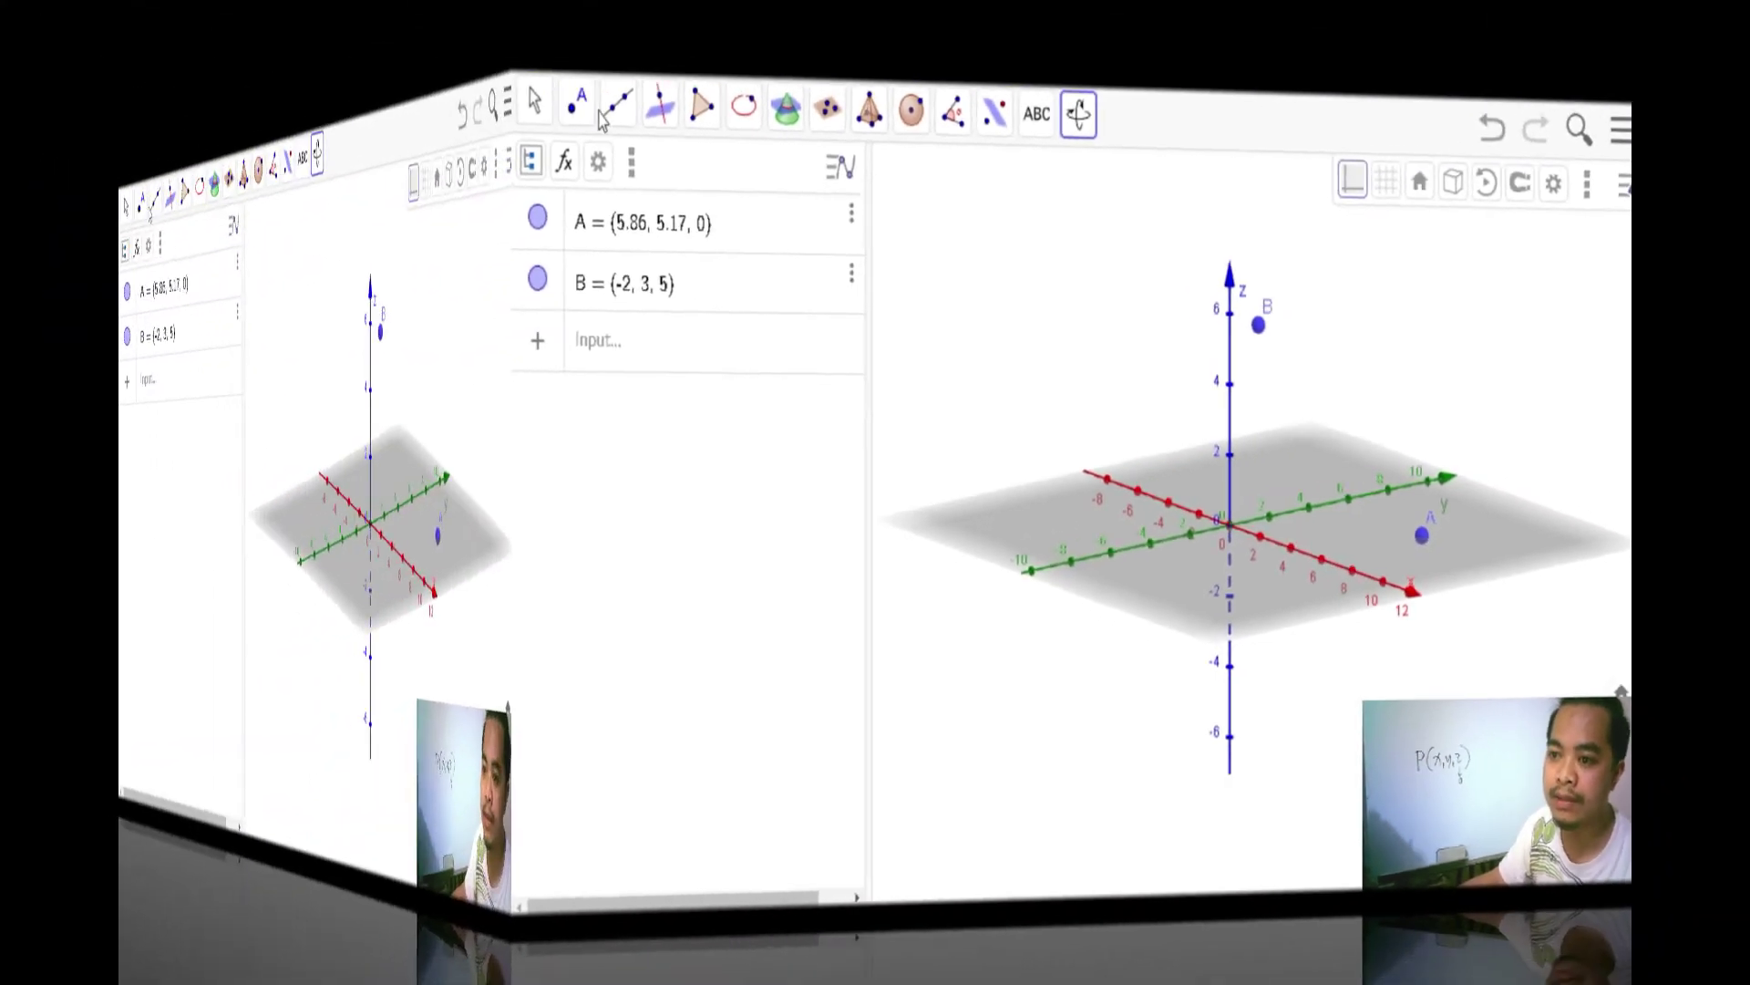
Draw a line through points A and B.
{"action": "left_click", "coordinate": [612, 110]}
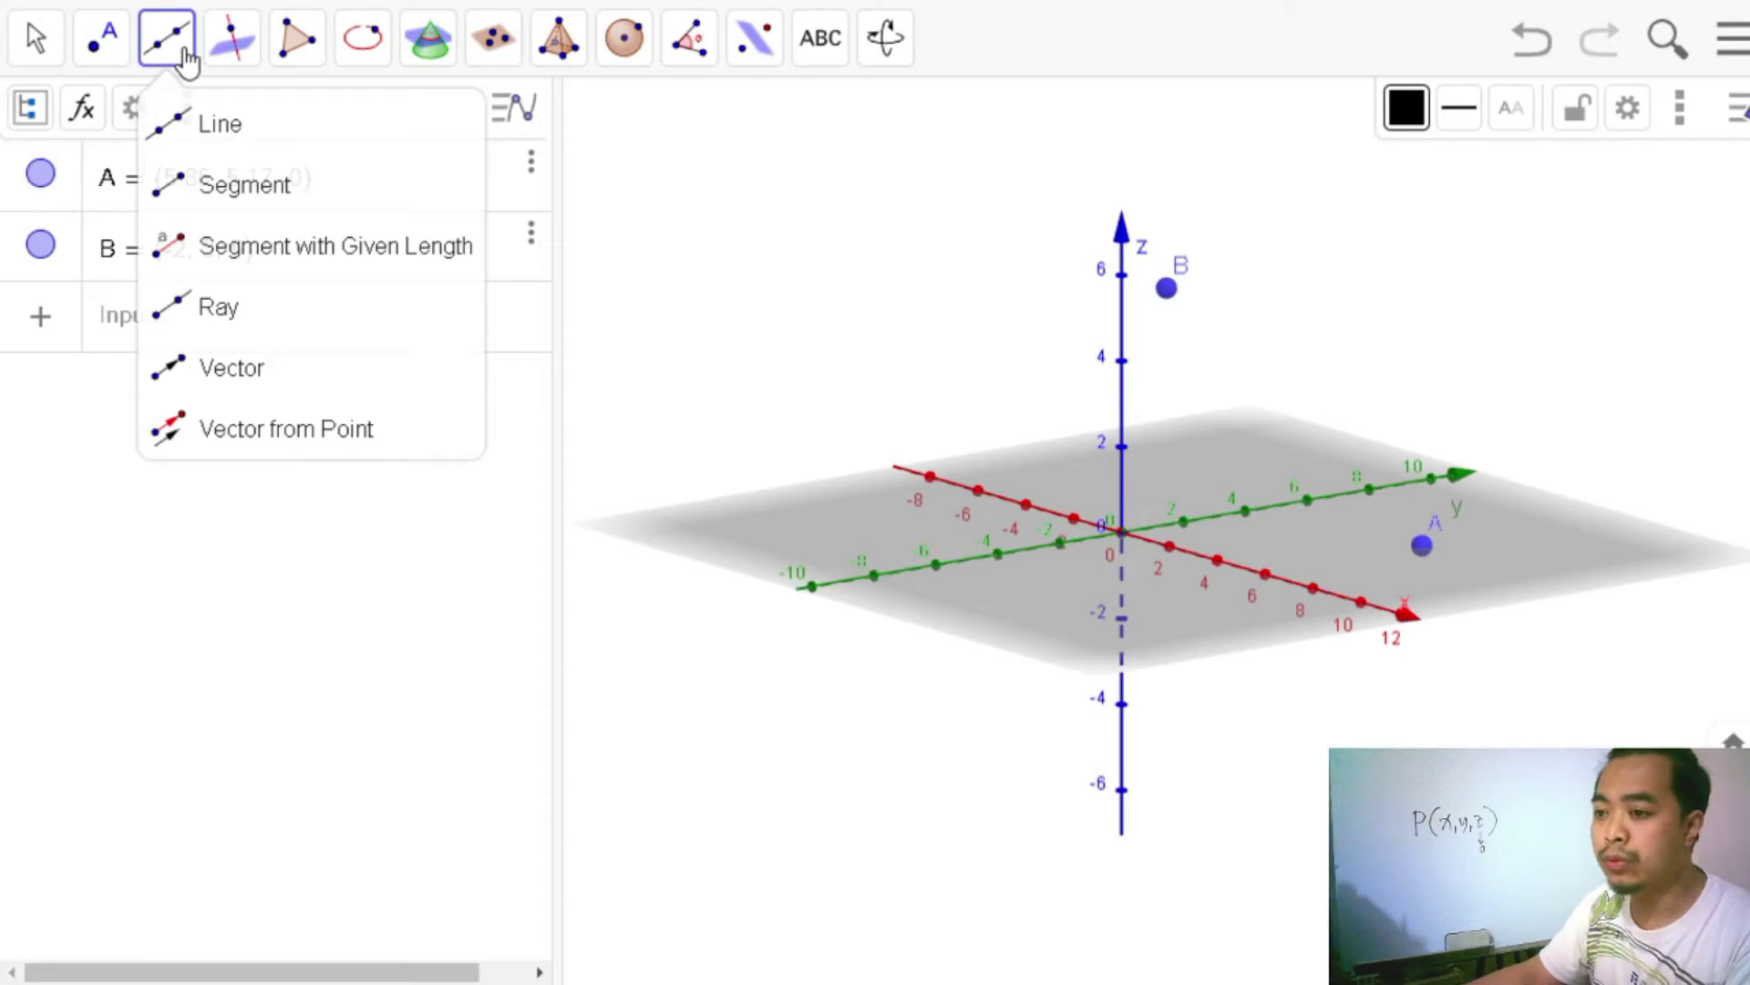
{"action": "left_click", "coordinate": [219, 124]}
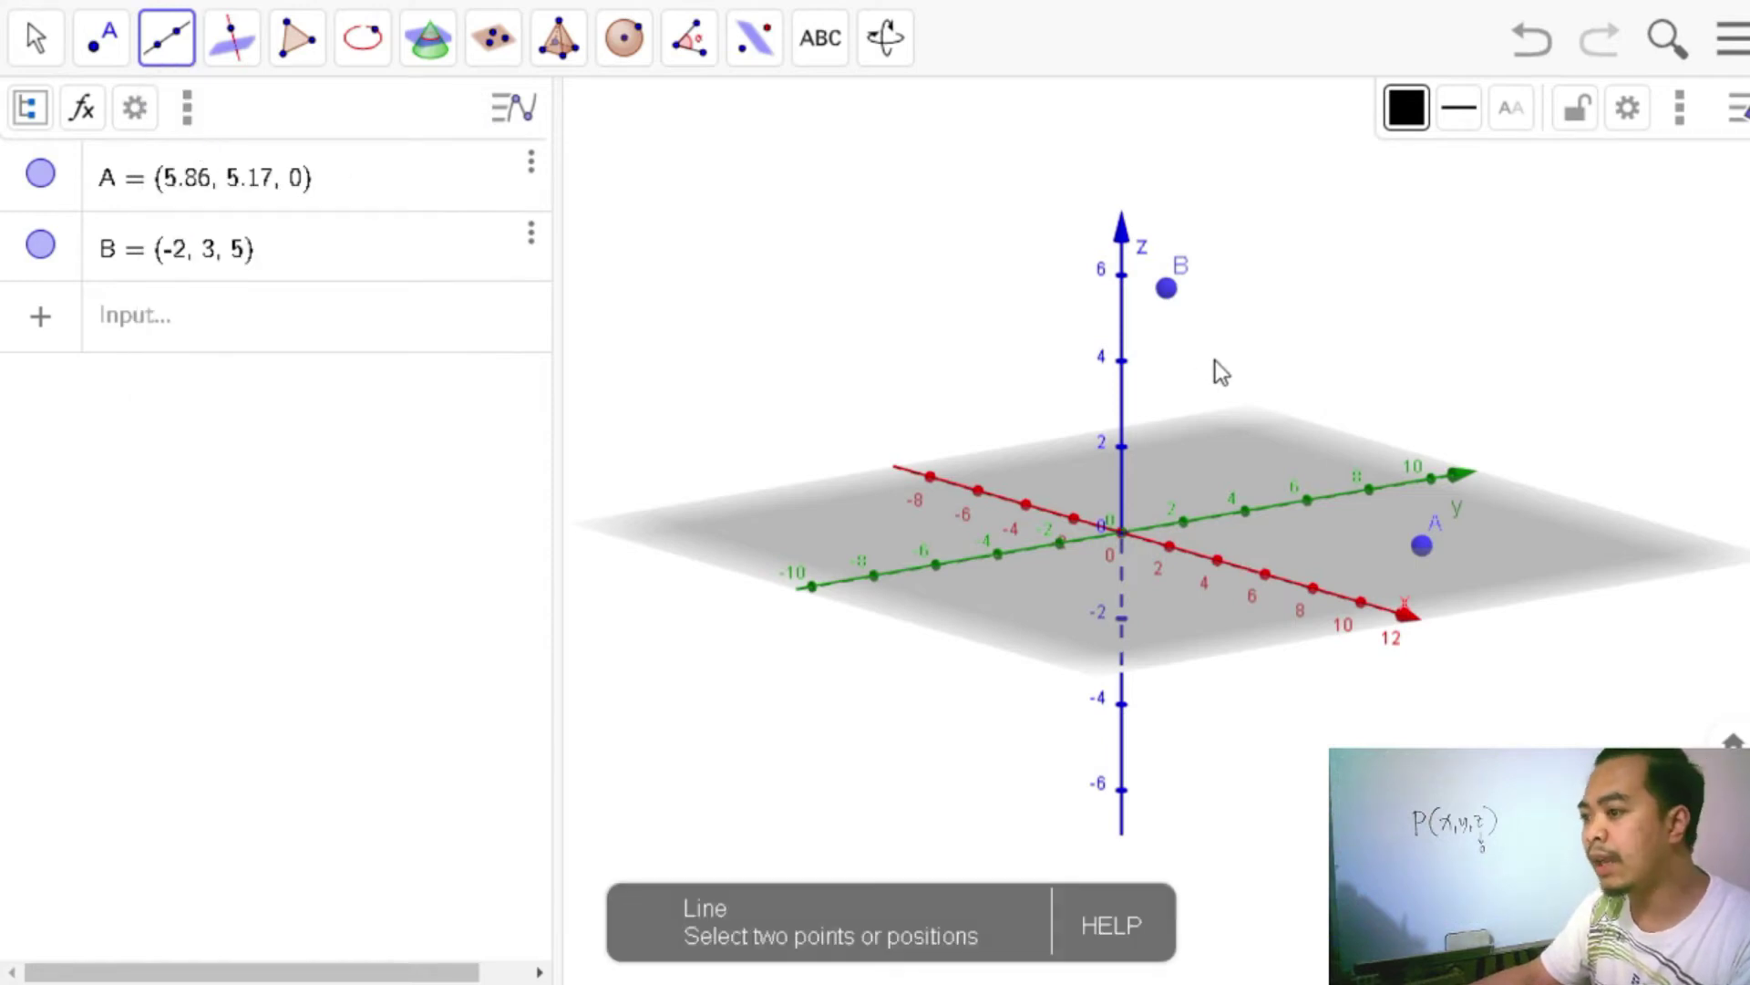
{"action": "left_click", "coordinate": [1425, 545]}
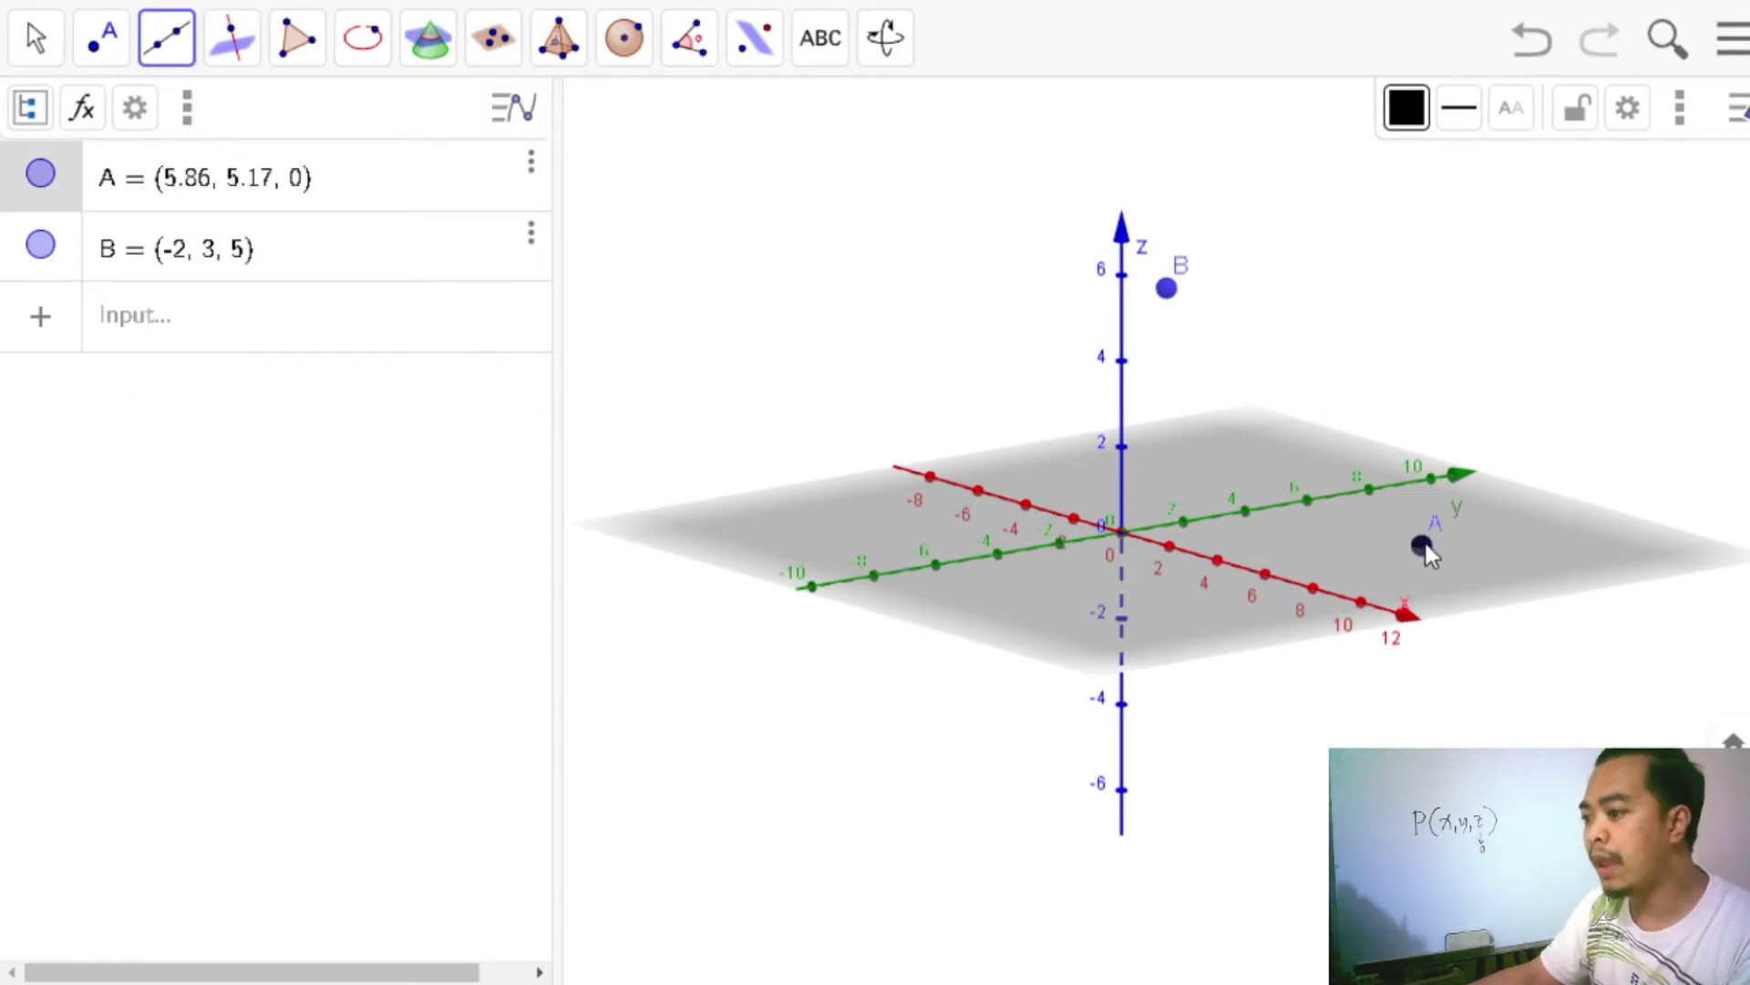
{"action": "left_click", "coordinate": [1167, 288]}
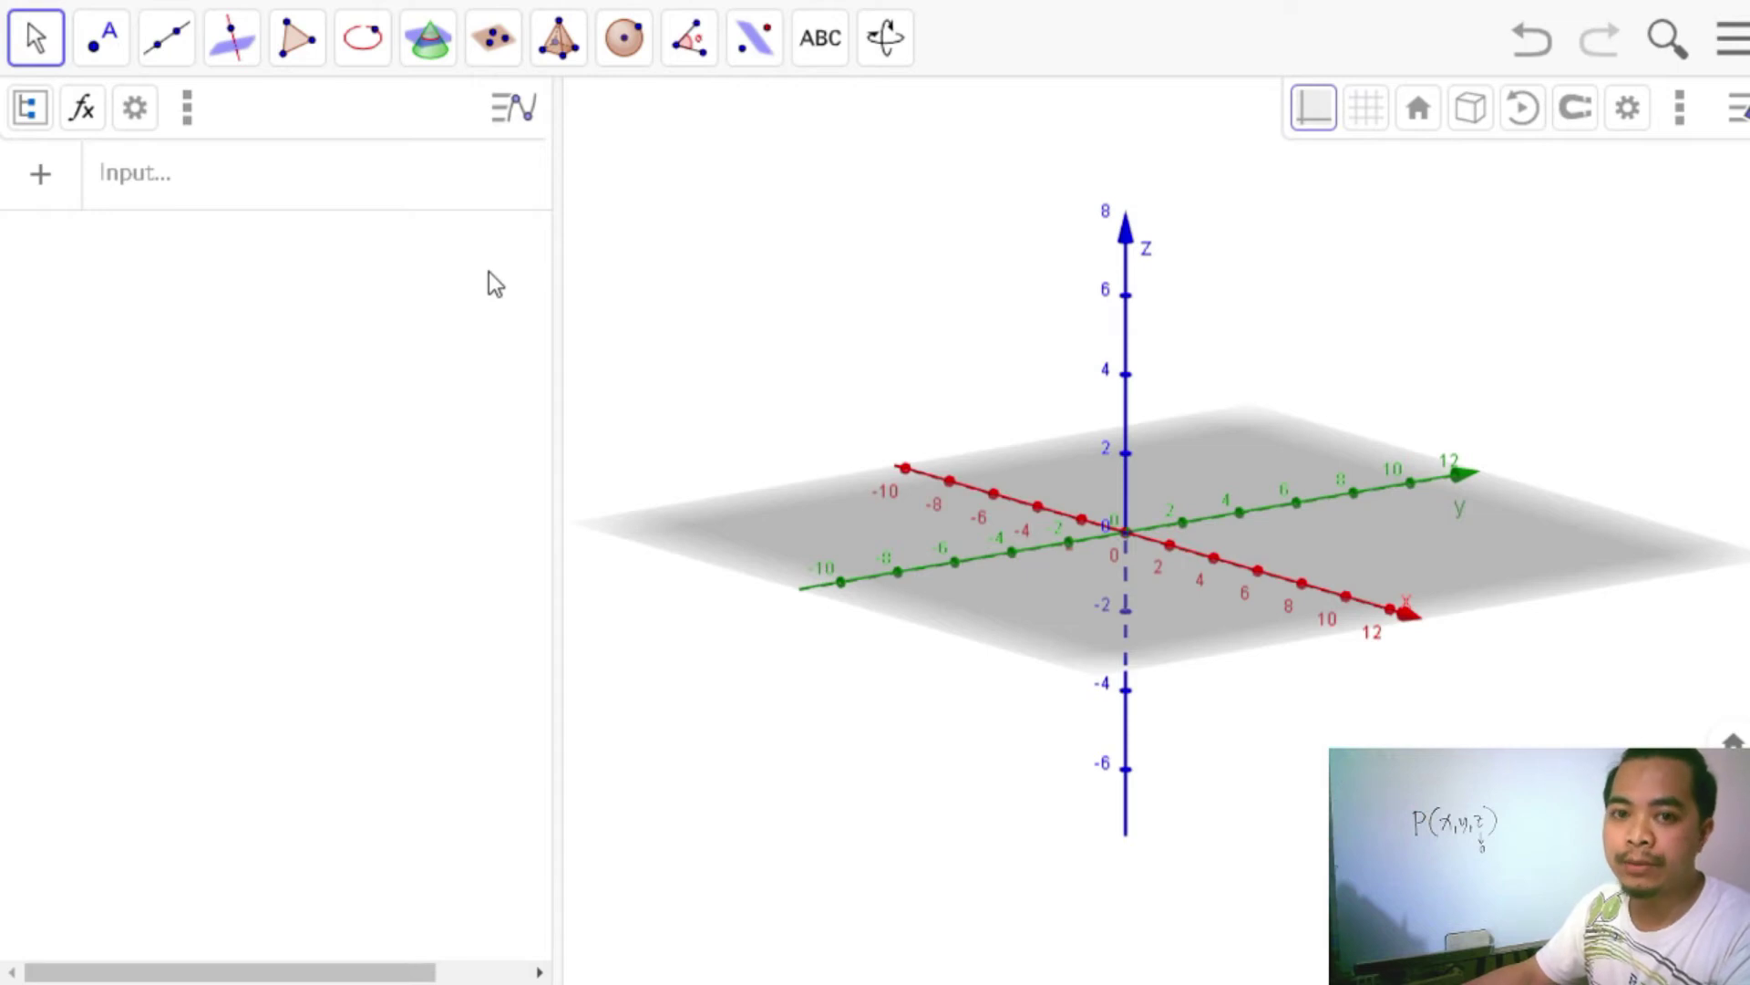
Draw a triangle on the xy-plane with vertices at about (6.03, 9.59, 0), (2.6, 6.33, 0) and (9.13, 3.63, 0).
{"action": "left_click", "coordinate": [300, 46]}
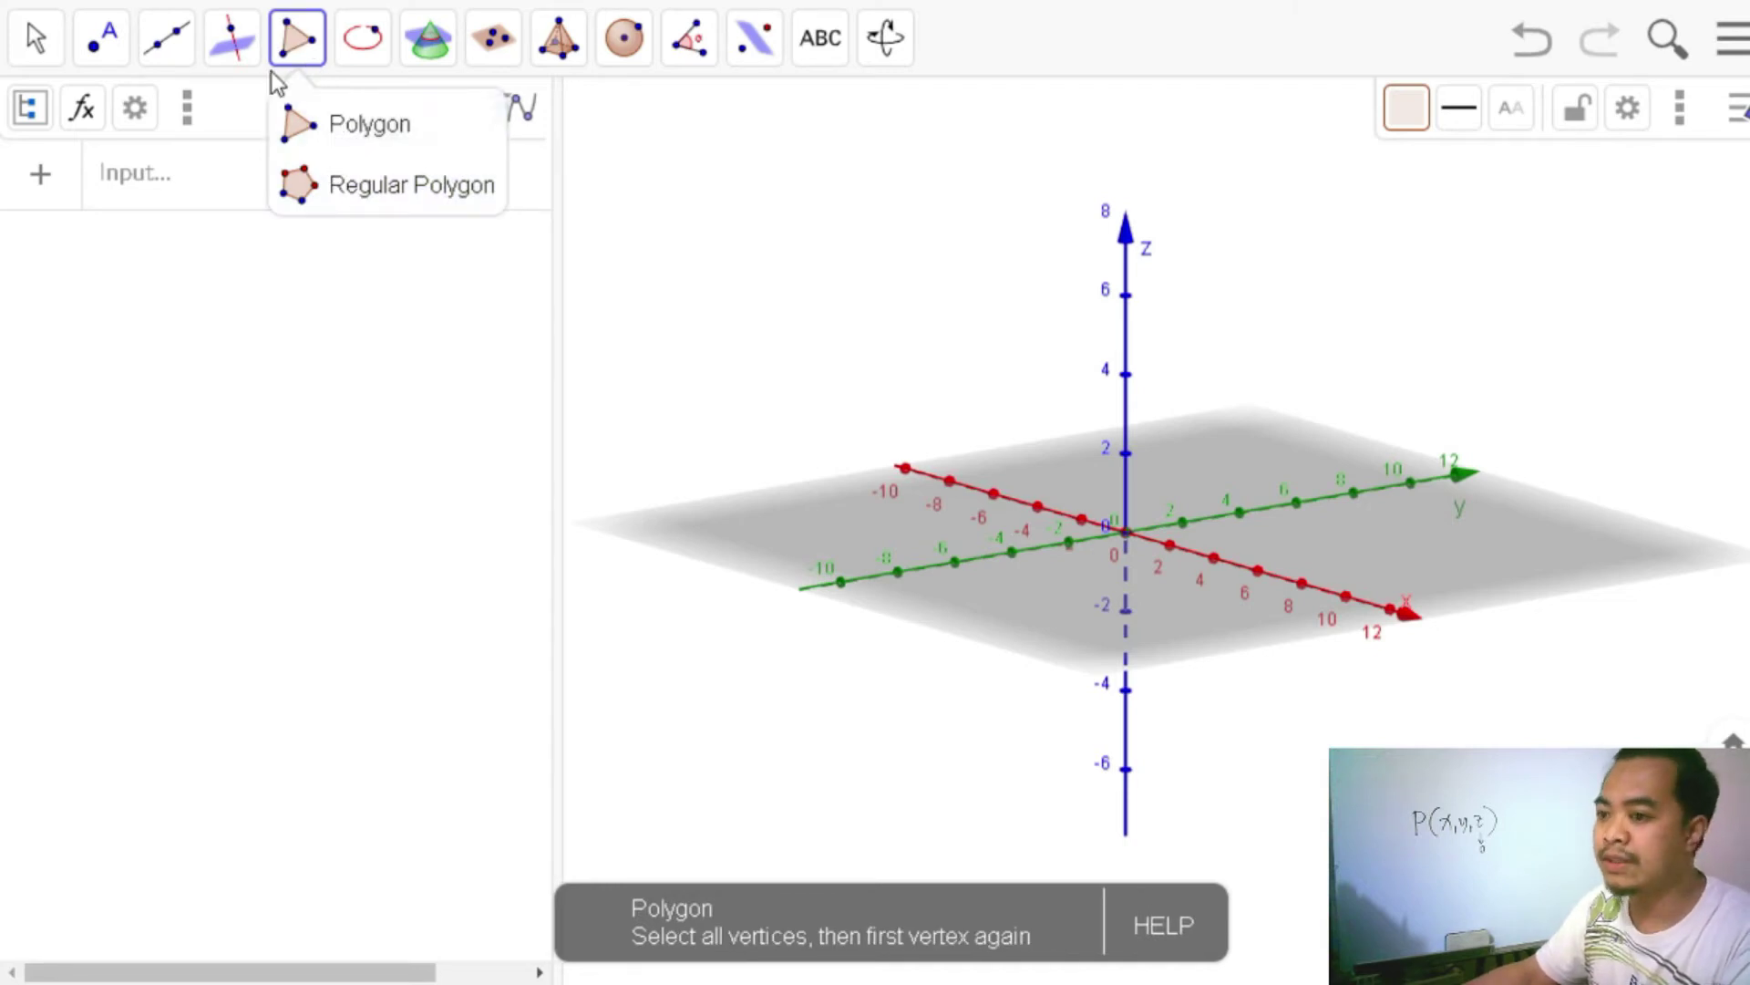
{"action": "left_click", "coordinate": [1533, 527]}
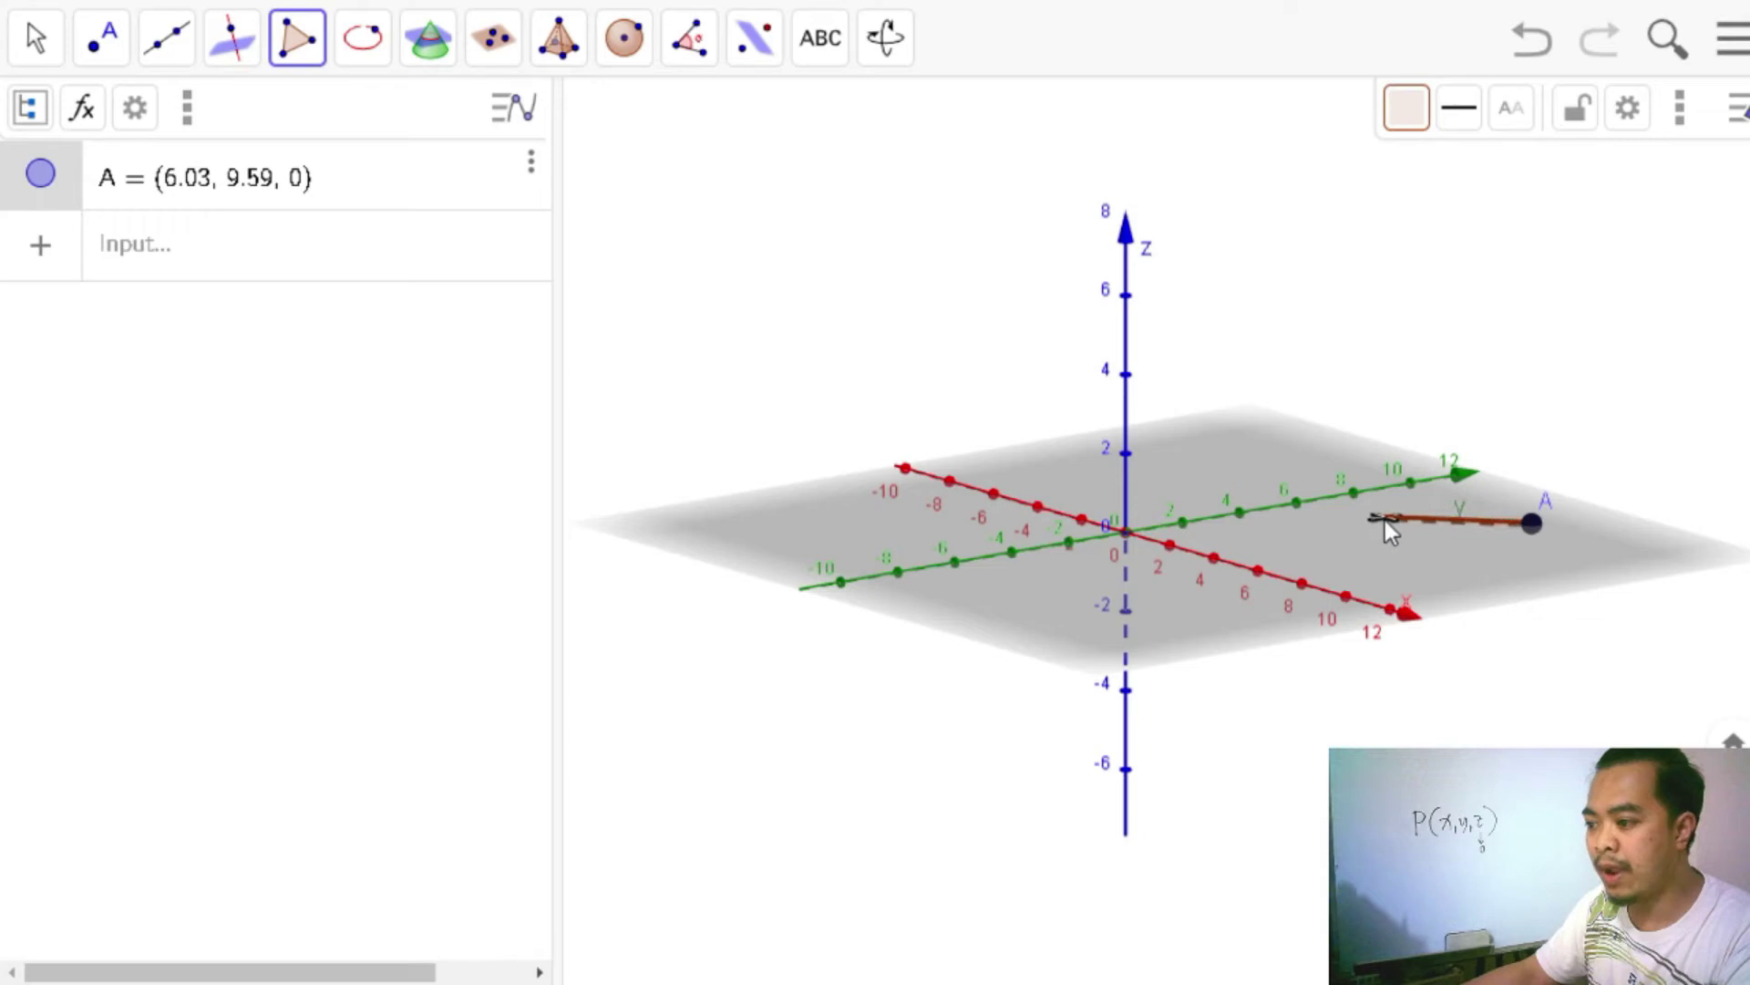
{"action": "left_click", "coordinate": [1364, 517]}
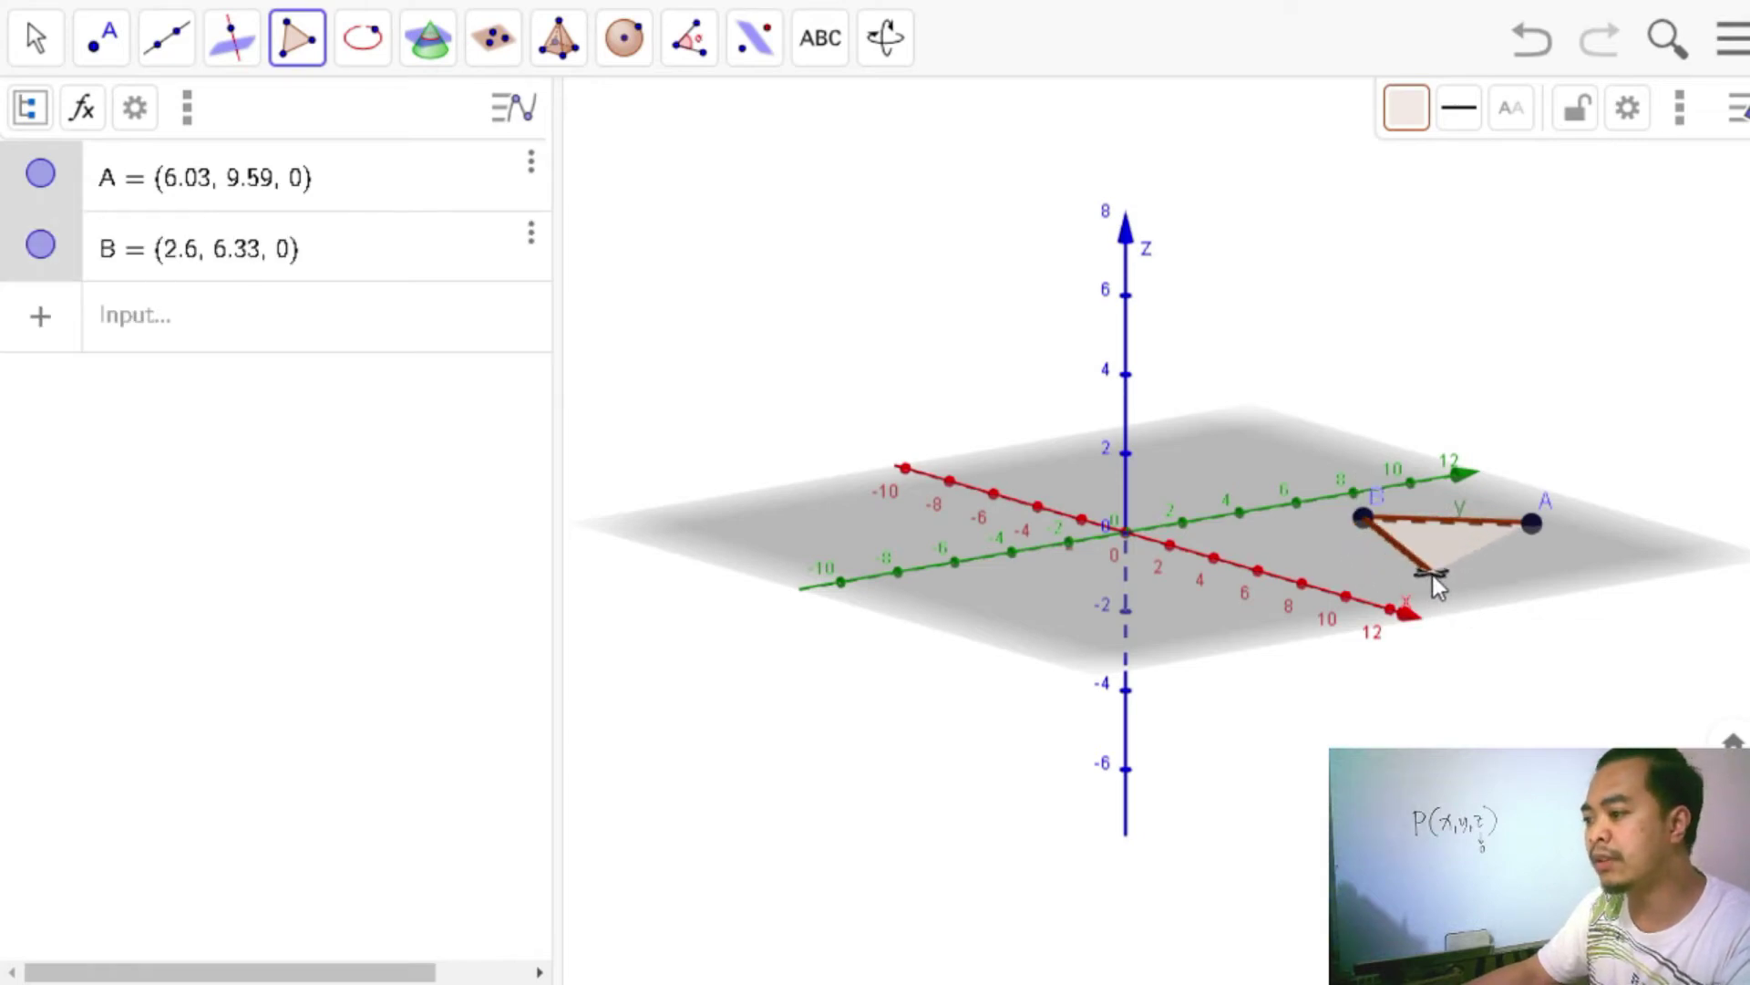
{"action": "left_click", "coordinate": [1533, 522]}
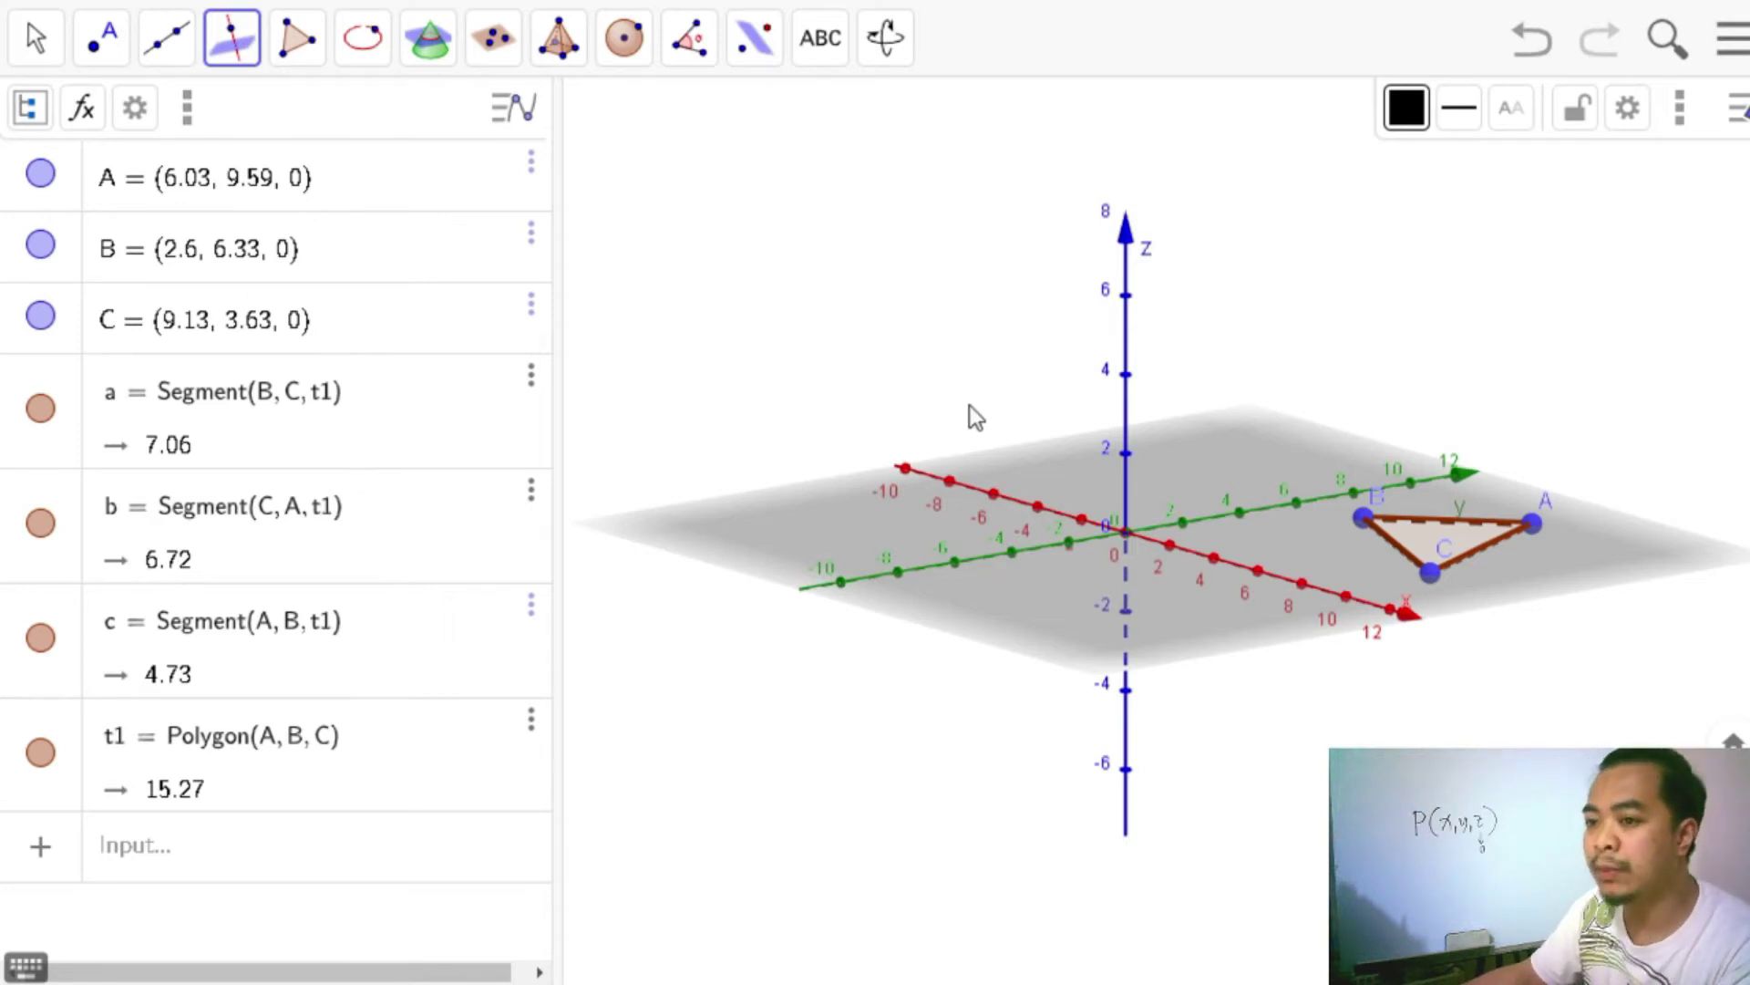
Set the z-coordinate of the triangle's vertex A to 5.
{"action": "left_click", "coordinate": [294, 183]}
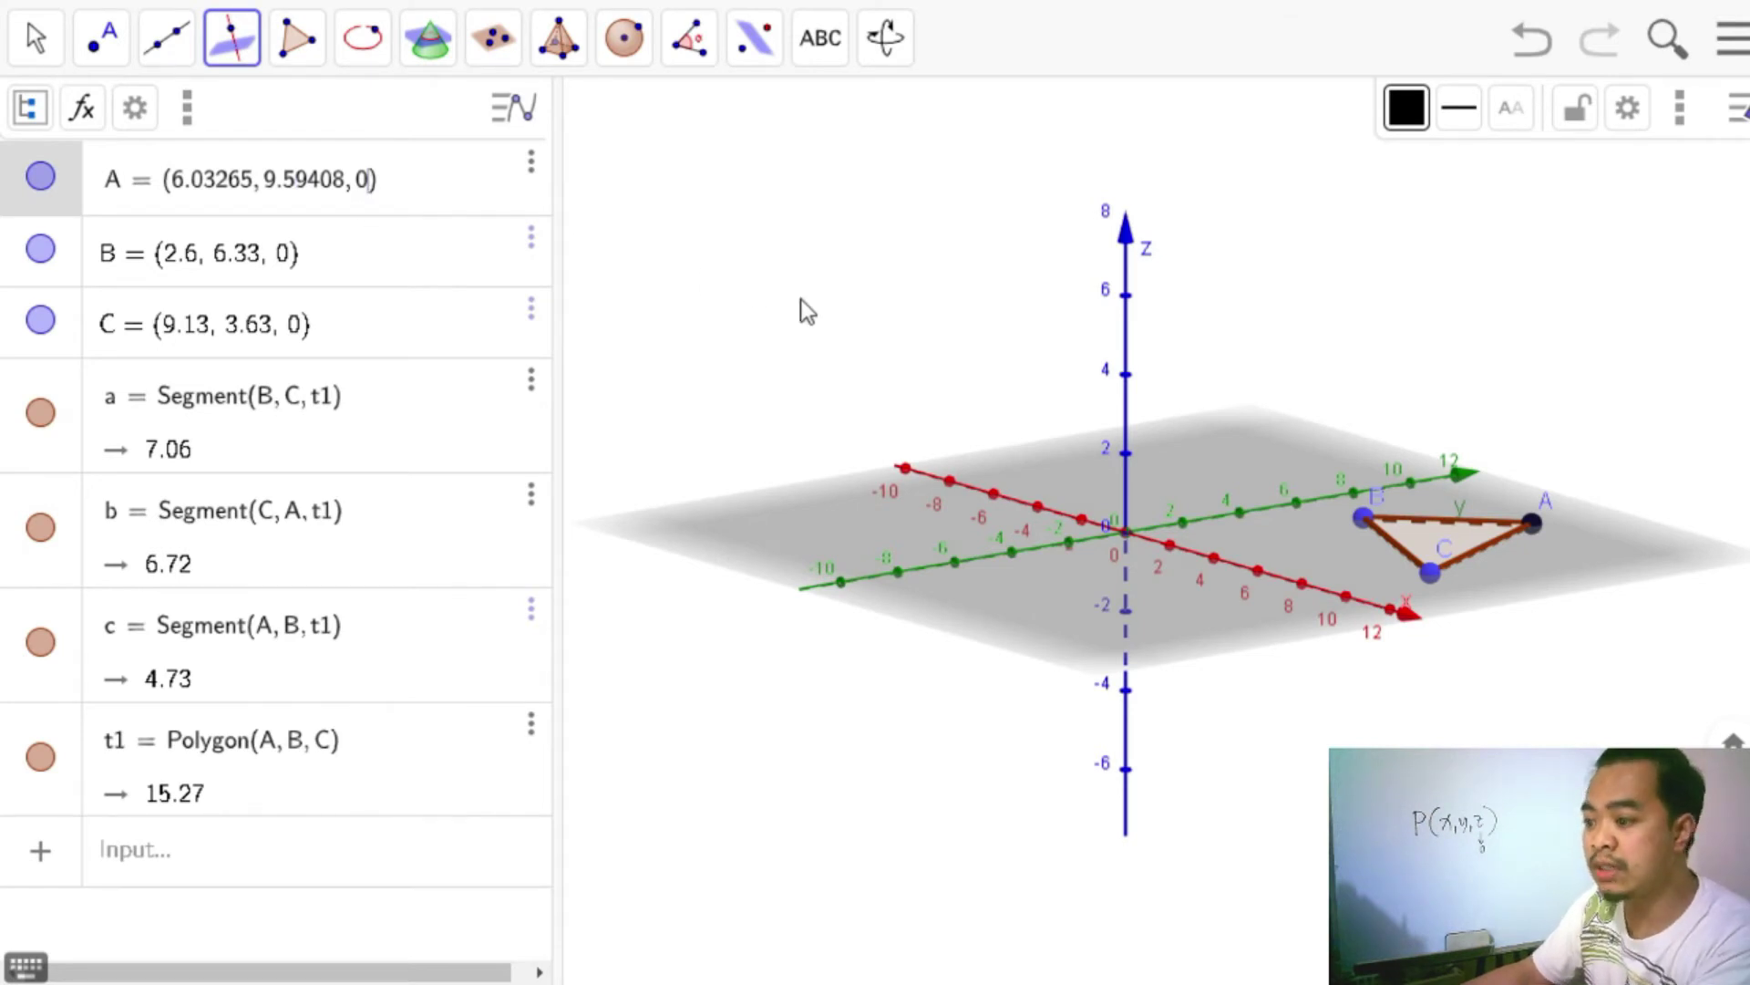
{"action": "key", "text": "BackSpace"}
{"action": "type", "text": "5"}
{"action": "key", "text": "Return"}
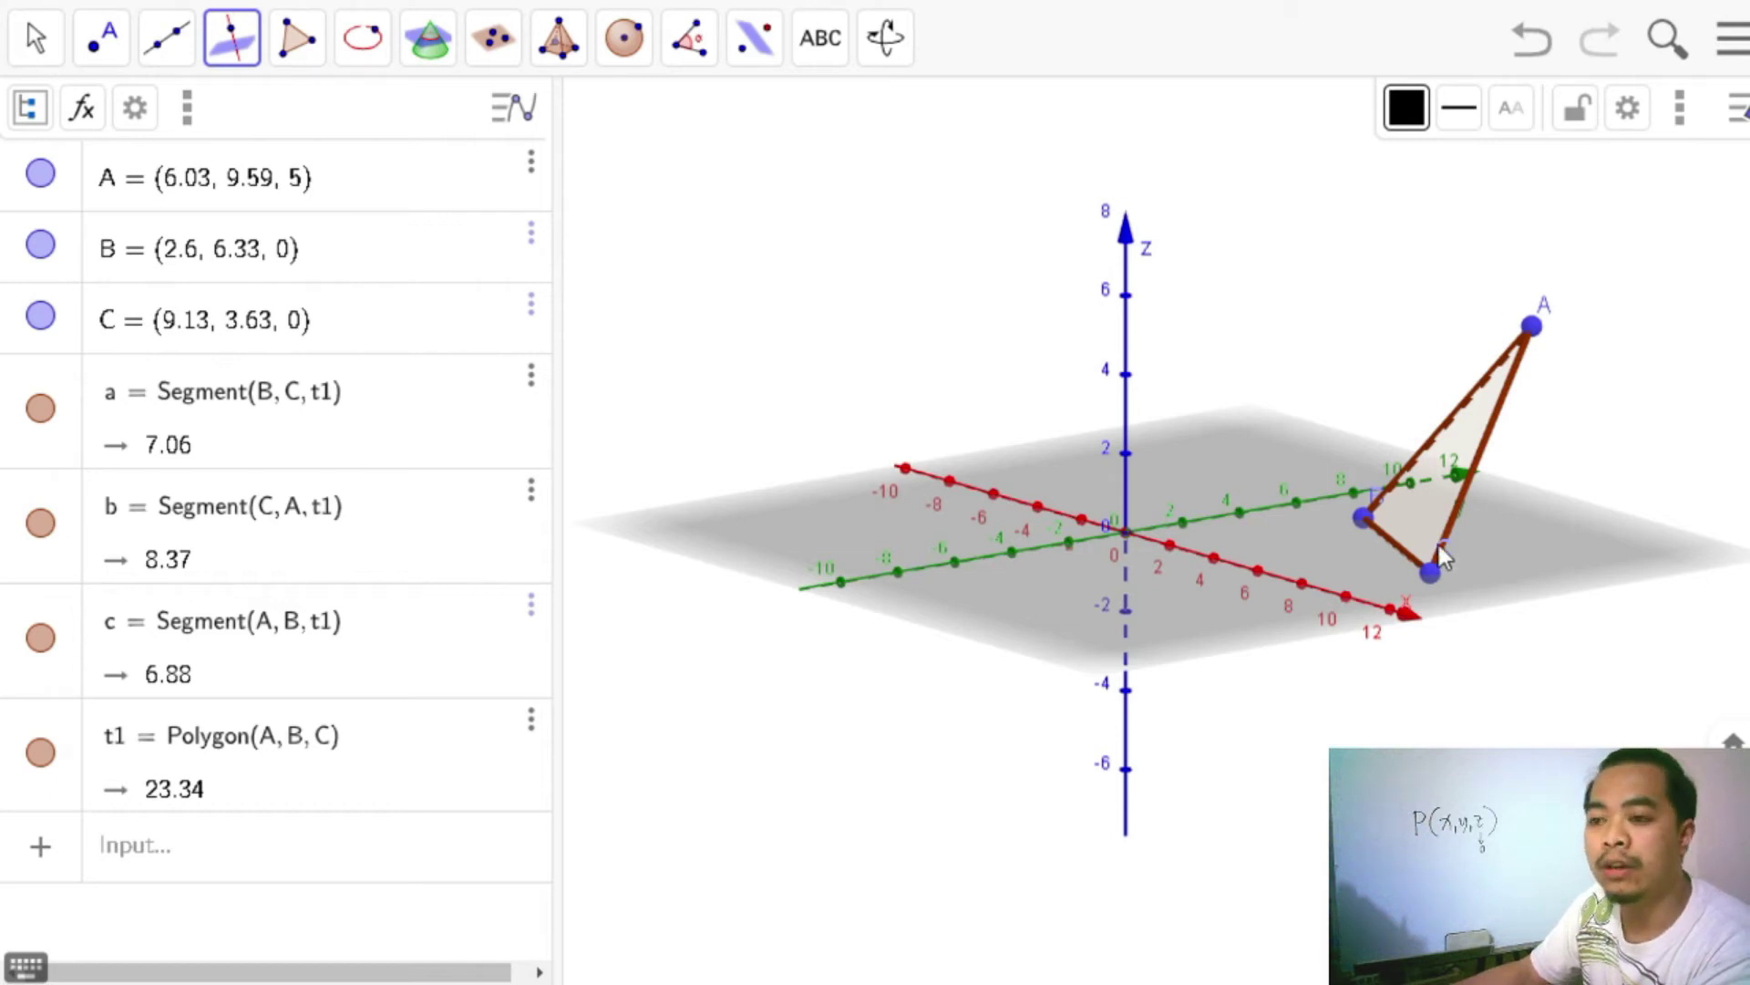
Set the z-coordinate of the triangle's vertex B to -2.
{"action": "left_click", "coordinate": [352, 262]}
{"action": "key", "text": "BackSpace"}
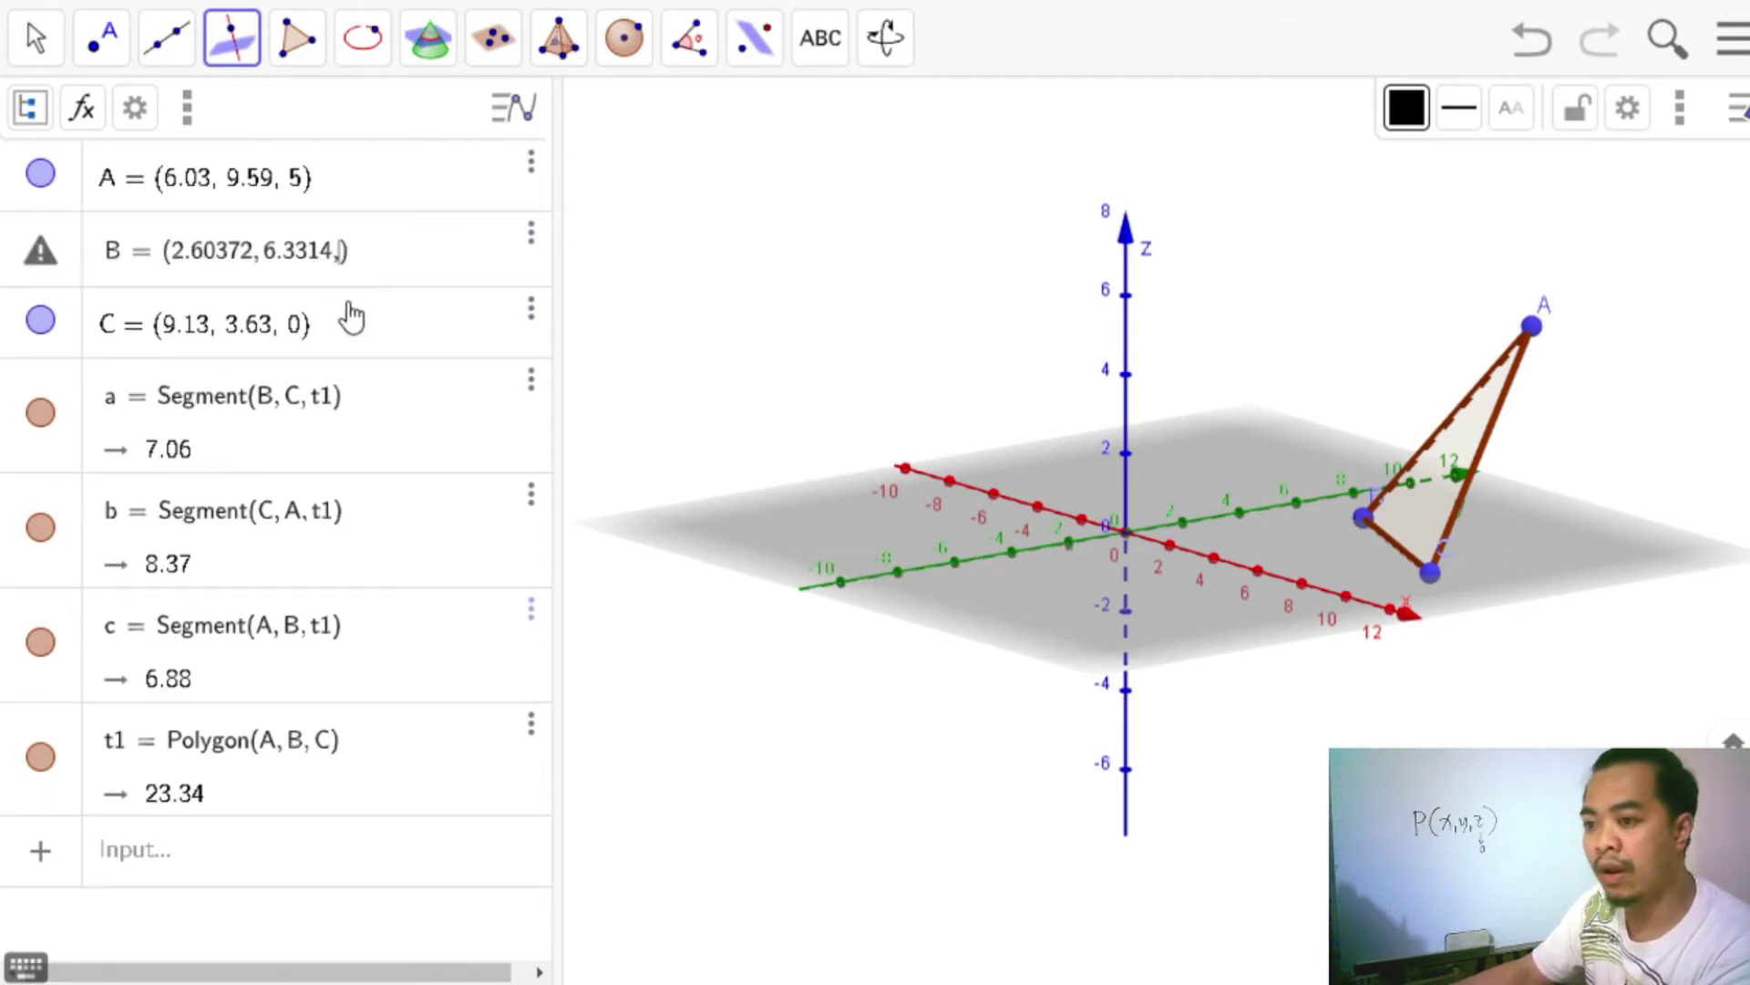
{"action": "key", "text": "BackSpace"}
{"action": "type", "text": ",-2"}
{"action": "key", "text": "Return"}
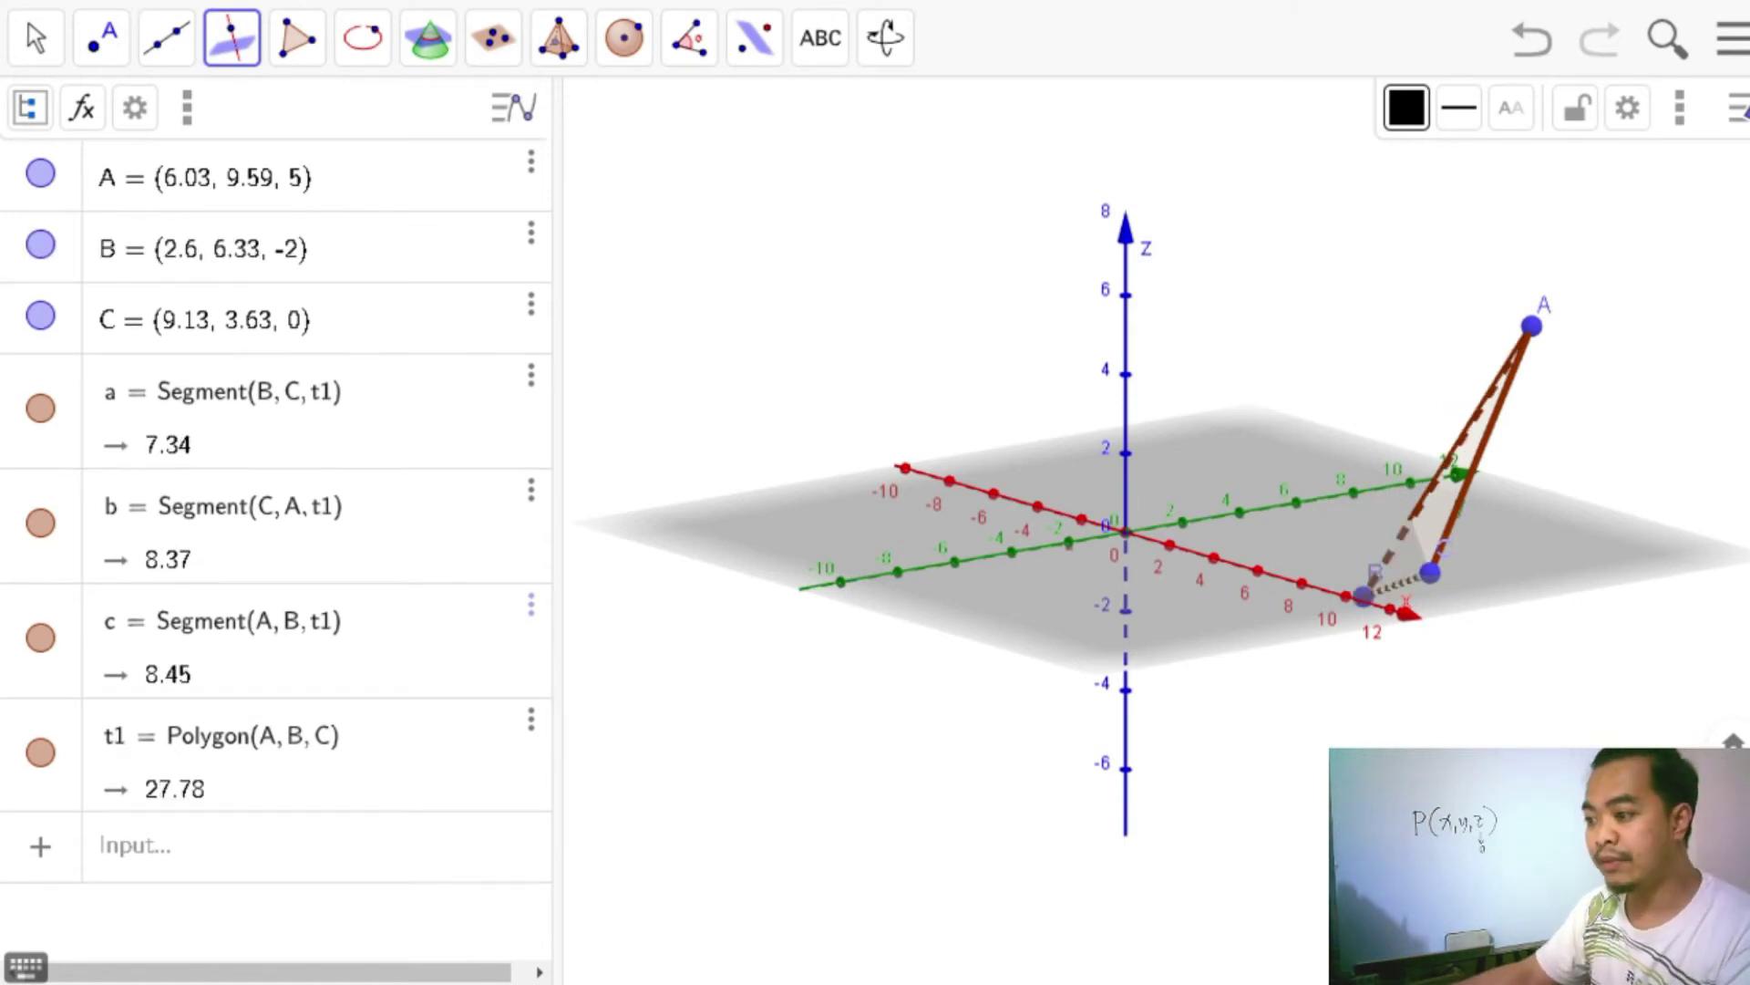
Rotate the 3D view to inspect the tilted triangle, and delete all objects in the construction.
{"action": "right_click_drag", "start_coordinate": [1455, 705], "coordinate": [1255, 727]}
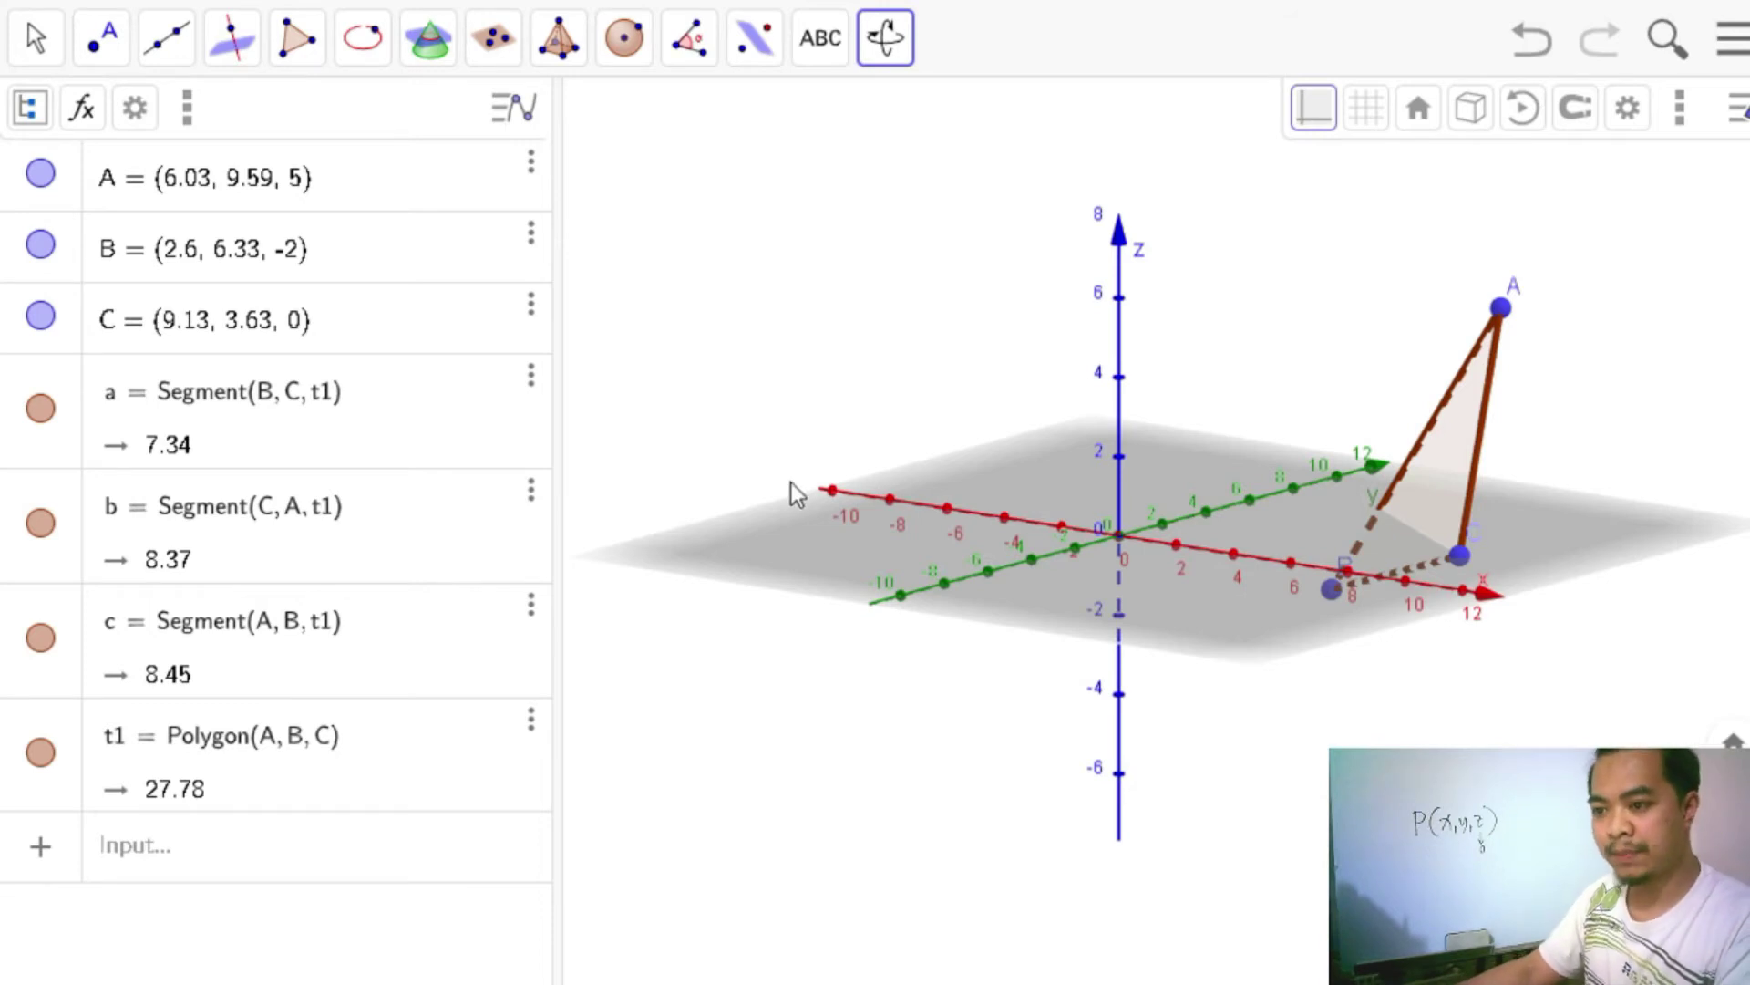
{"action": "key", "text": "ctrl+a"}
{"action": "key", "text": "Delete"}
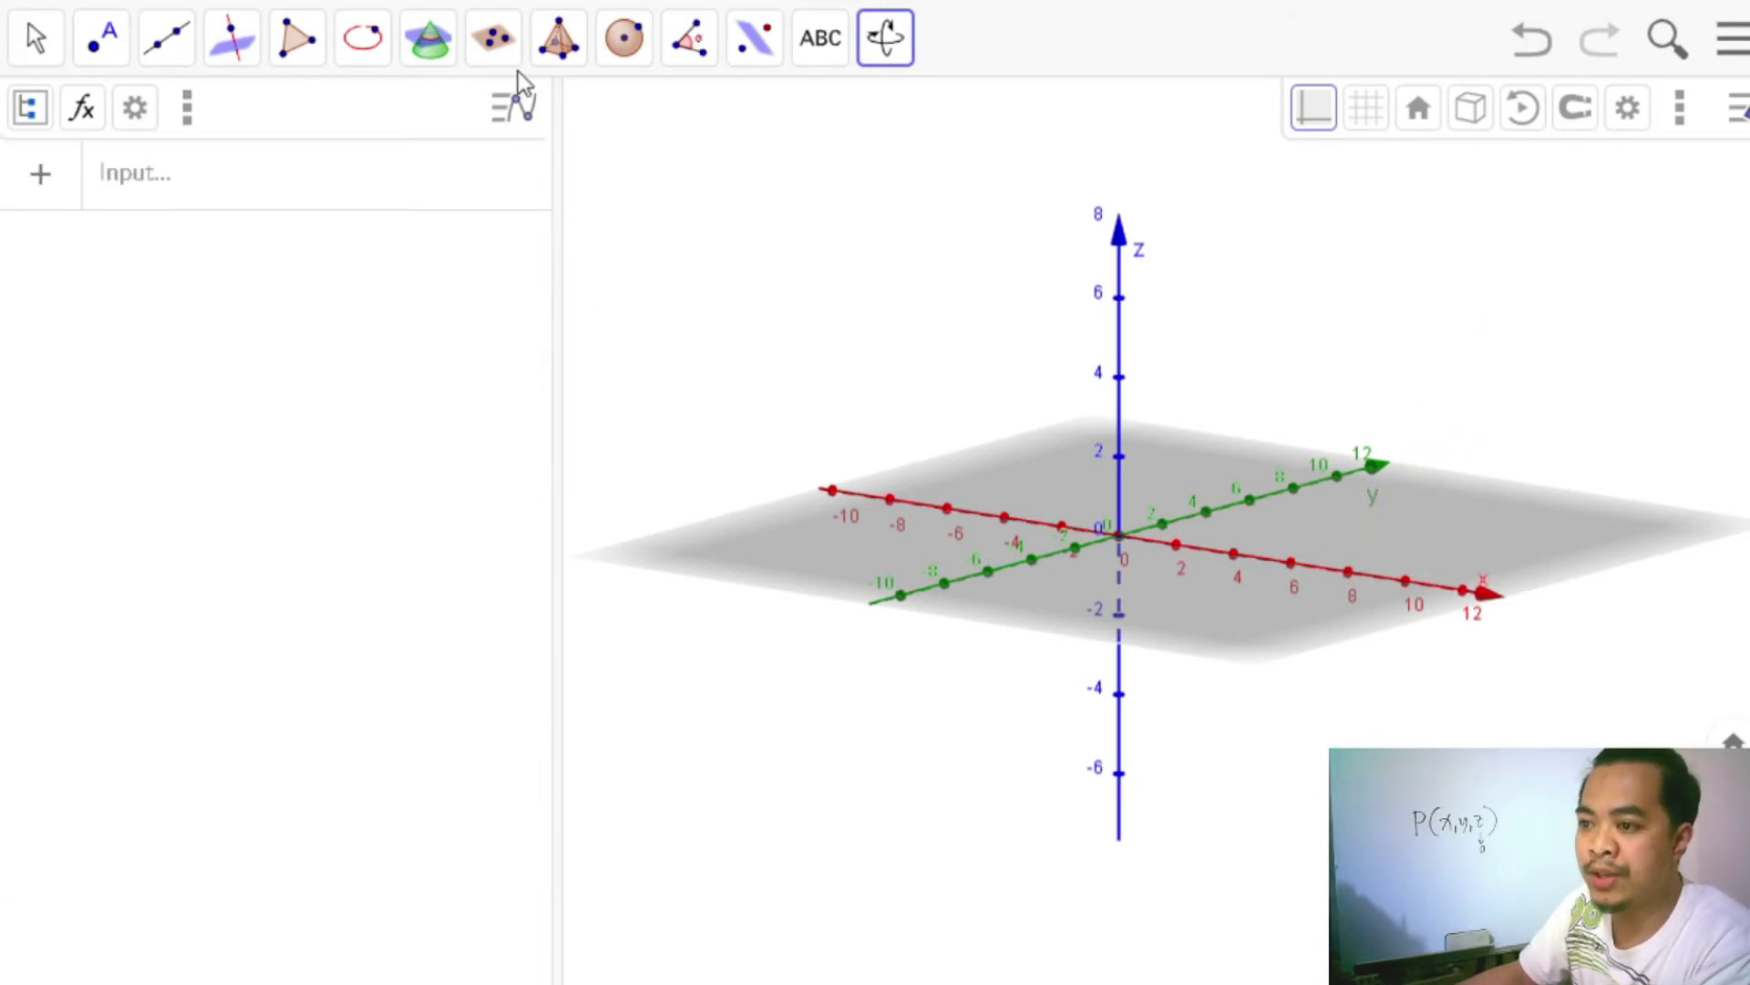
{"action": "left_click", "coordinate": [559, 50]}
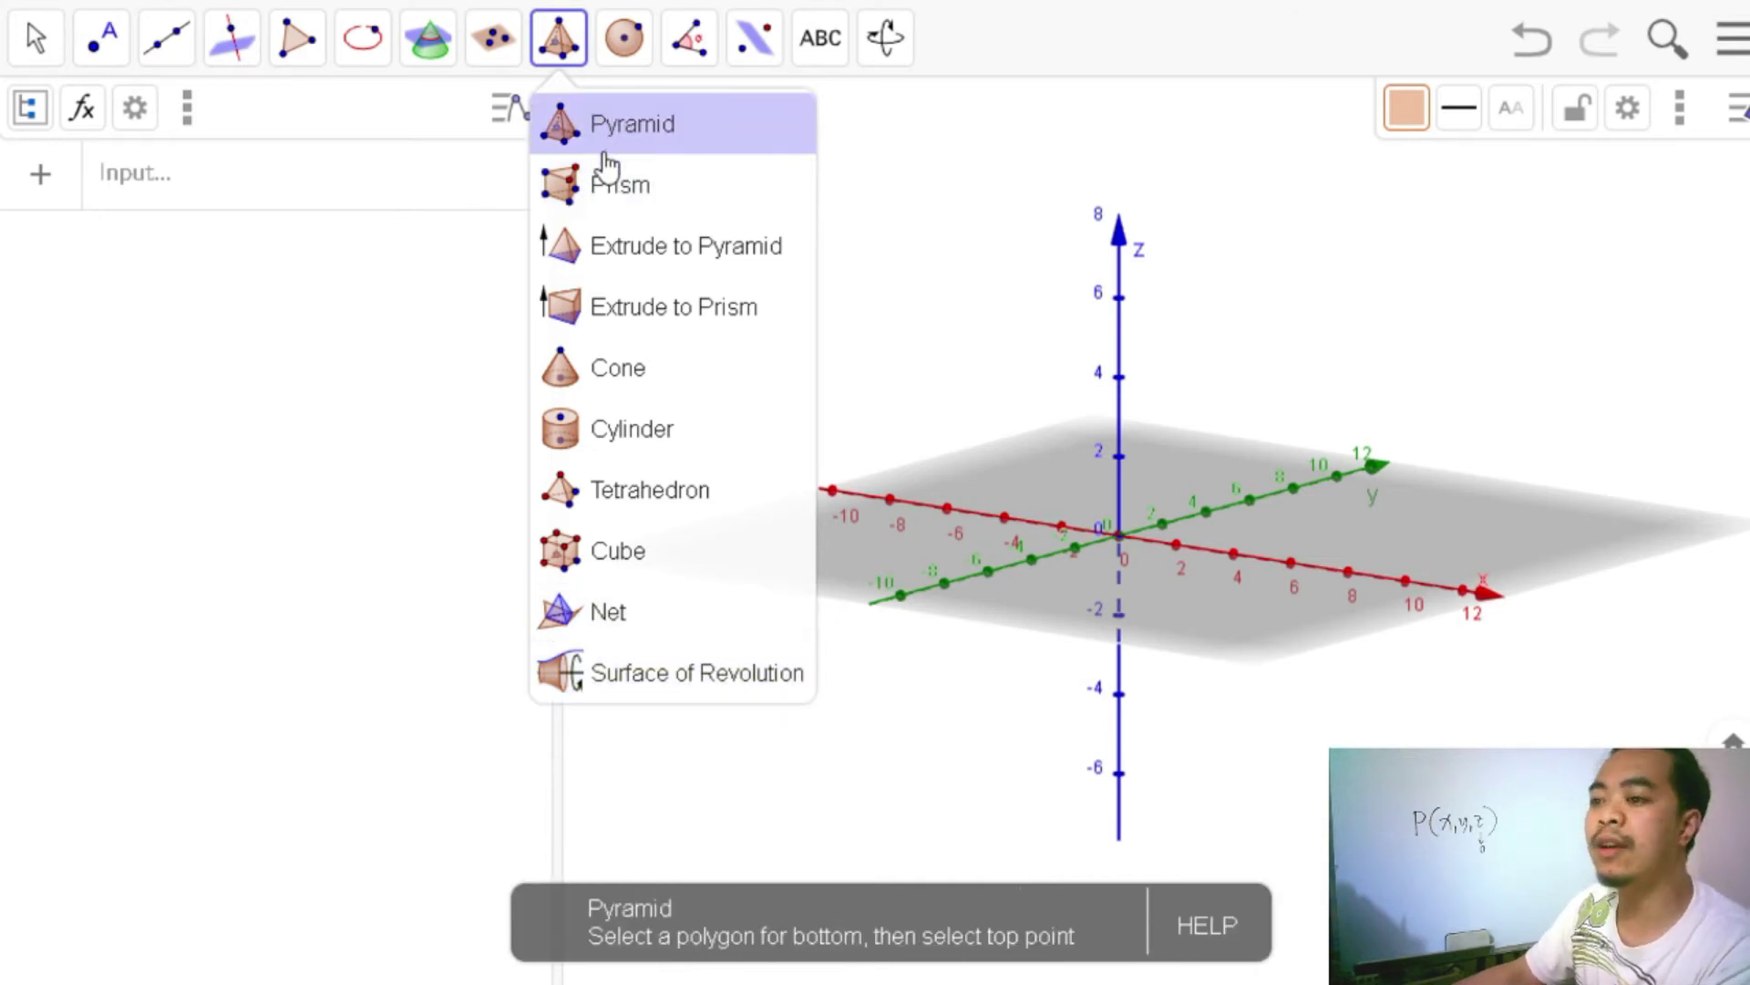
{"action": "mouse_move", "coordinate": [625, 43]}
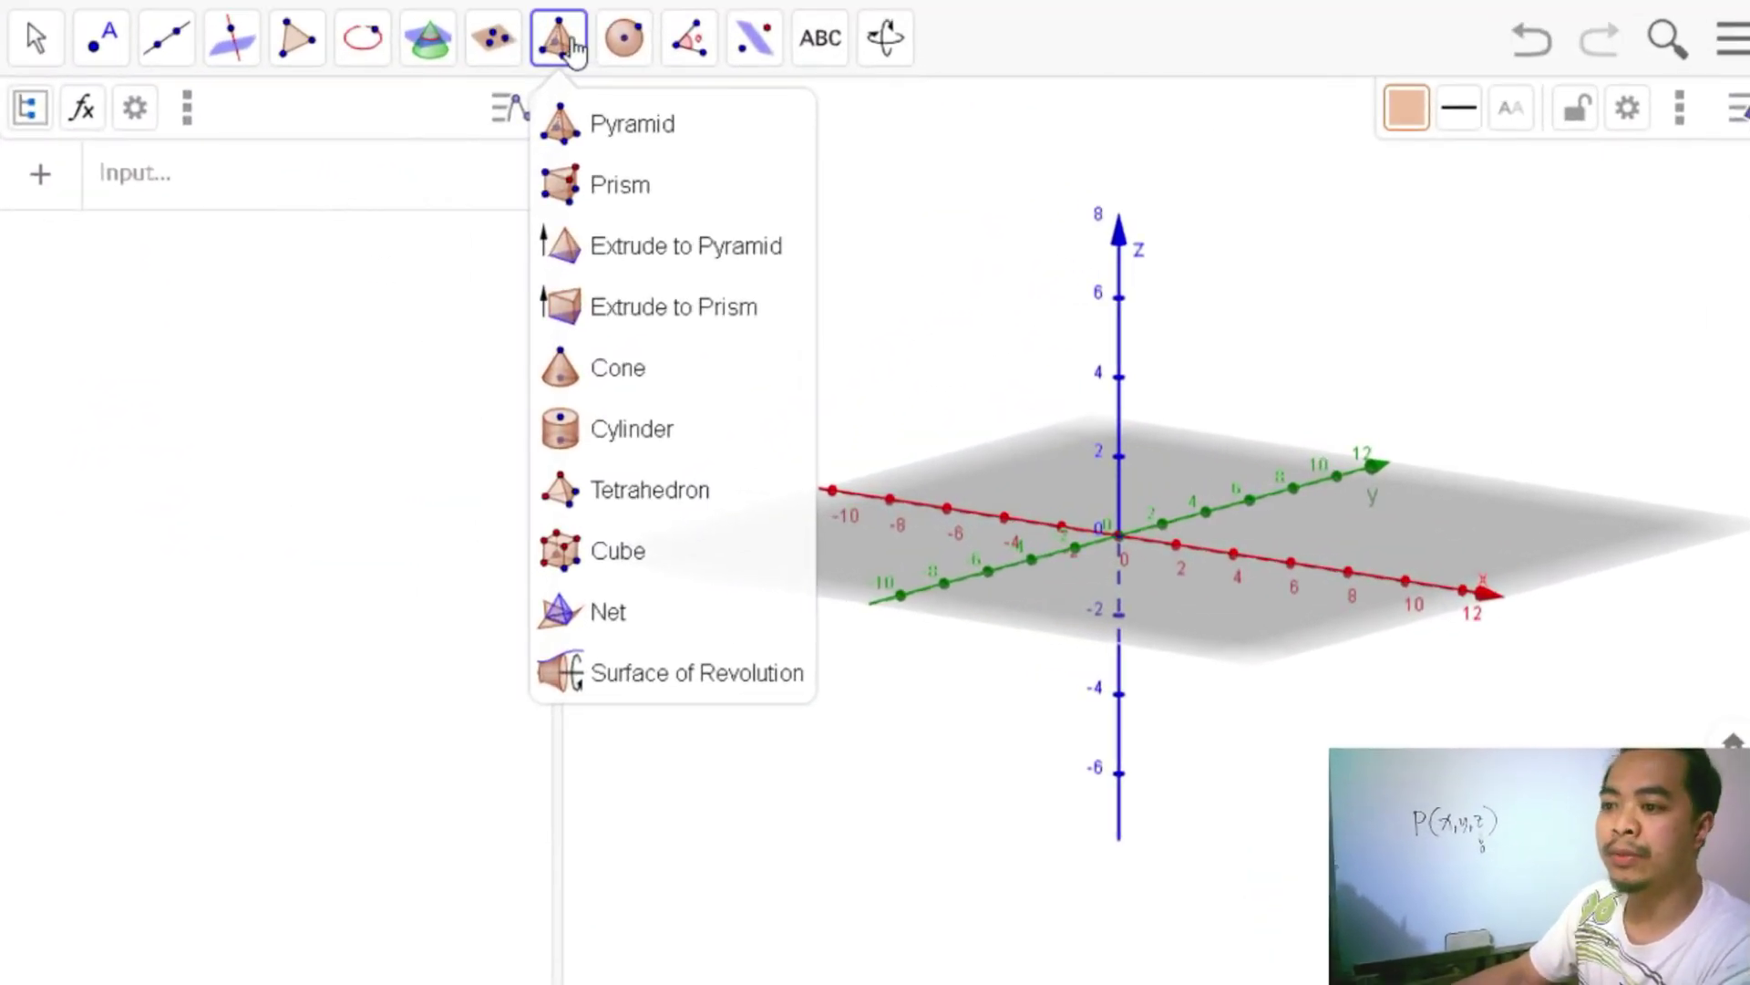
{"action": "left_click", "coordinate": [571, 68]}
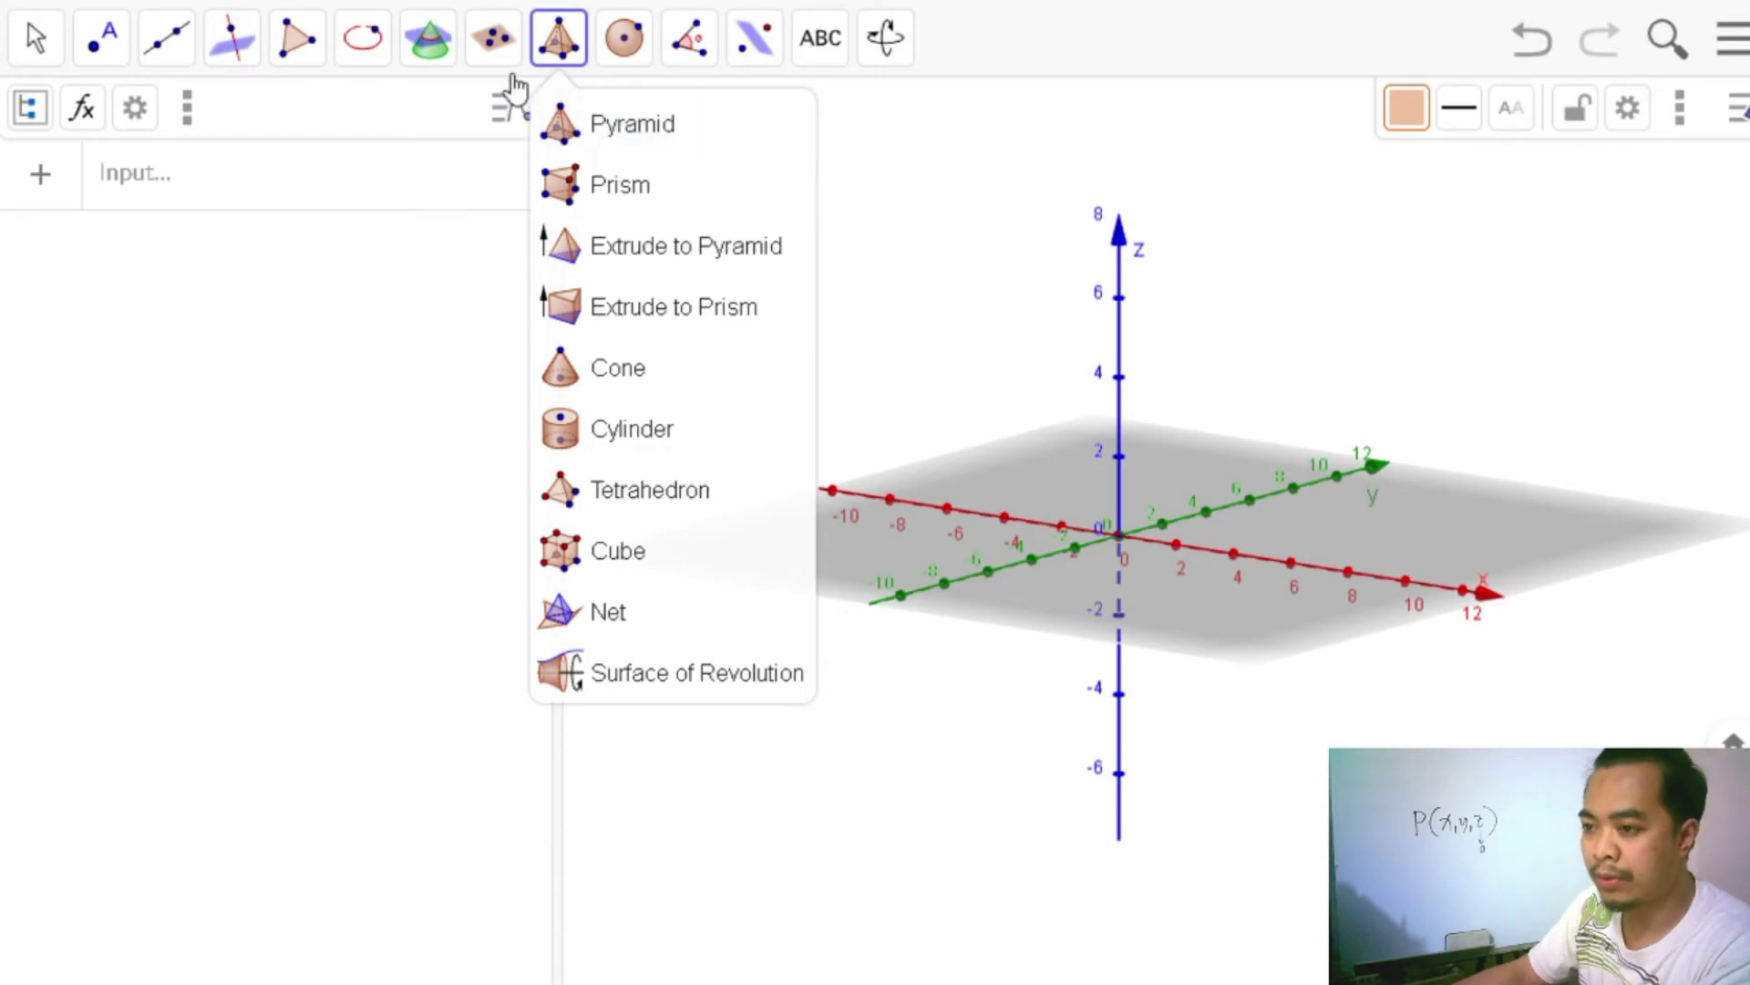
{"action": "left_click", "coordinate": [602, 137]}
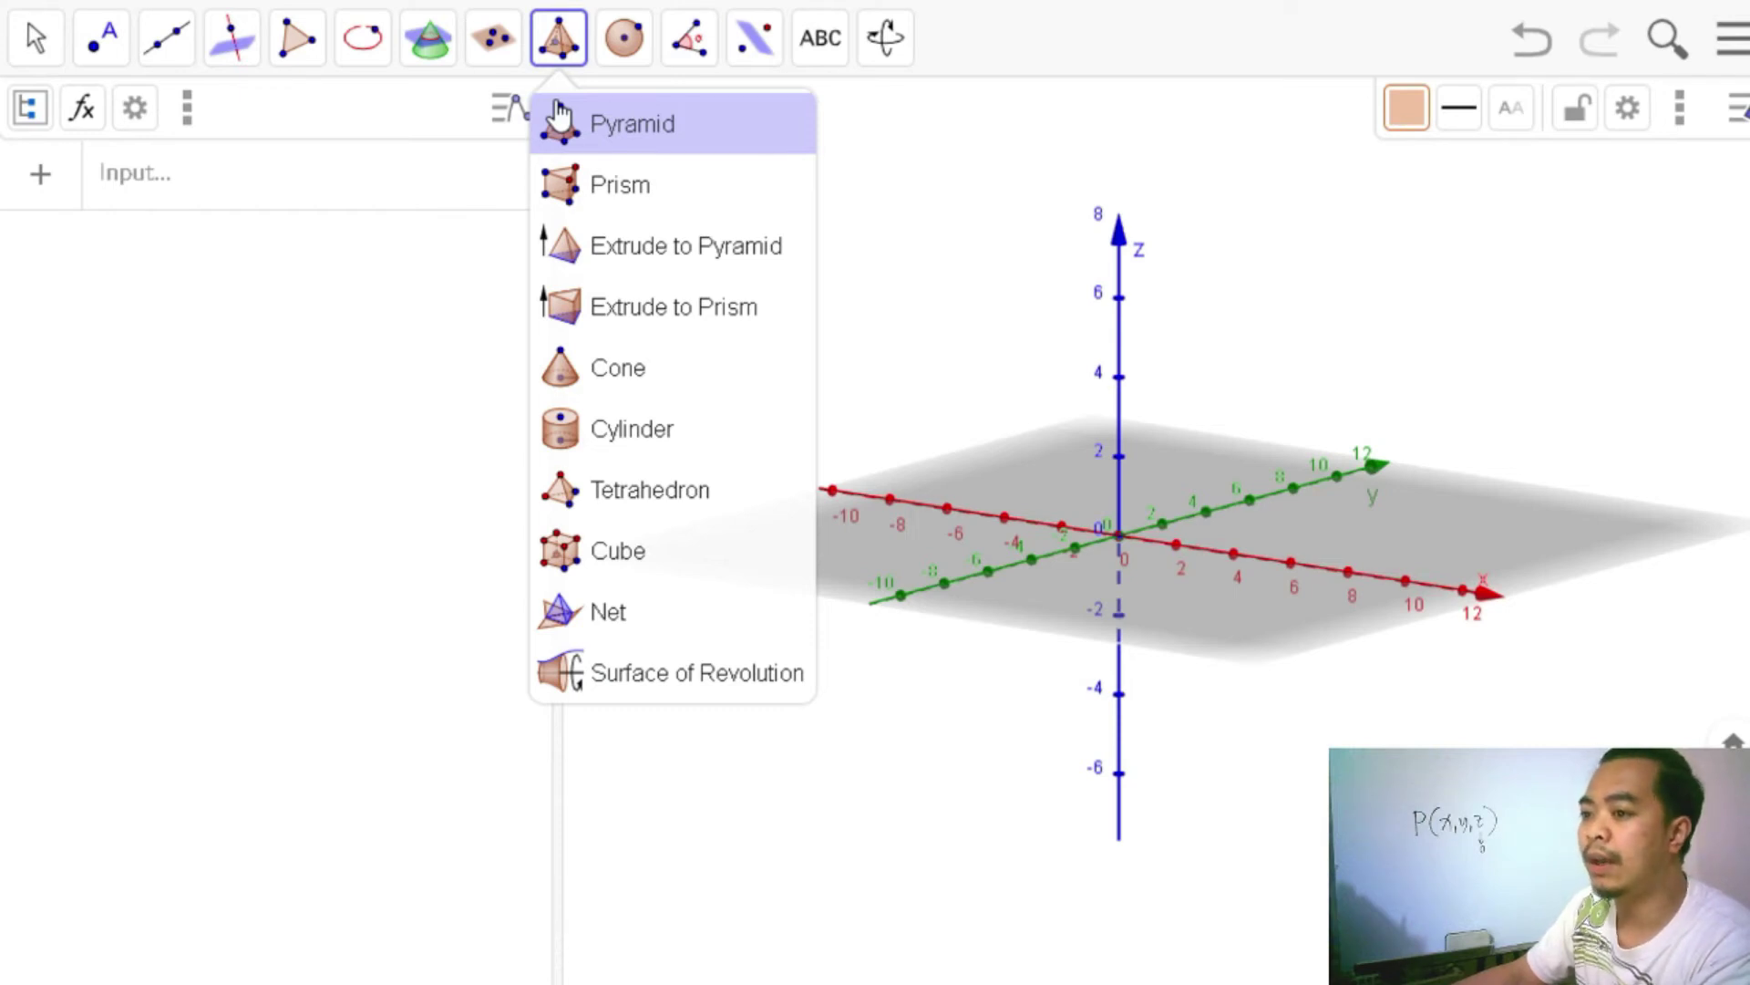
Create a regular polygon with 7 vertices on the xy-plane from points at about (-1.07, -2.15, 0) and (2.28, -2.32, 0).
{"action": "left_click", "coordinate": [299, 46]}
{"action": "left_click", "coordinate": [299, 45]}
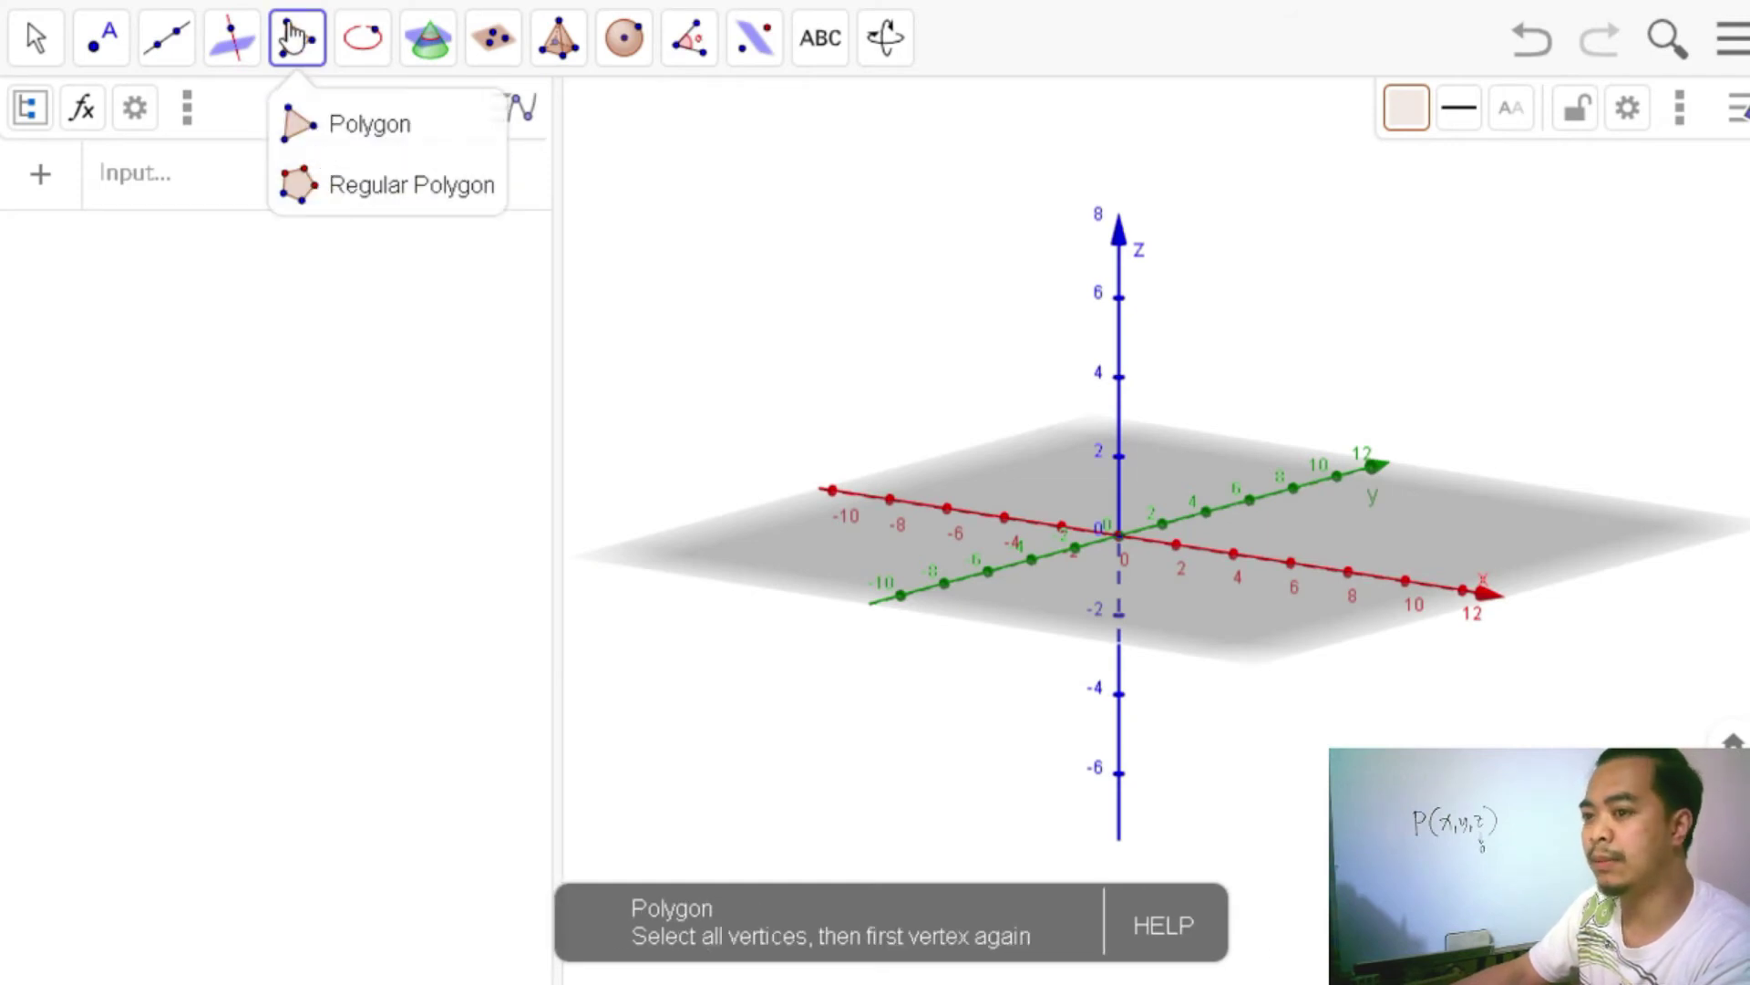
{"action": "left_click", "coordinate": [291, 193]}
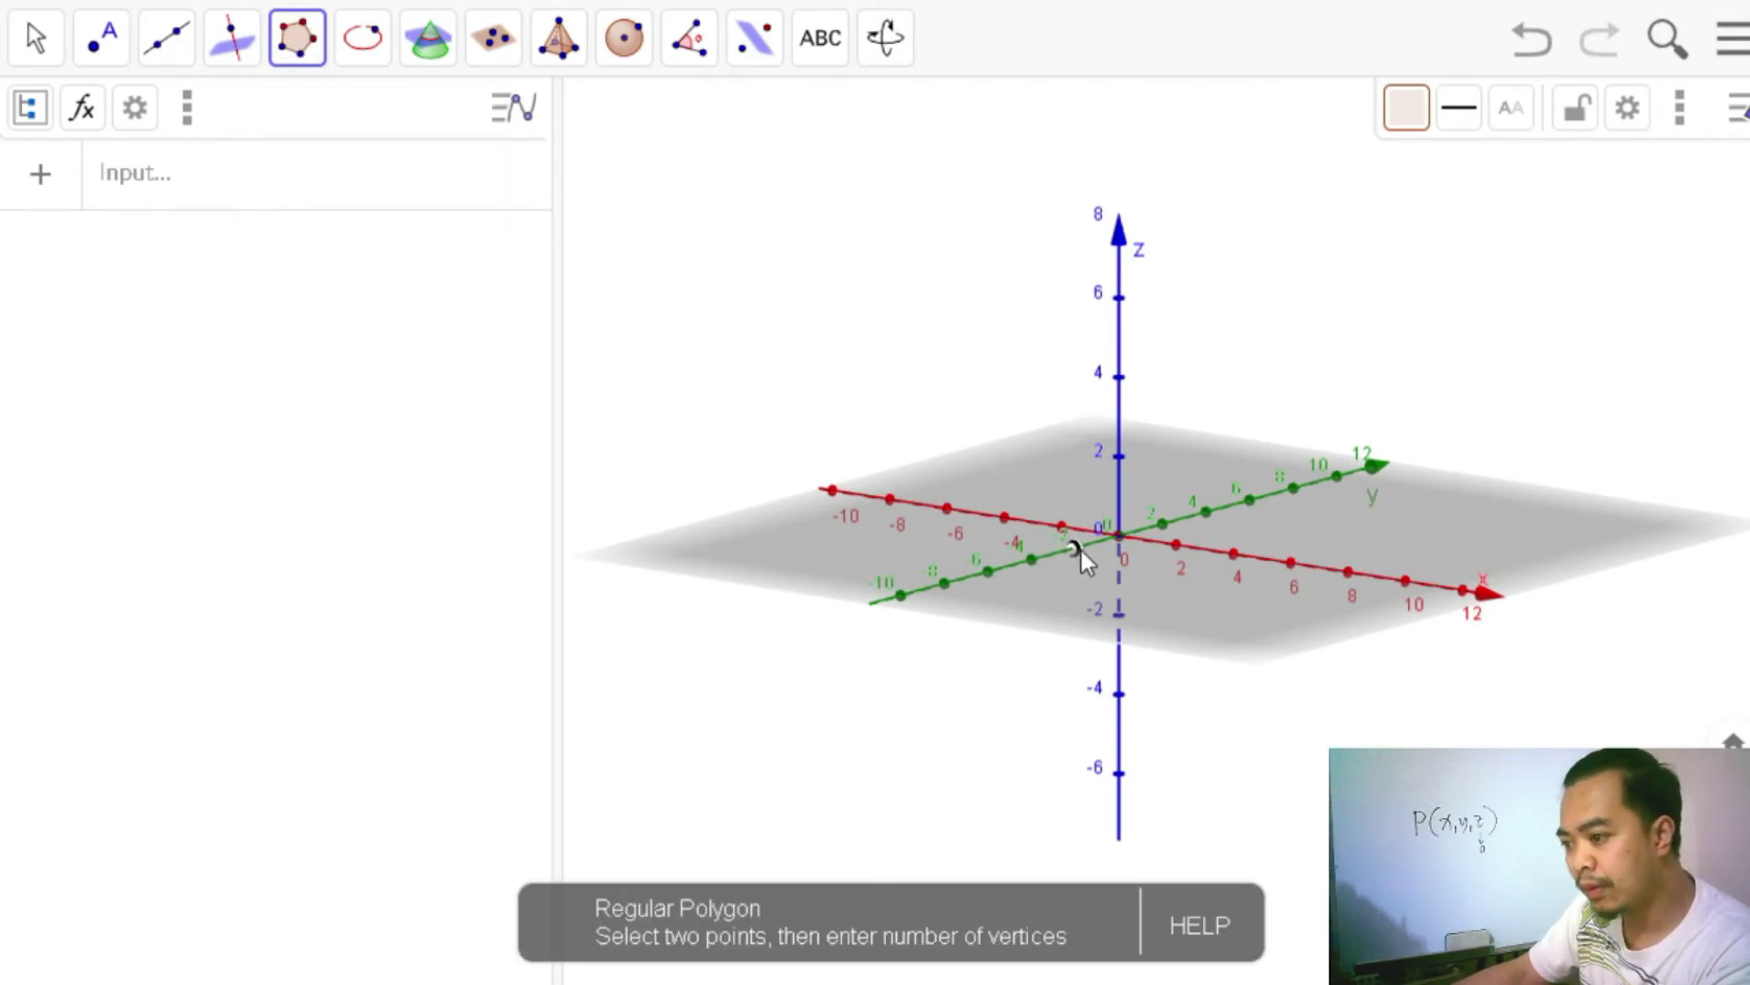
{"action": "scroll", "coordinate": [1085, 550], "scroll_direction": "up", "scroll_amount": 3}
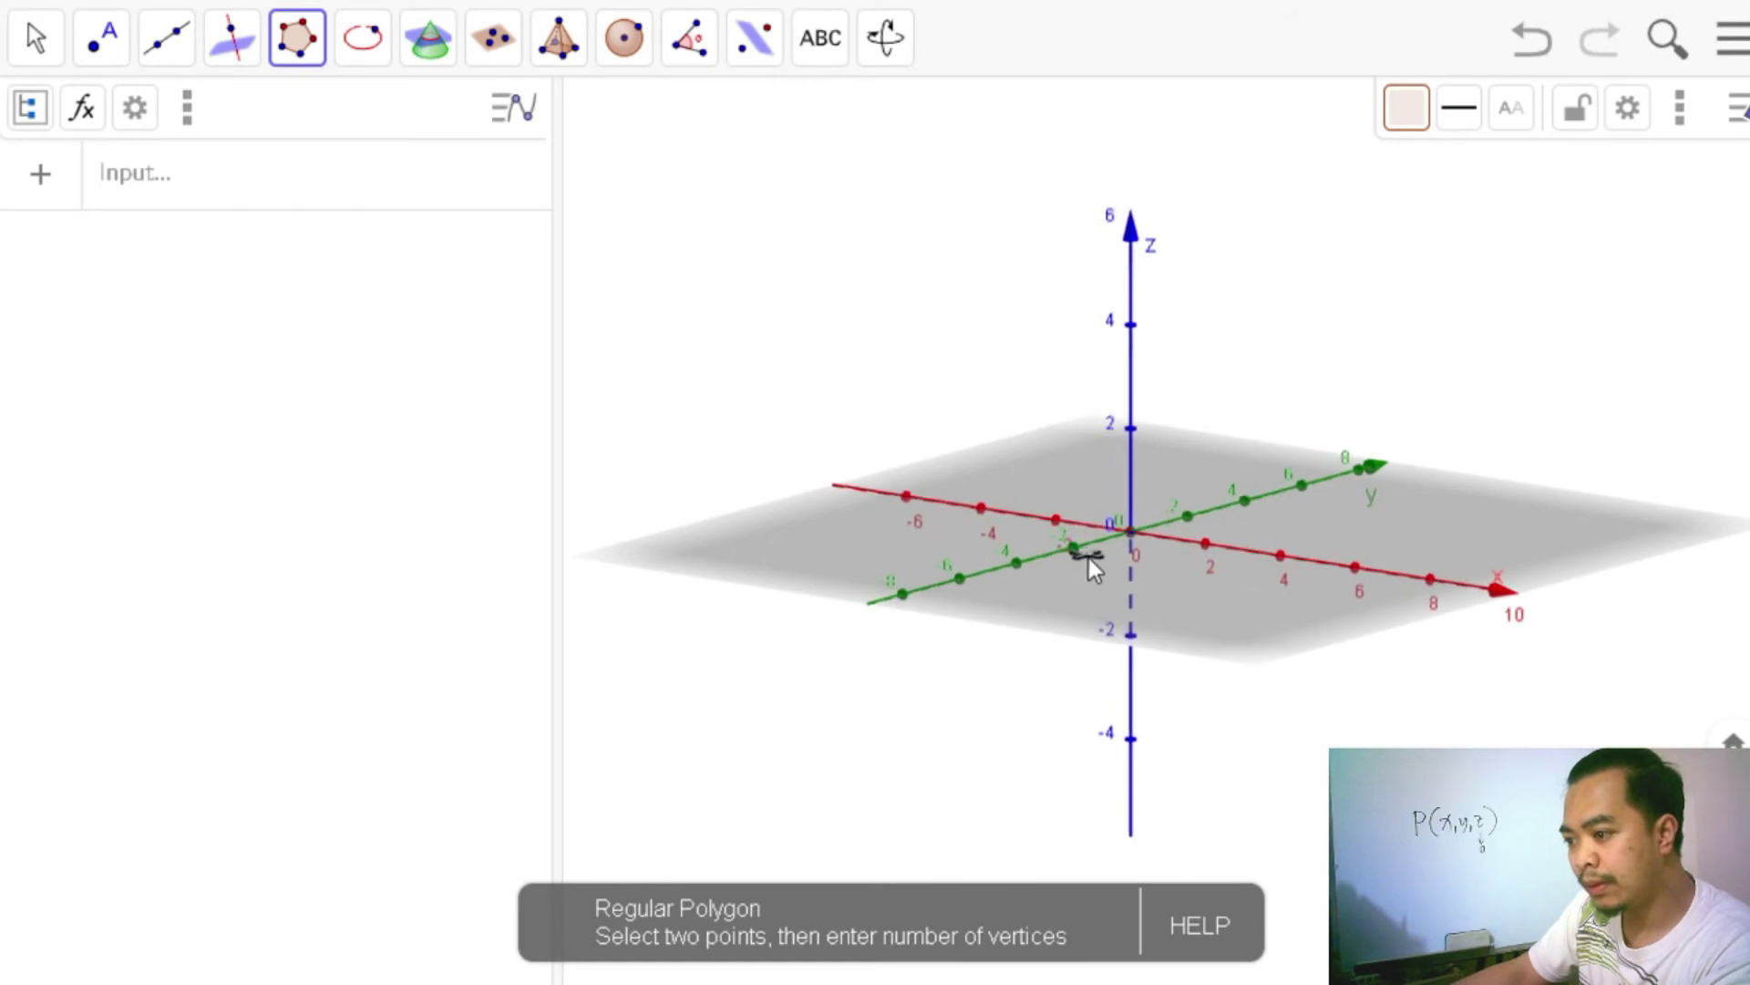
{"action": "left_click", "coordinate": [1009, 536]}
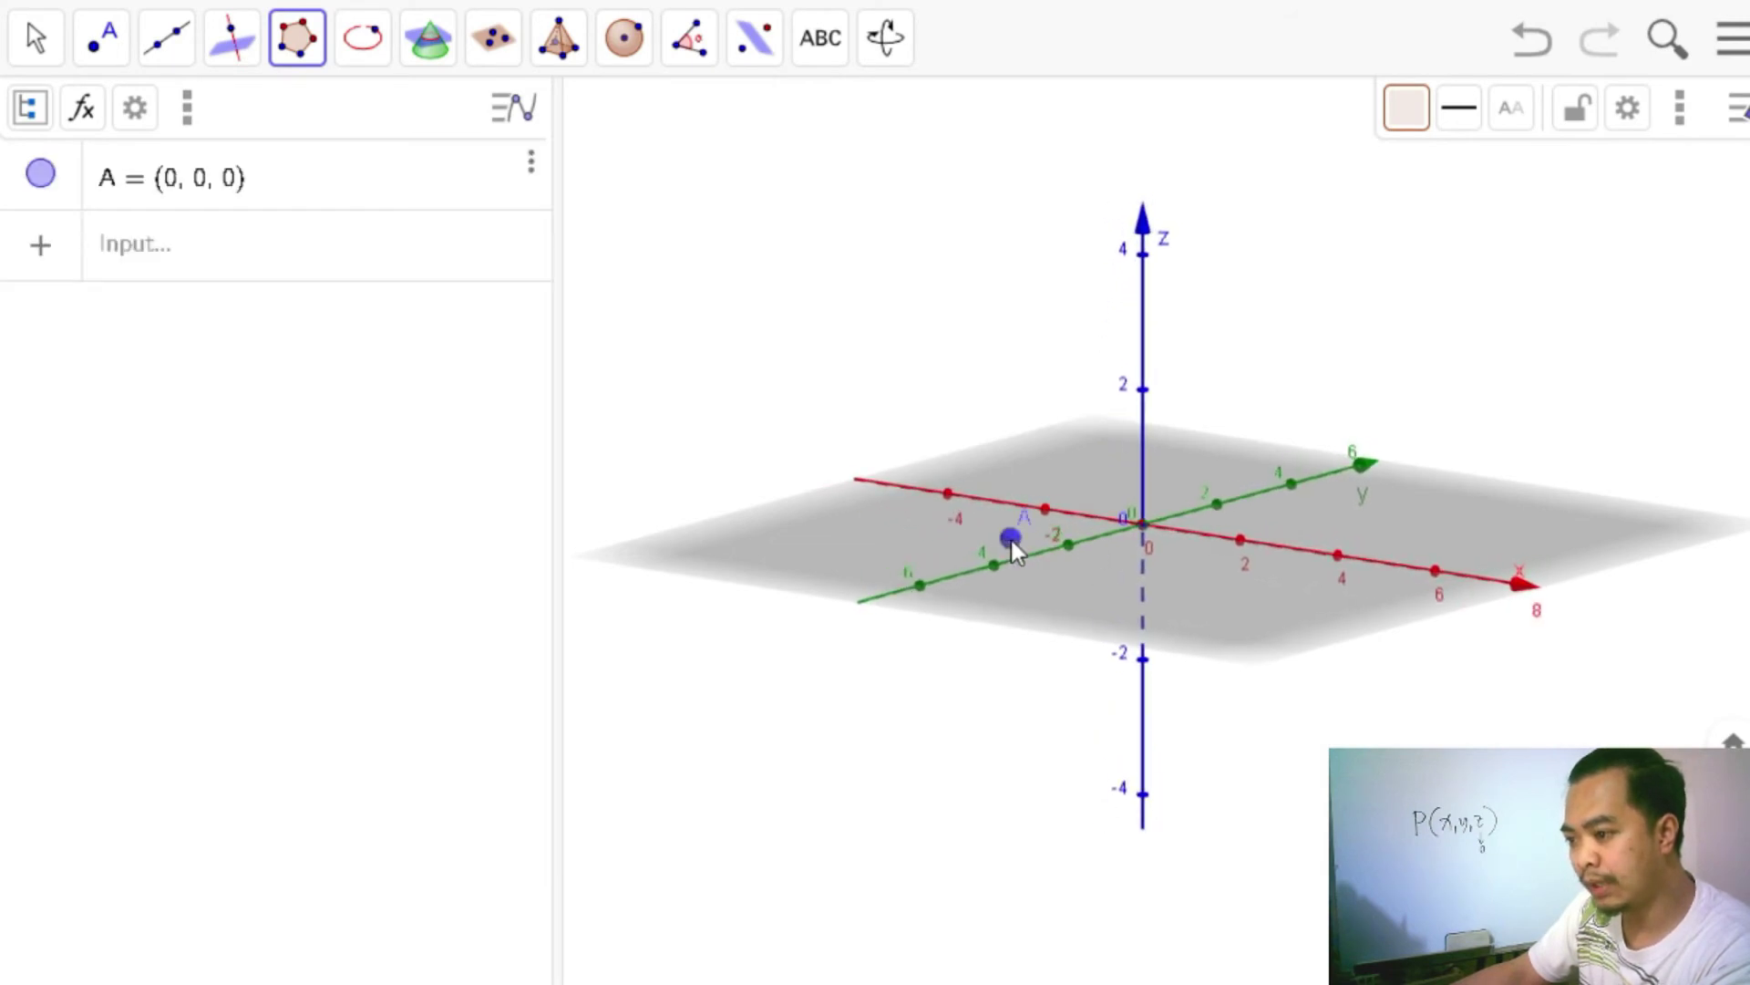
{"action": "left_click", "coordinate": [1168, 567]}
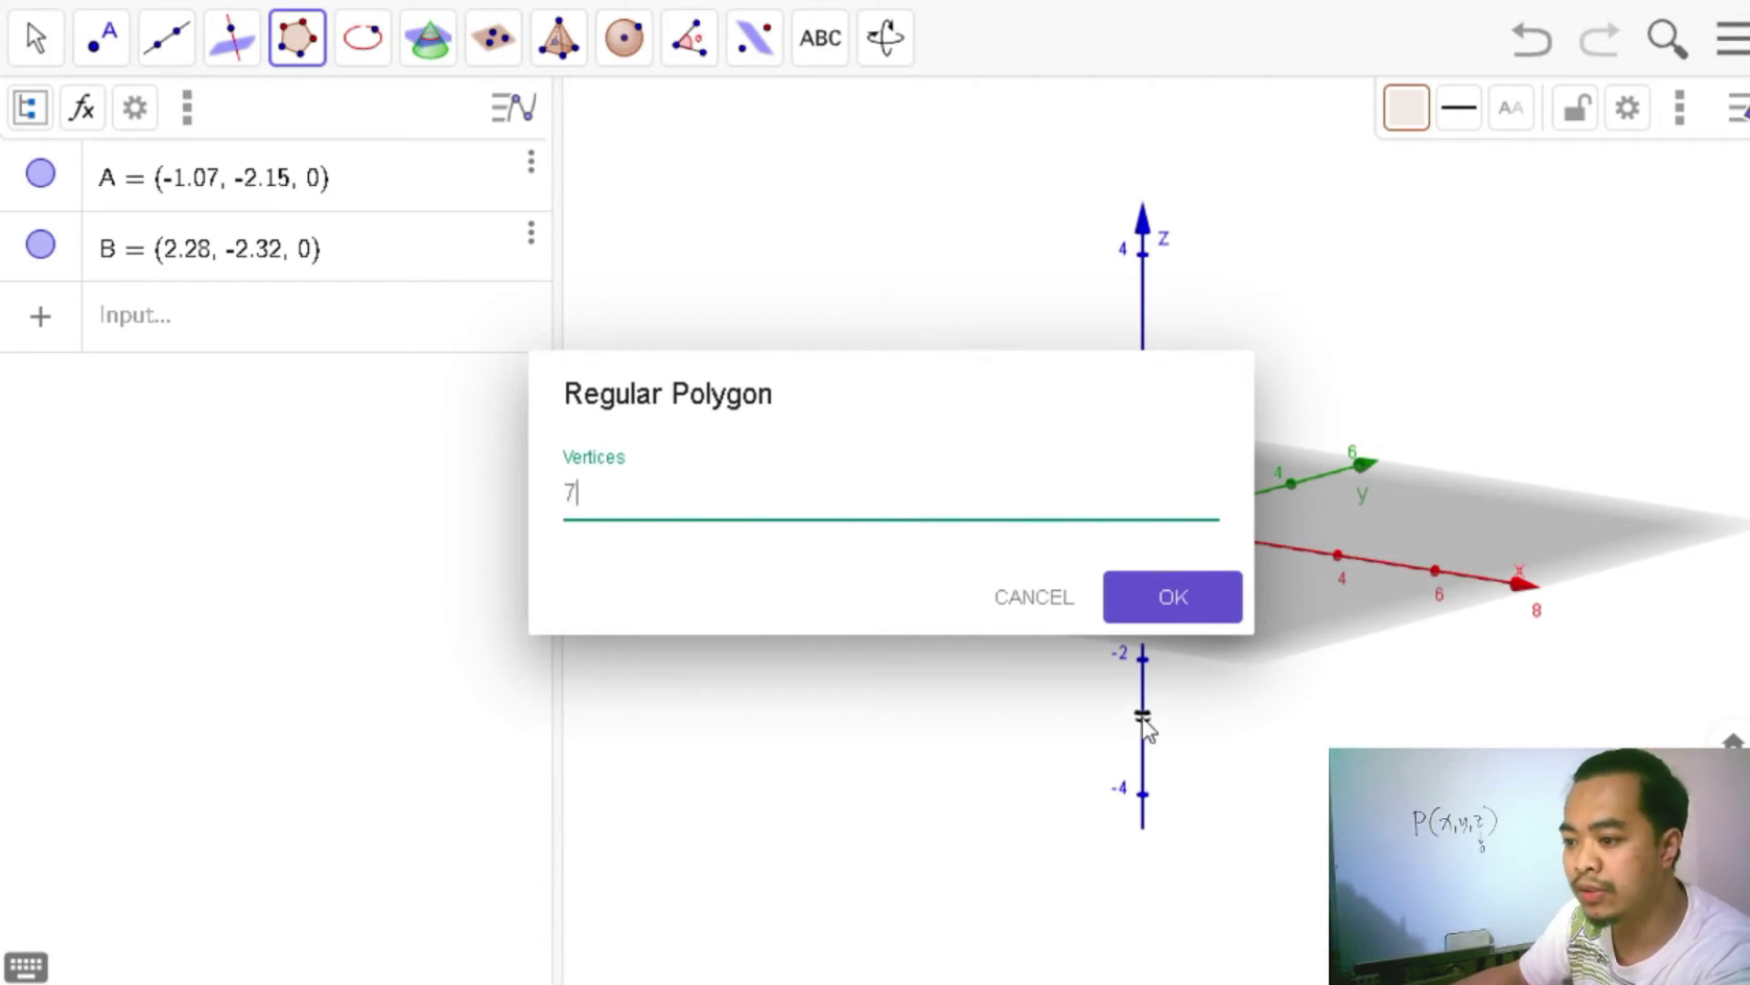
{"action": "left_click", "coordinate": [1190, 611]}
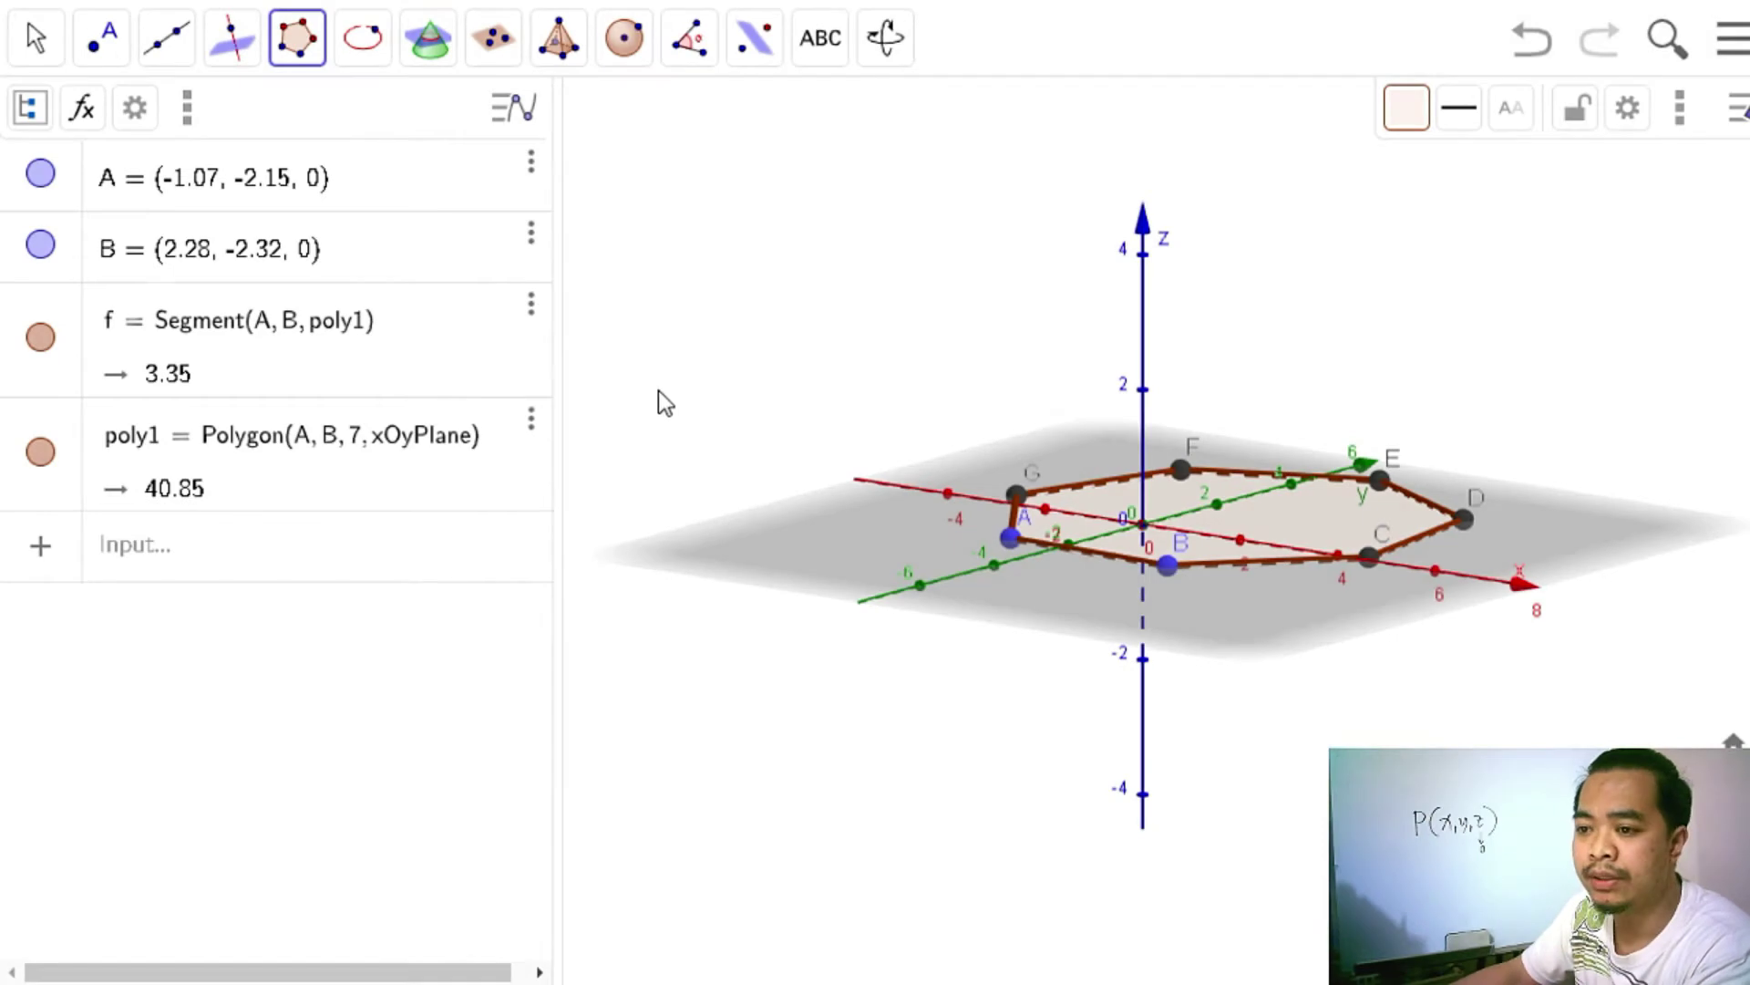
Build a pyramid on the heptagon with its apex on the z-axis at about (0, 0, 3.61).
{"action": "left_click", "coordinate": [558, 50]}
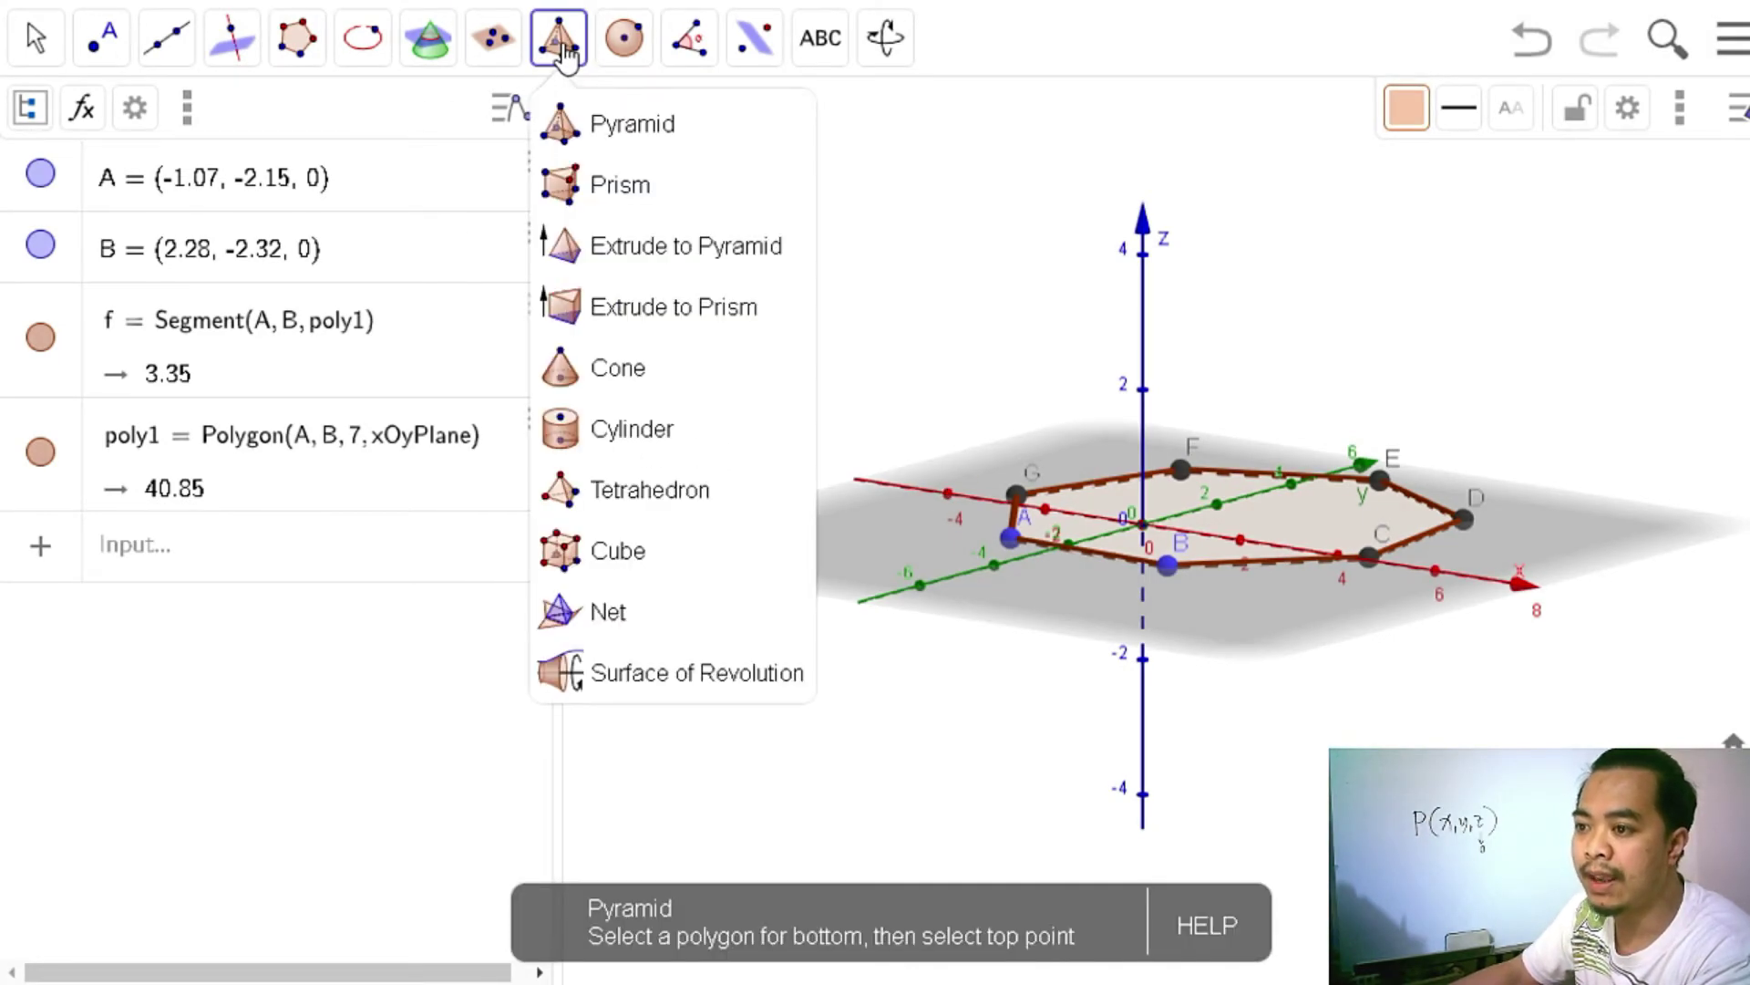
{"action": "left_click", "coordinate": [569, 128]}
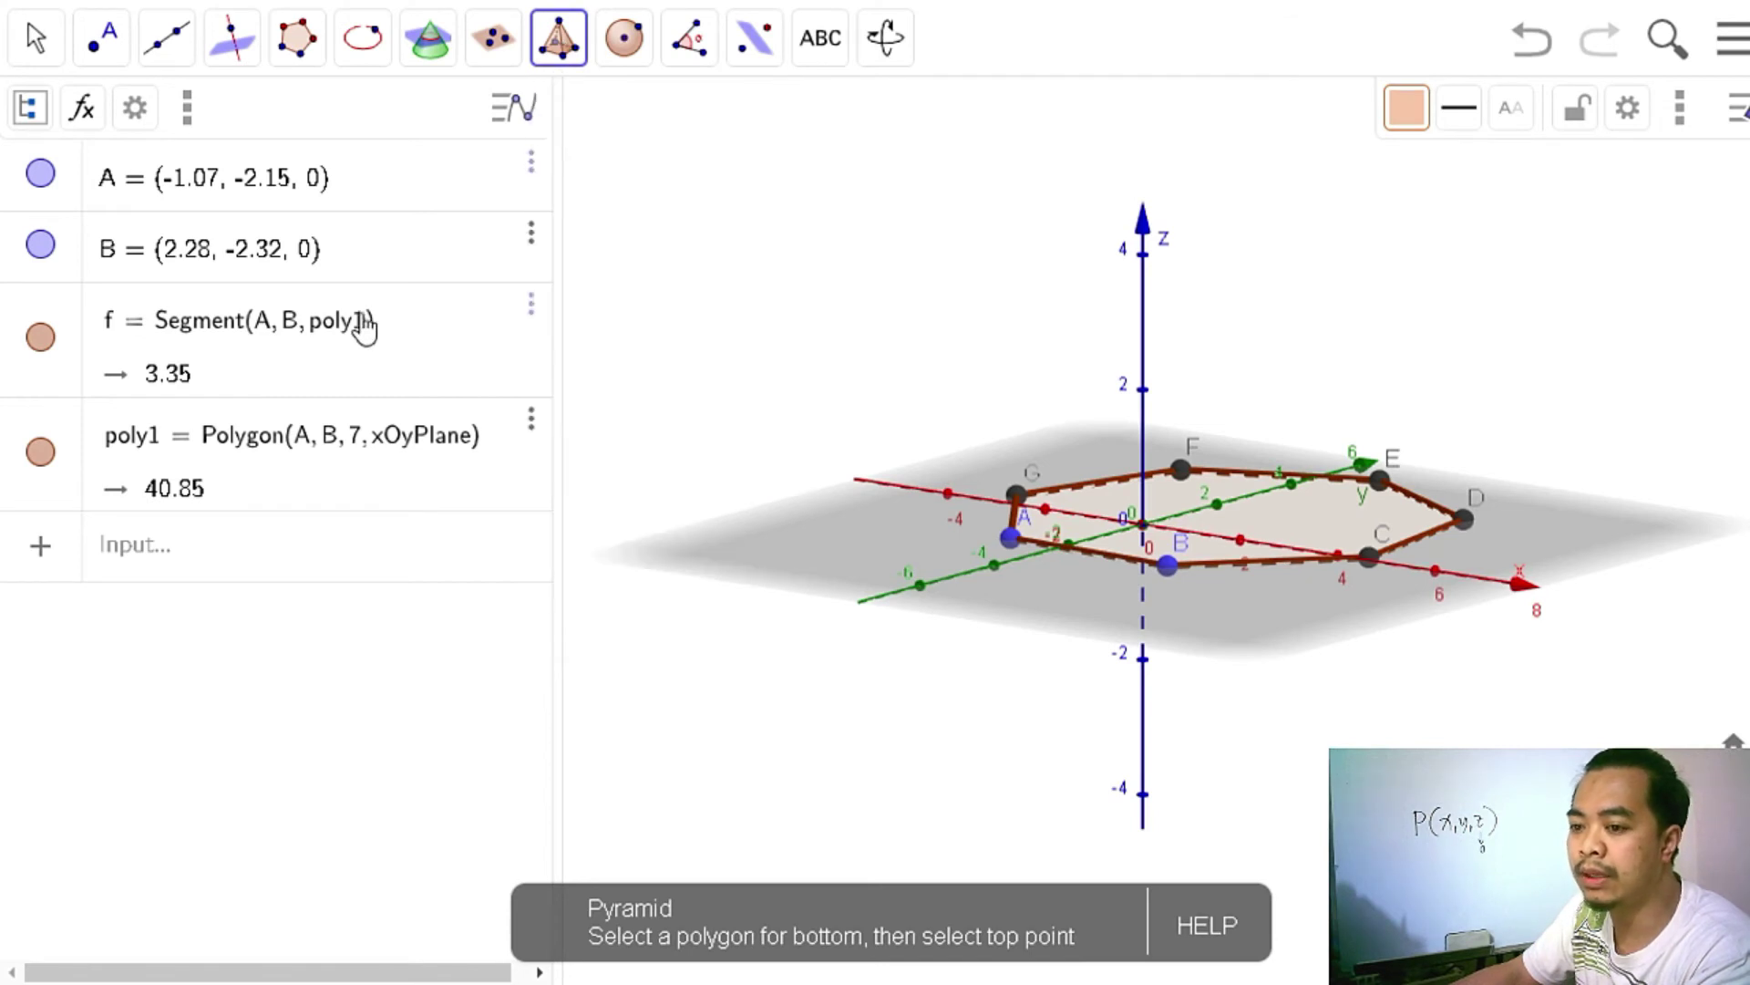
{"action": "left_click", "coordinate": [64, 425]}
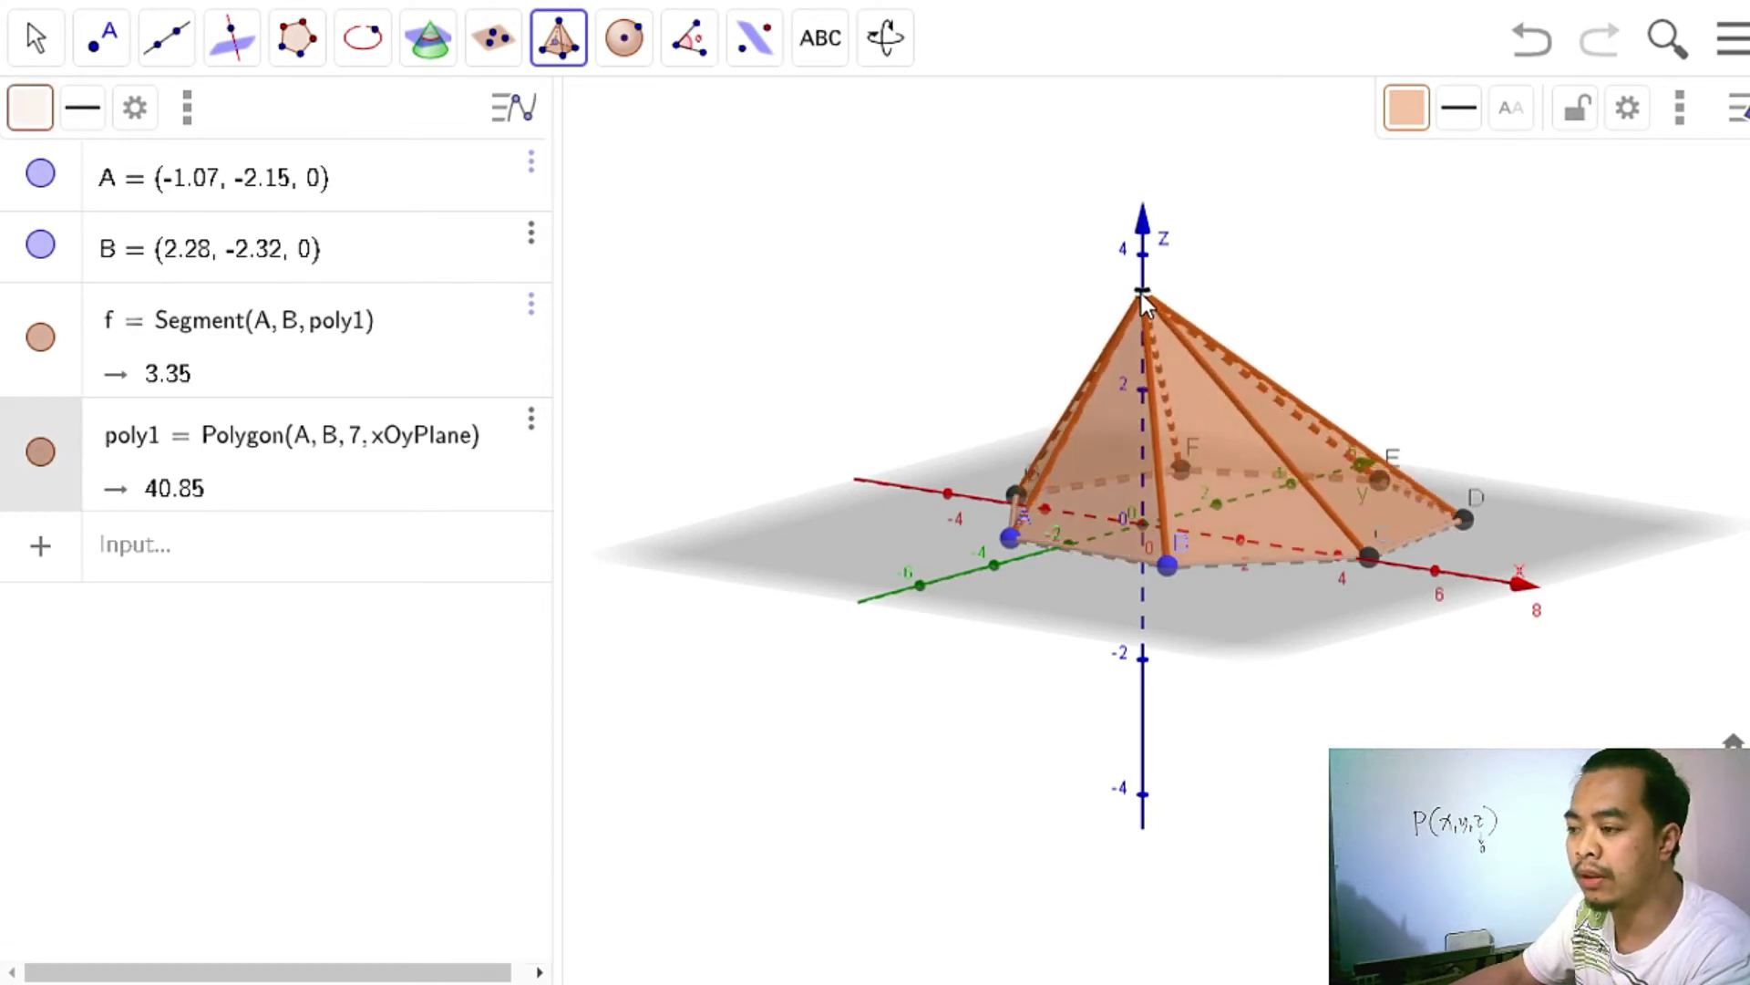
{"action": "left_click", "coordinate": [1141, 282]}
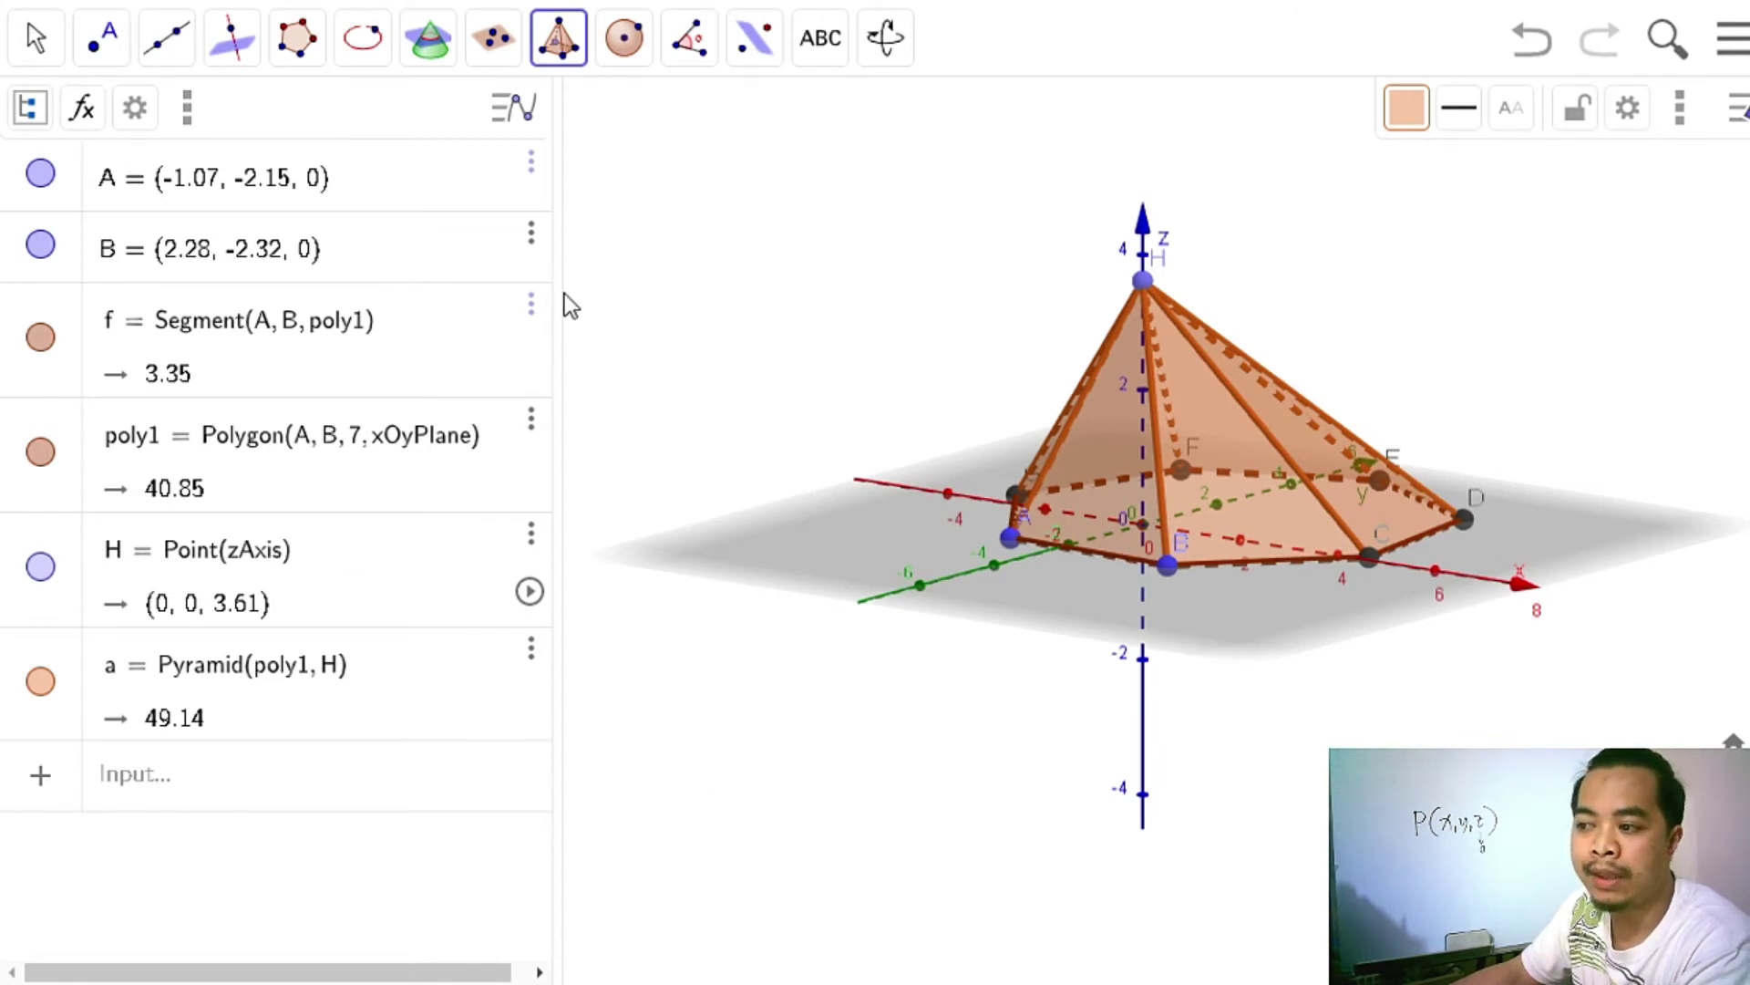
Build a prism on the same heptagon with its top point on the z-axis at about (0, 0, 2.53).
{"action": "left_click", "coordinate": [572, 48]}
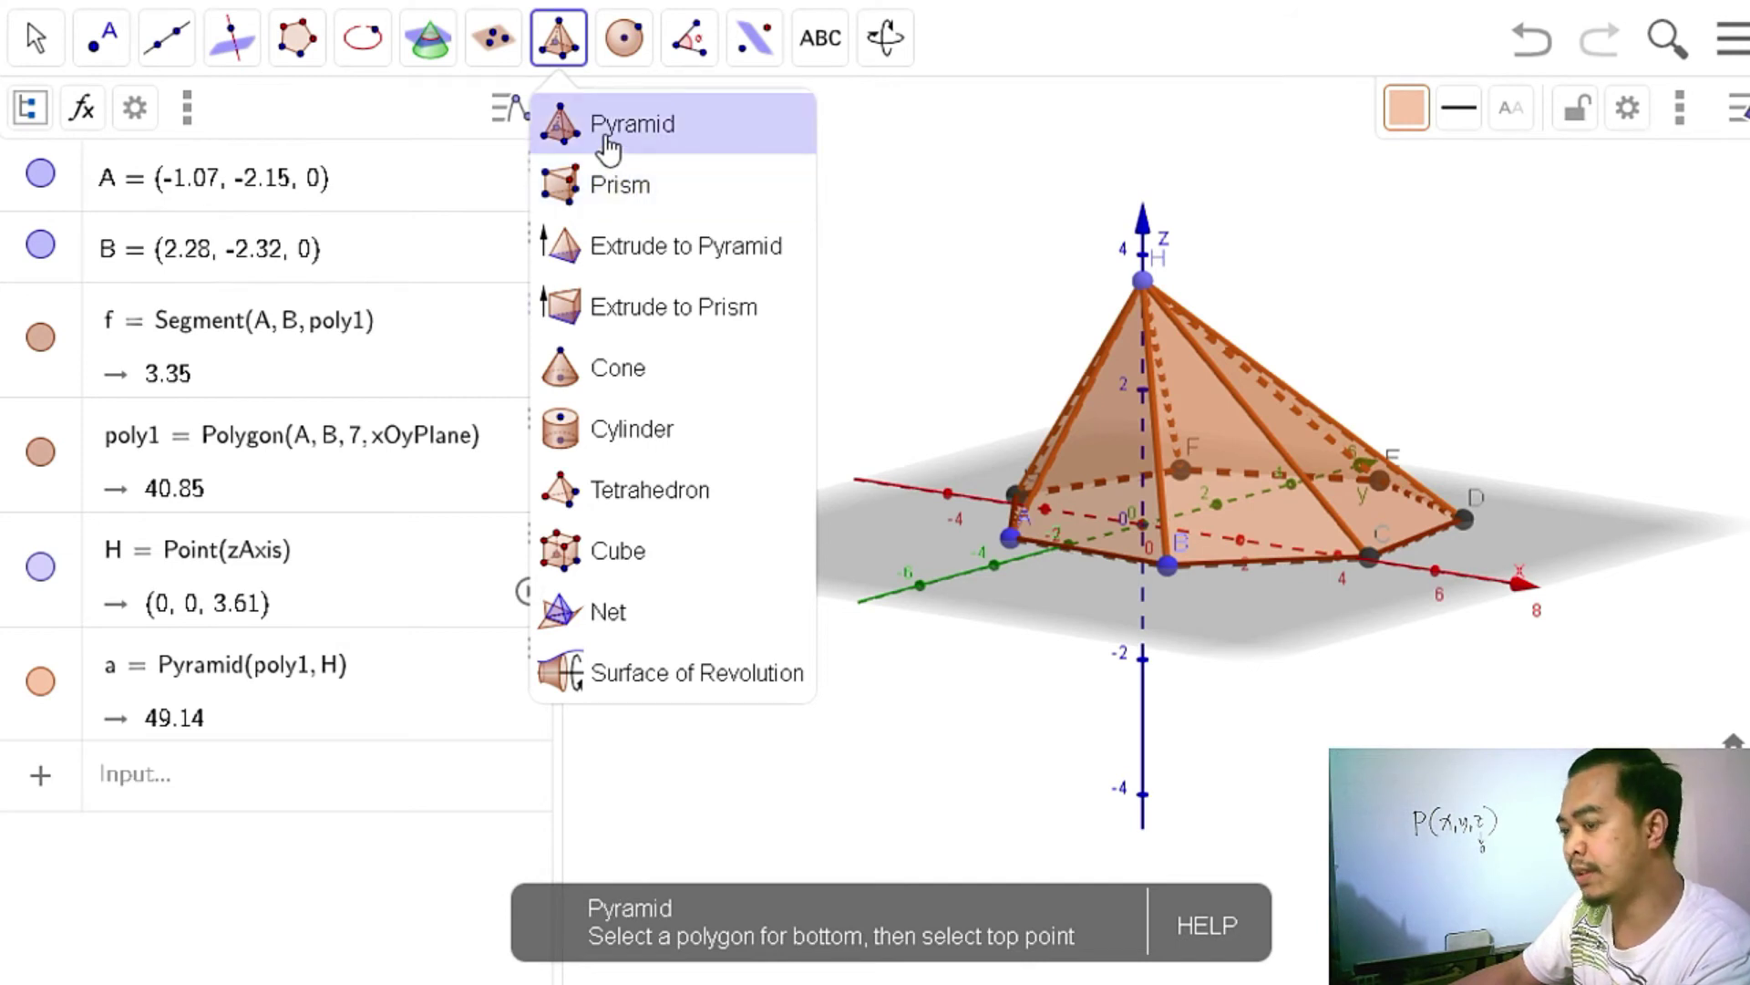
{"action": "left_click", "coordinate": [611, 192]}
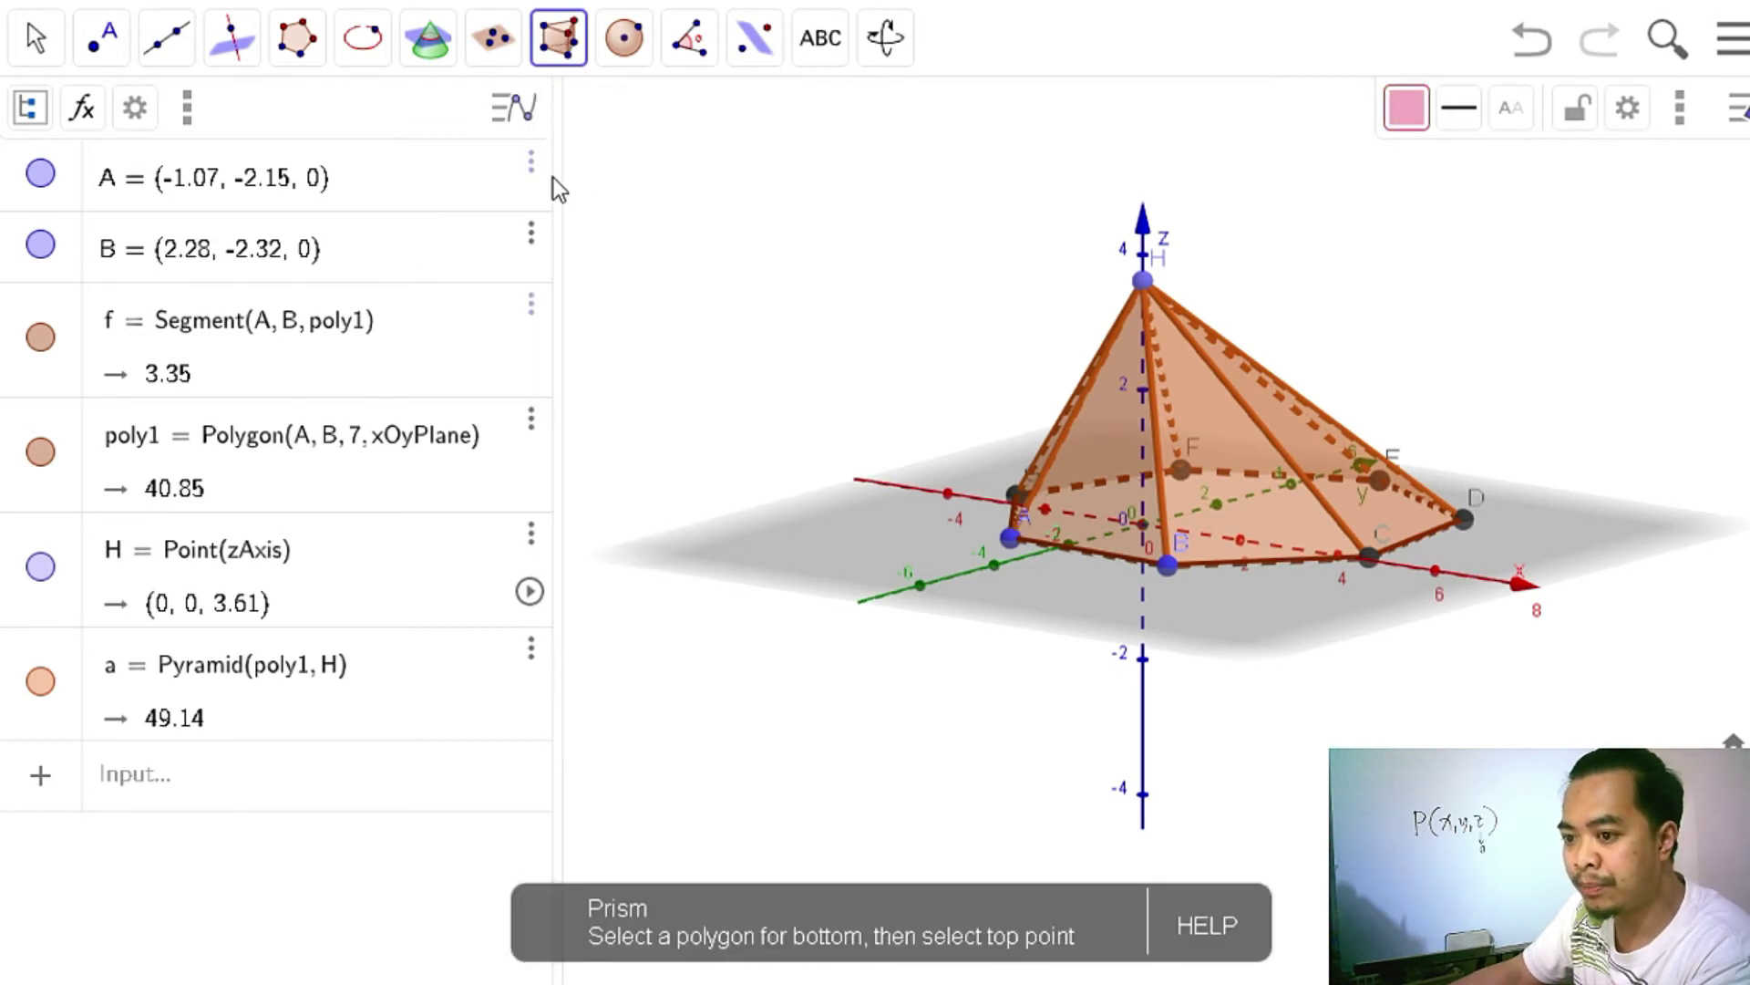
{"action": "left_click", "coordinate": [67, 492]}
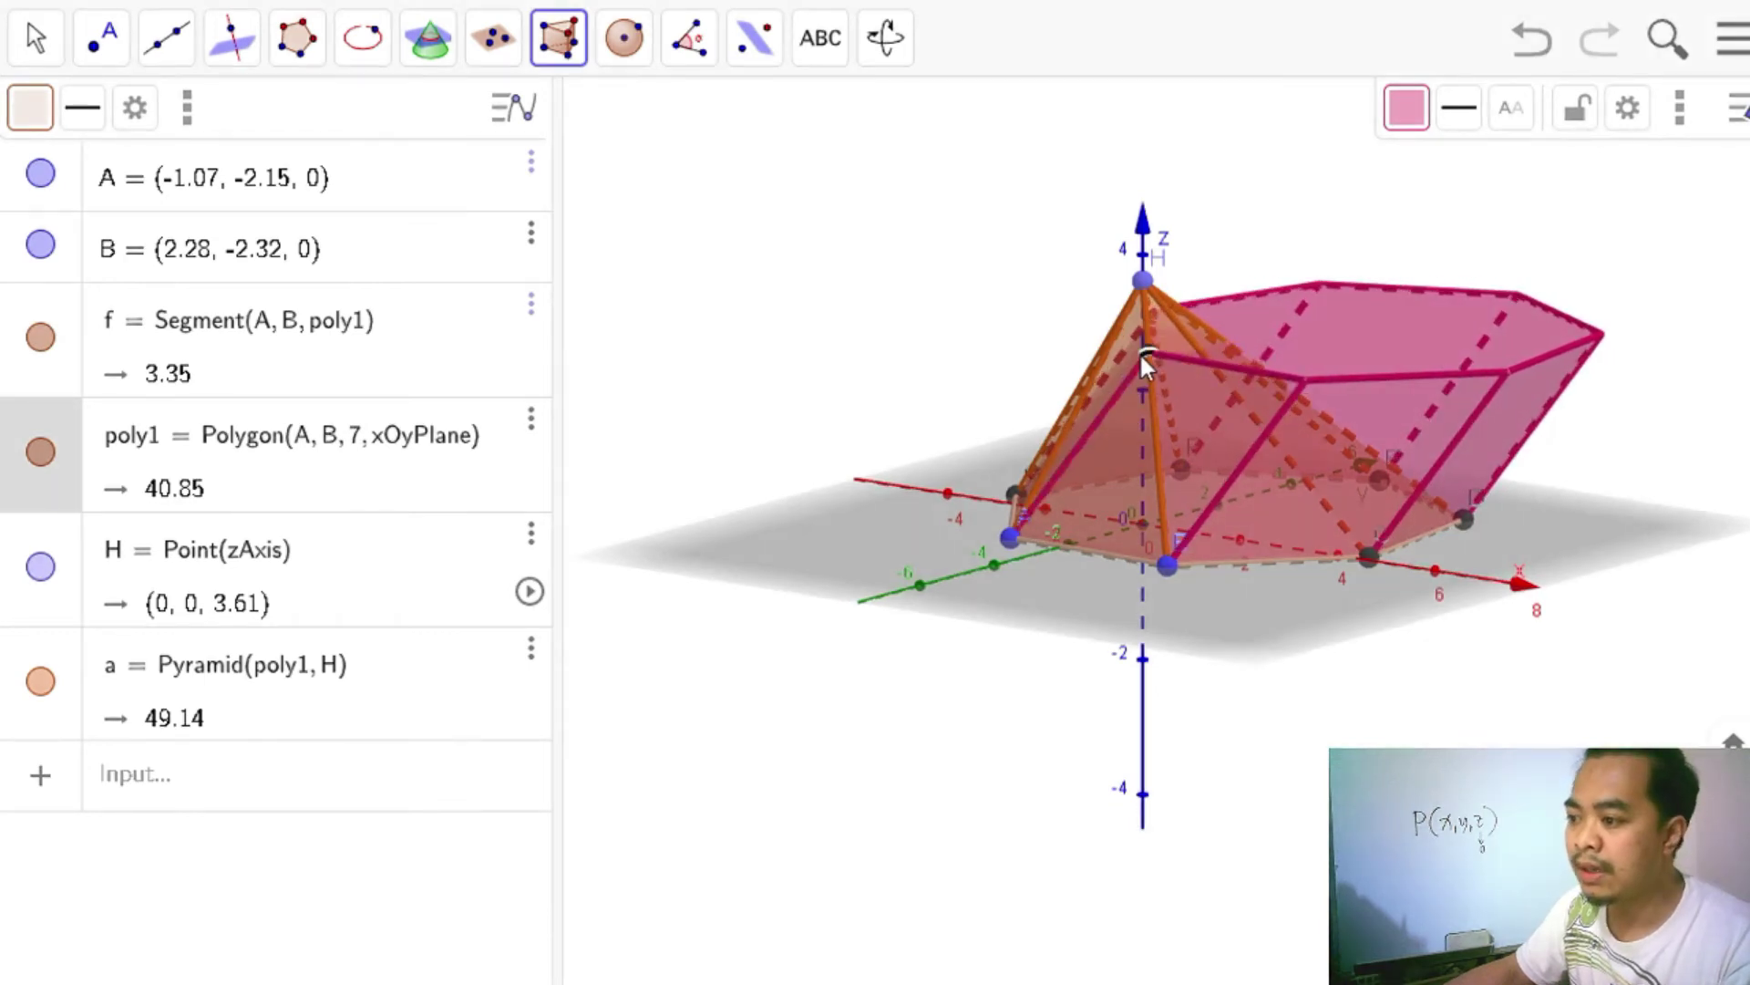
{"action": "left_click", "coordinate": [1138, 352]}
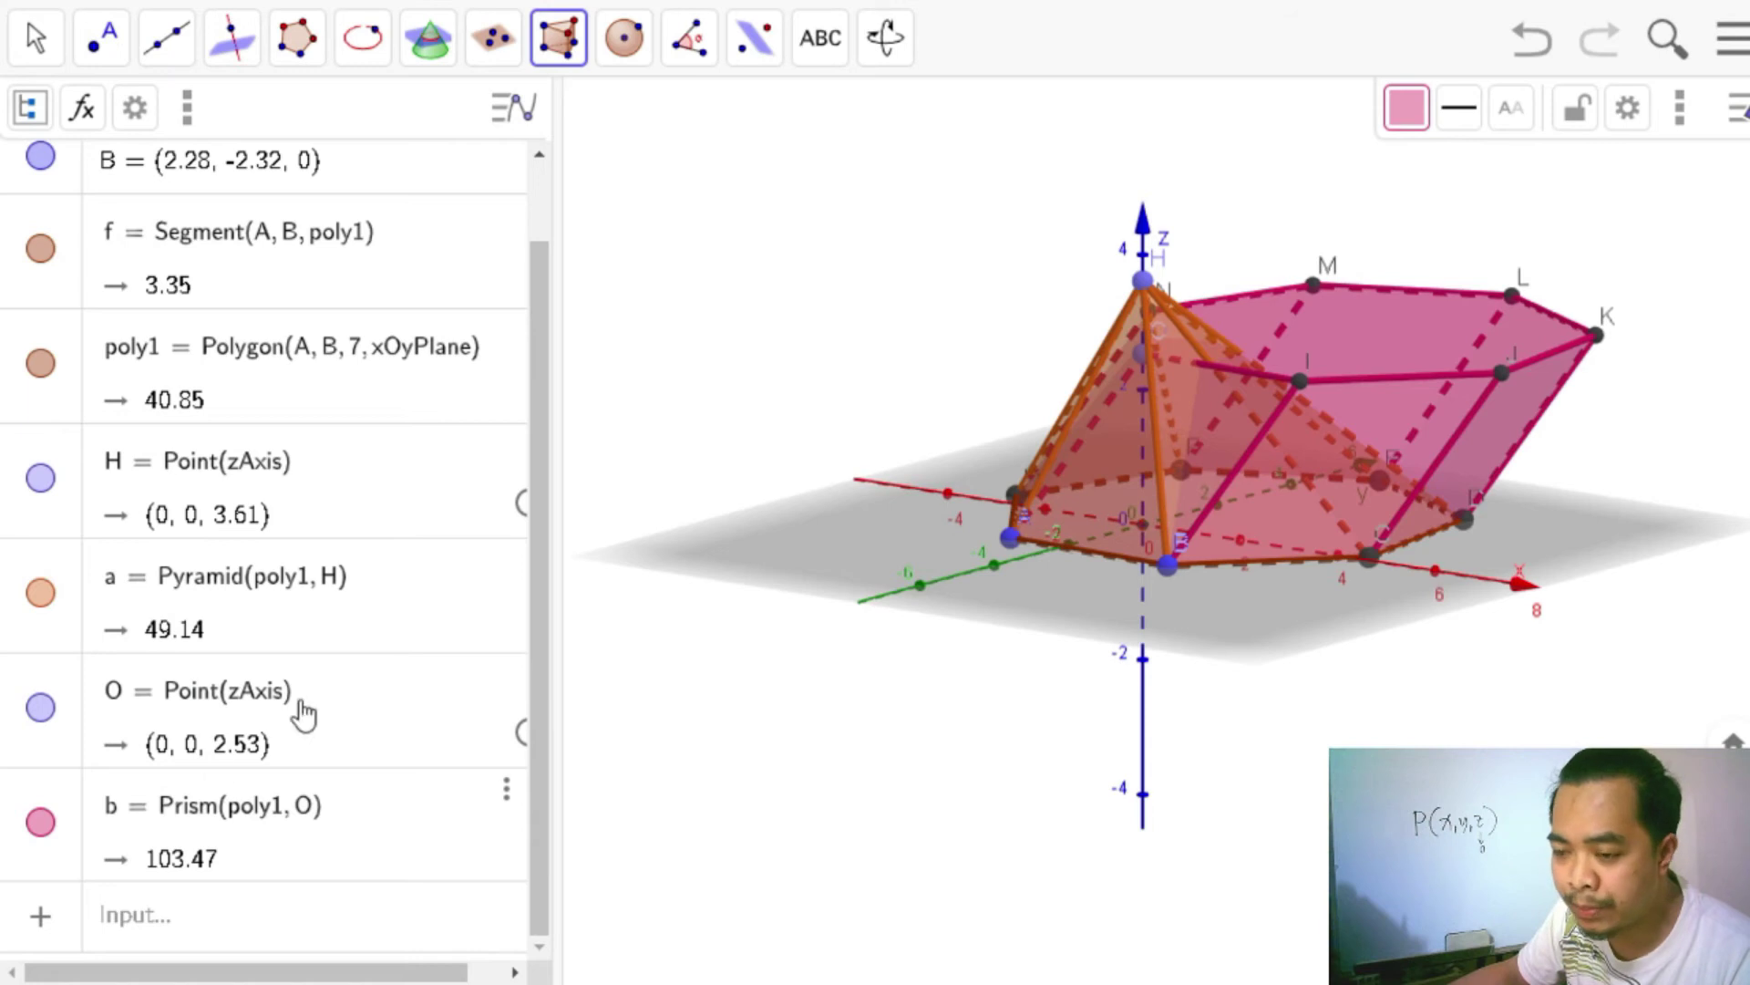
Hide the pyramid, the base heptagon and segment f, and rotate the 3D view to inspect the prism.
{"action": "left_click", "coordinate": [41, 597]}
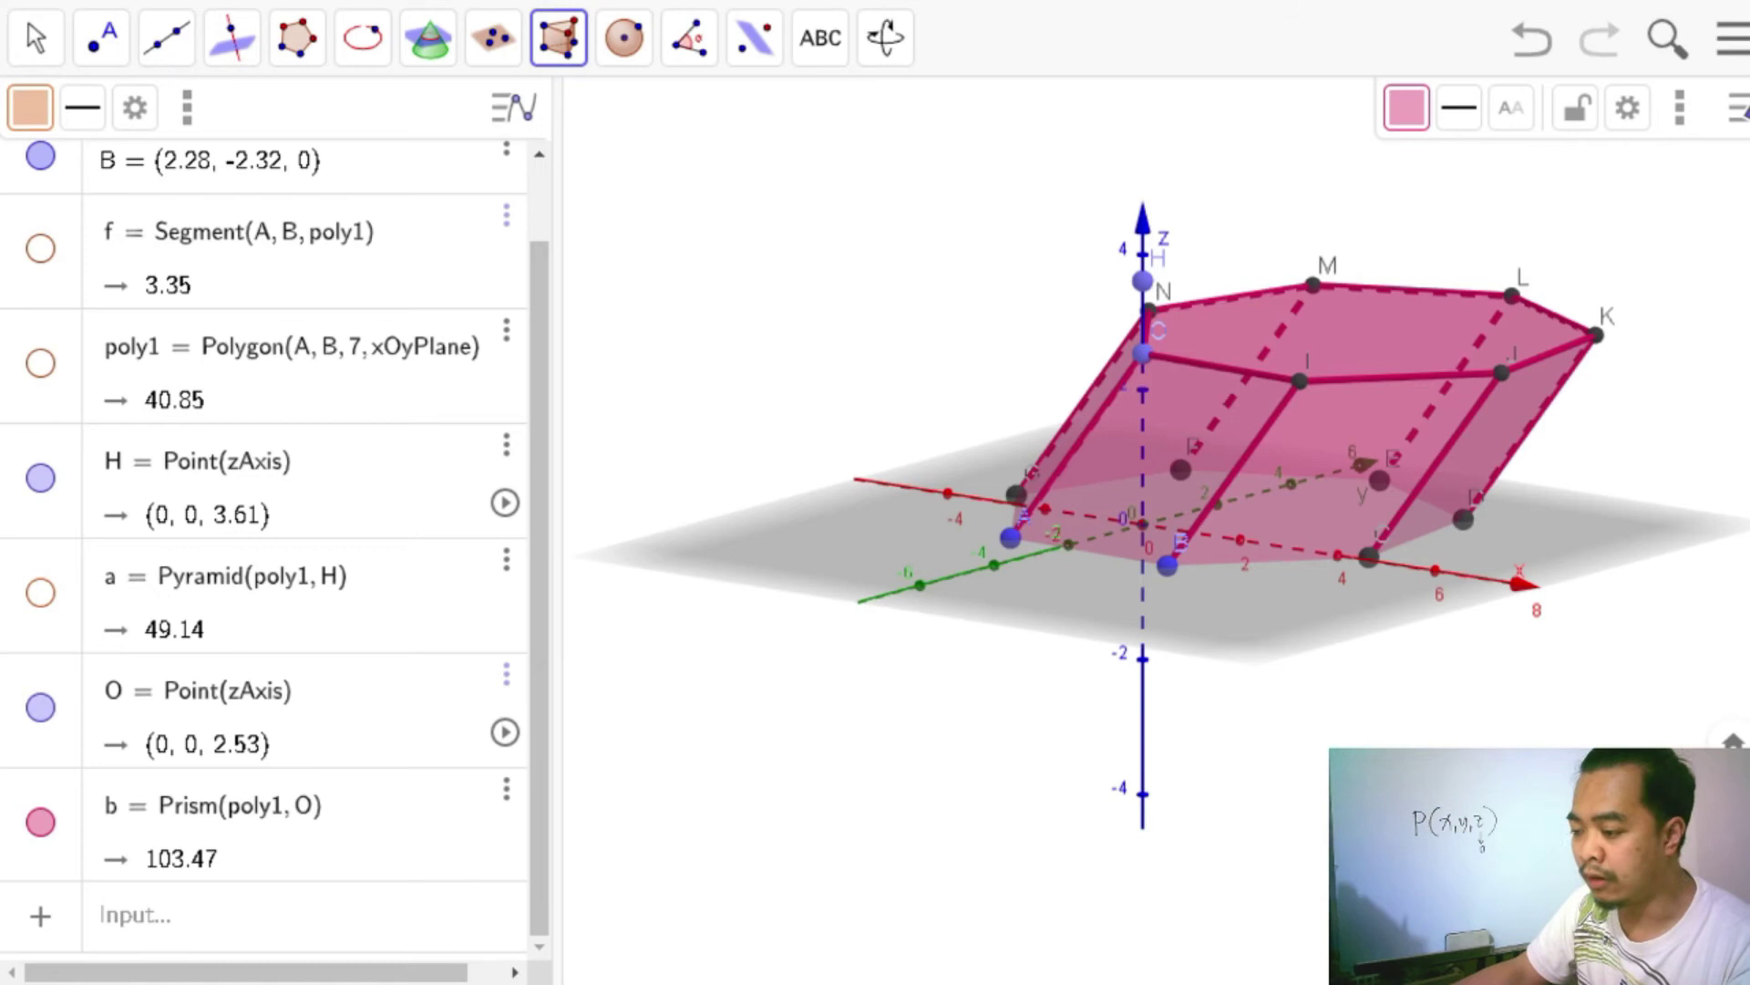
{"action": "left_click", "coordinate": [885, 37]}
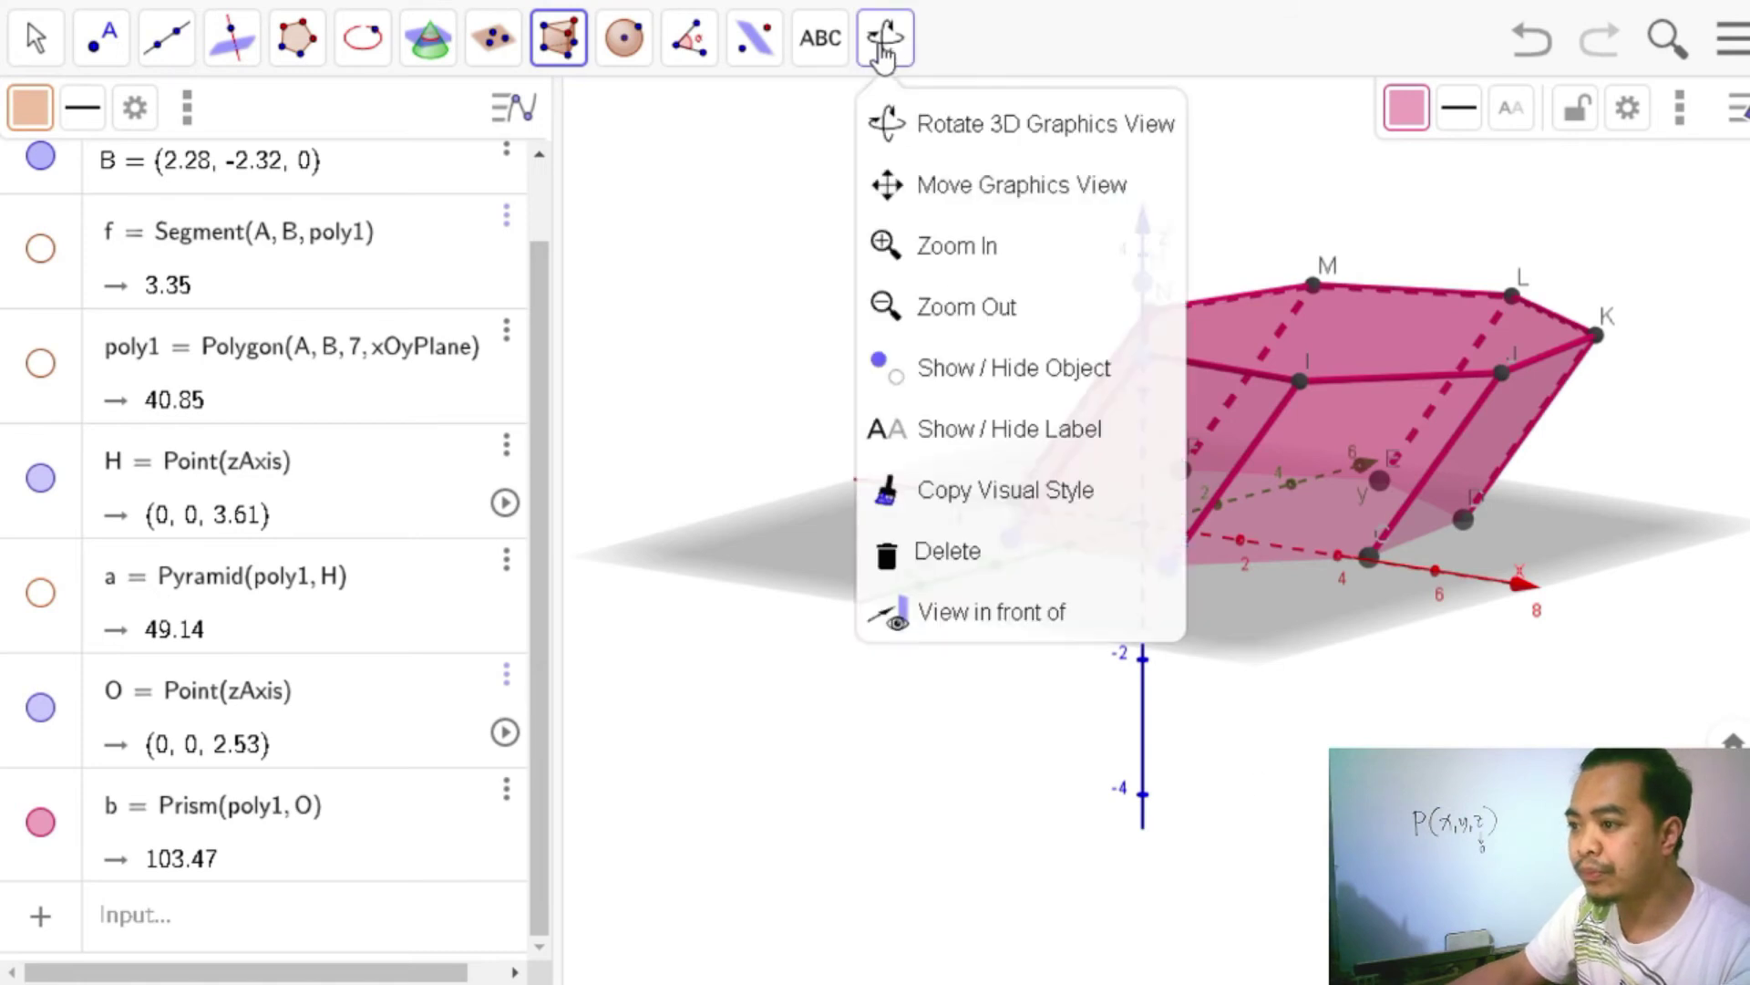
{"action": "left_click", "coordinate": [1076, 128]}
{"action": "left_click_drag", "start_coordinate": [1353, 597], "coordinate": [1303, 616]}
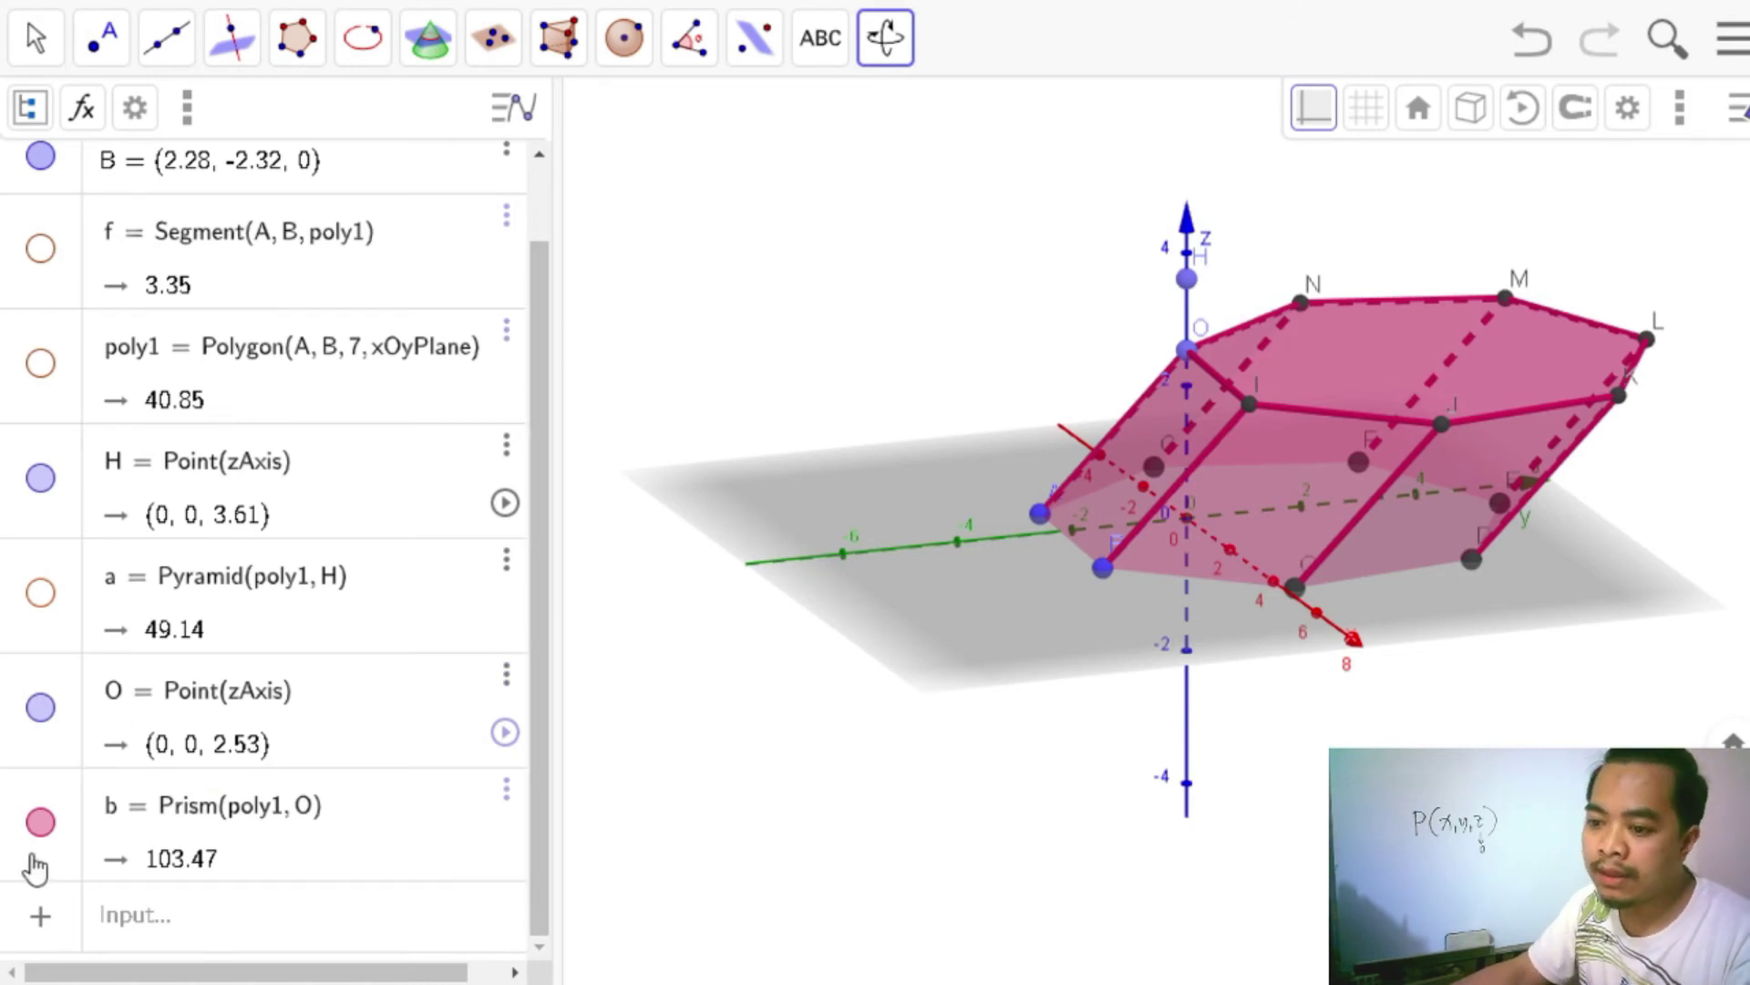
Create a cone with radius 5, its base centred at point A and its apex on the xy-plane at about (-5.22, -0.64, 0).
{"action": "left_click", "coordinate": [559, 37]}
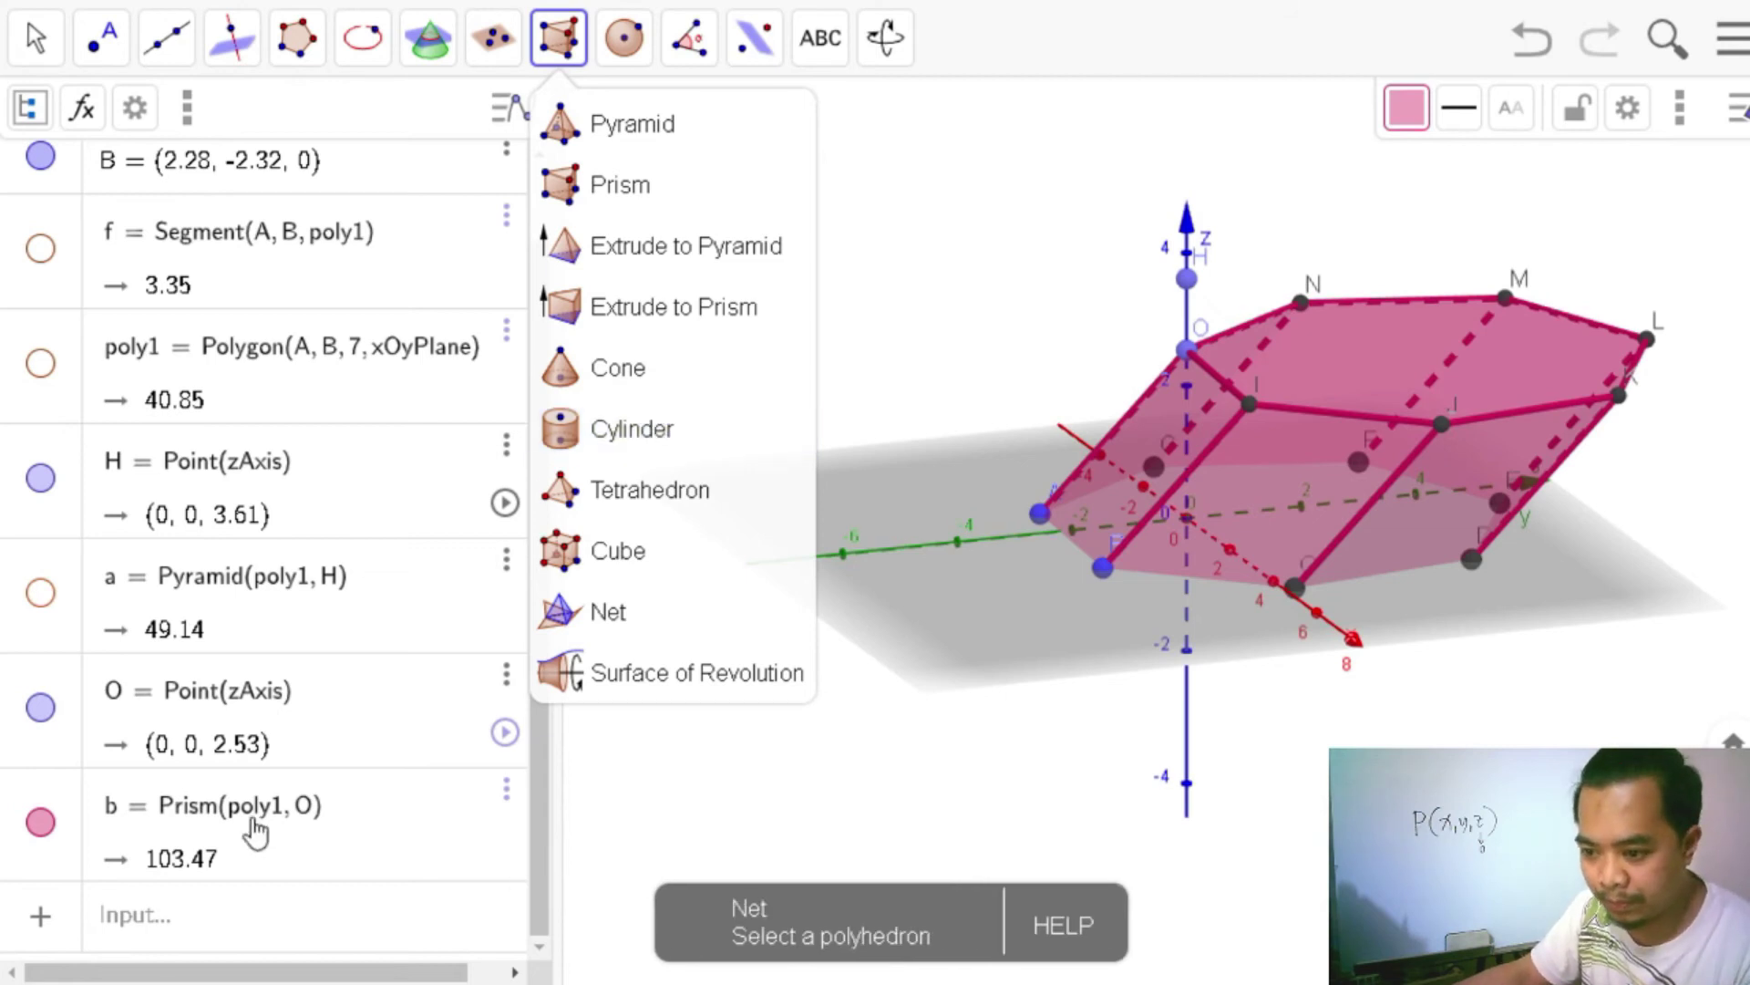
{"action": "left_click", "coordinate": [638, 390]}
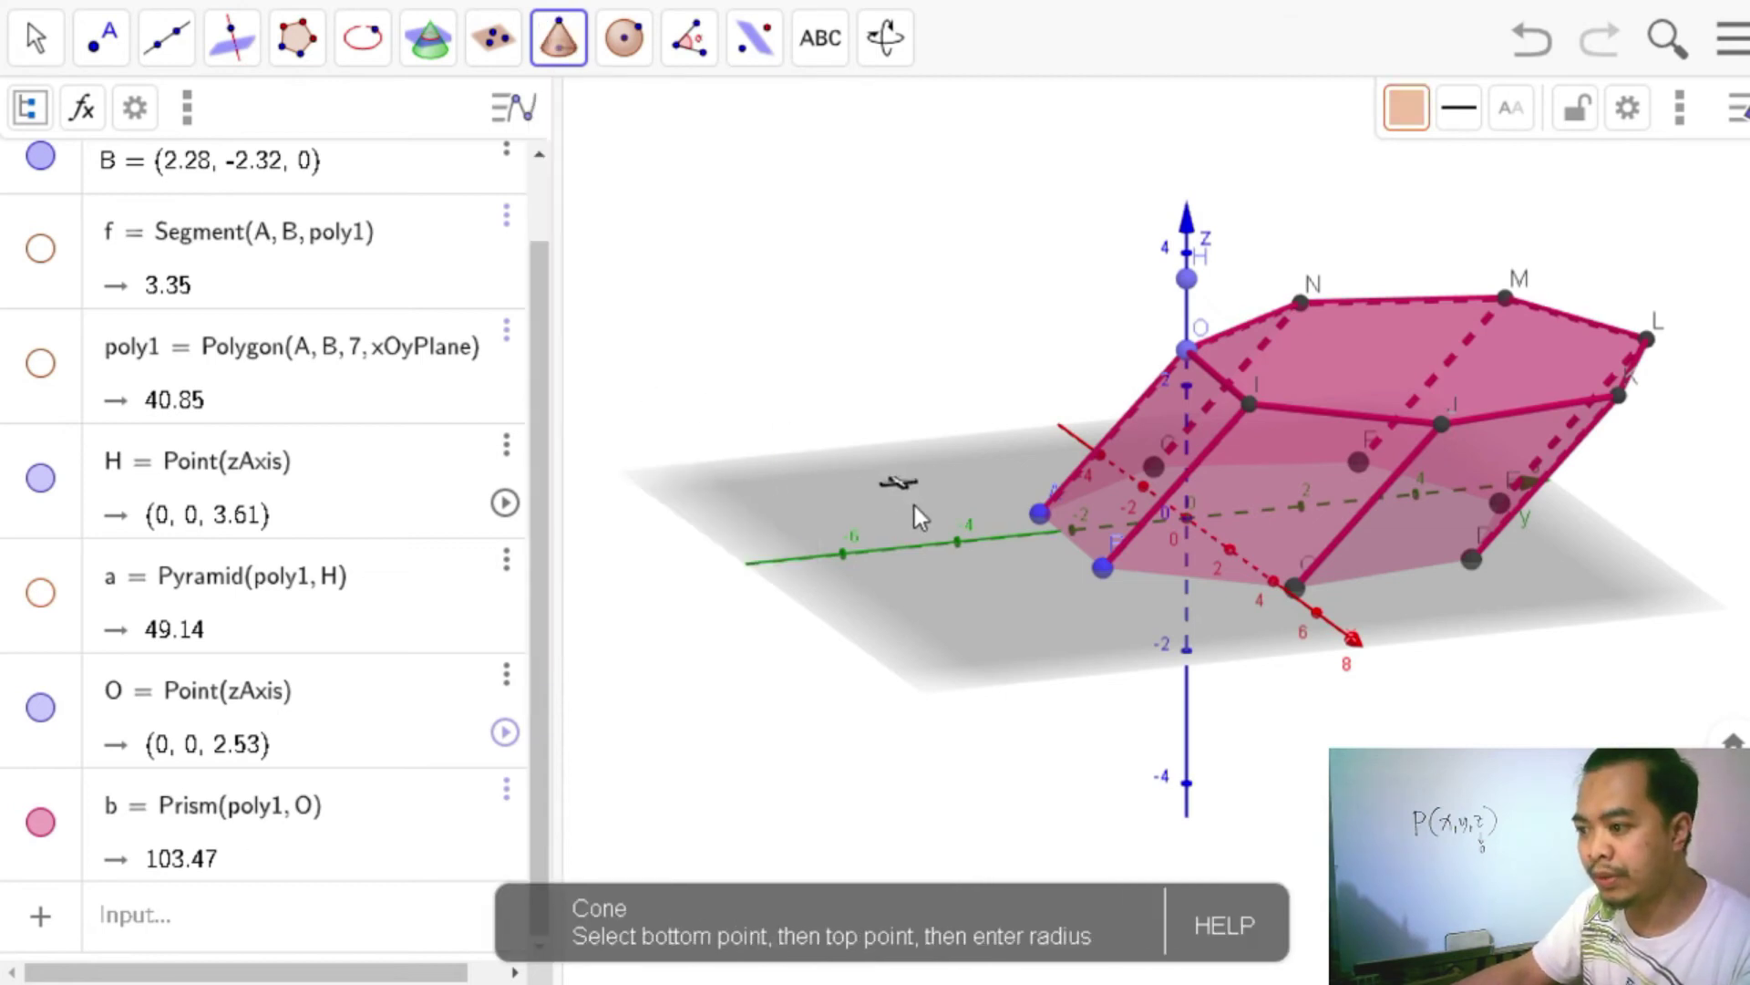
{"action": "left_click", "coordinate": [1038, 510]}
{"action": "left_click", "coordinate": [1038, 442]}
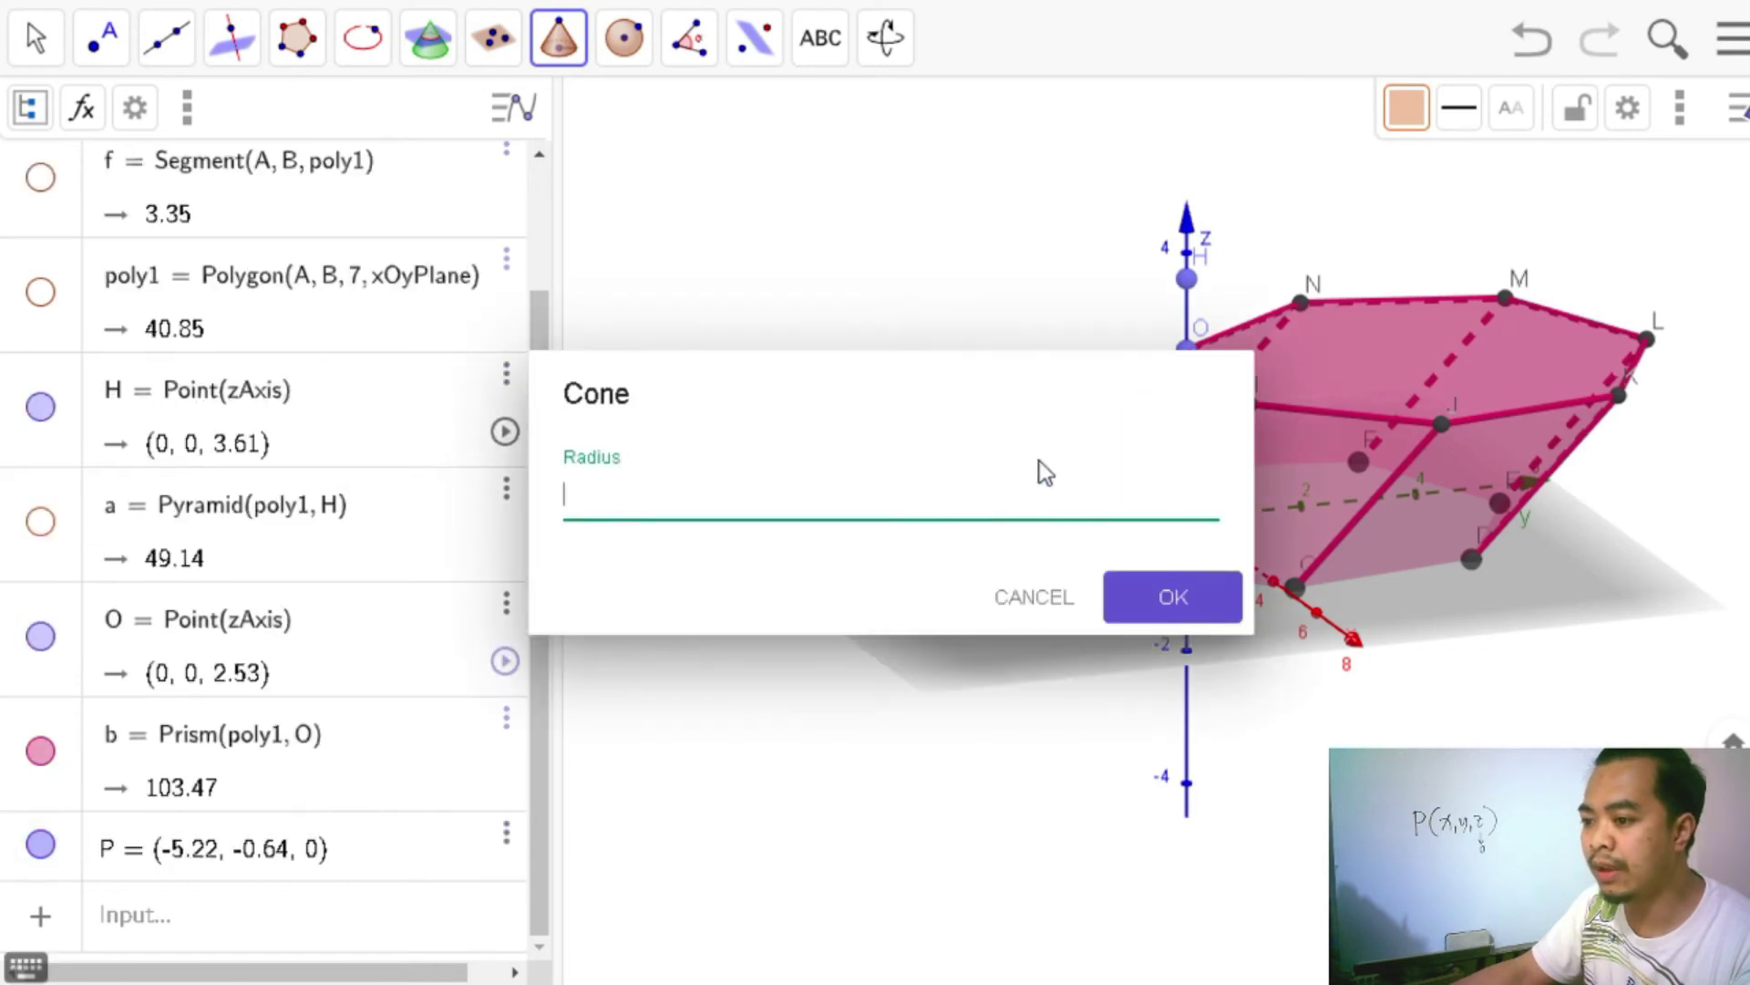
{"action": "type", "text": "5"}
{"action": "left_click", "coordinate": [1181, 601]}
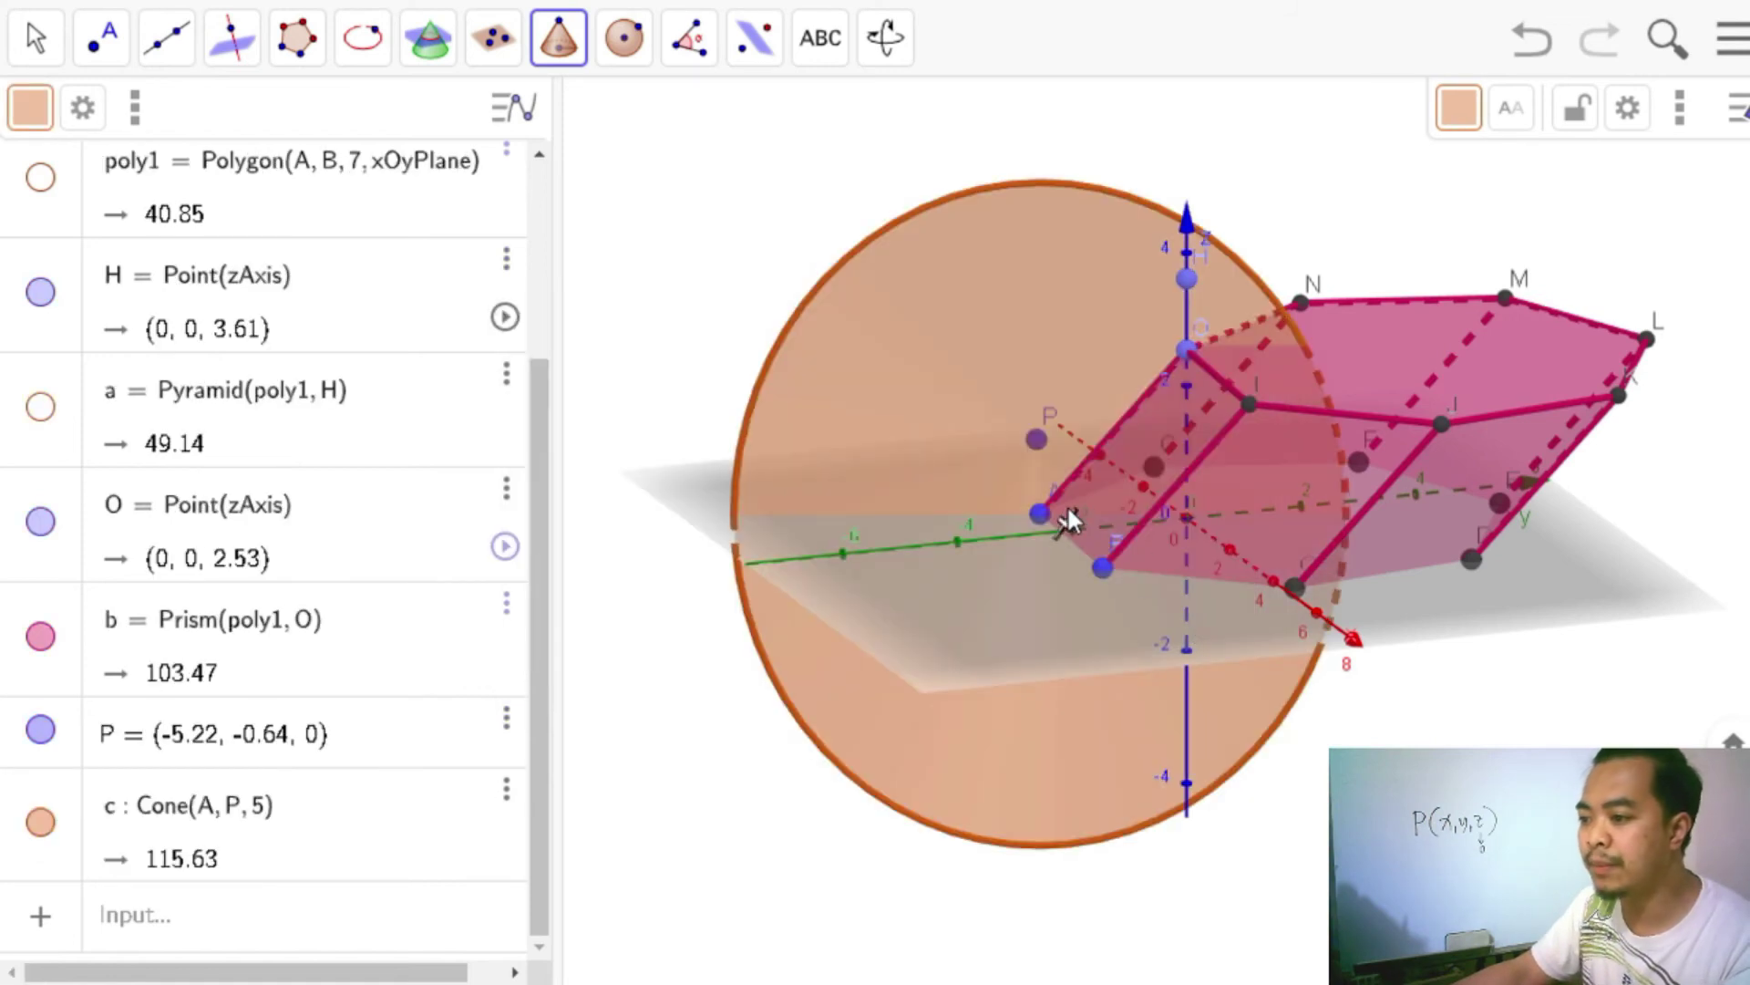
{"action": "left_click", "coordinate": [886, 38]}
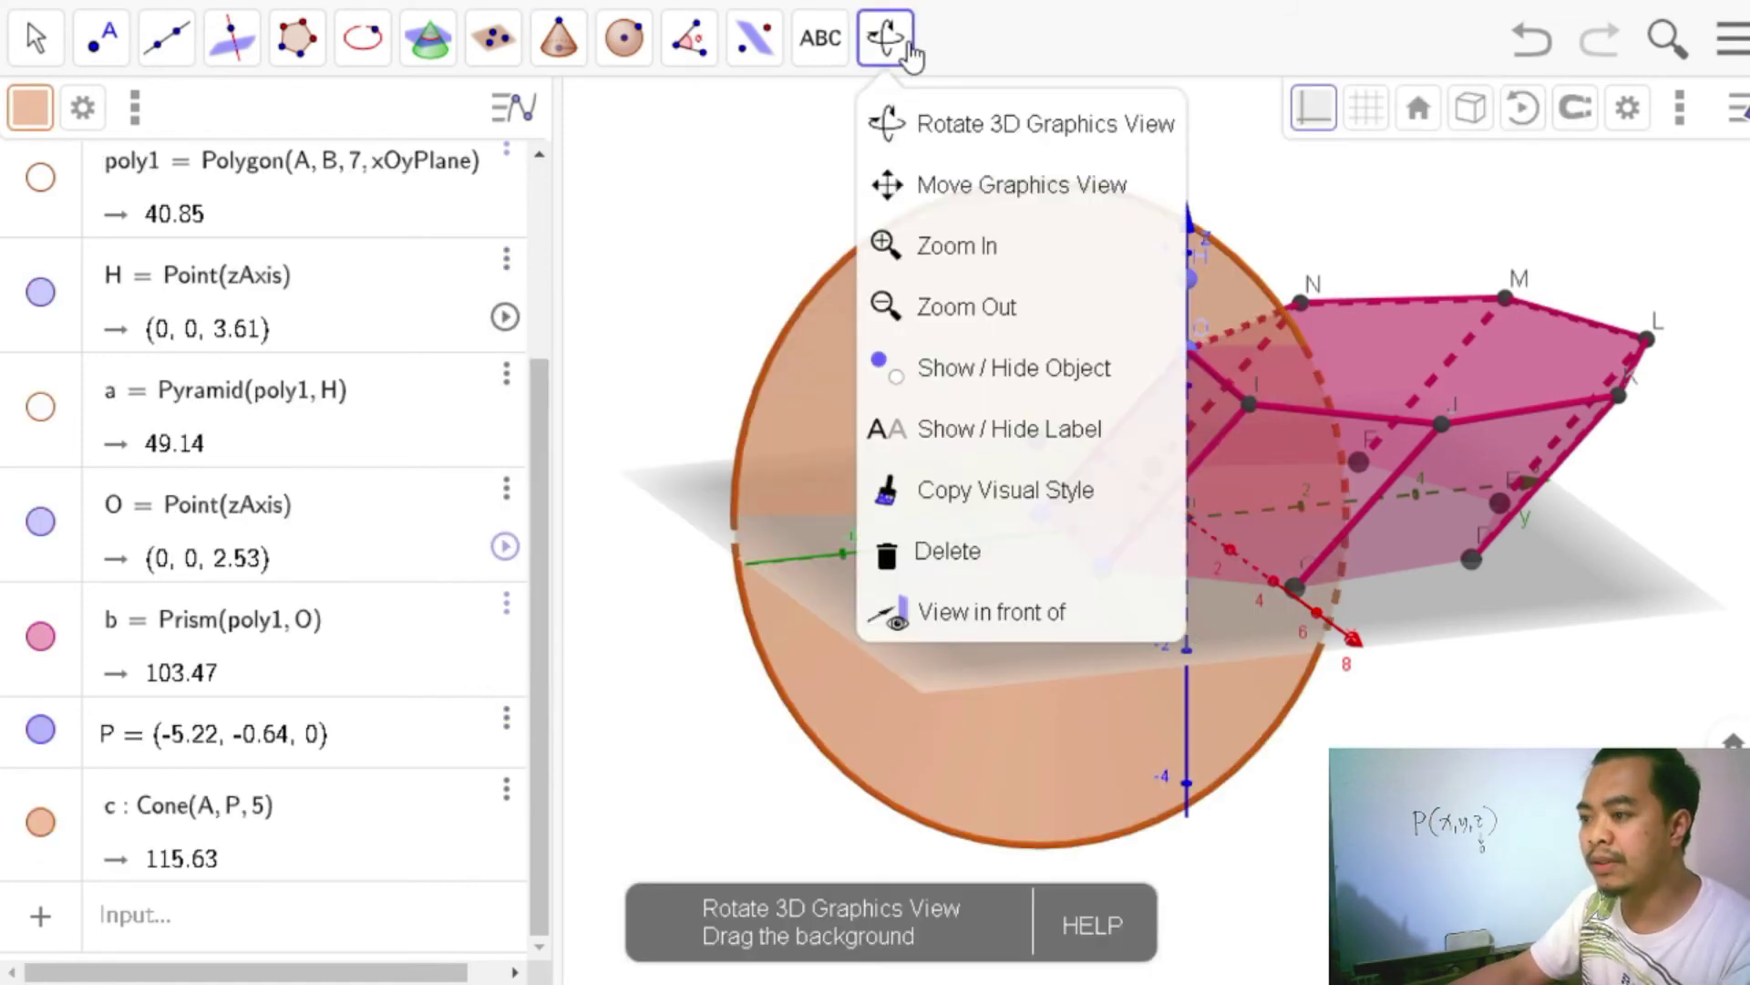
{"action": "left_click", "coordinate": [886, 38]}
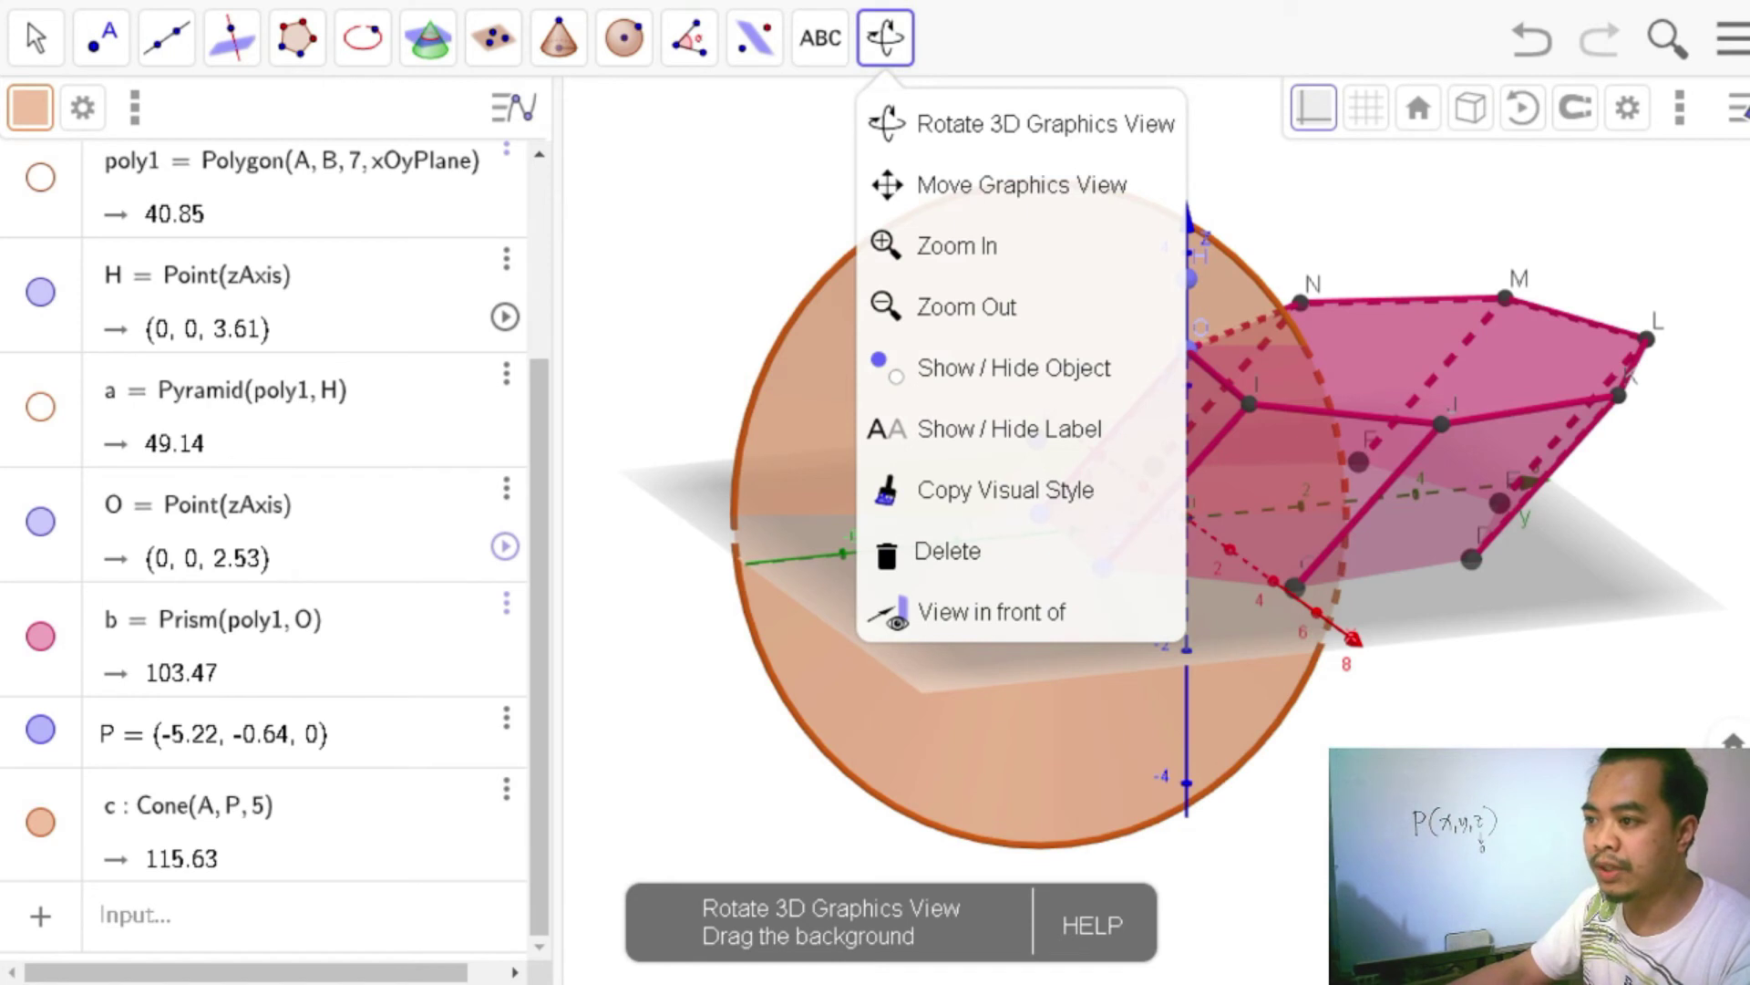
{"action": "left_click", "coordinate": [967, 123]}
{"action": "left_click_drag", "start_coordinate": [985, 237], "coordinate": [983, 421]}
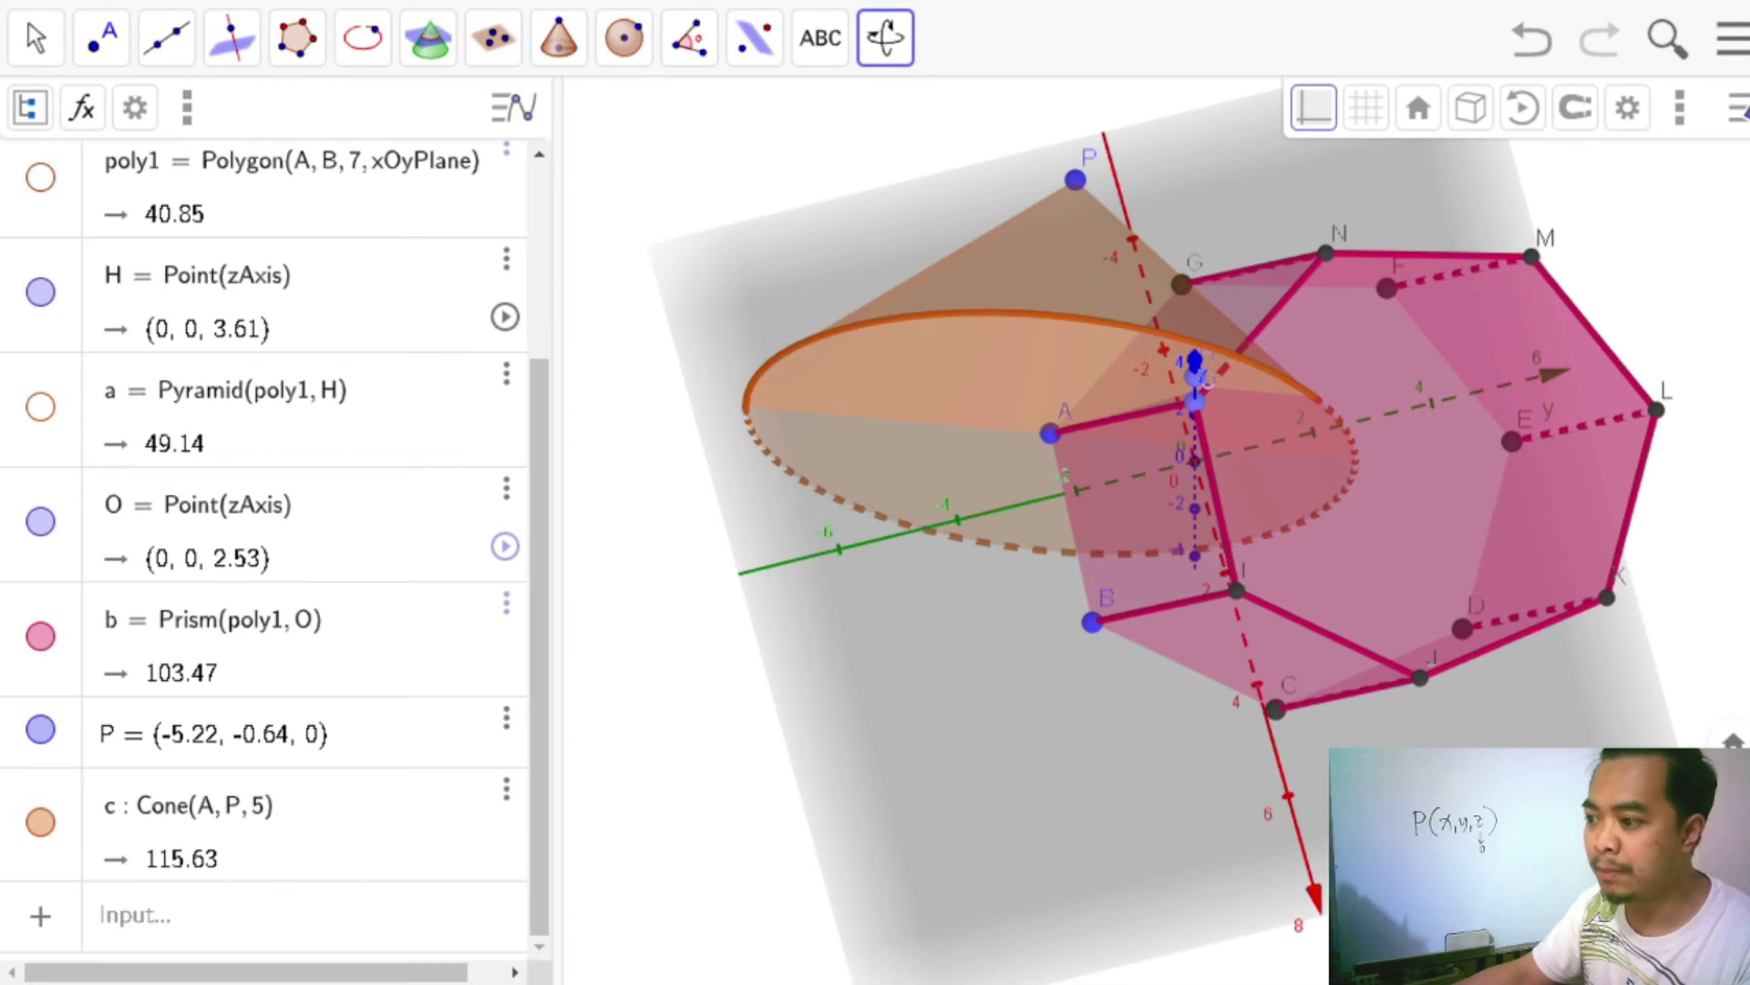
Remove the radius 5 cone and its apex point P.
{"action": "left_click", "coordinate": [506, 717]}
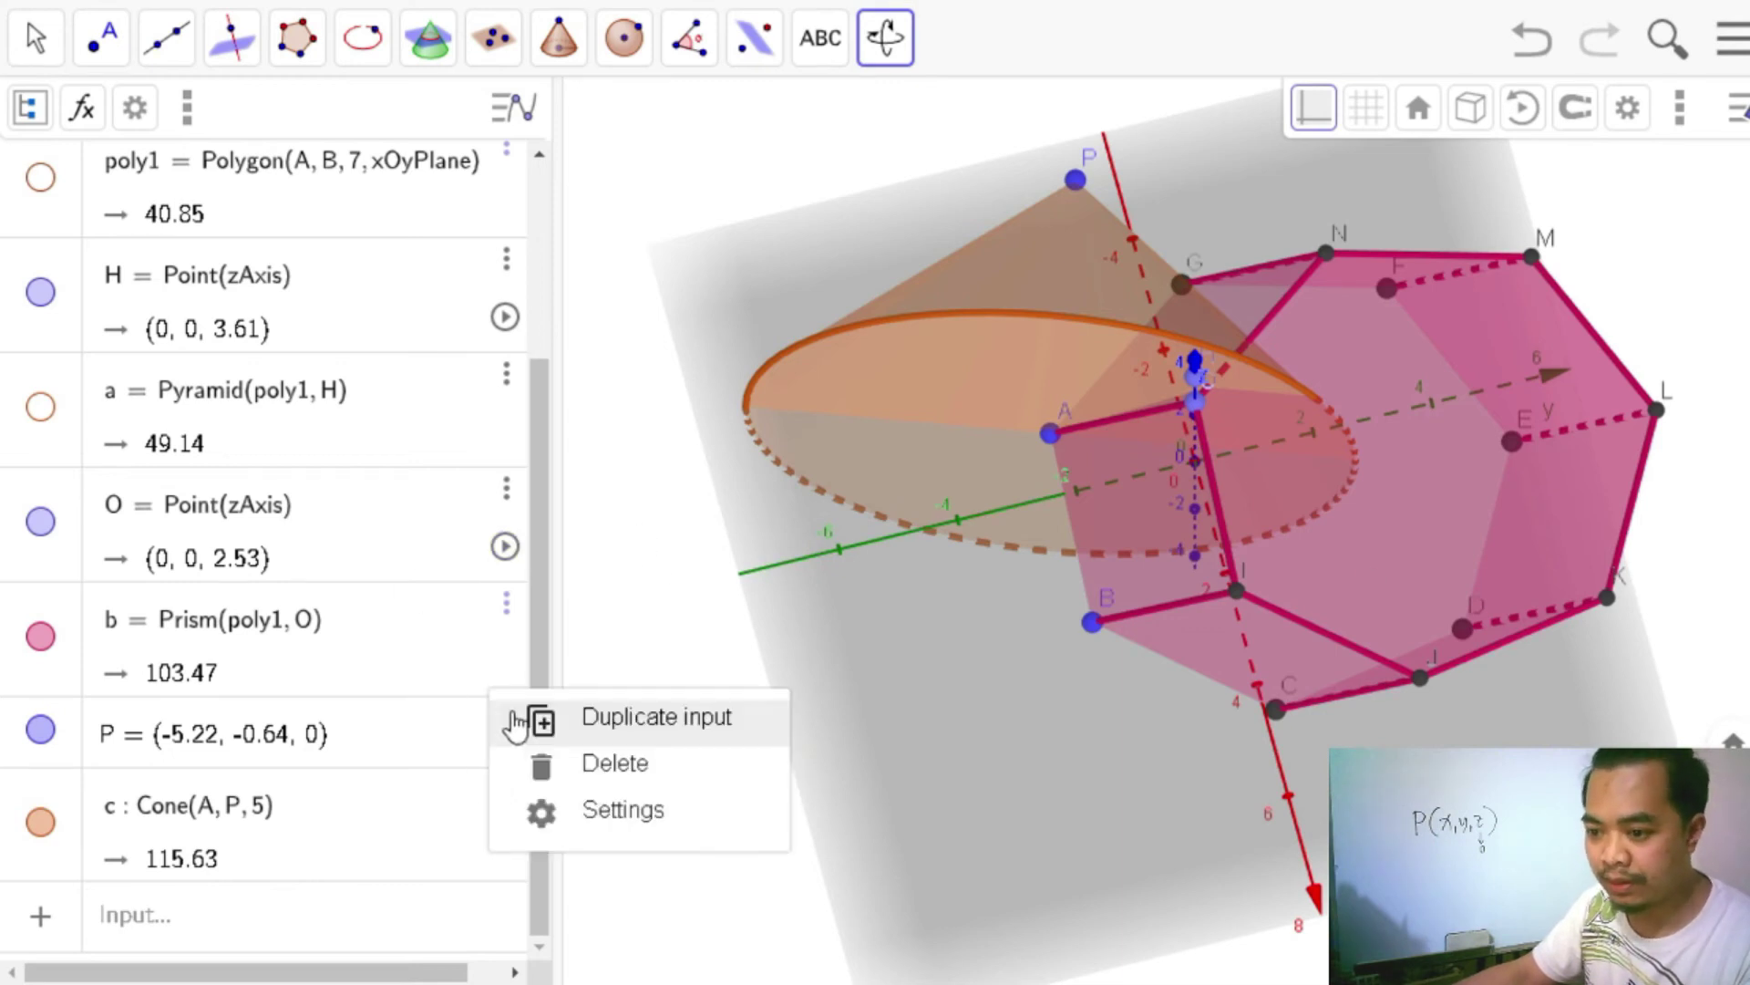
{"action": "left_click", "coordinate": [367, 824]}
{"action": "left_click", "coordinate": [506, 803]}
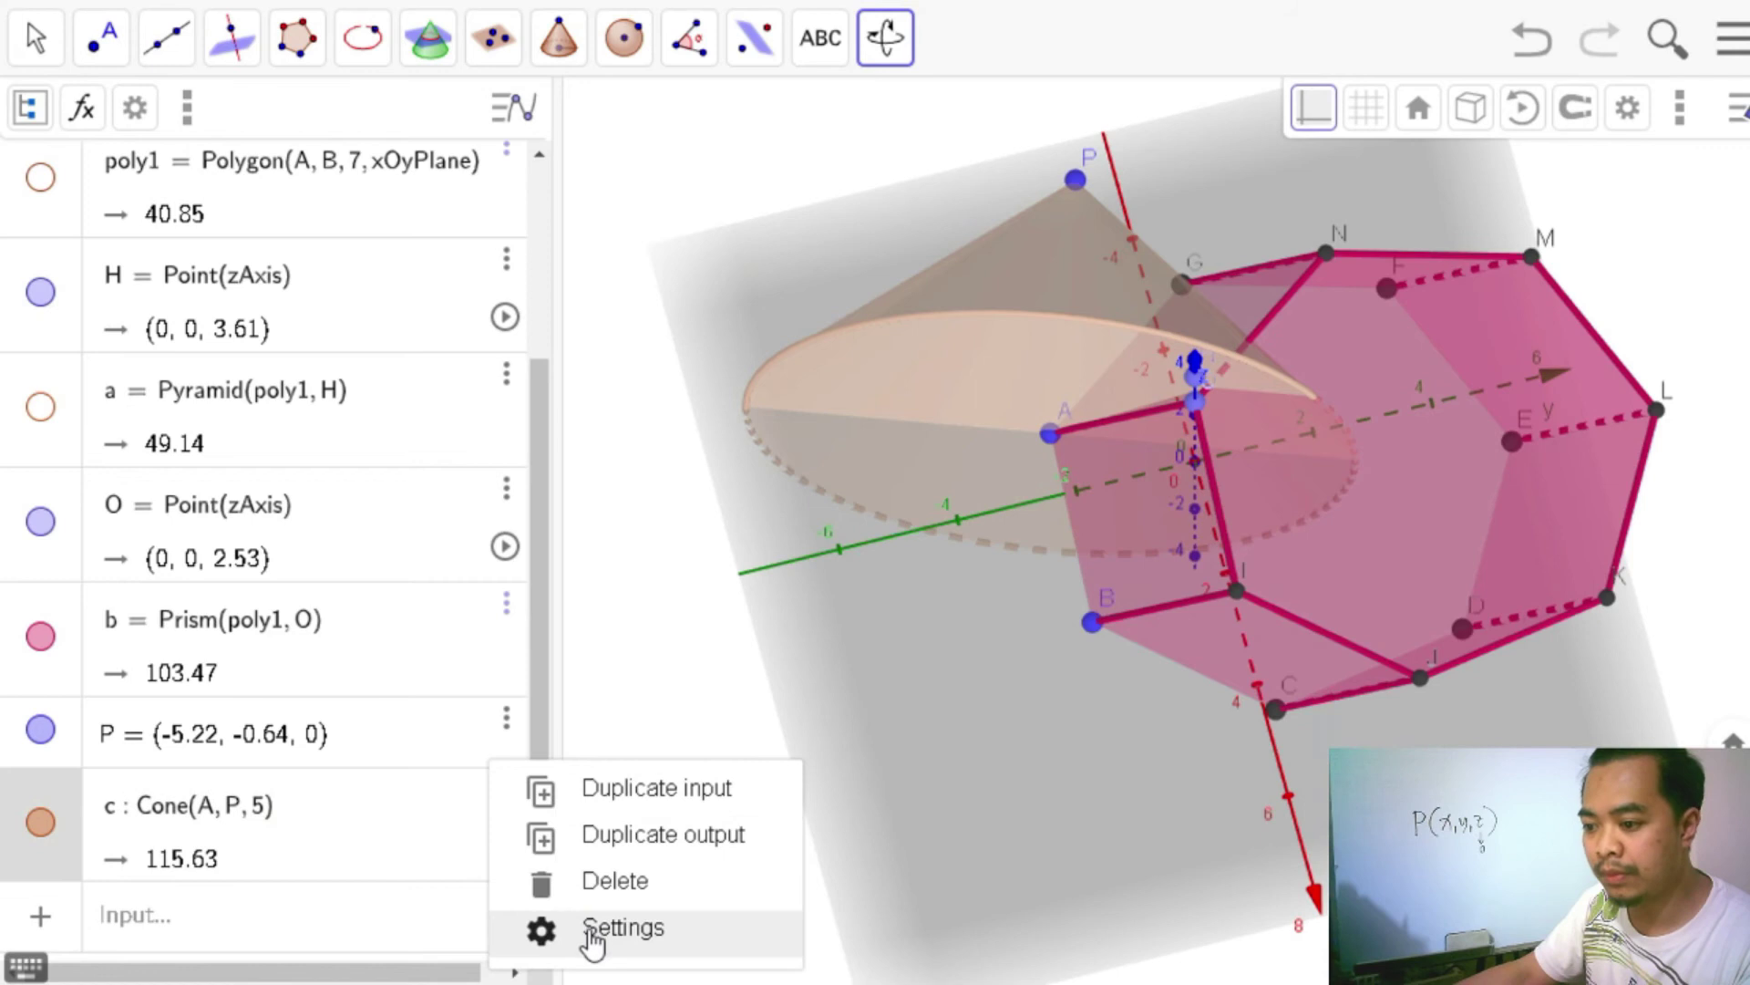
{"action": "key", "text": "ctrl+z"}
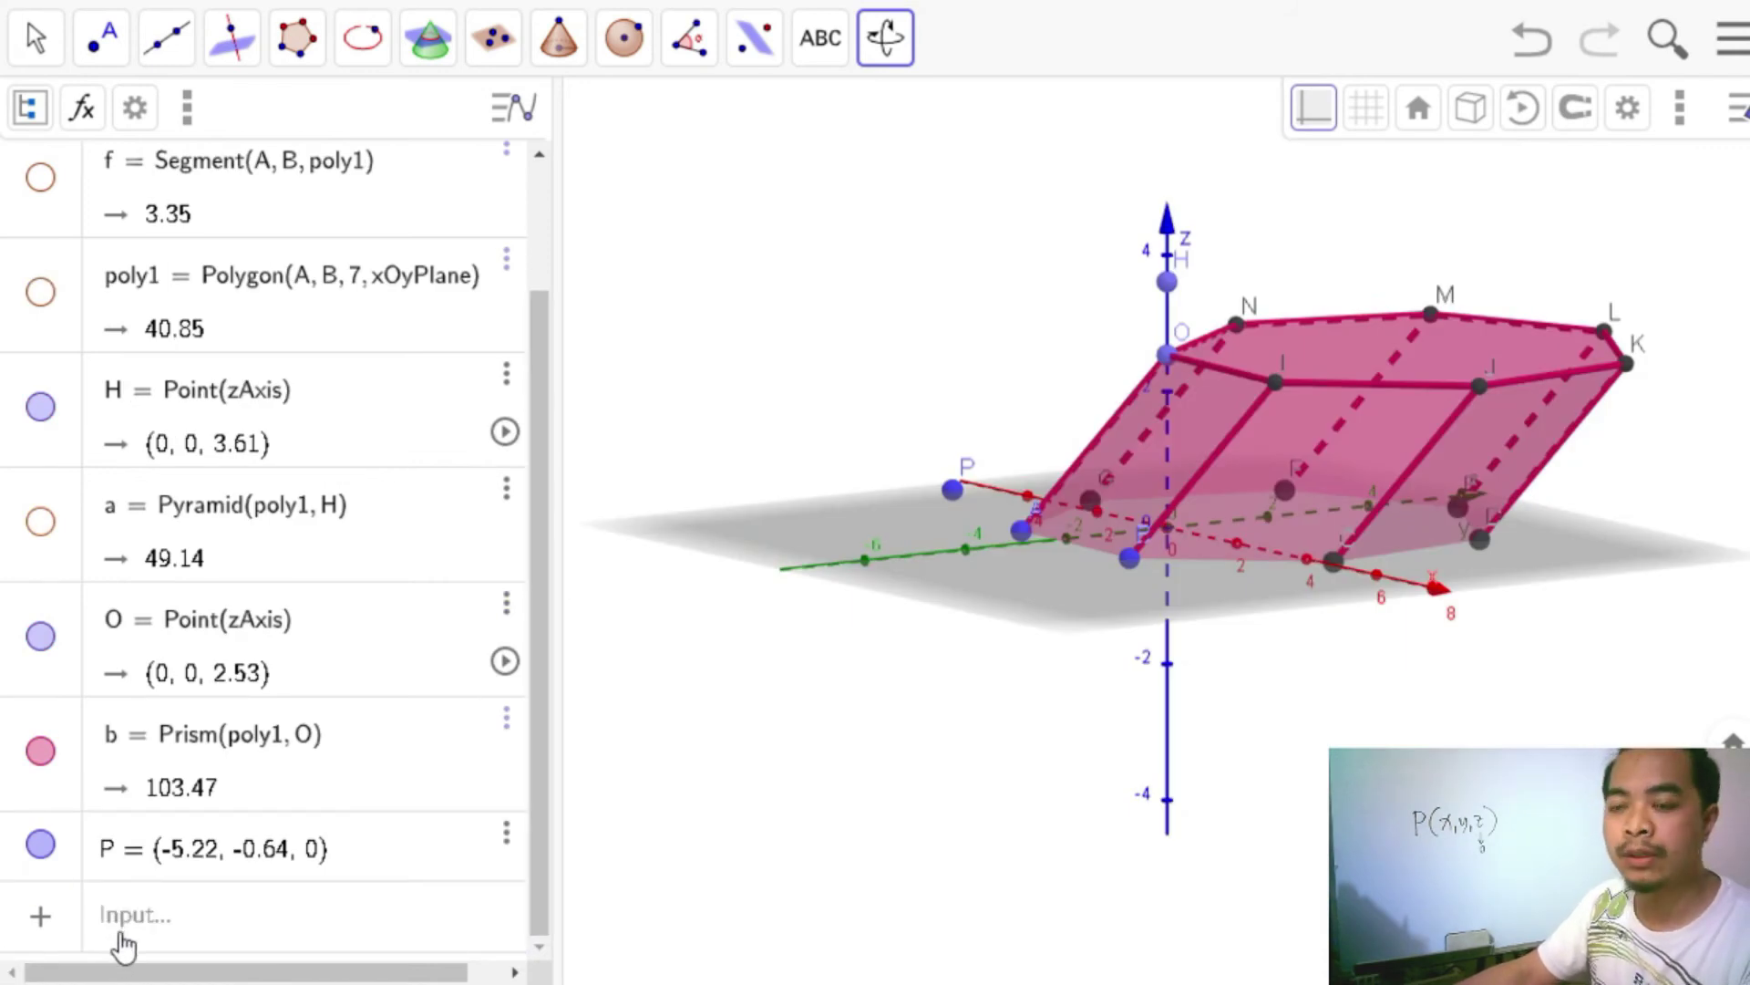
{"action": "key", "text": "ctrl+z"}
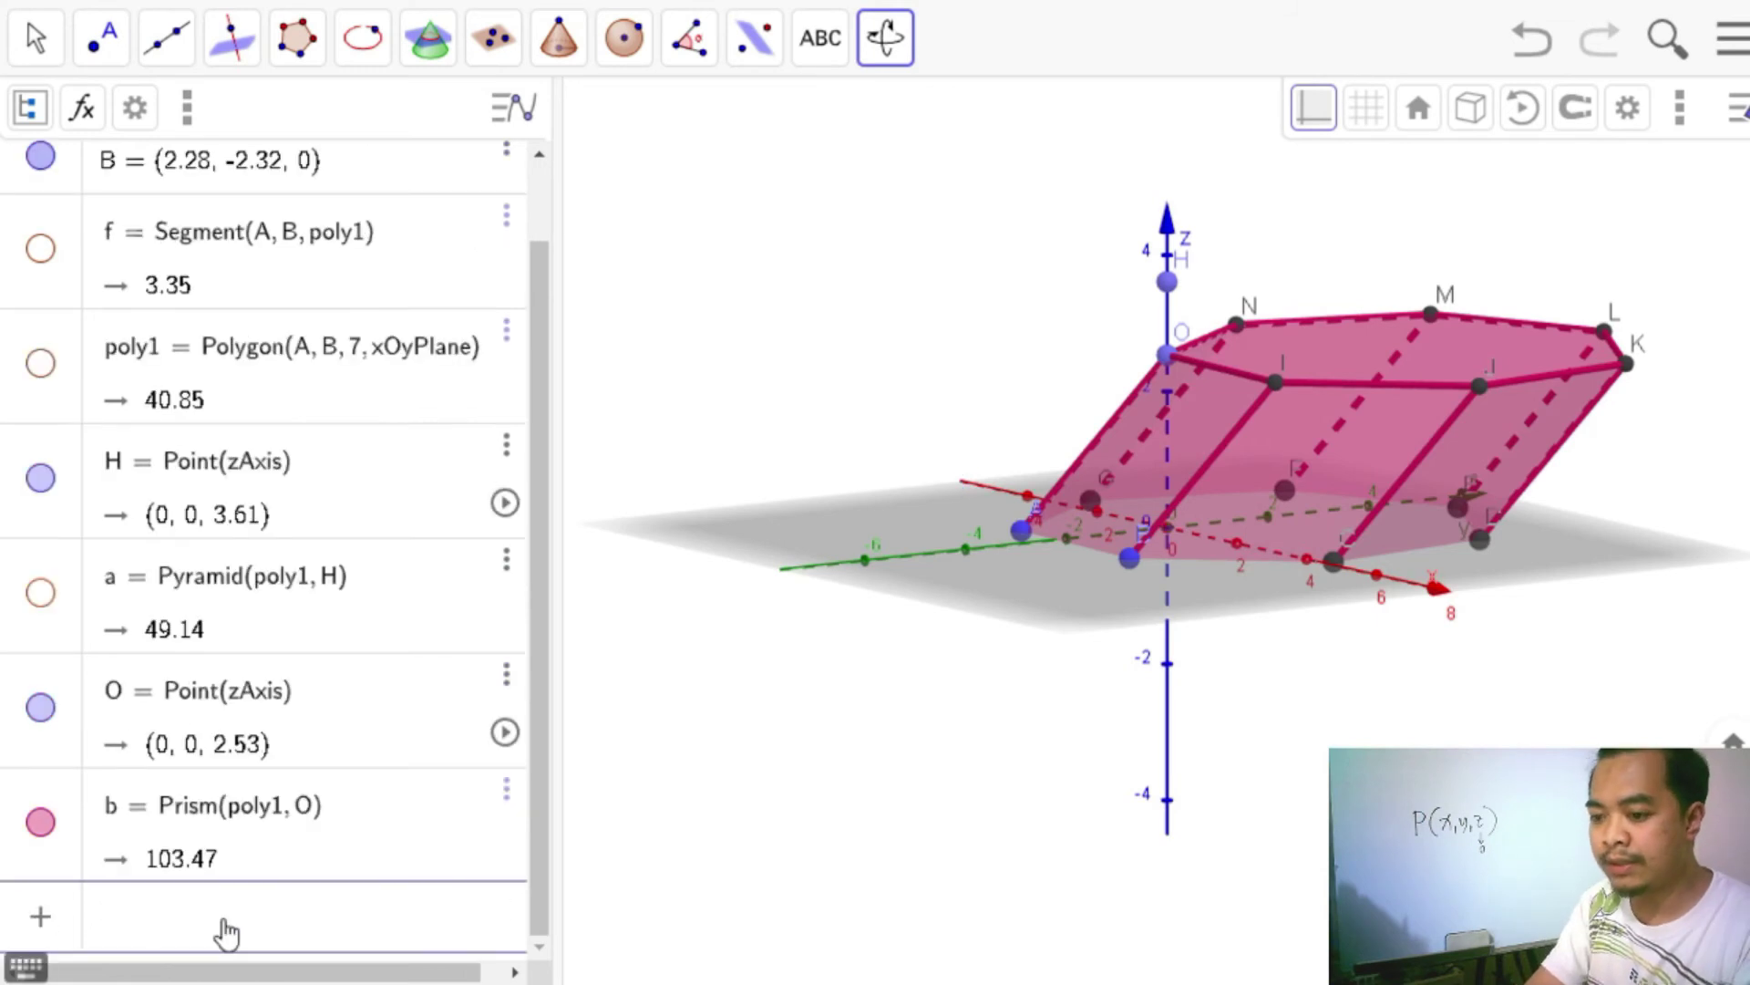
Define point P at the origin as P = (0, 0, 0).
{"action": "type", "text": "("}
{"action": "key", "text": "BackSpace"}
{"action": "type", "text": "=("}
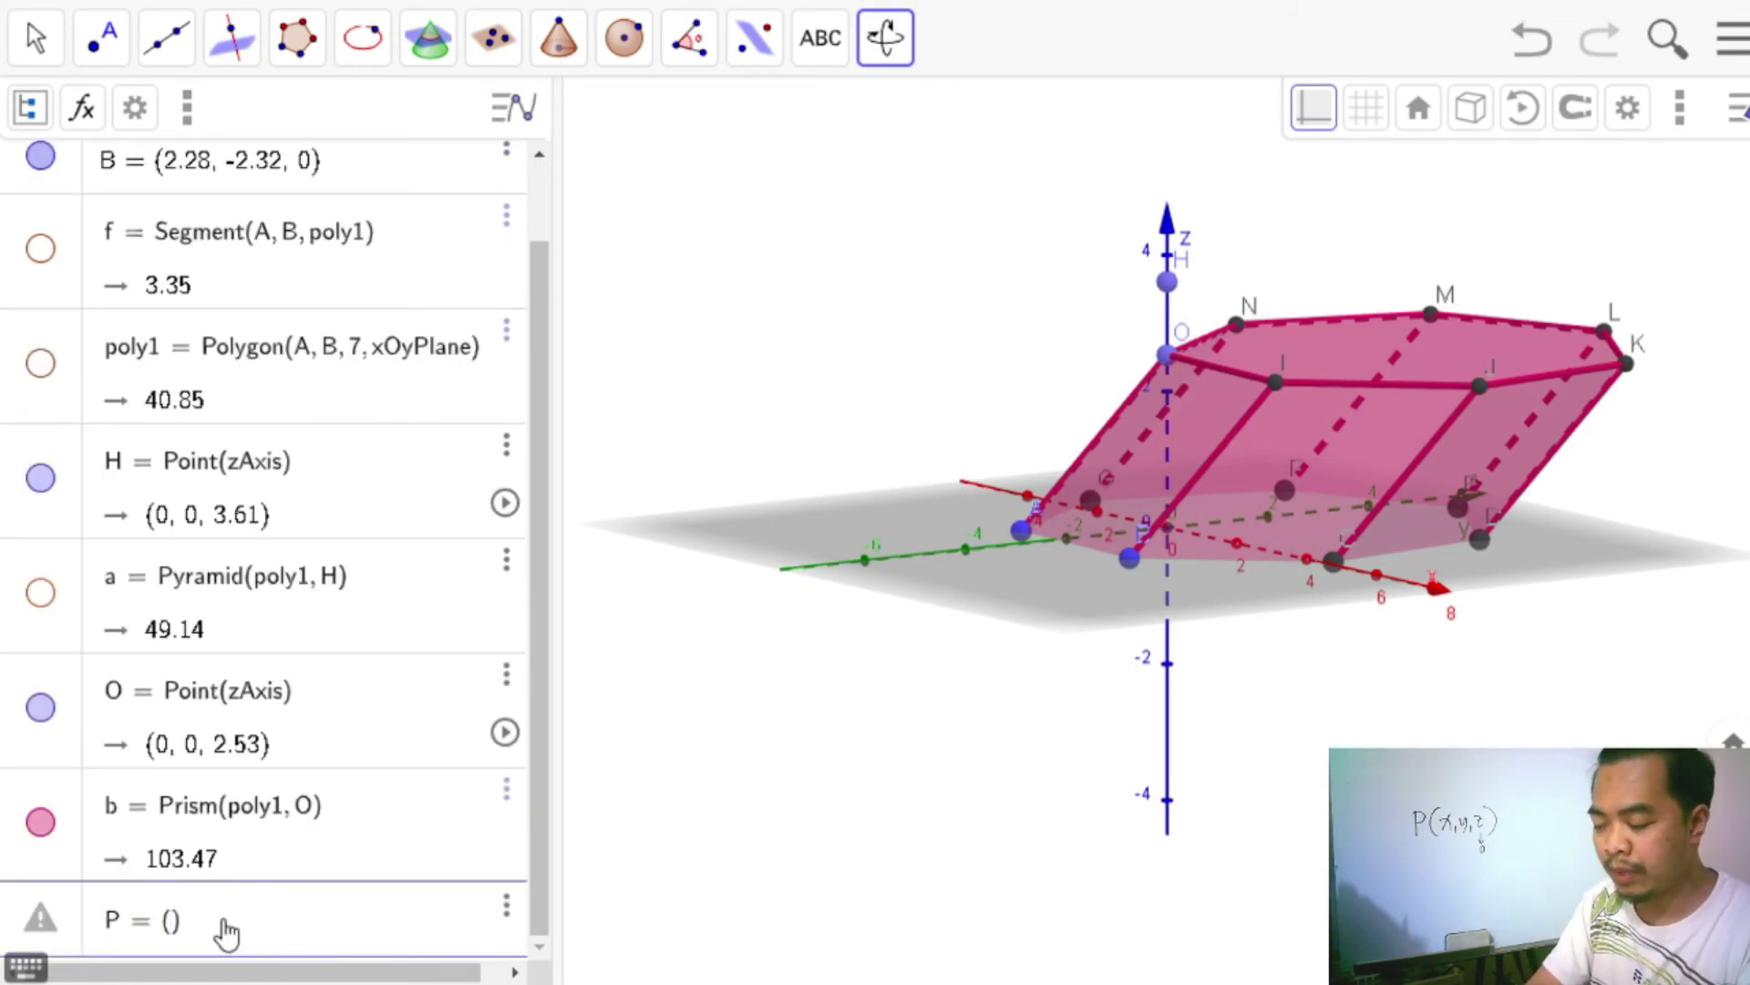
{"action": "type", "text": "0,0,"}
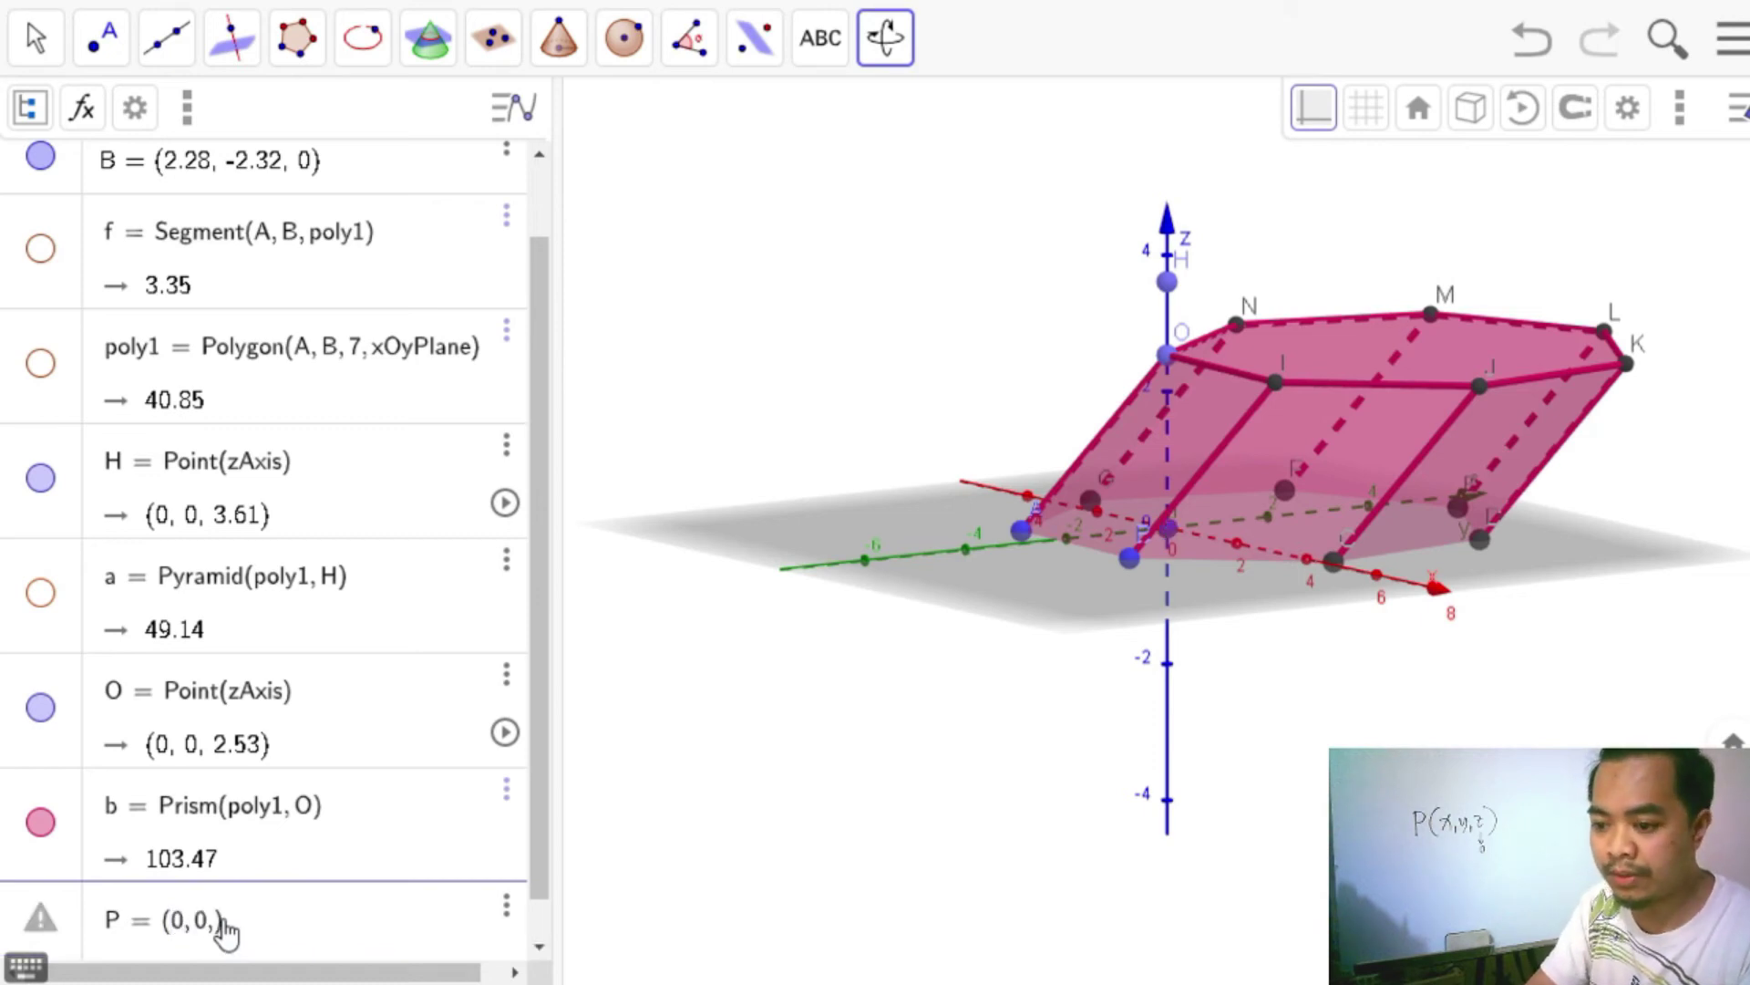
{"action": "type", "text": "0"}
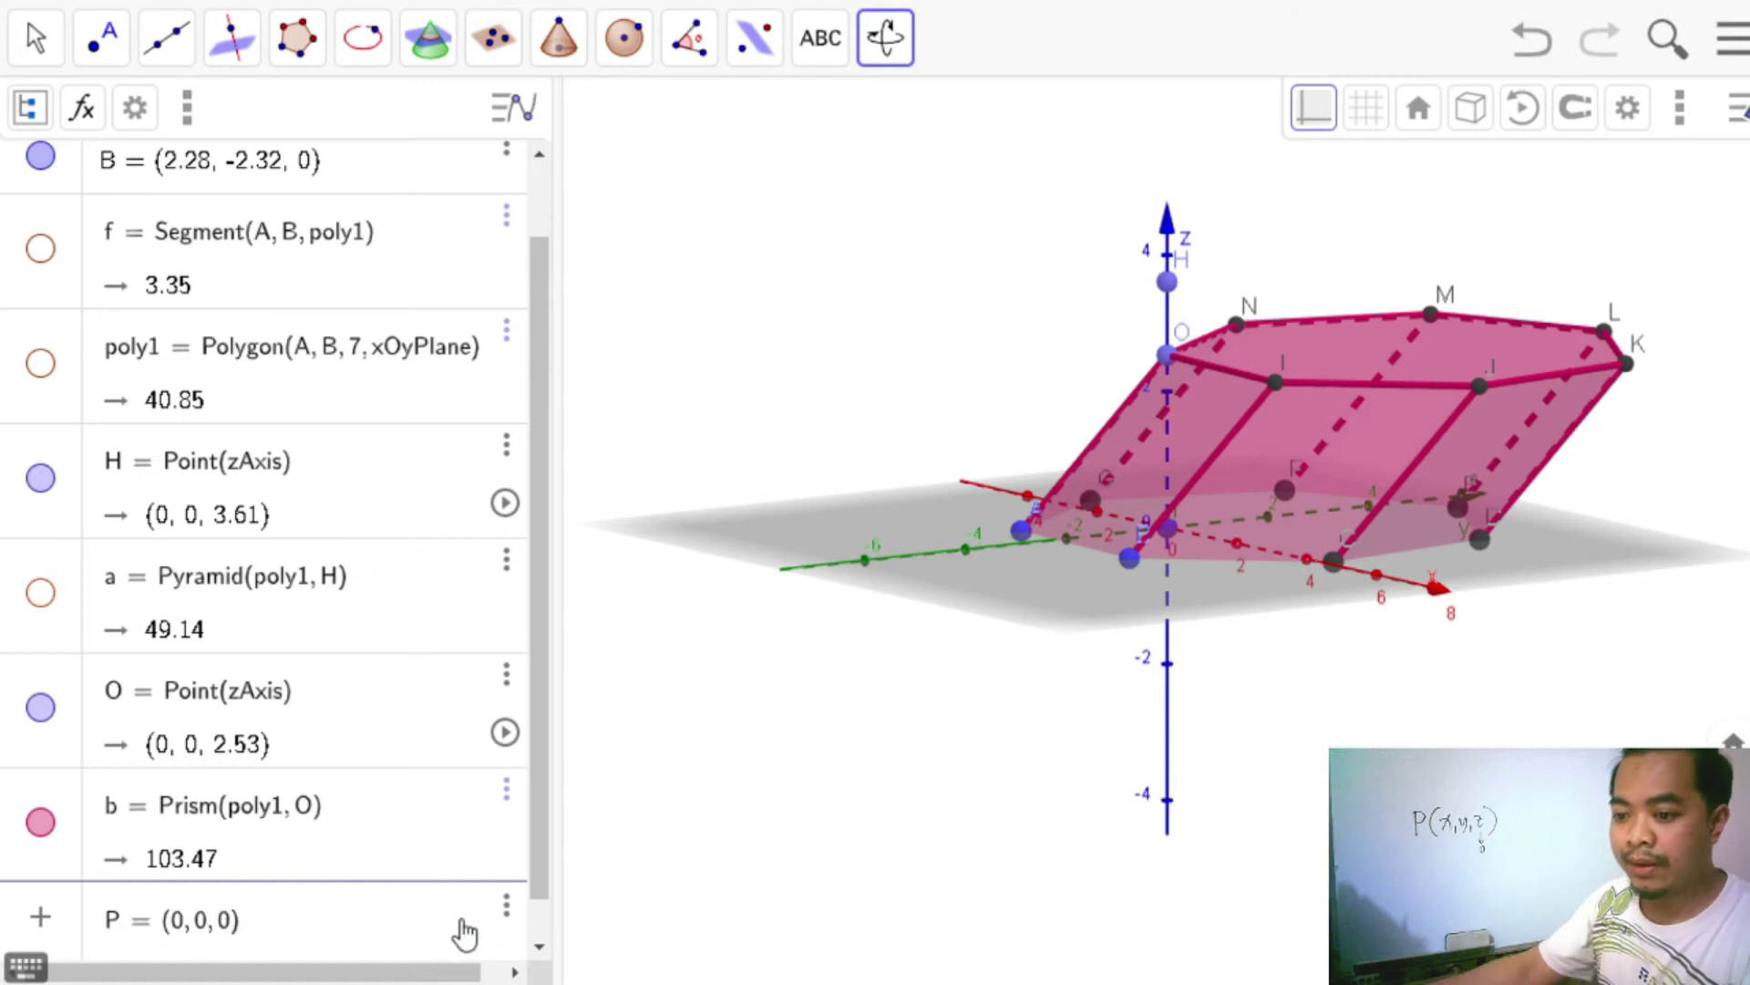
{"action": "left_click", "coordinate": [226, 925]}
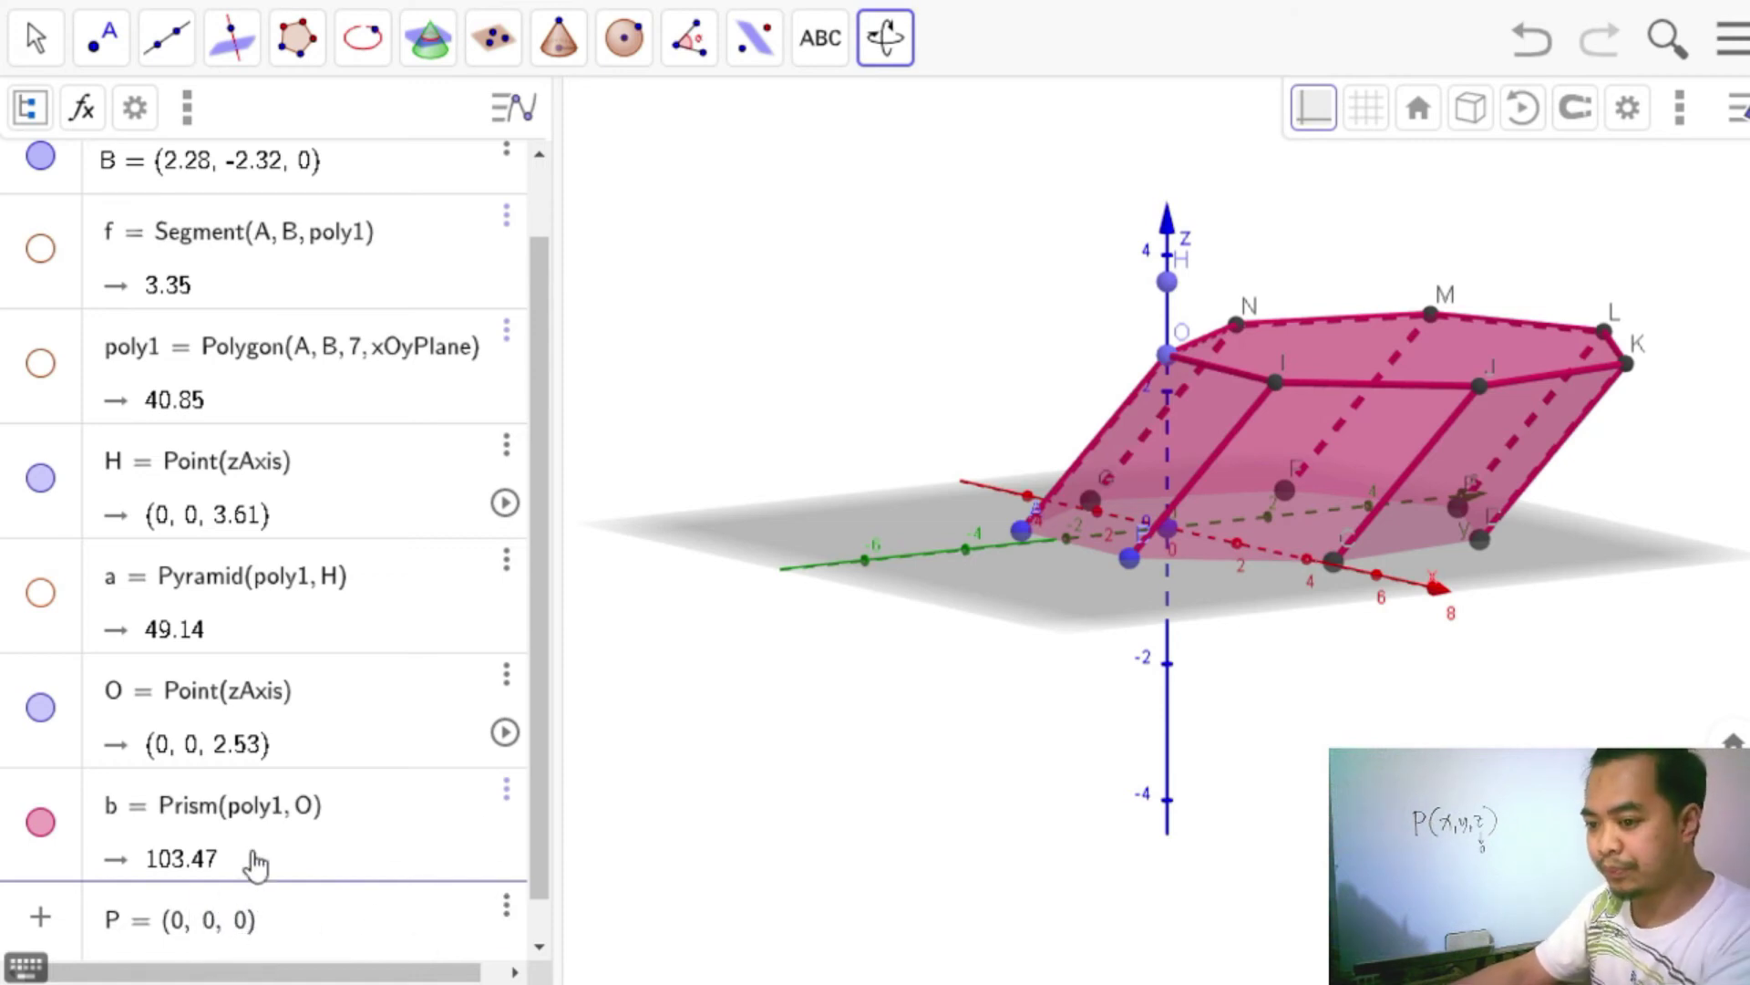
{"action": "key", "text": "Return"}
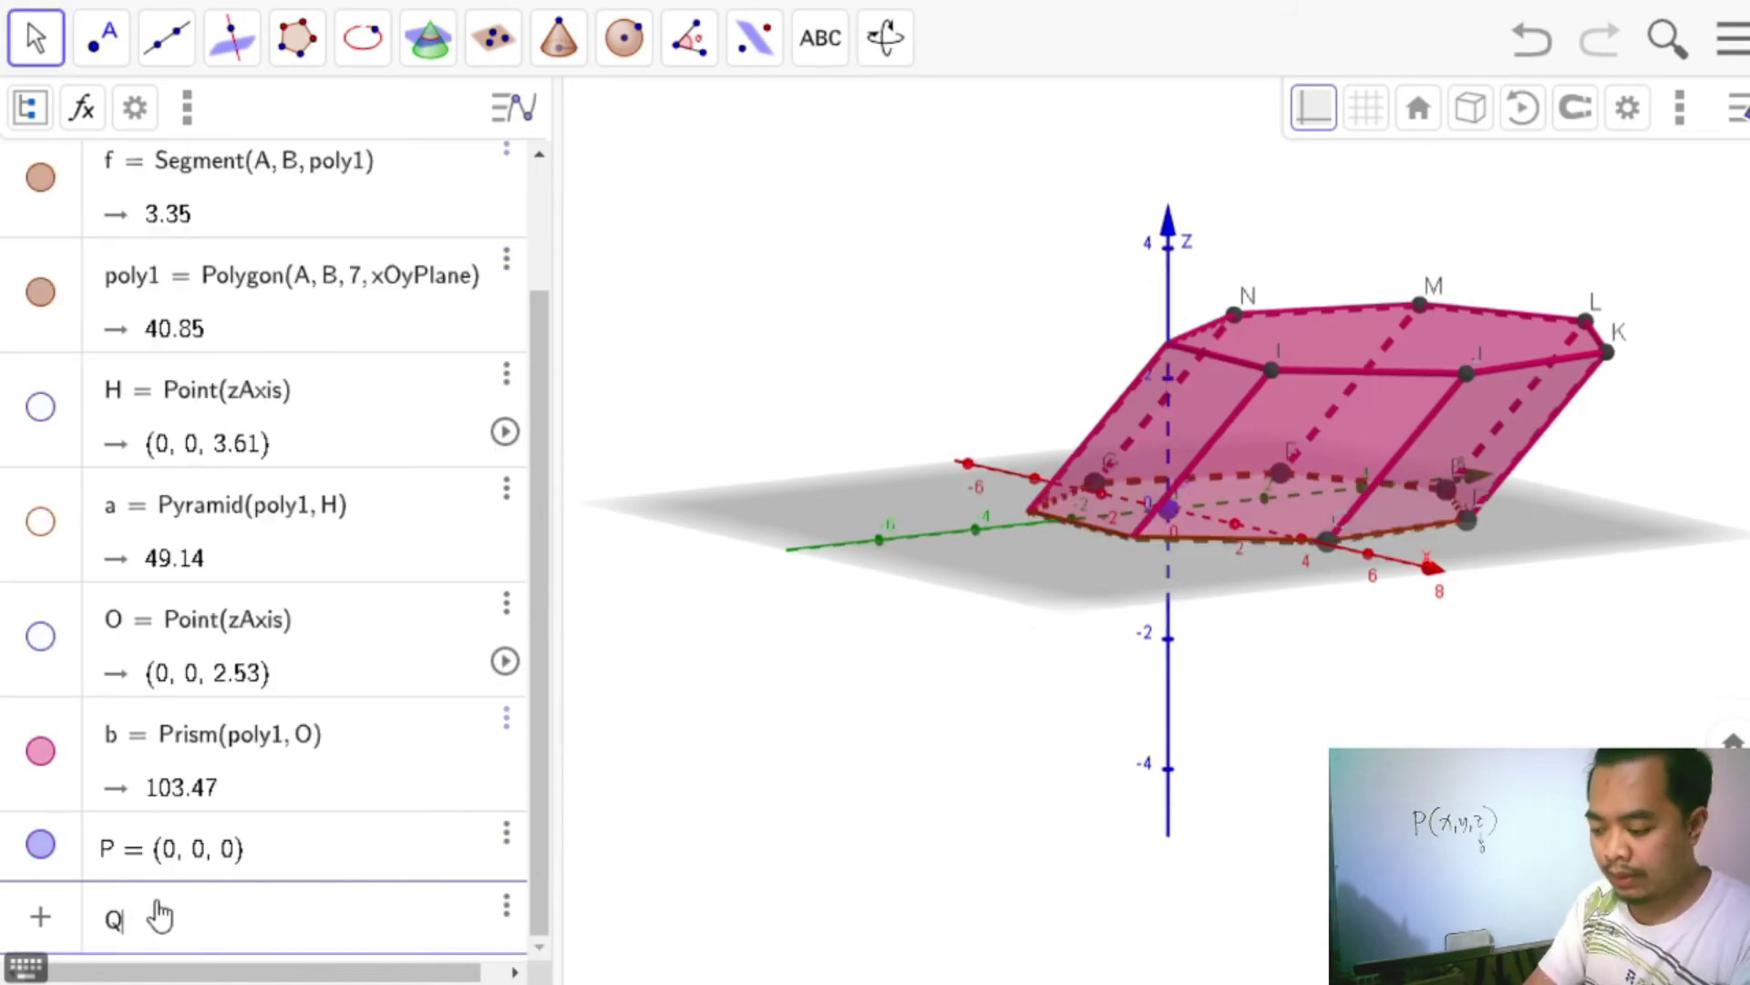
Define point Q on the z-axis as Q = (0, 0, 3).
{"action": "type", "text": "= "}
{"action": "type", "text": "("}
{"action": "type", "text": "0,0"}
{"action": "type", "text": ", 3"}
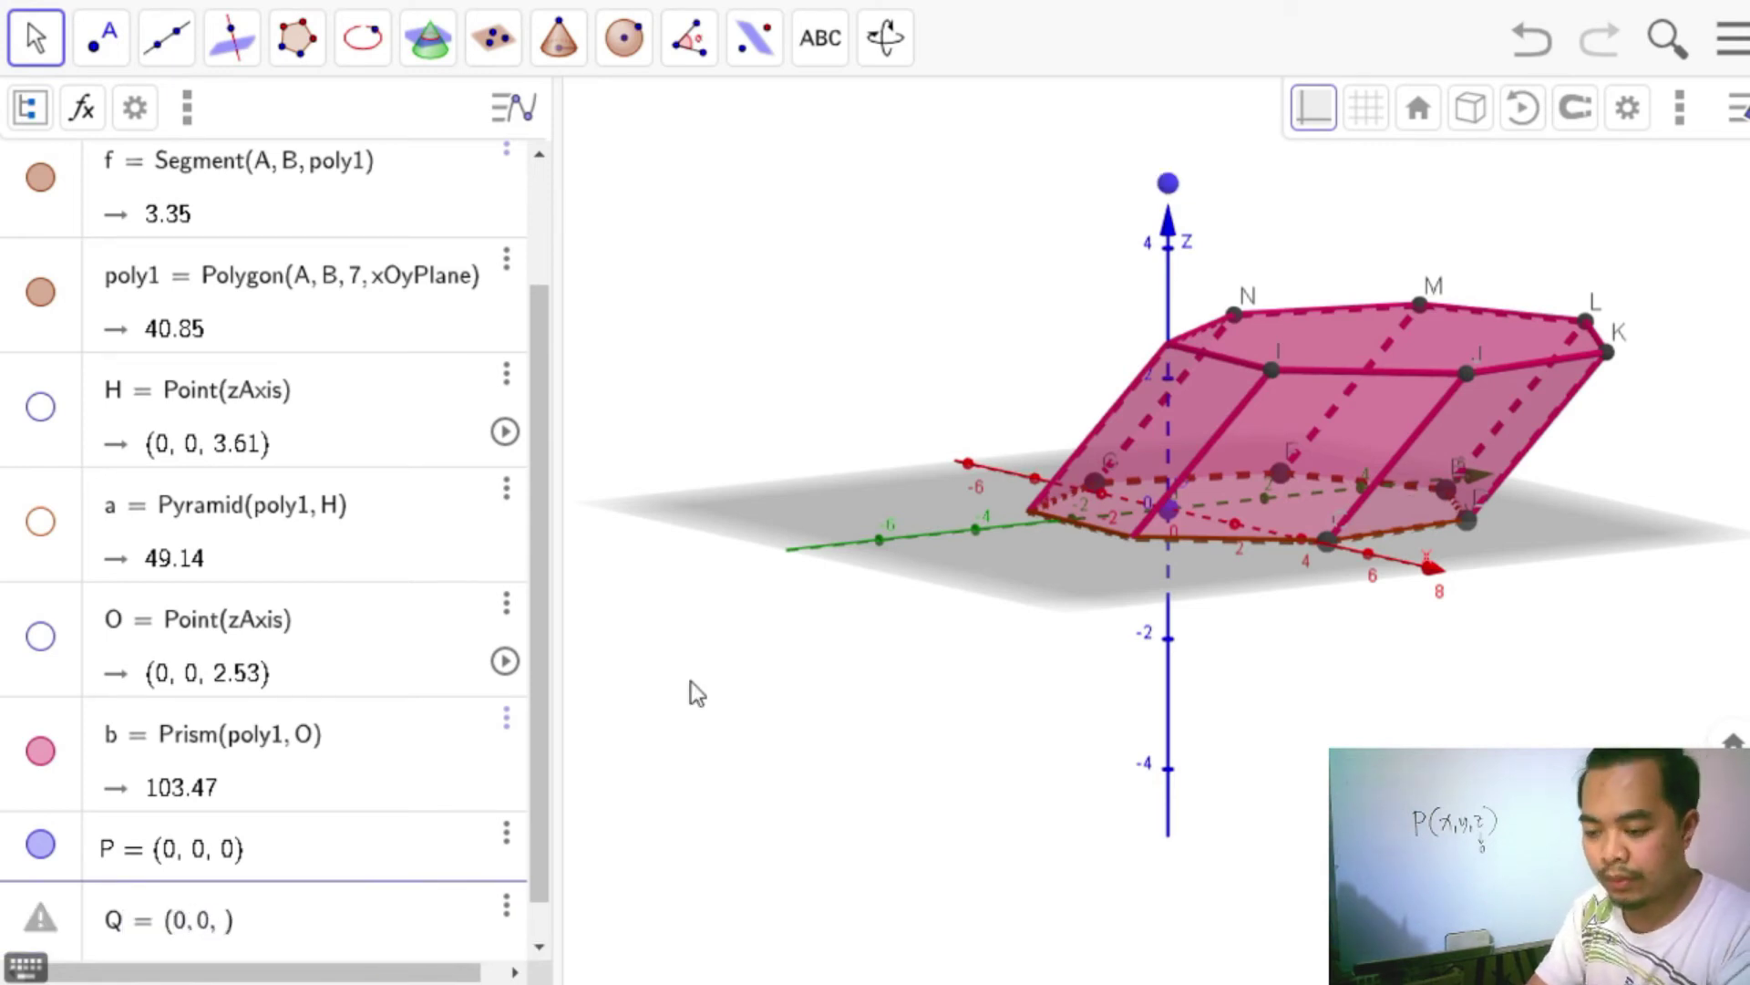
{"action": "key", "text": "Return"}
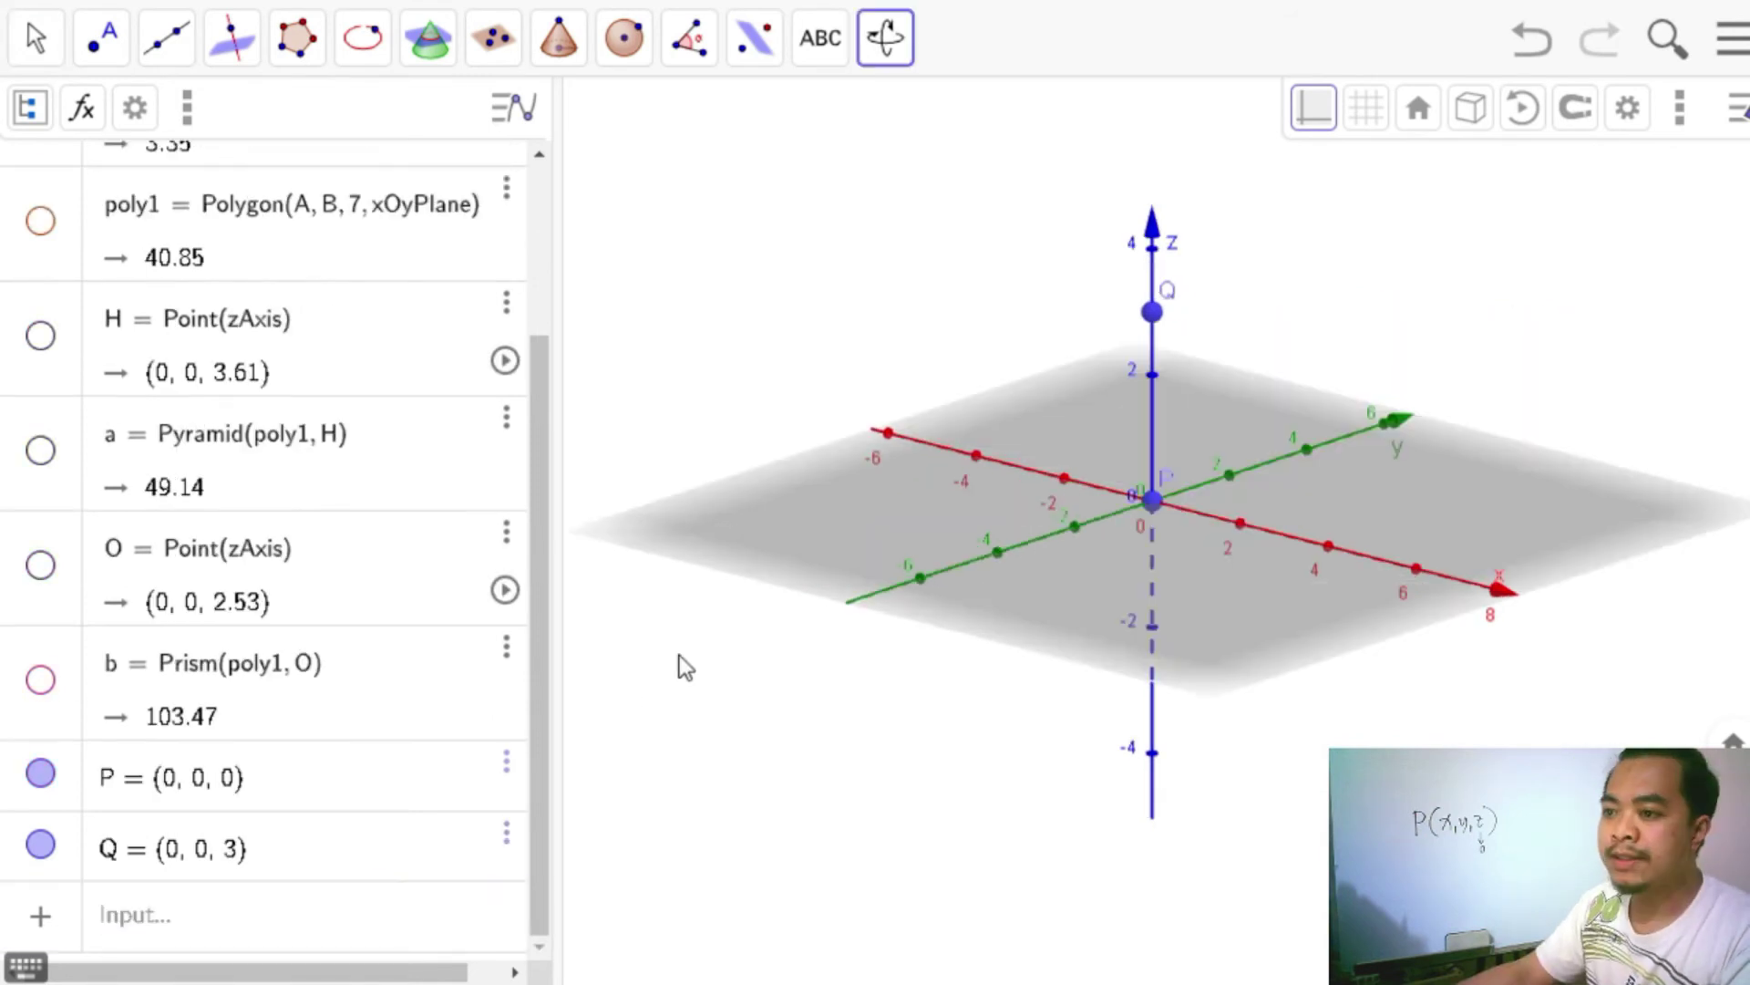
Create a cone by command with base centre P, apex Q and radius 6, entered as cone(P, Q, 6).
{"action": "left_click", "coordinate": [560, 44]}
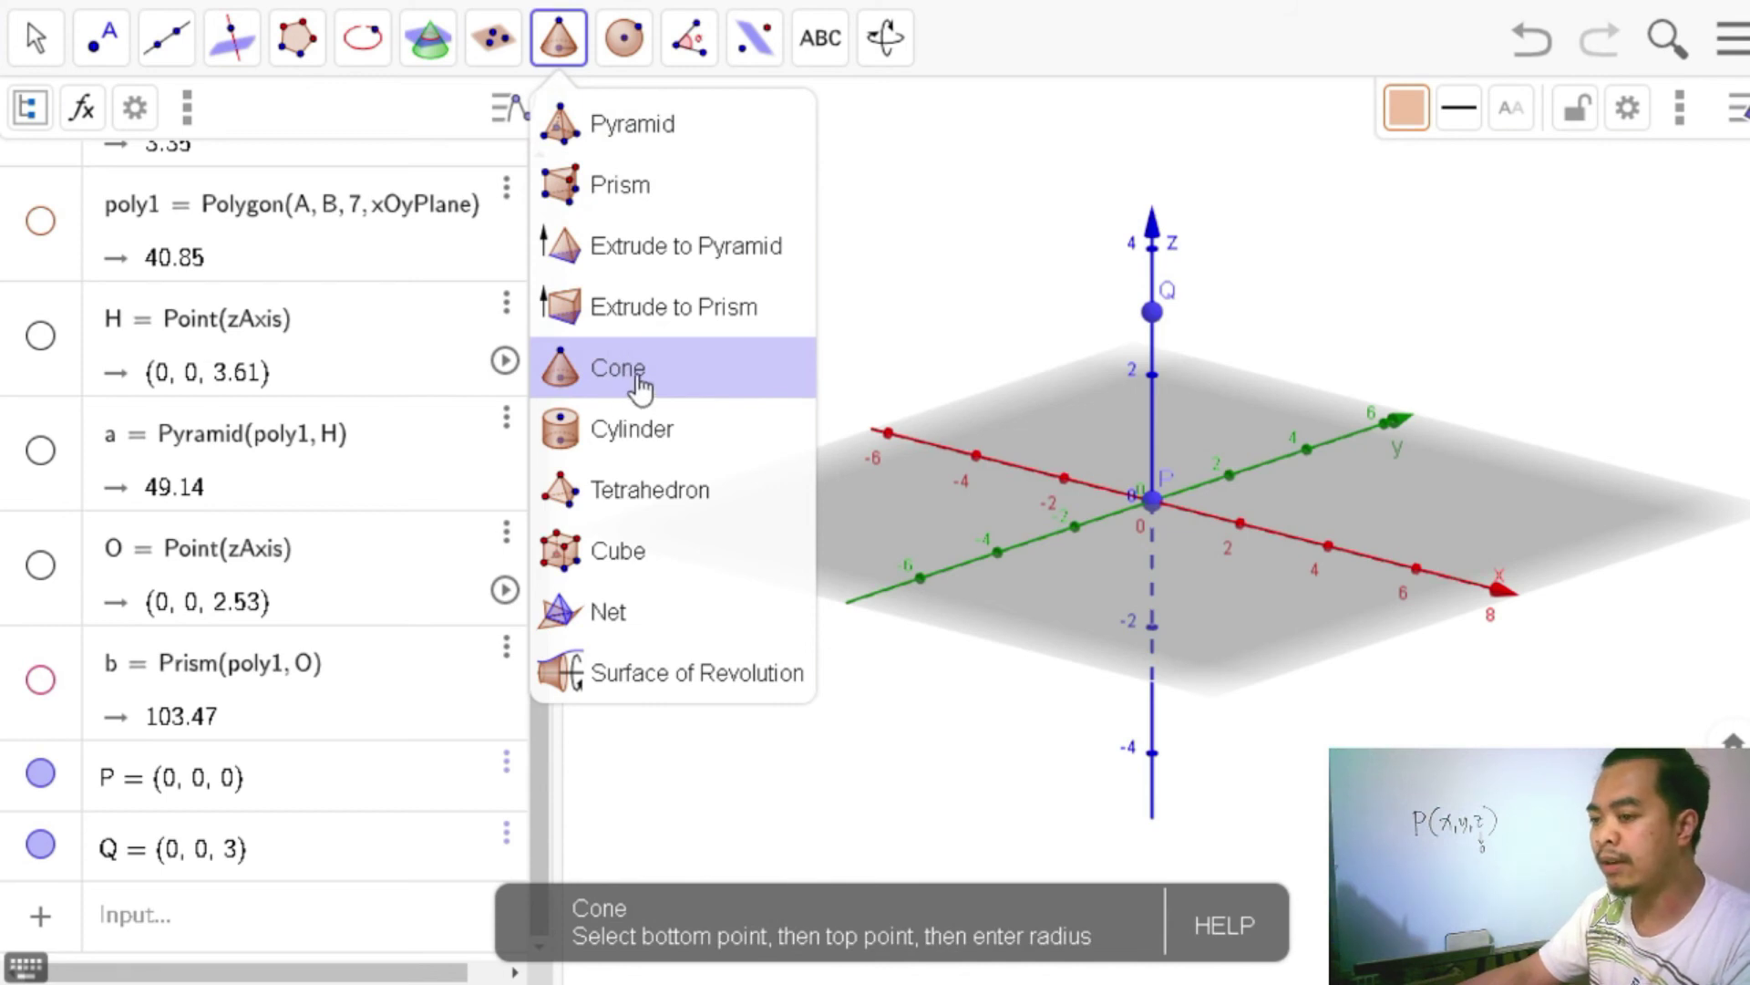
{"action": "left_click", "coordinate": [130, 911]}
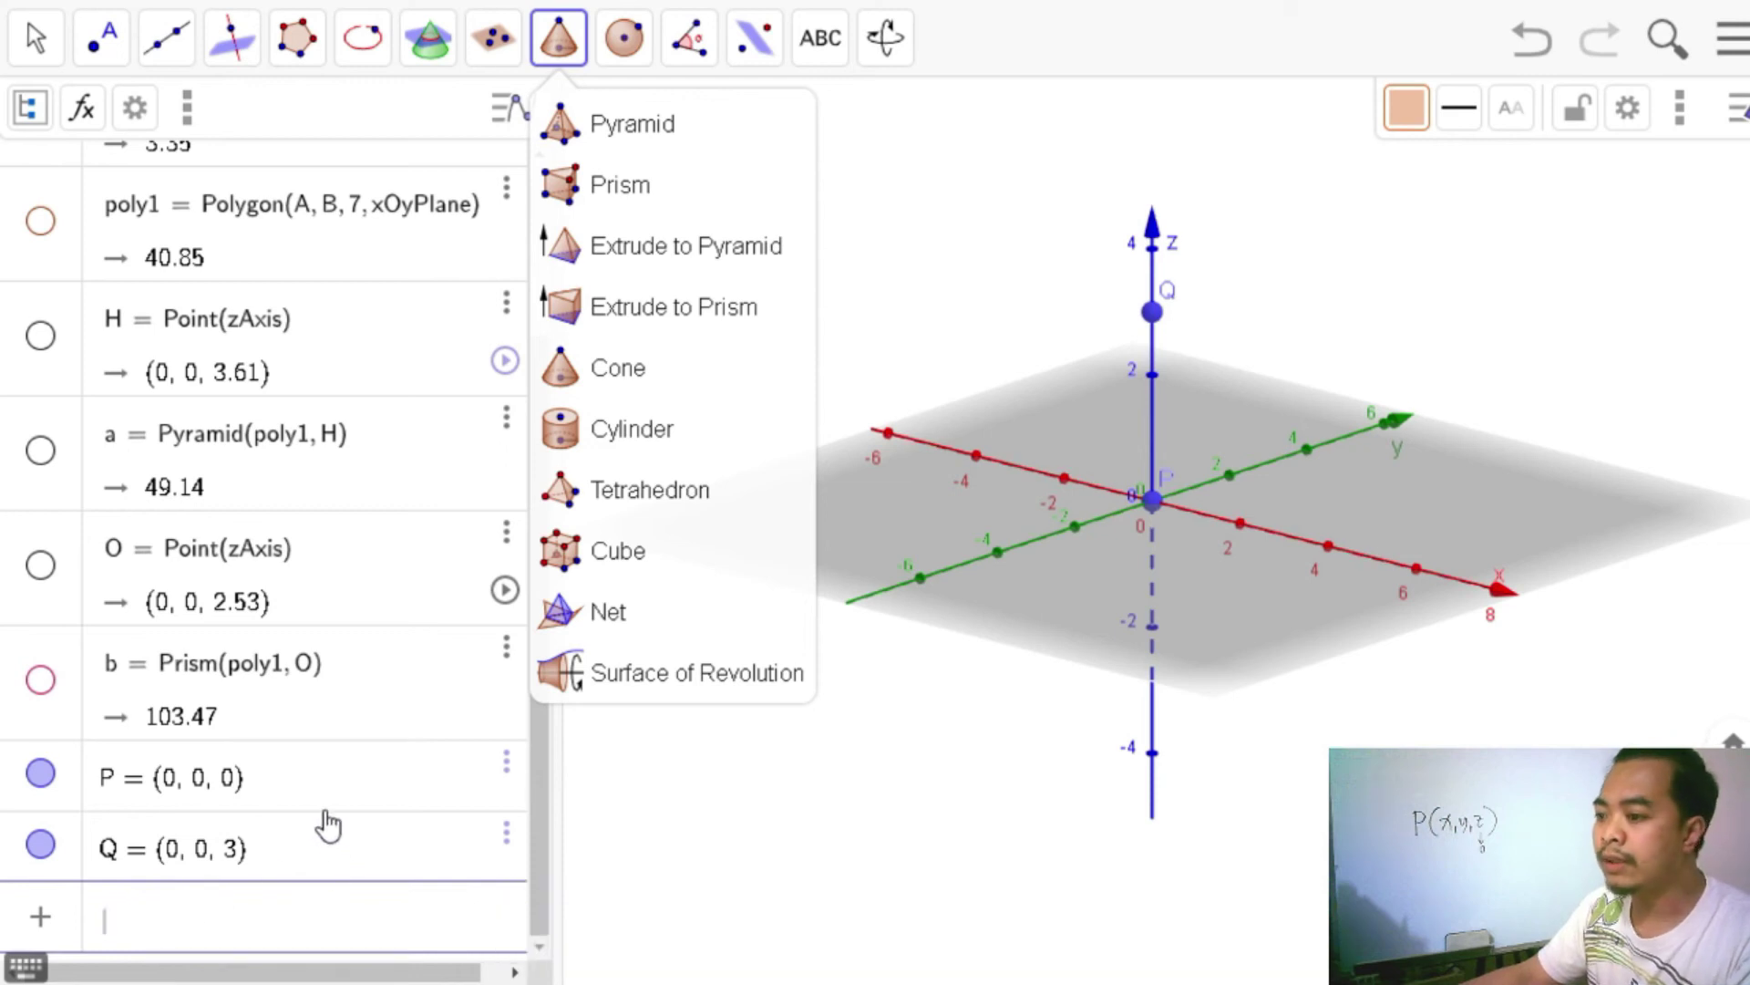
{"action": "type", "text": "cone(P"}
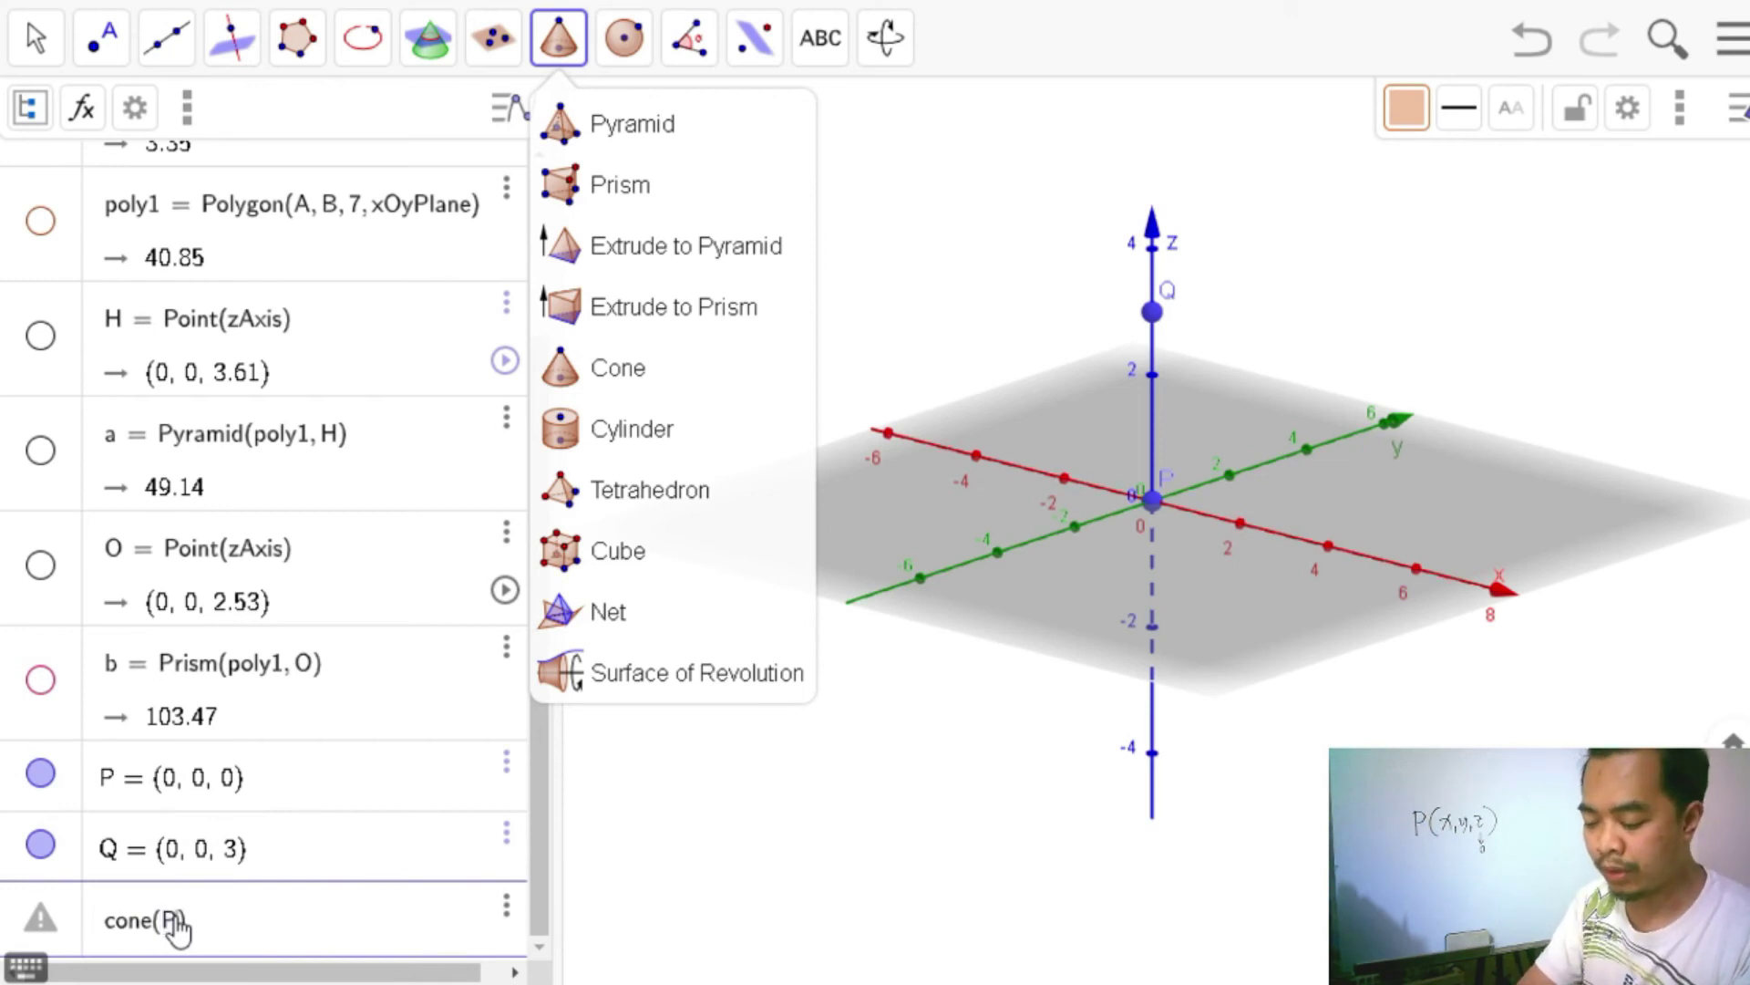
{"action": "type", "text": ", Q,"}
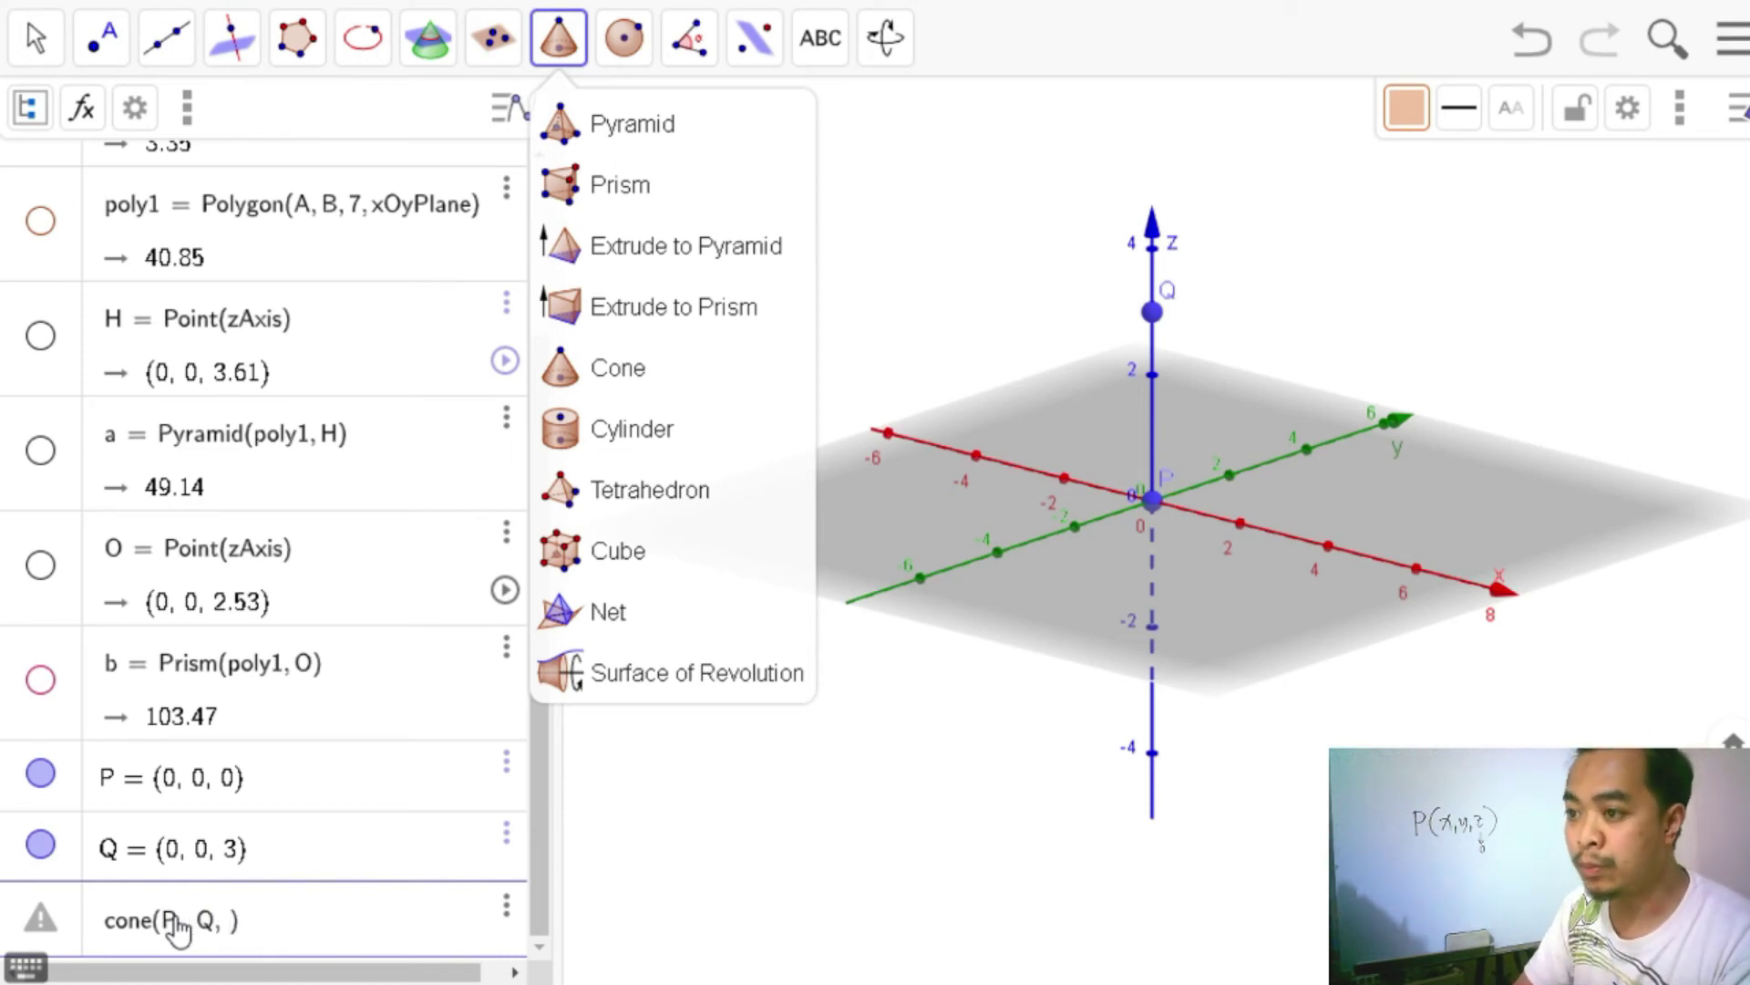
{"action": "type", "text": "6"}
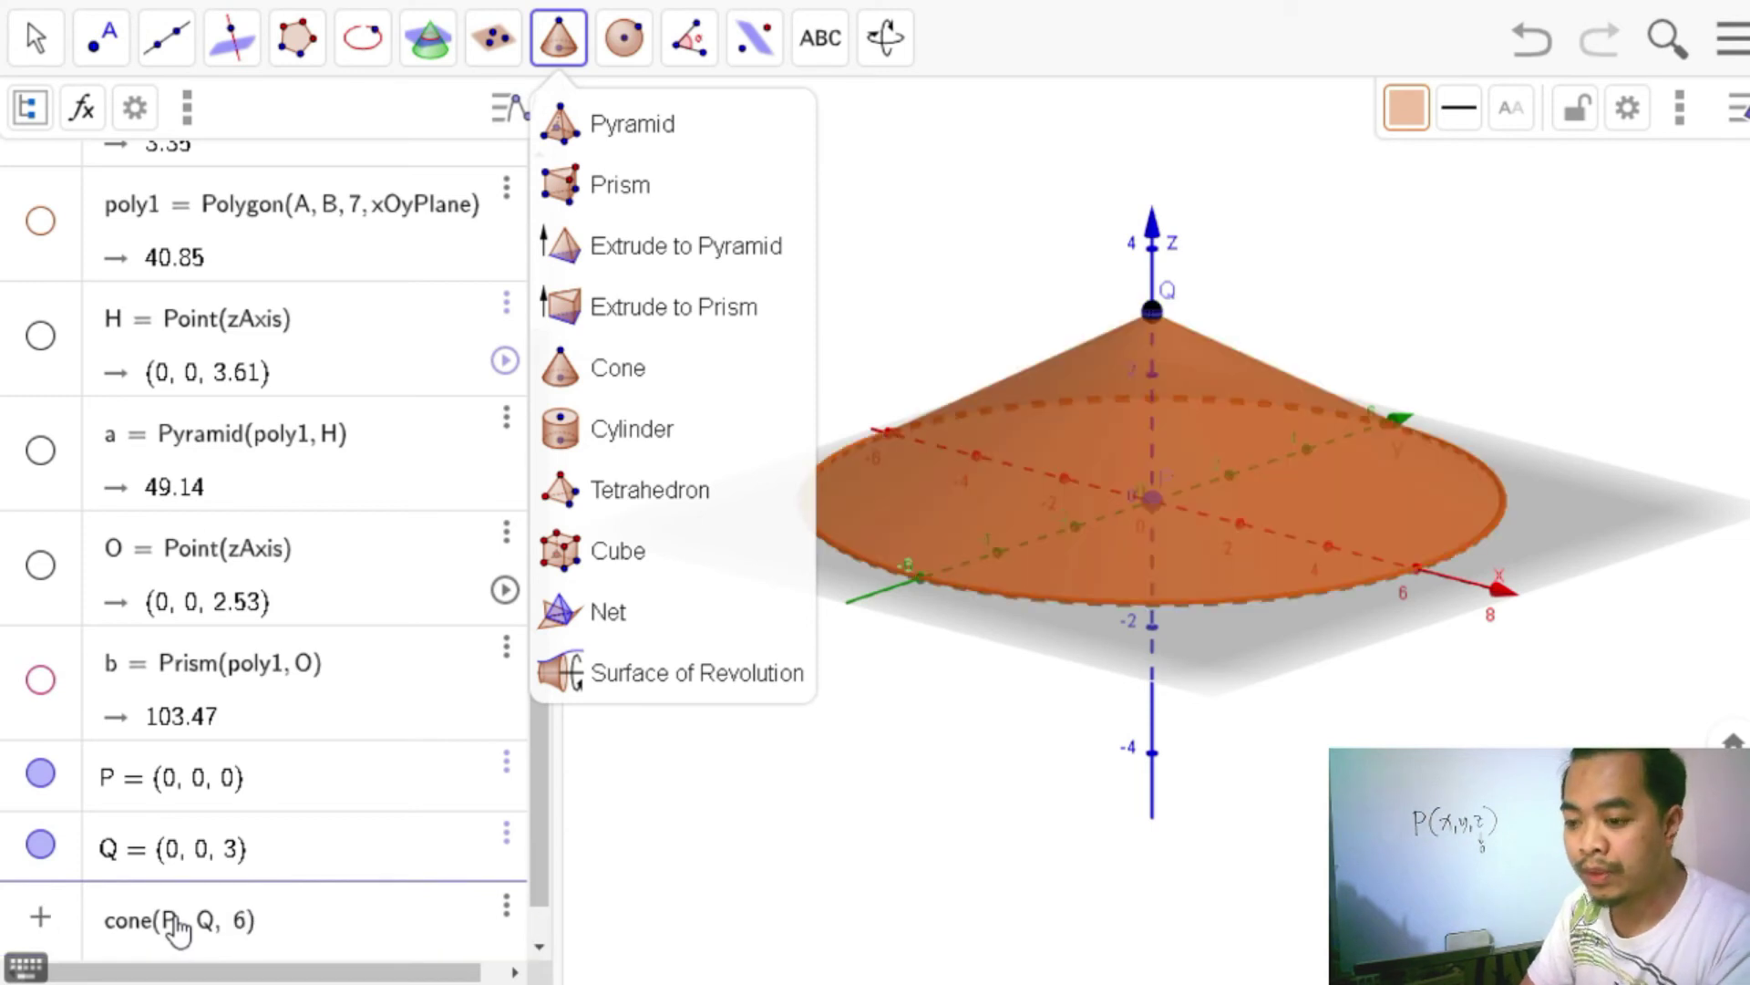
{"action": "key", "text": "Return"}
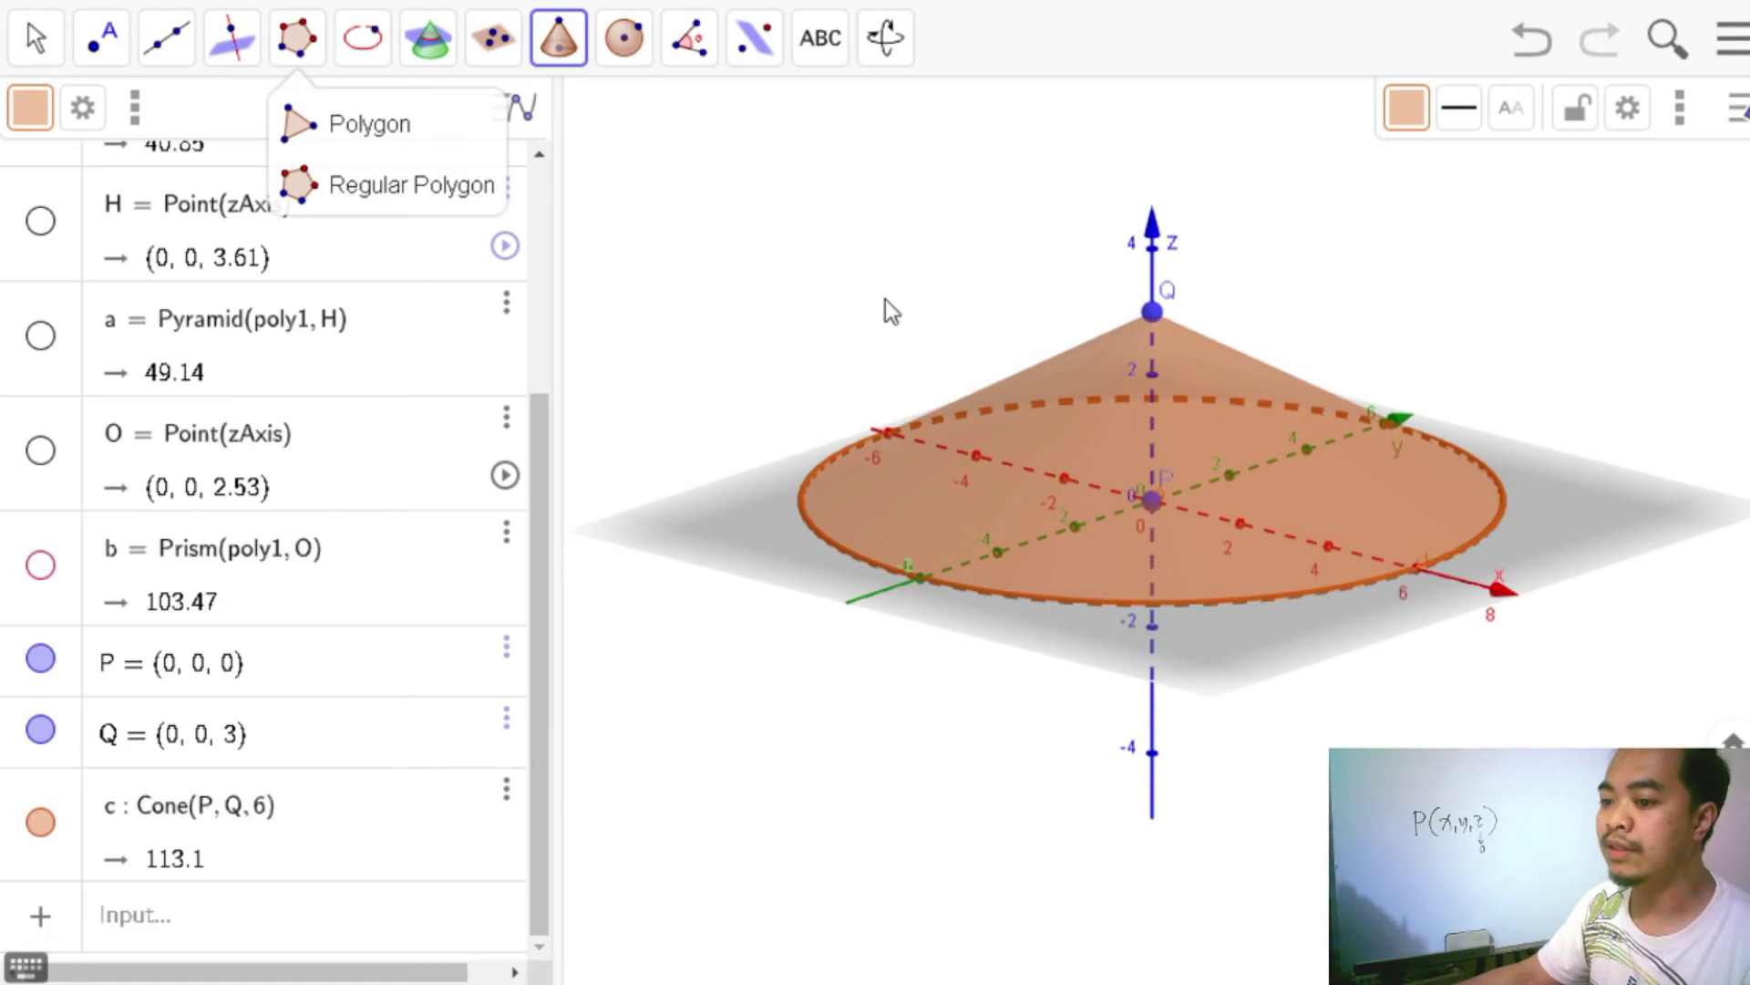
Place a point on the cone's base circle at about (5.1, -3.16, 0) and try to delete it.
{"action": "left_click_drag", "start_coordinate": [1313, 606], "coordinate": [1254, 599]}
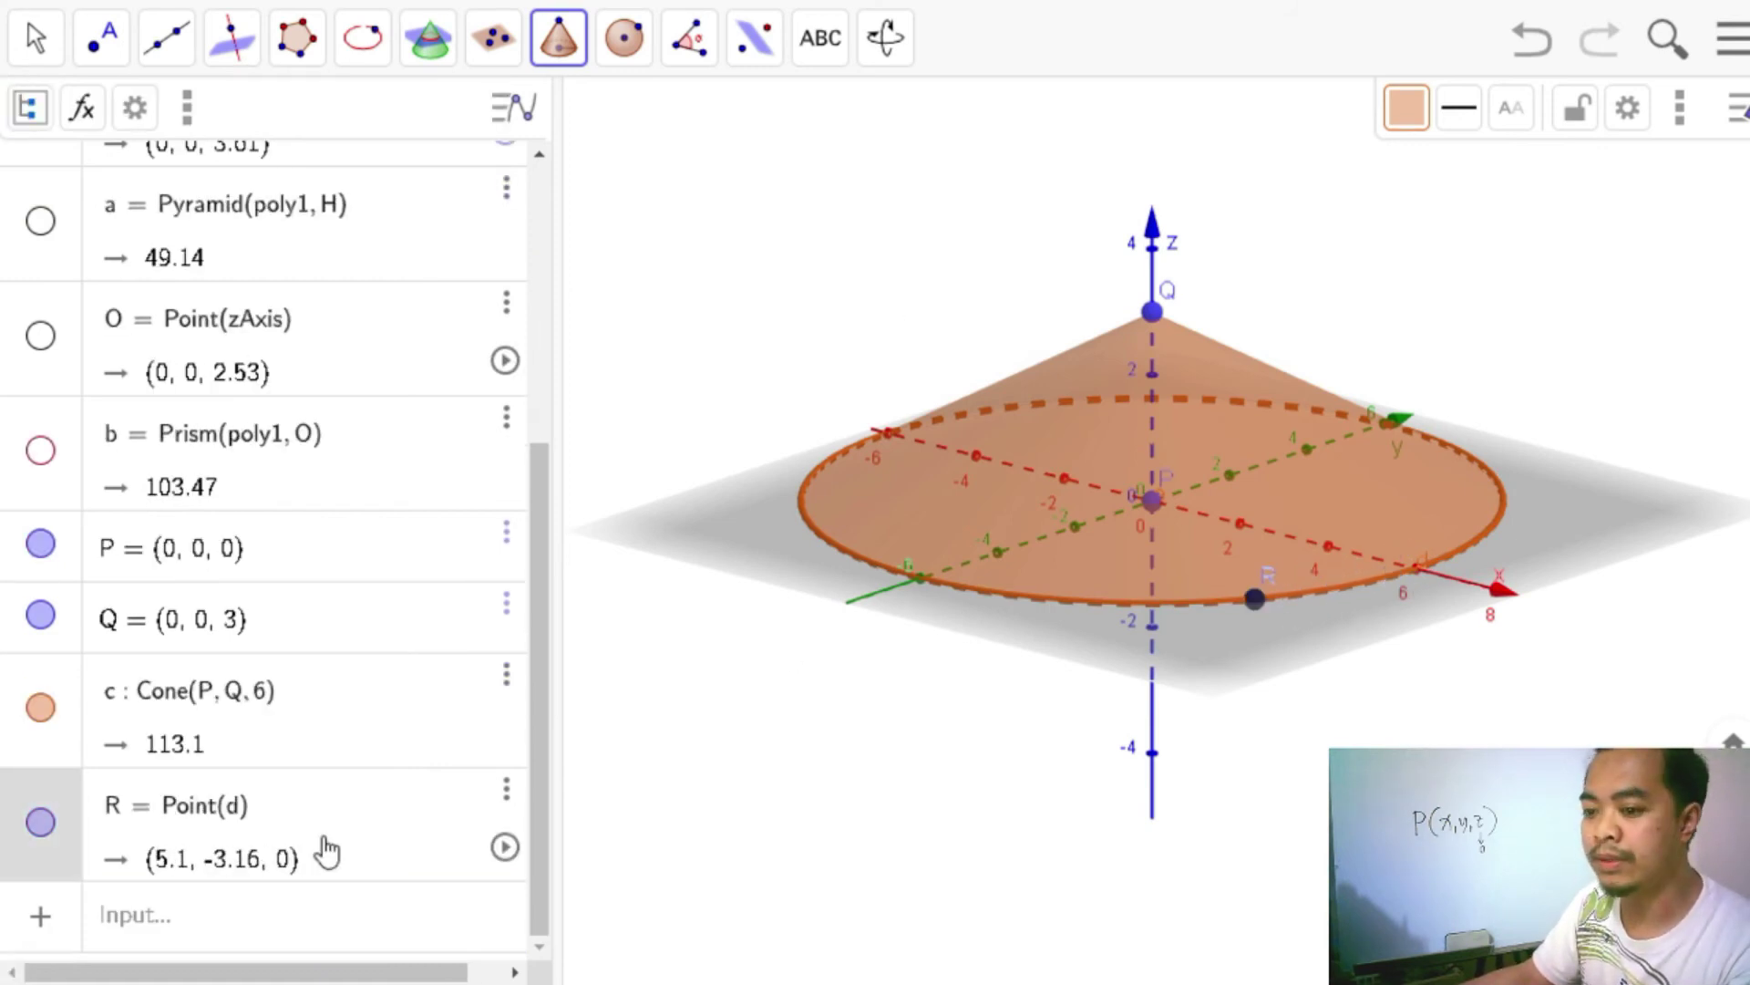
{"action": "left_click", "coordinate": [507, 793]}
{"action": "left_click", "coordinate": [627, 889]}
{"action": "key", "text": "ctrl+z"}
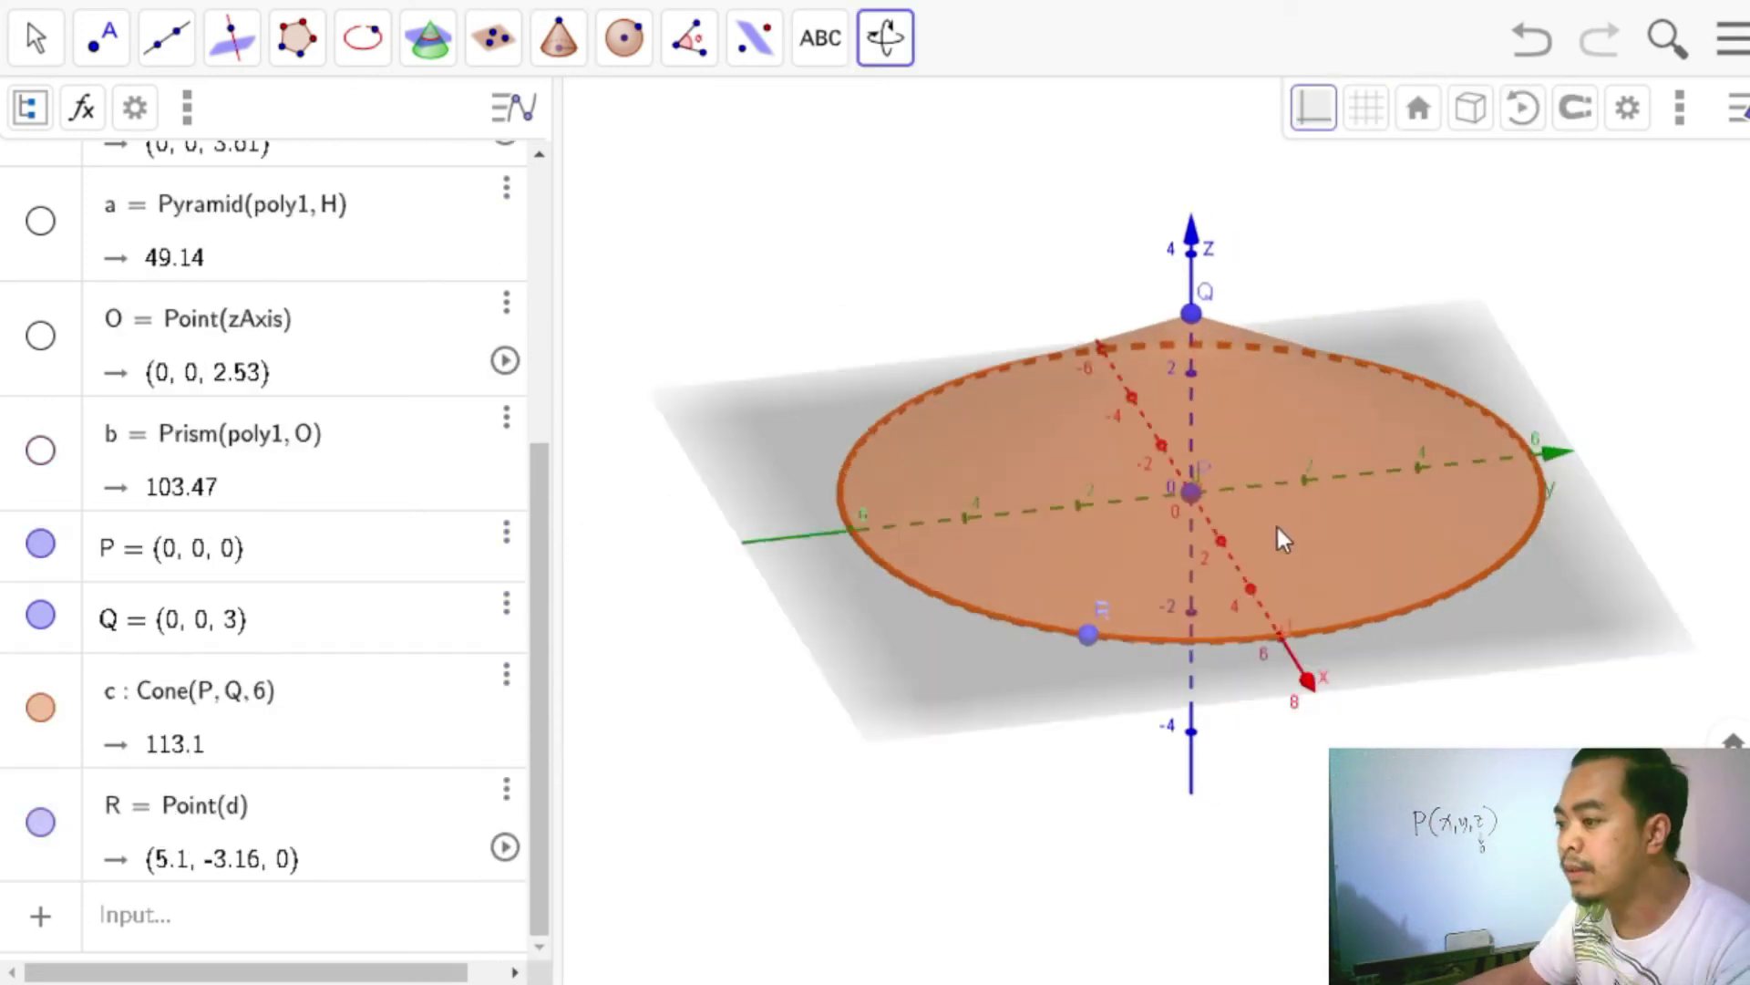
Show the prism together with the cone and hide it again.
{"action": "mouse_move", "coordinate": [1260, 511]}
{"action": "left_mouse_down"}
{"action": "mouse_move", "coordinate": [1245, 508]}
{"action": "mouse_move", "coordinate": [1283, 531]}
{"action": "mouse_move", "coordinate": [1282, 514]}
{"action": "left_mouse_up"}
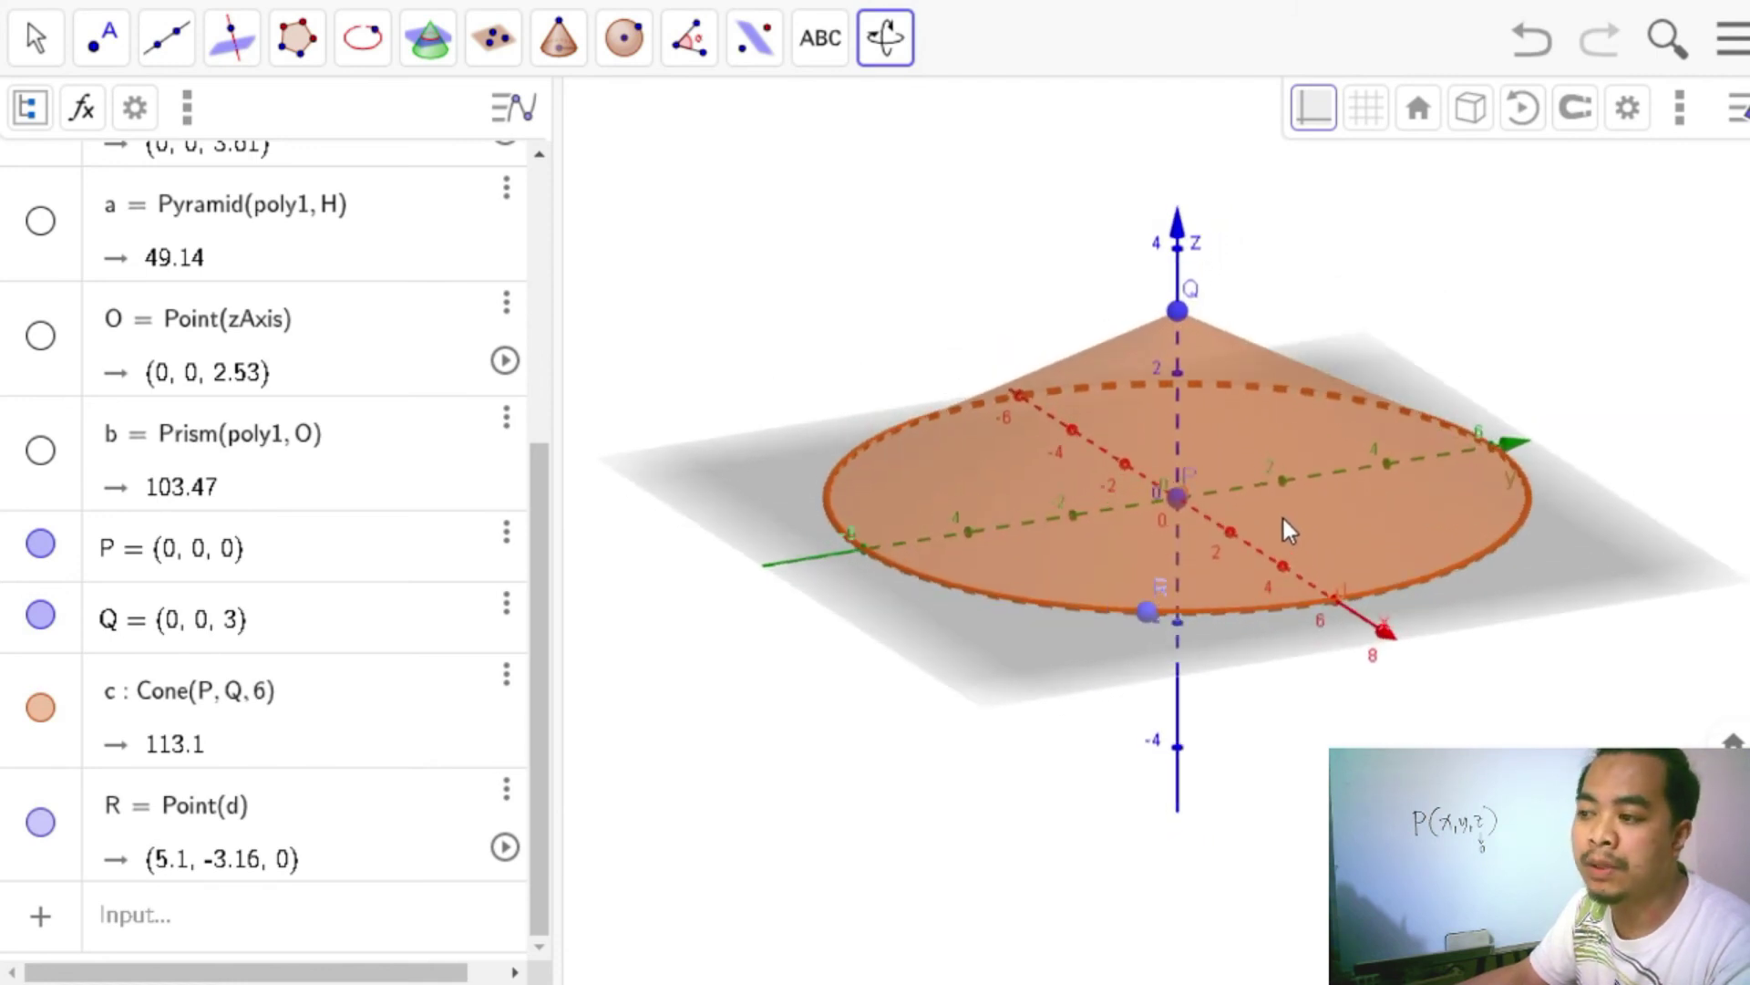
{"action": "scroll", "coordinate": [174, 610], "scroll_direction": "up", "scroll_amount": 5}
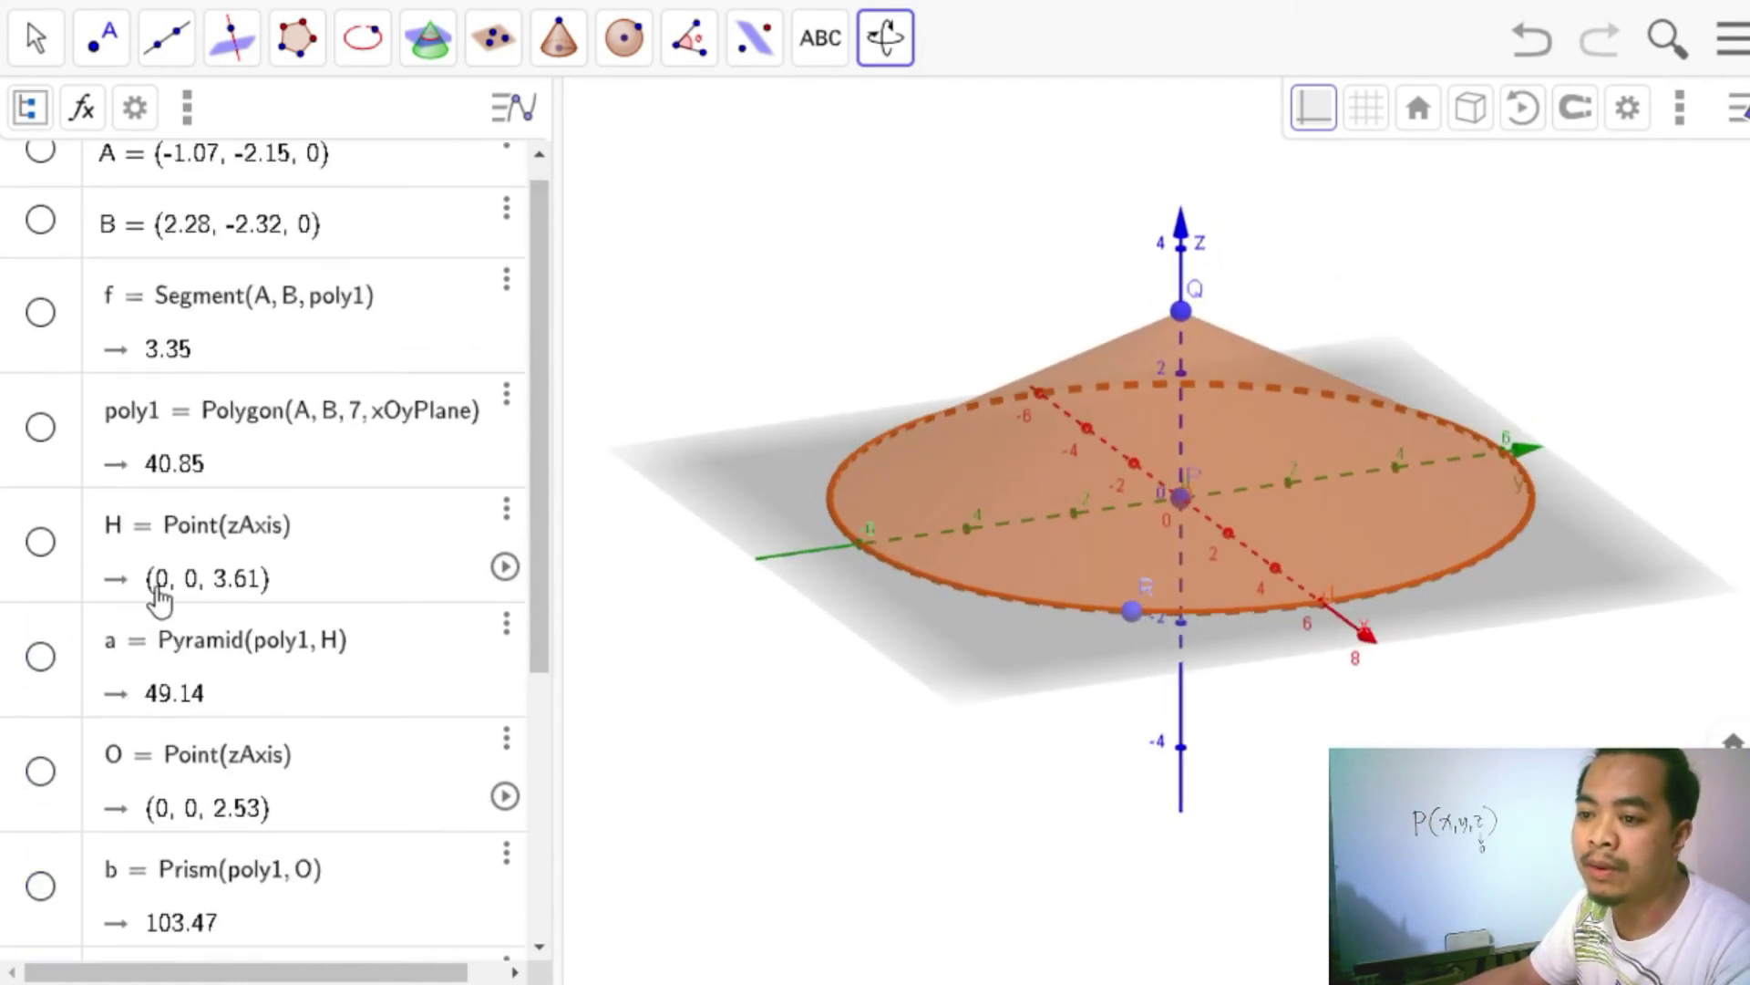
{"action": "scroll", "coordinate": [146, 607], "scroll_direction": "down", "scroll_amount": 4}
{"action": "left_click", "coordinate": [40, 595]}
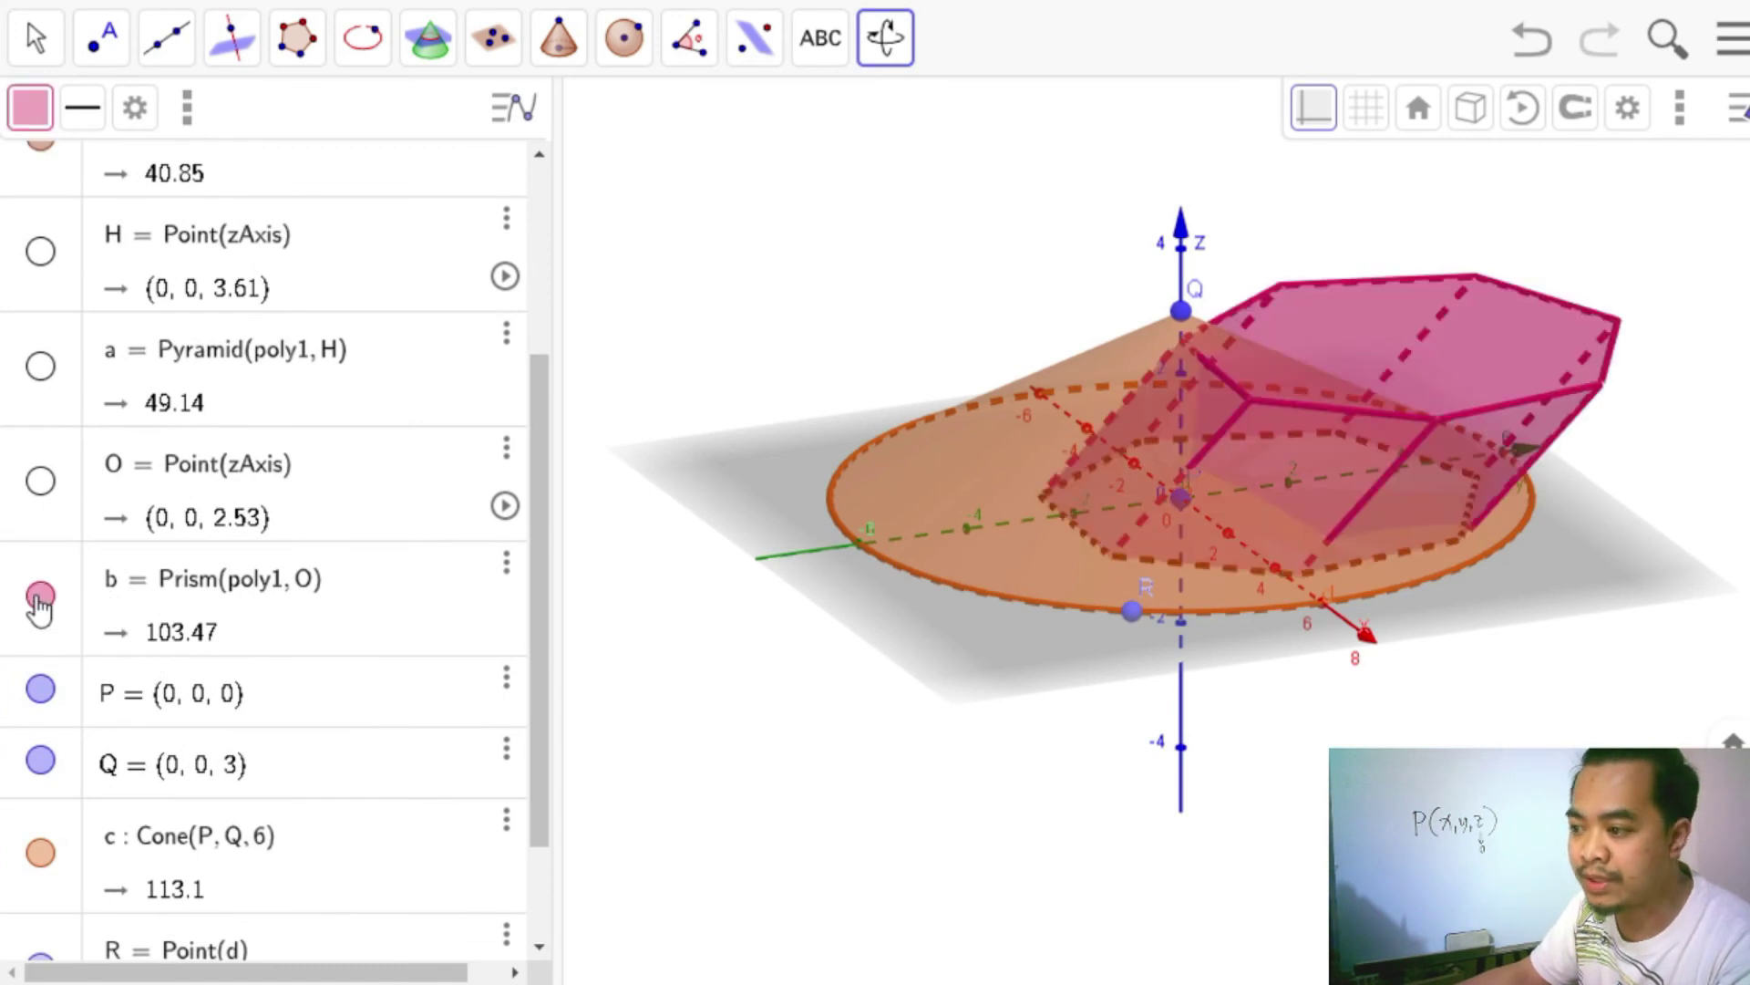
{"action": "left_click", "coordinate": [41, 595]}
{"action": "scroll", "coordinate": [437, 684], "scroll_direction": "down", "scroll_amount": 1}
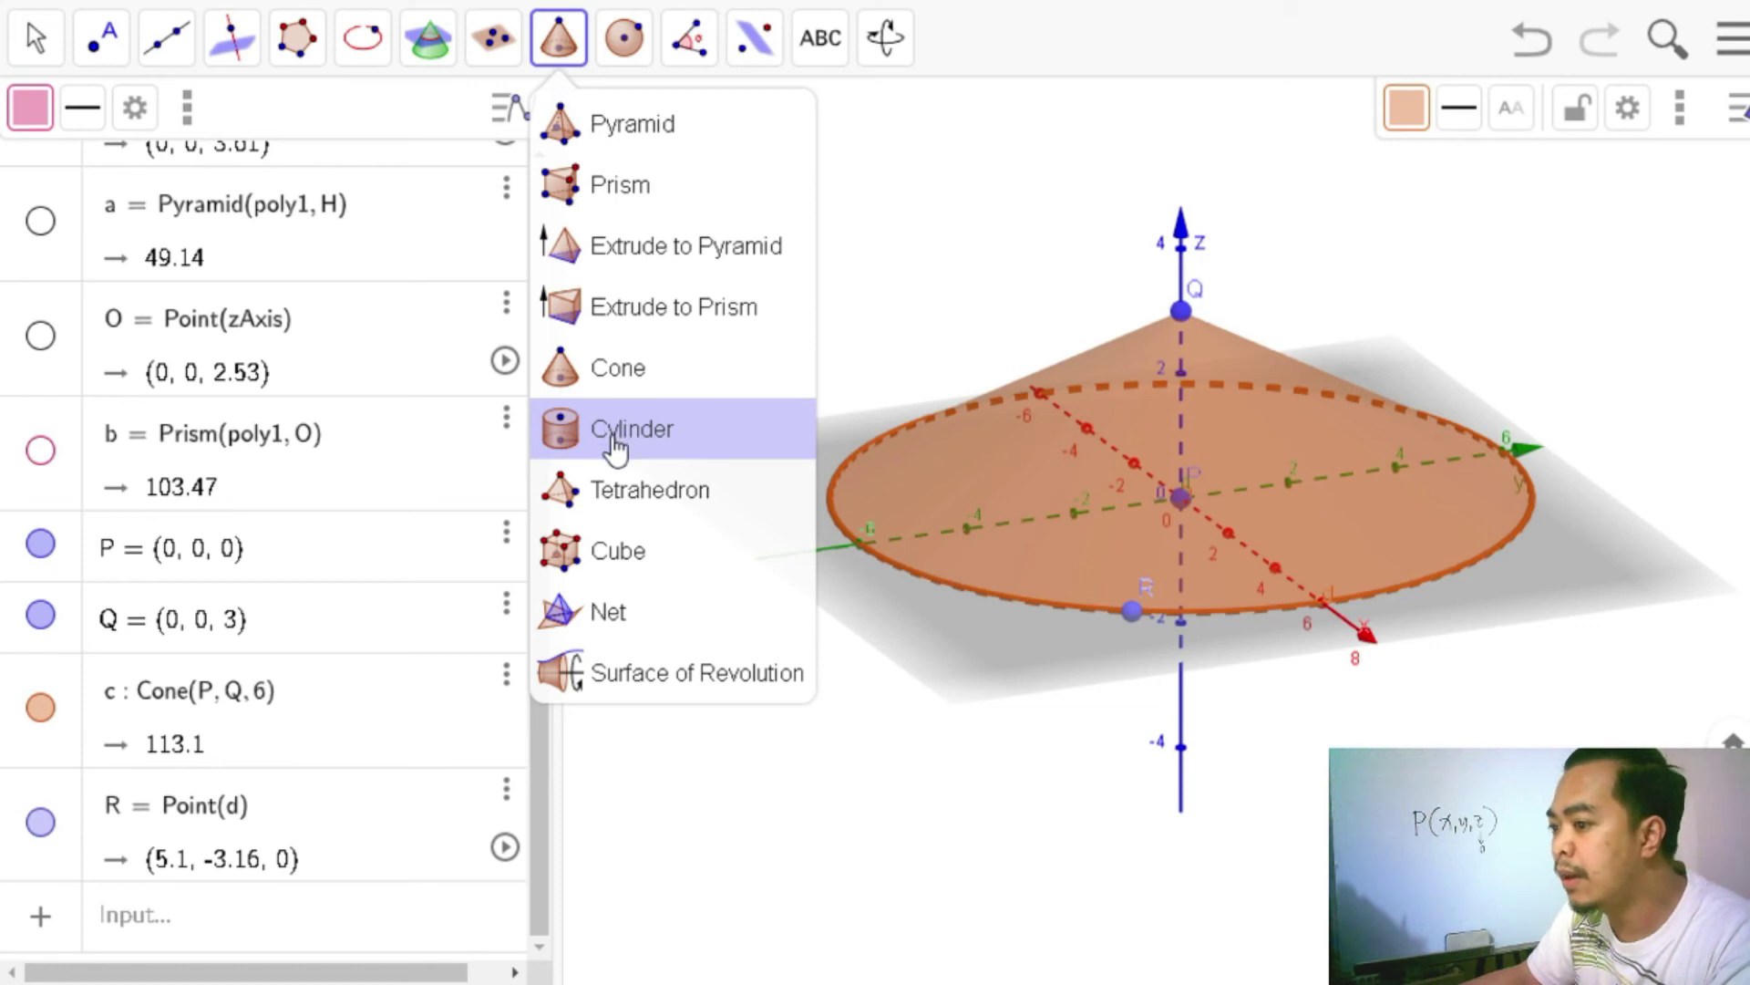
Delete point R from the cone's base circle.
{"action": "left_click", "coordinate": [127, 921]}
{"action": "left_click", "coordinate": [506, 788]}
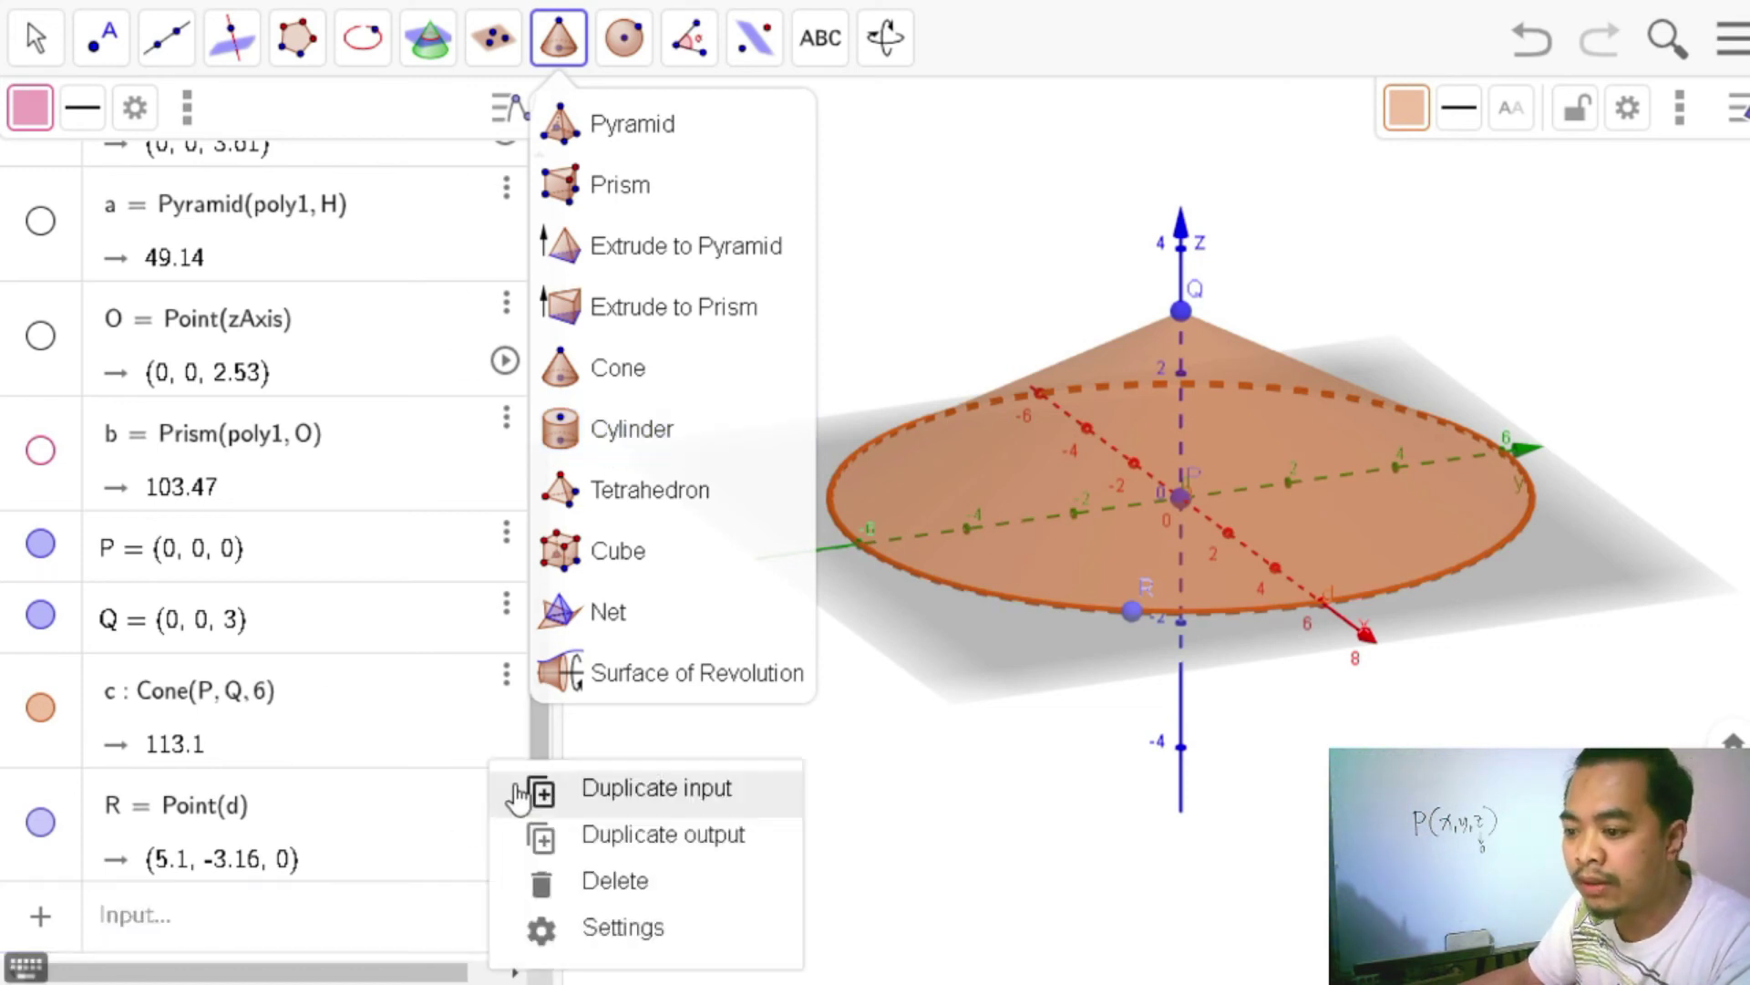
{"action": "left_click", "coordinate": [597, 885]}
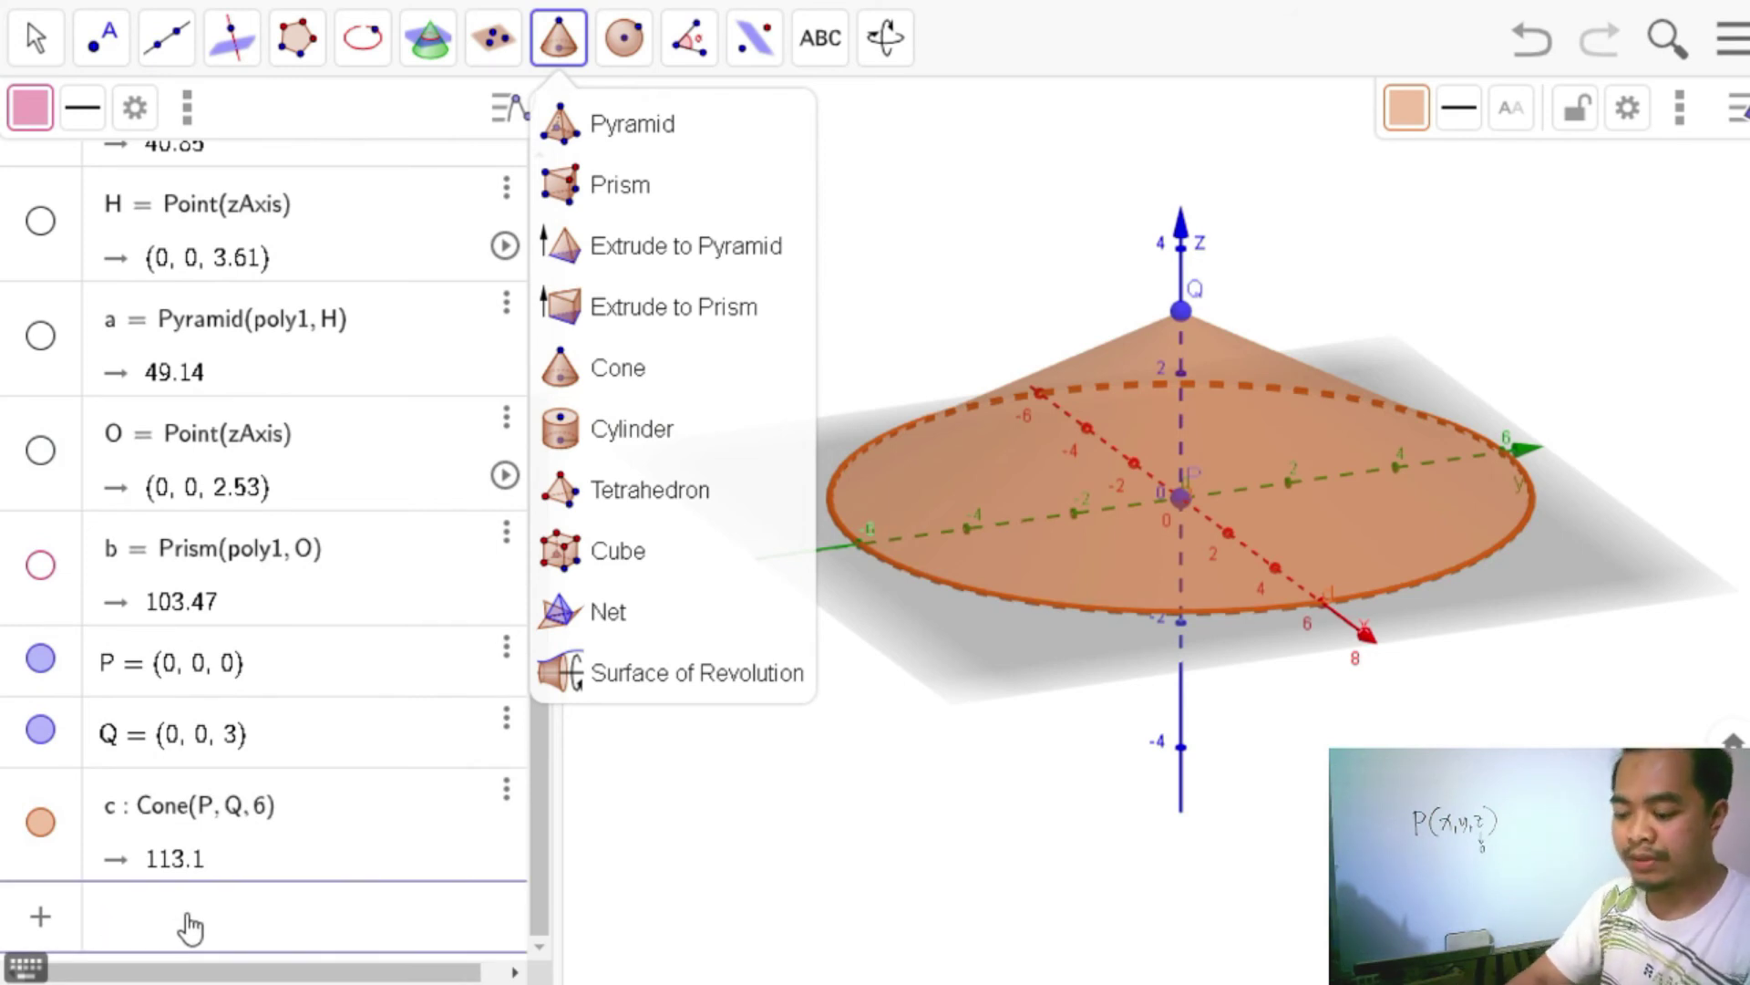
Create a cylinder by command with base centre P, top centre Q and radius 2, entered as cylinder(P, Q, 2).
{"action": "type", "text": "cylinder"}
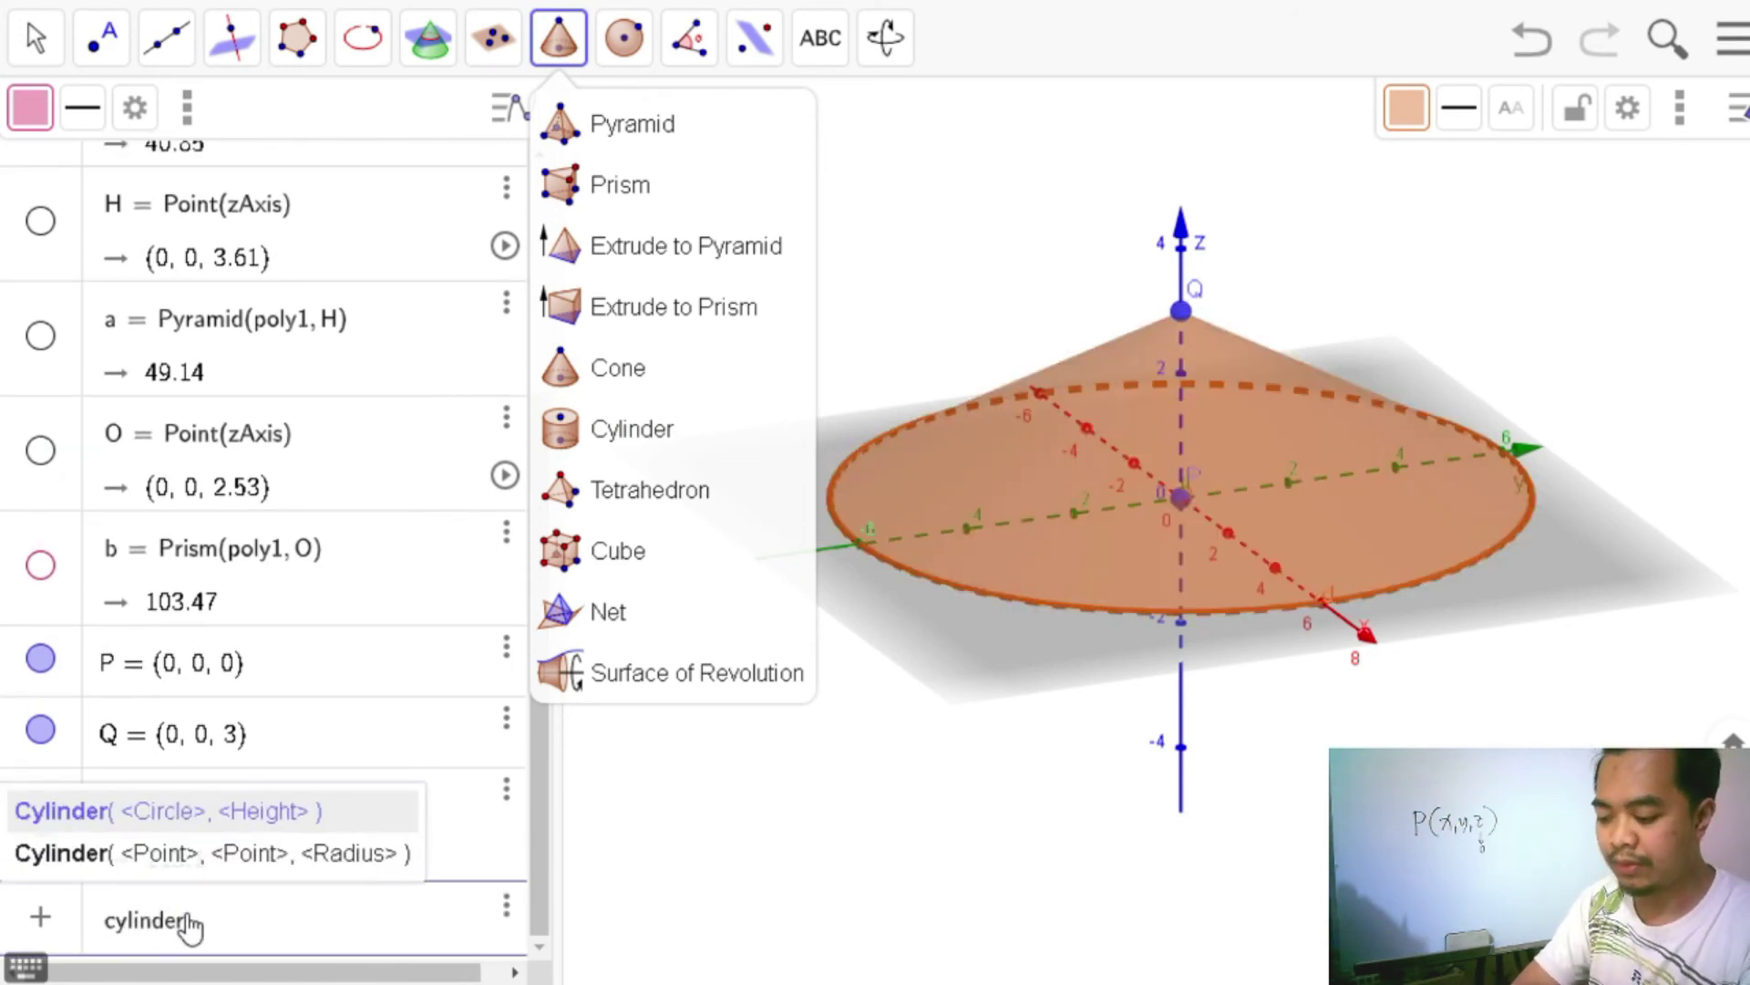
{"action": "key", "text": "Escape"}
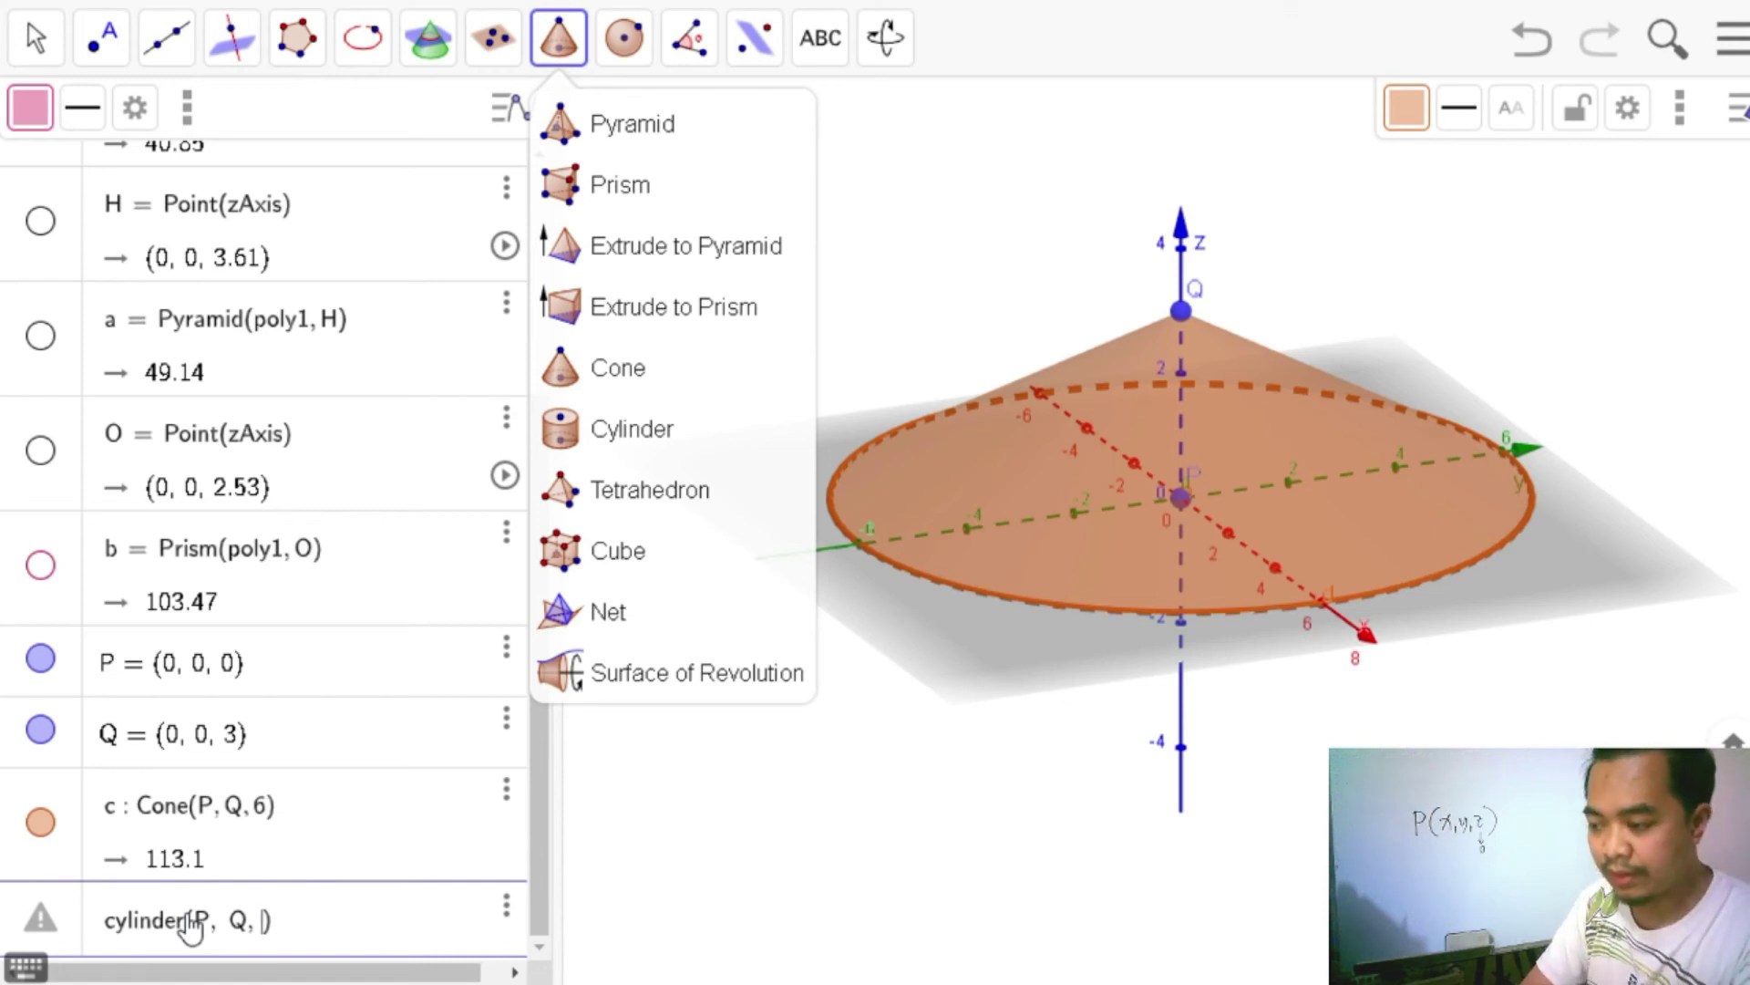
{"action": "type", "text": "2"}
{"action": "key", "text": "BackSpace"}
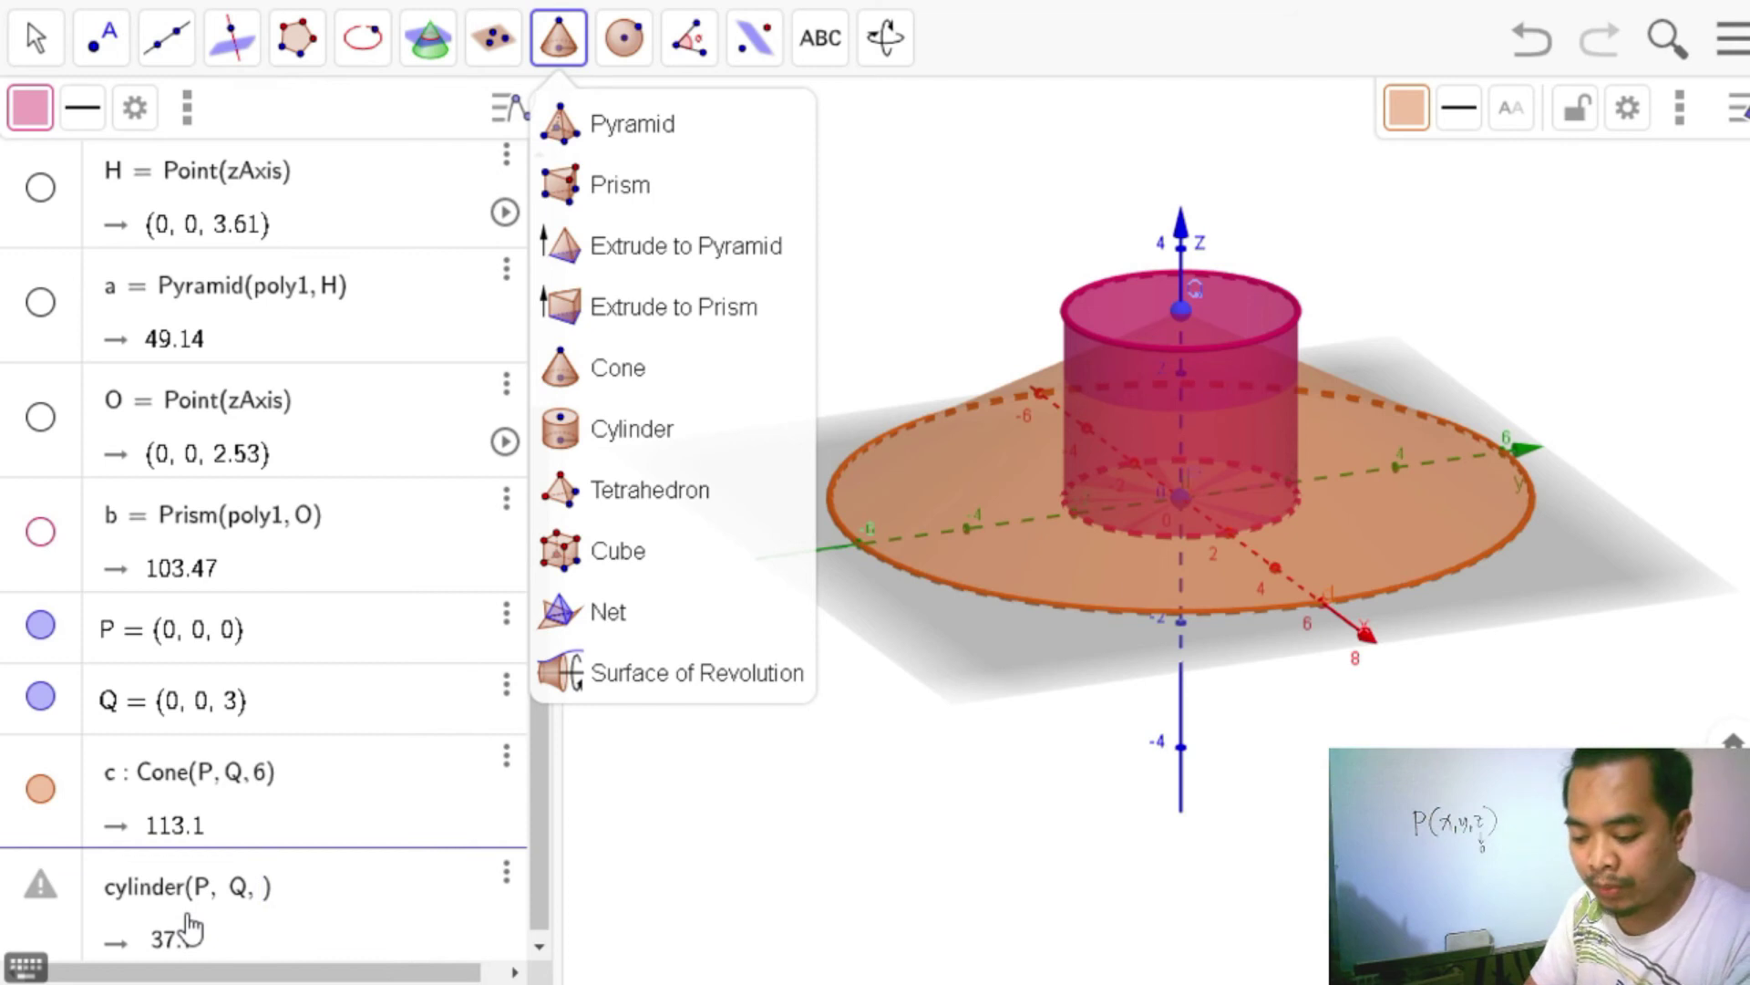
{"action": "type", "text": "2"}
{"action": "key", "text": "Return"}
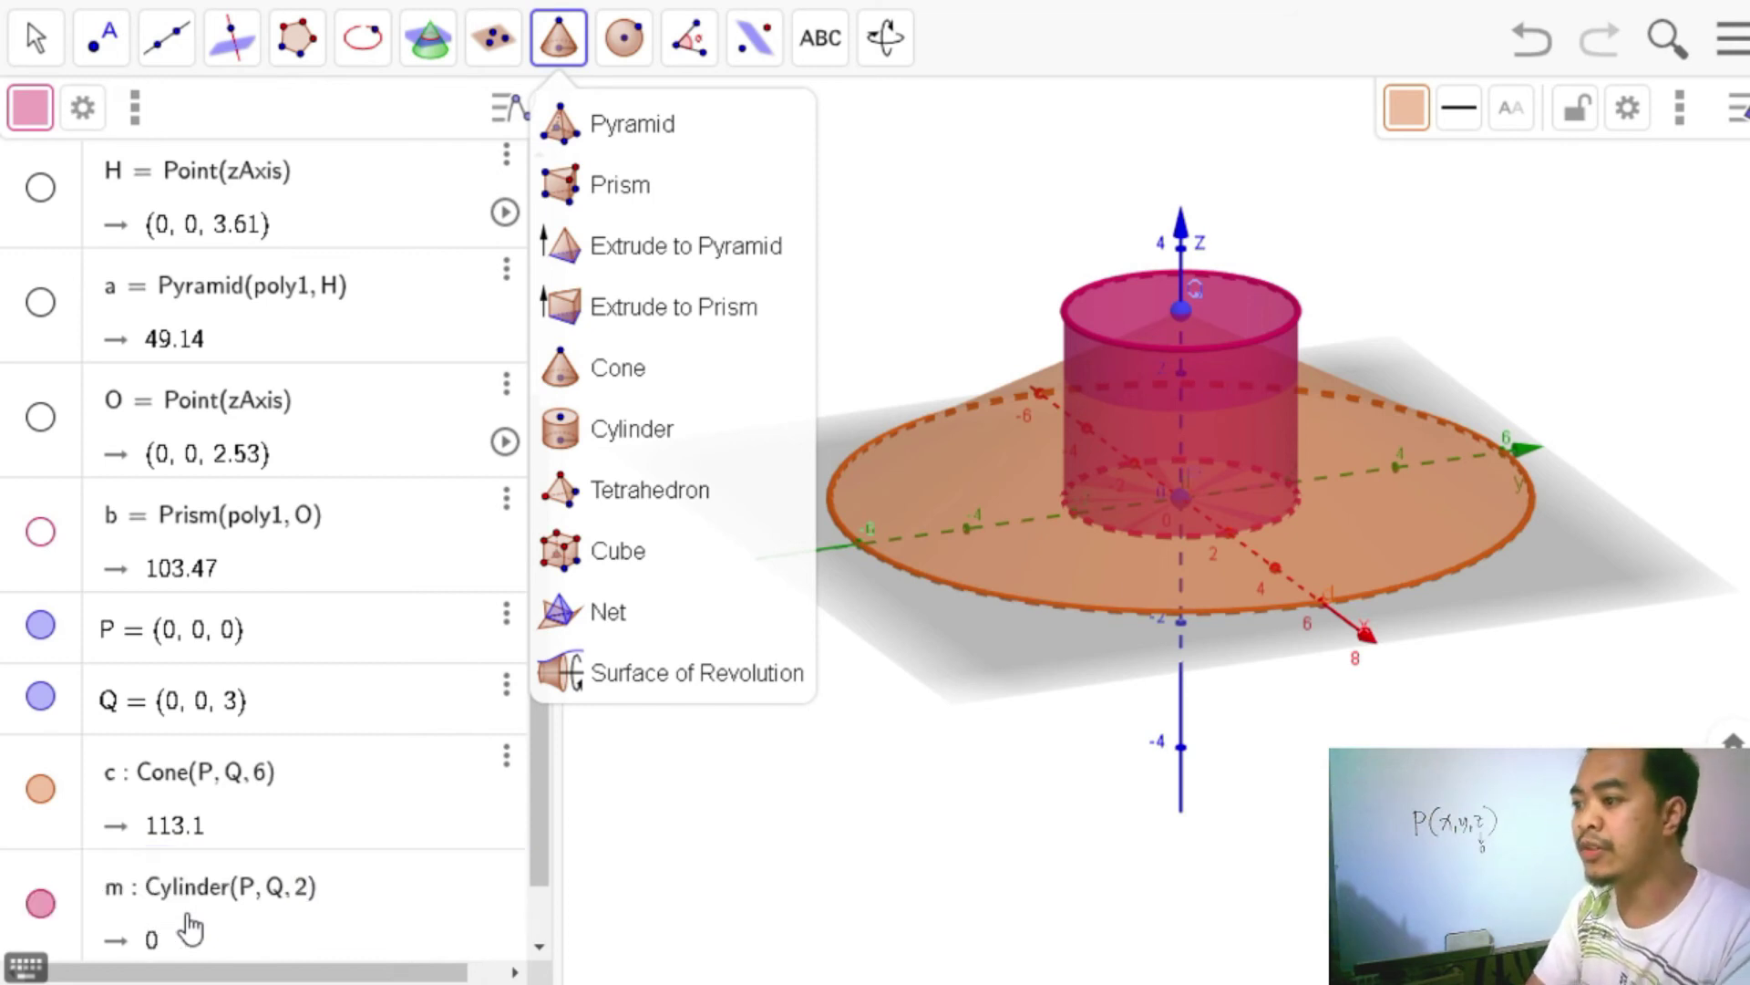
{"action": "left_click", "coordinate": [677, 685]}
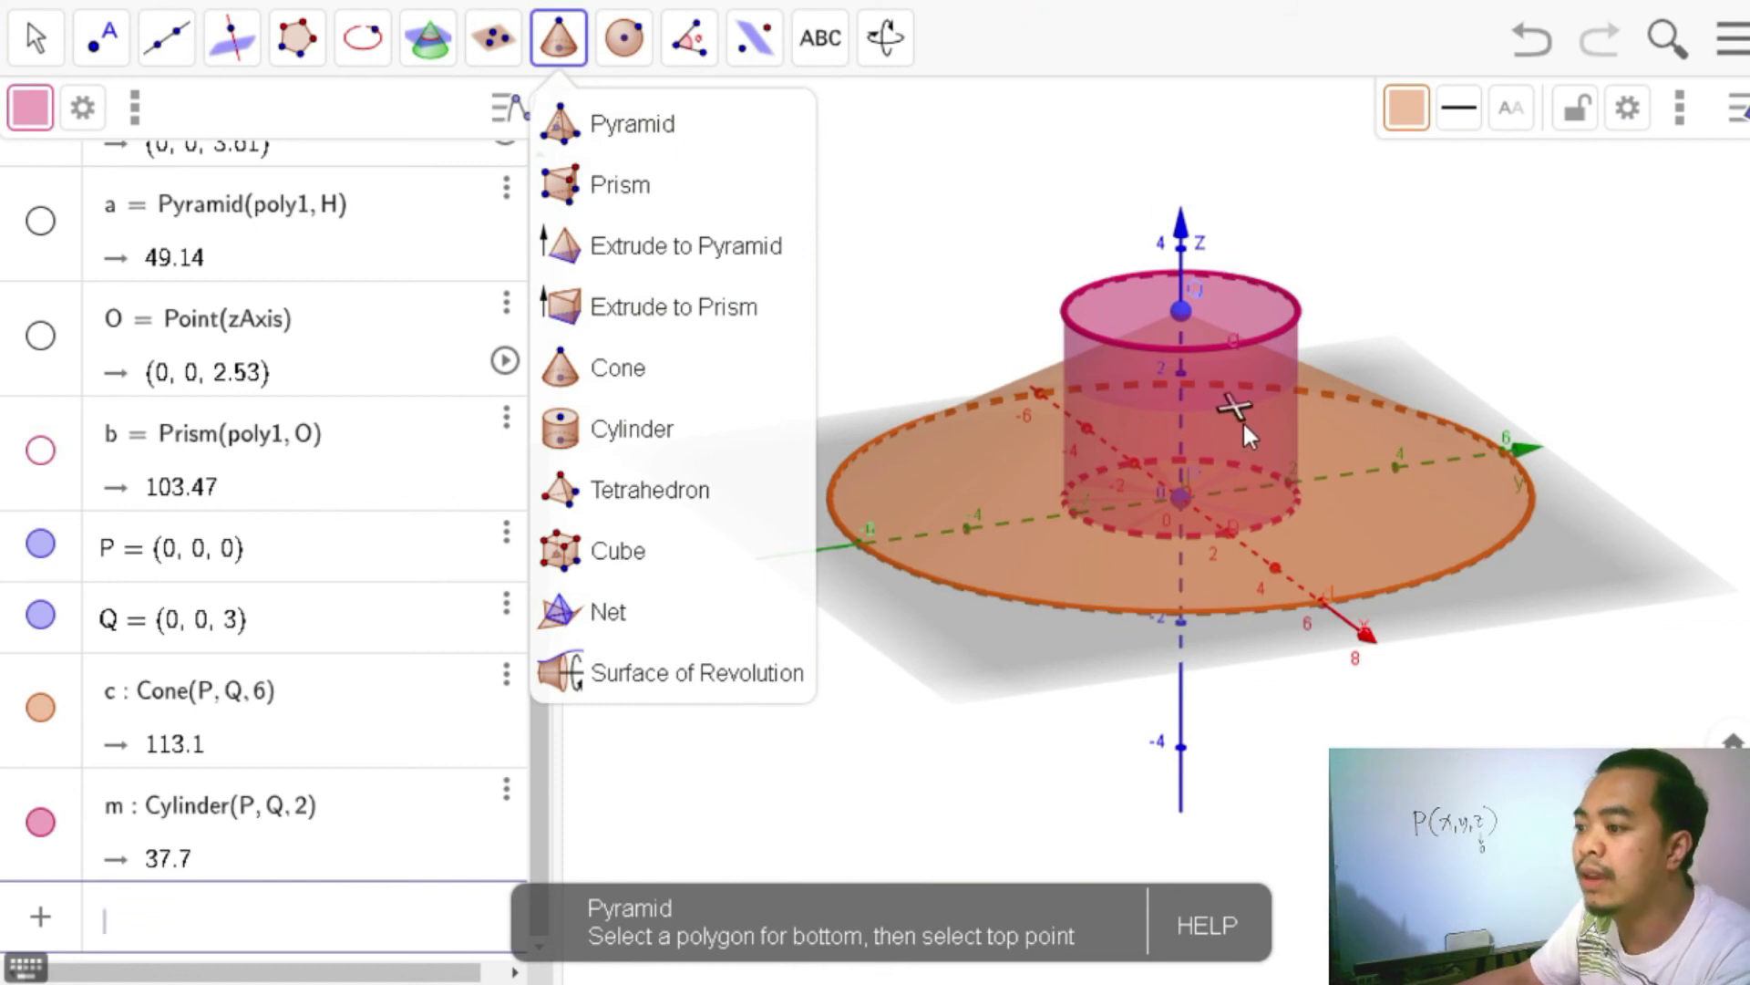
{"action": "key", "text": "Escape"}
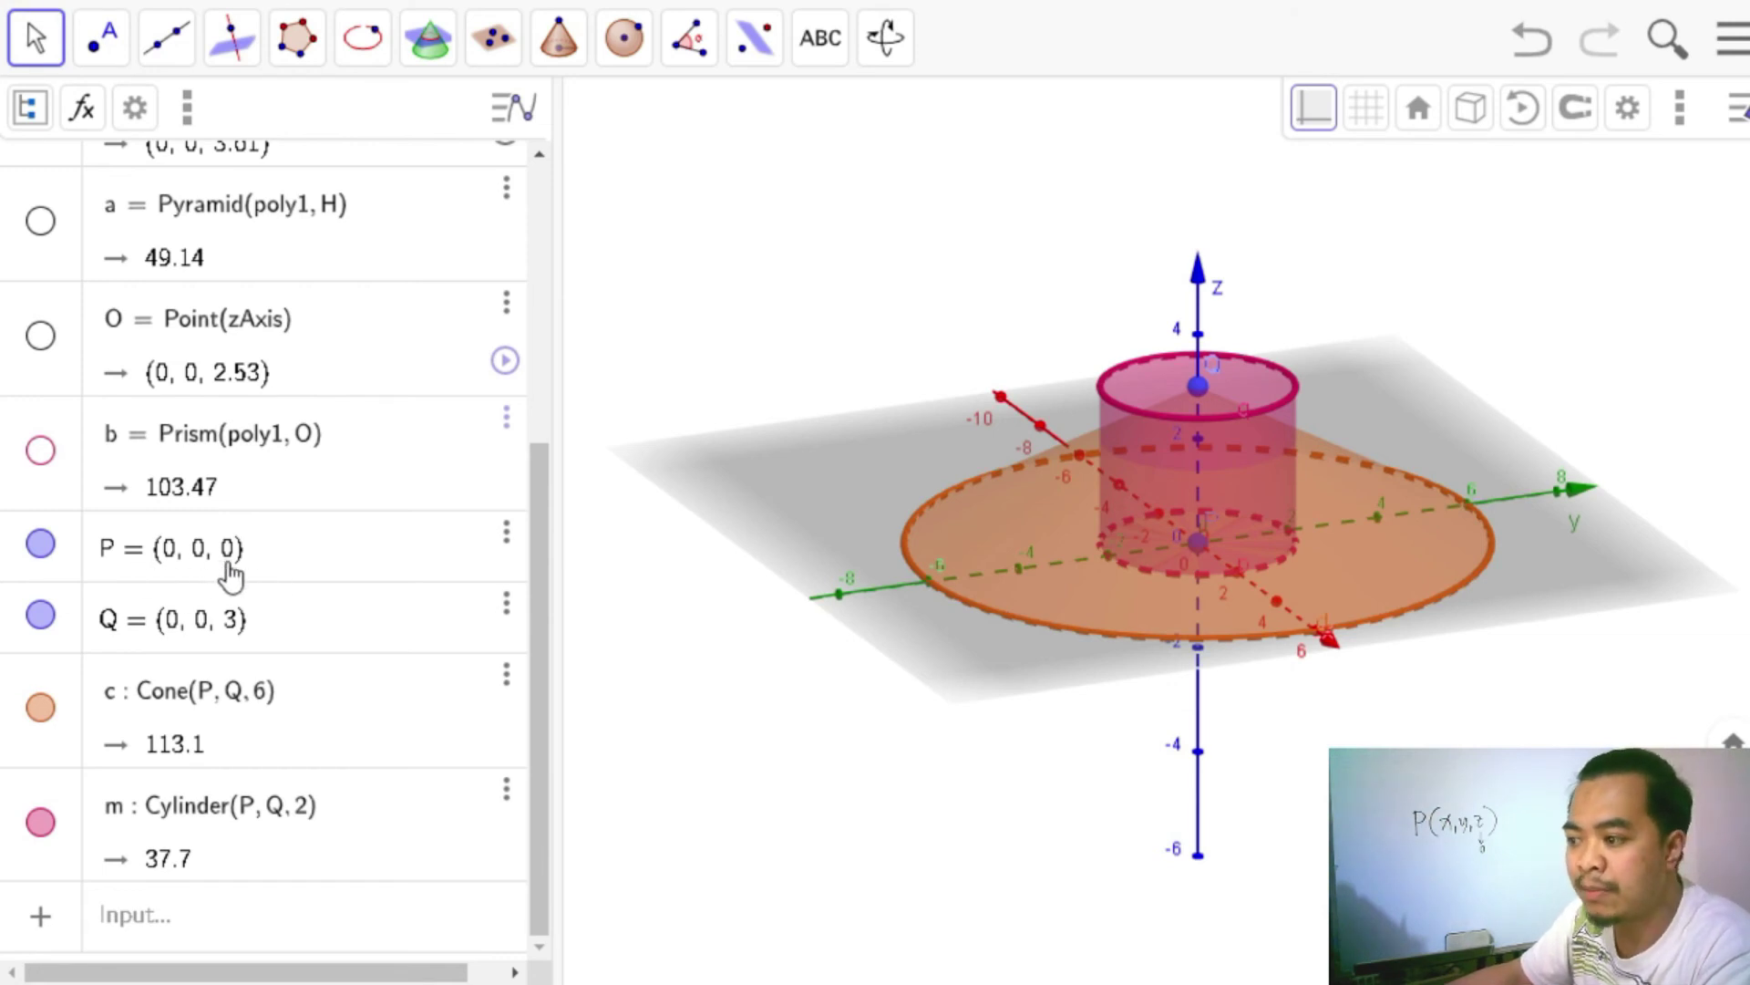
Move the base centre P to (1, 1, 0) and restore it to (0, 0, 0).
{"action": "left_click", "coordinate": [227, 572]}
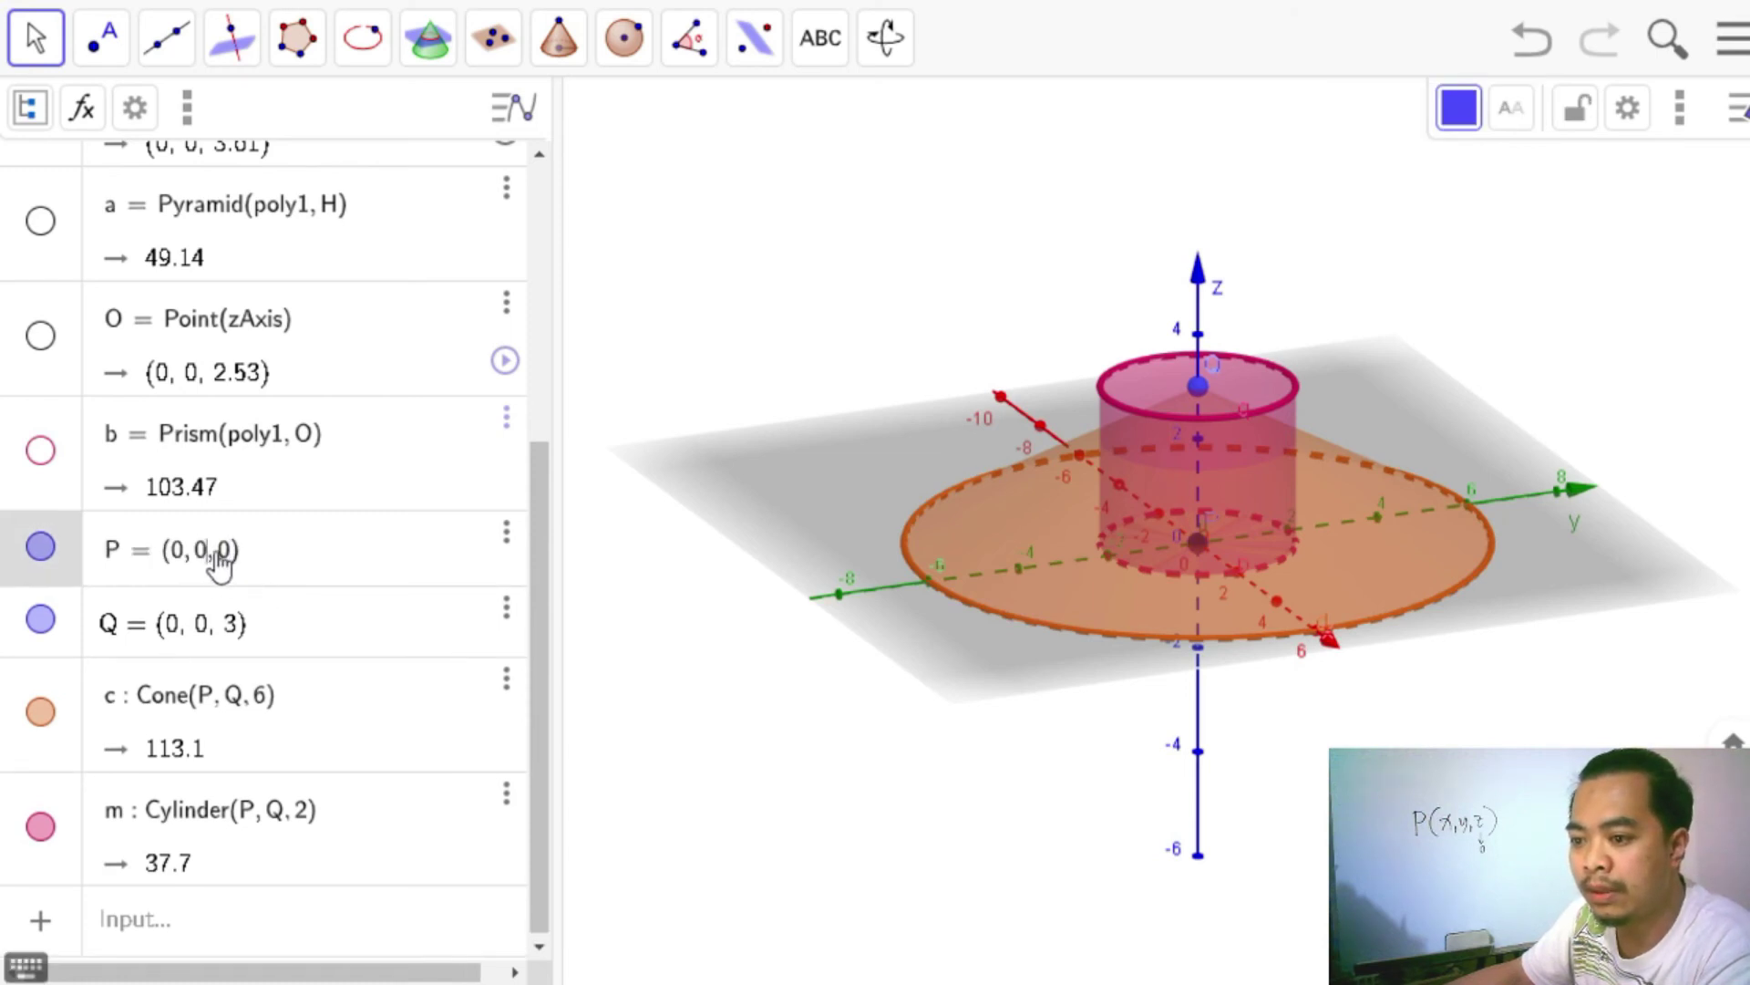
{"action": "key", "text": "BackSpace"}
{"action": "key", "text": "BackSpace"}
{"action": "key", "text": "BackSpace"}
{"action": "type", "text": "1,1"}
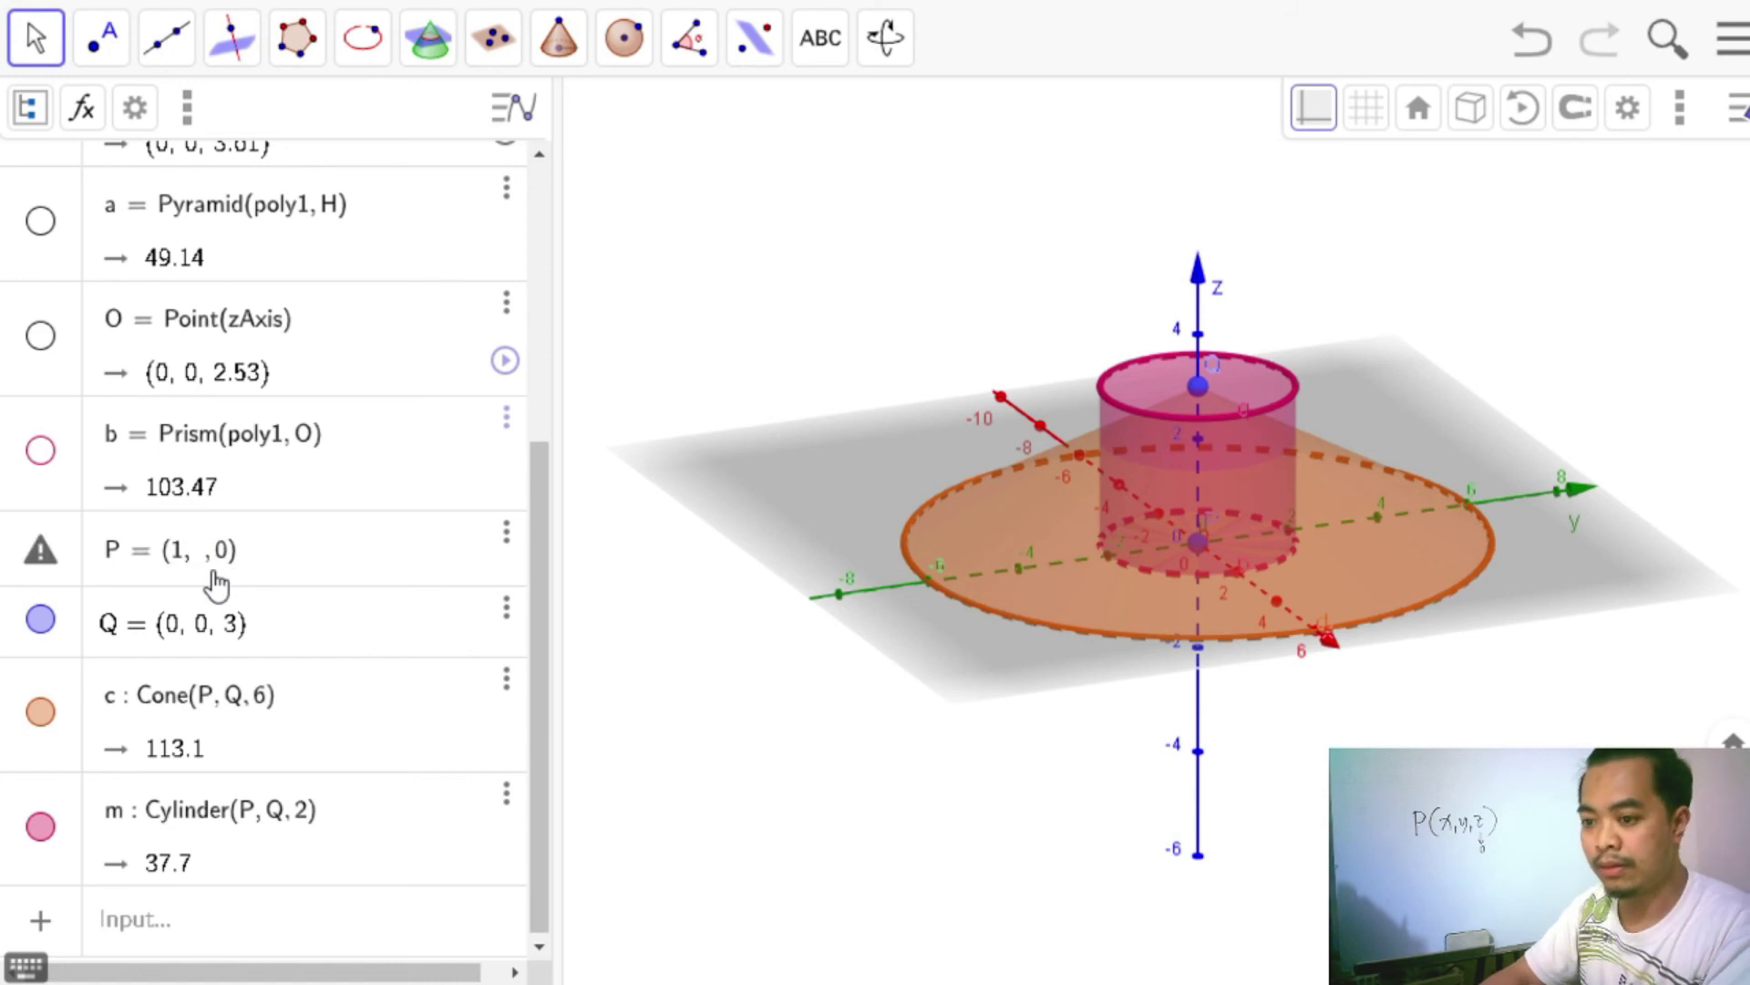
{"action": "key", "text": "Return"}
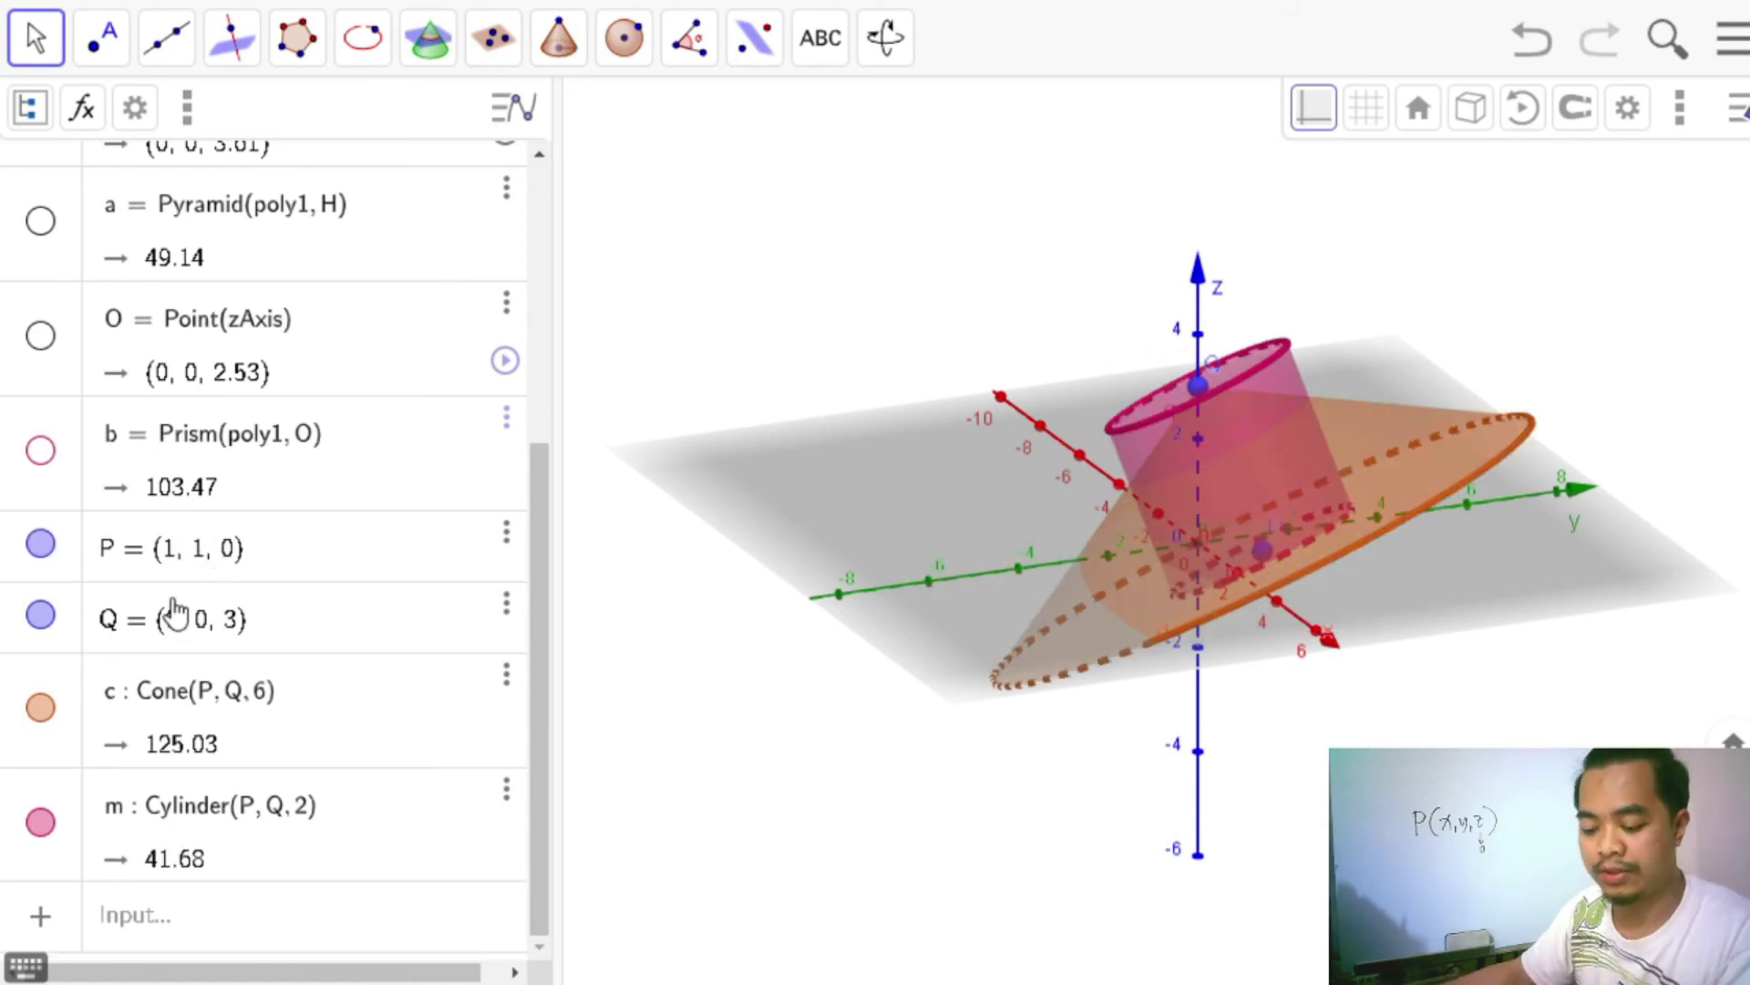
{"action": "left_click", "coordinate": [203, 558]}
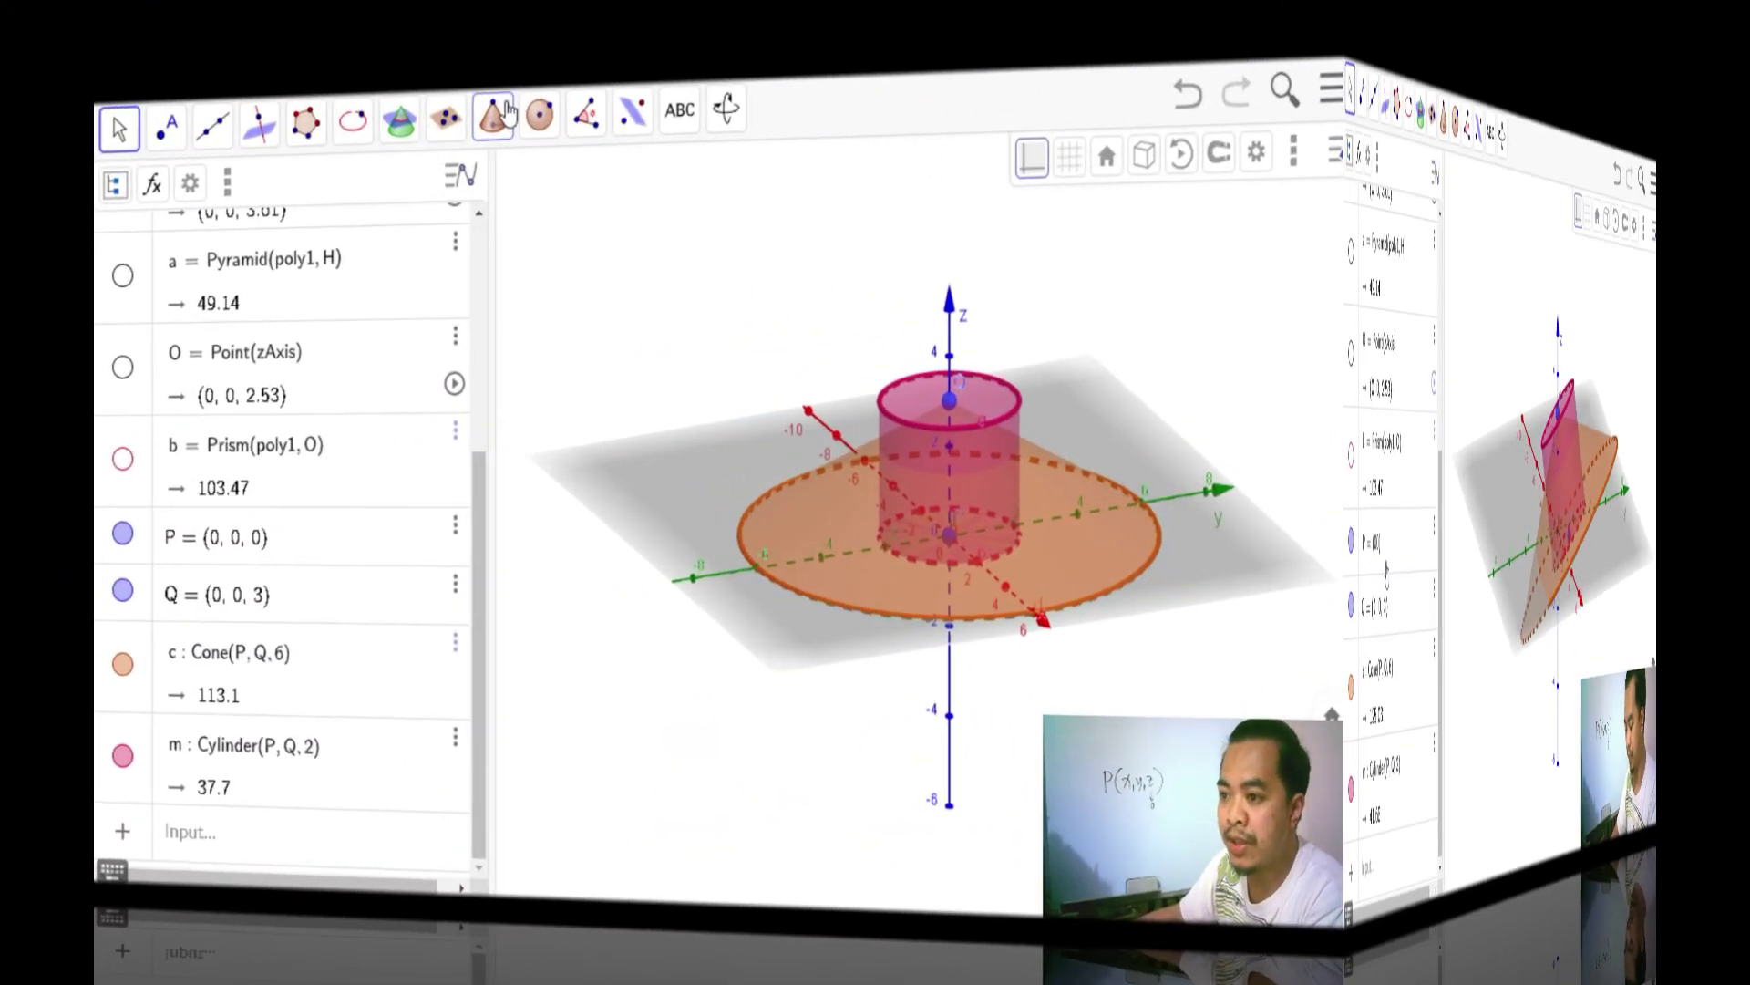
Construct a tetrahedron from two base-plane points at about (-8.17, -7, 0) and (-4, -6, 0).
{"action": "left_click", "coordinate": [575, 60]}
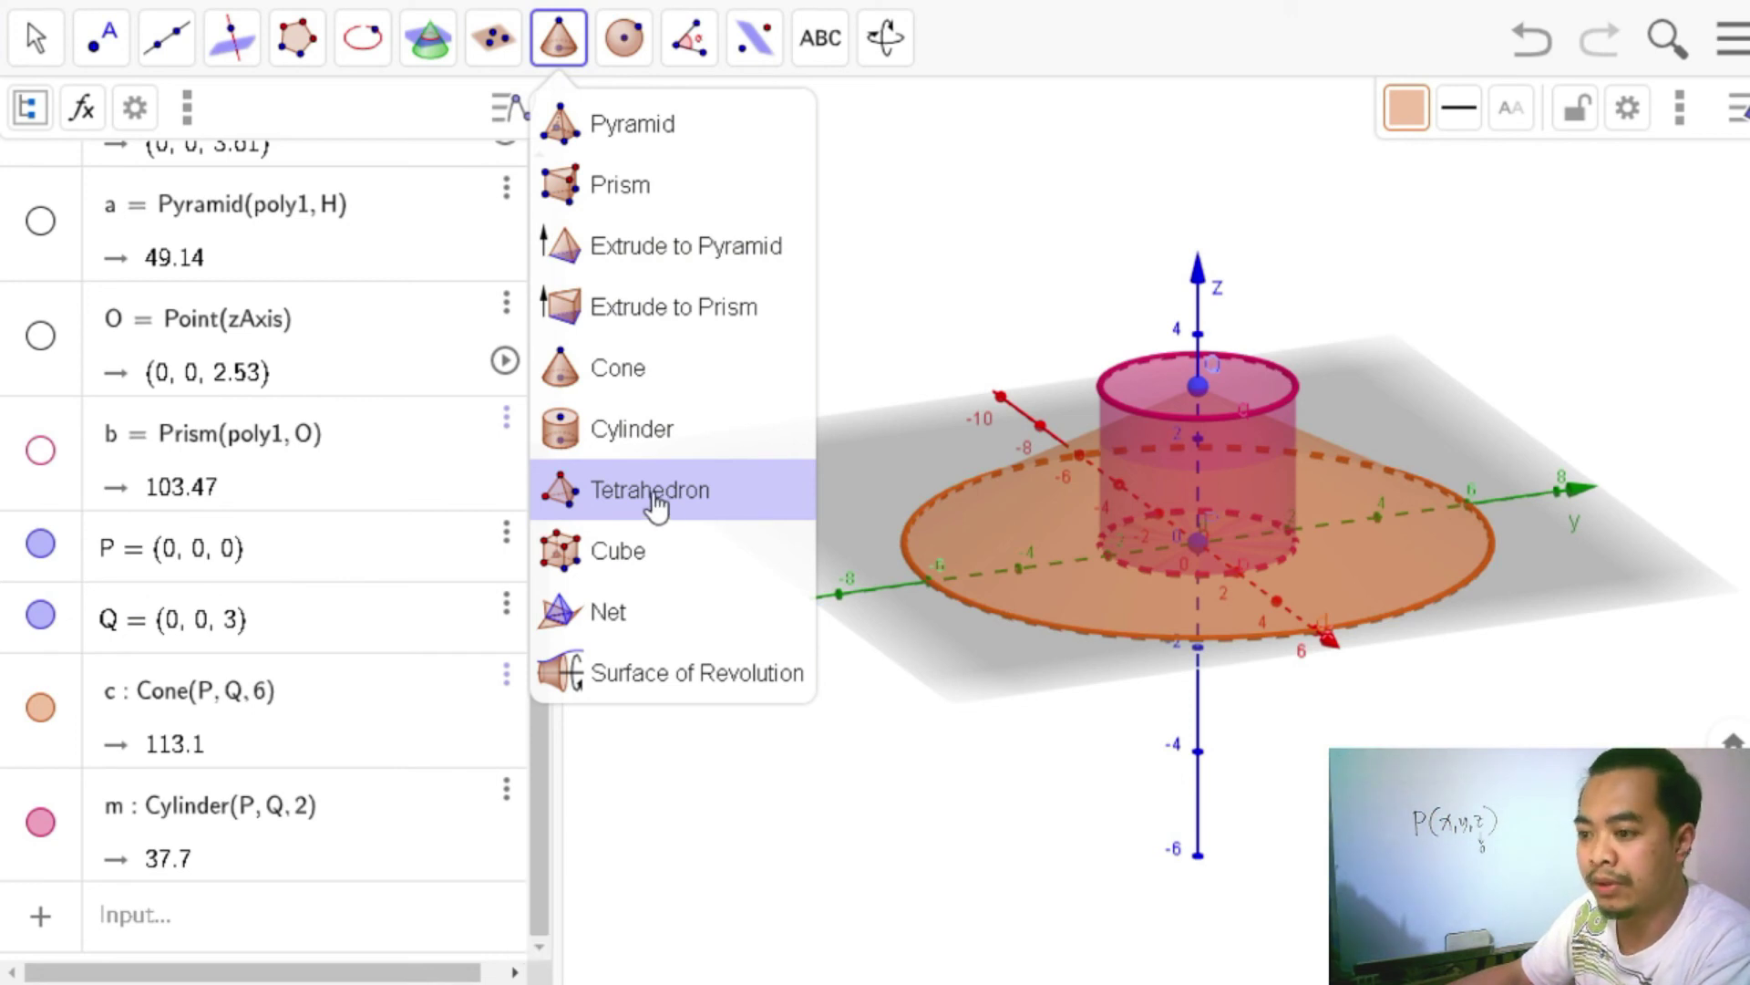
{"action": "mouse_move", "coordinate": [100, 51]}
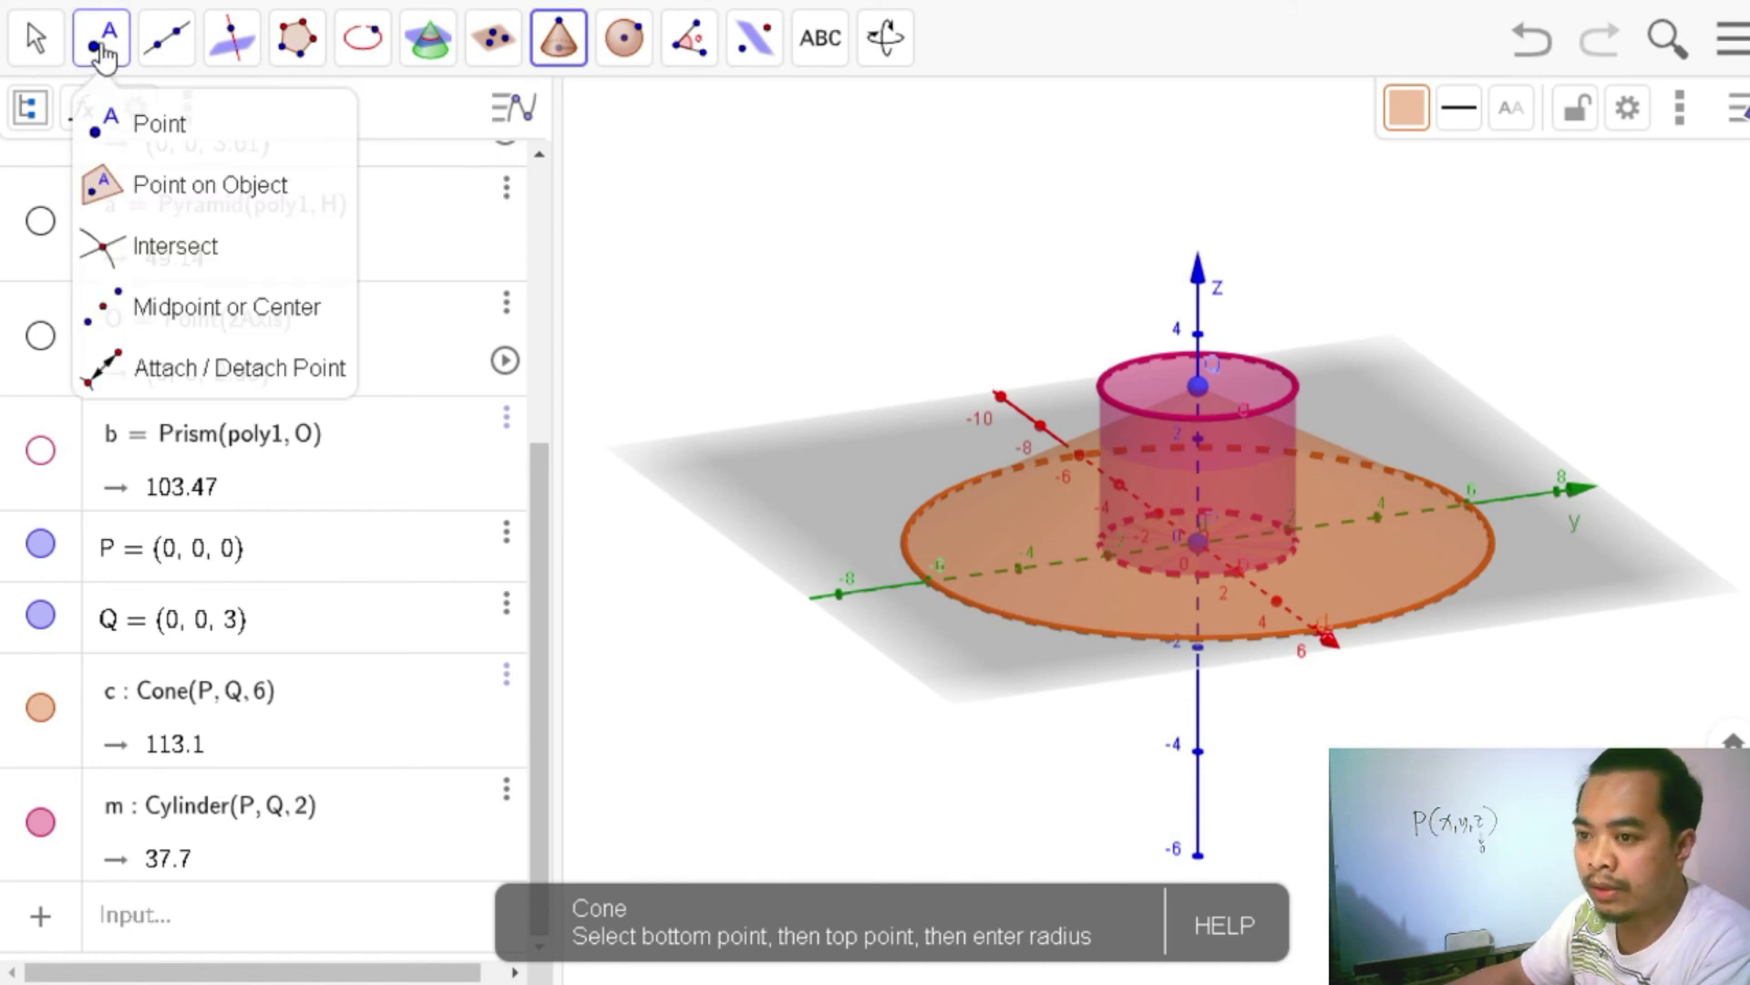
{"action": "mouse_move", "coordinate": [577, 41]}
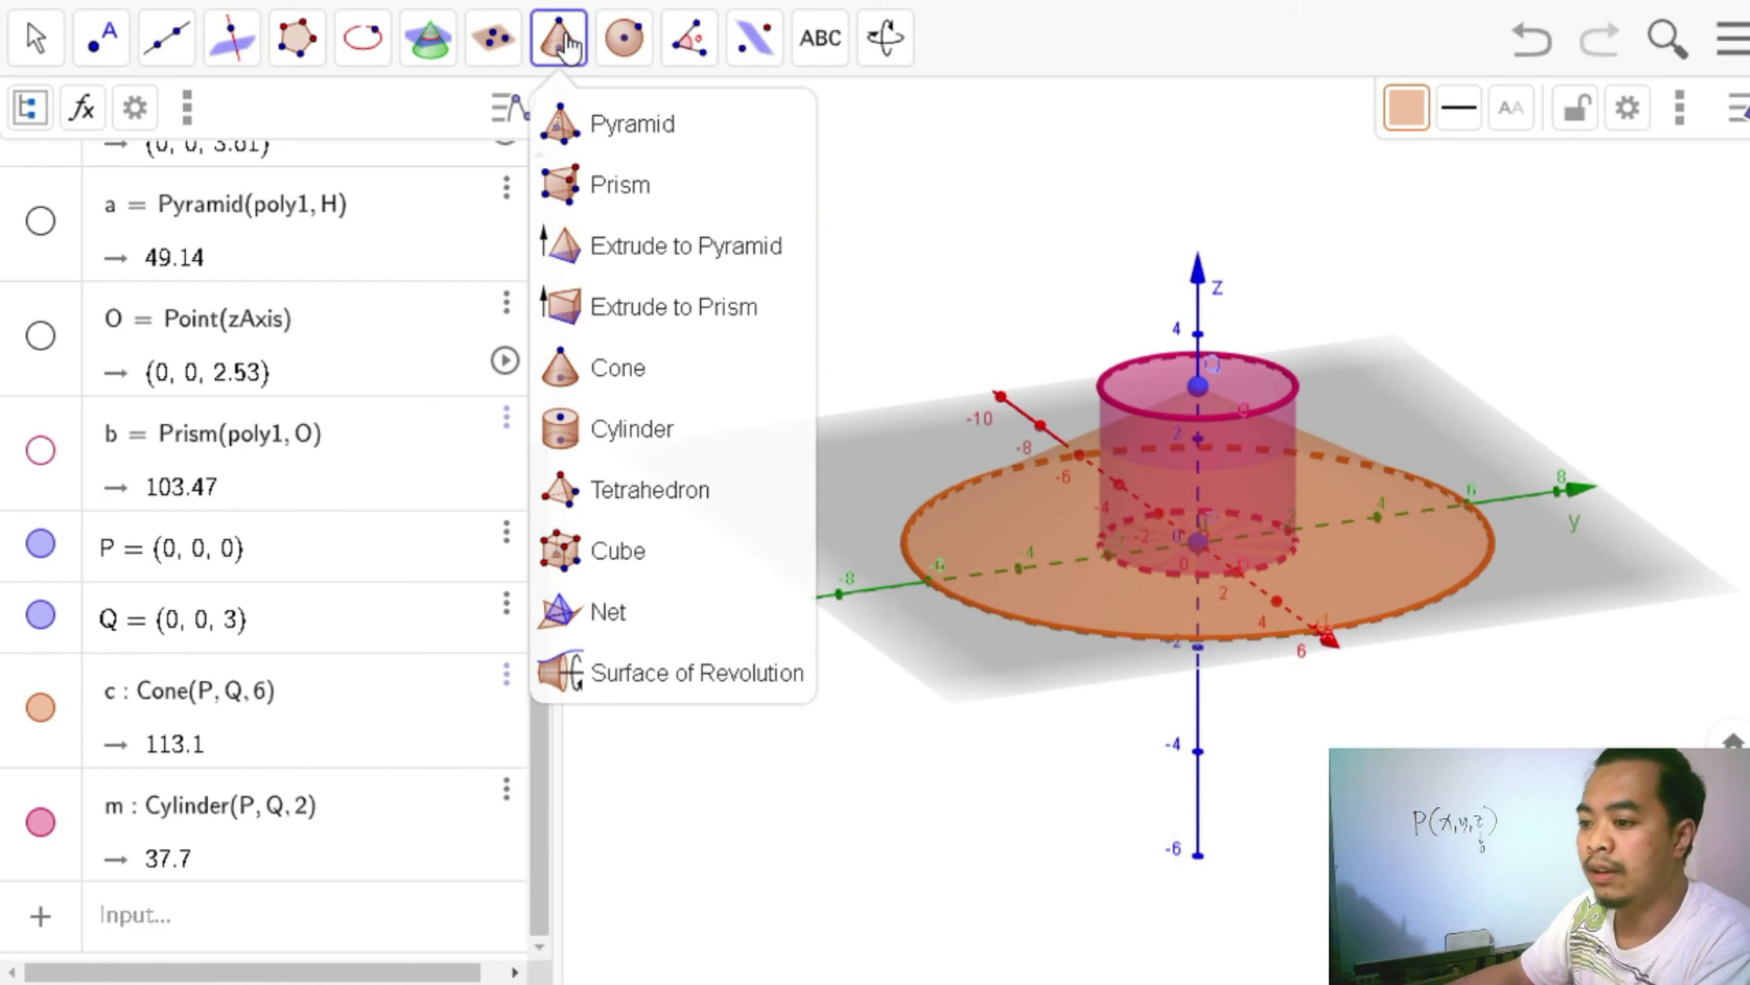
{"action": "left_click", "coordinate": [645, 492]}
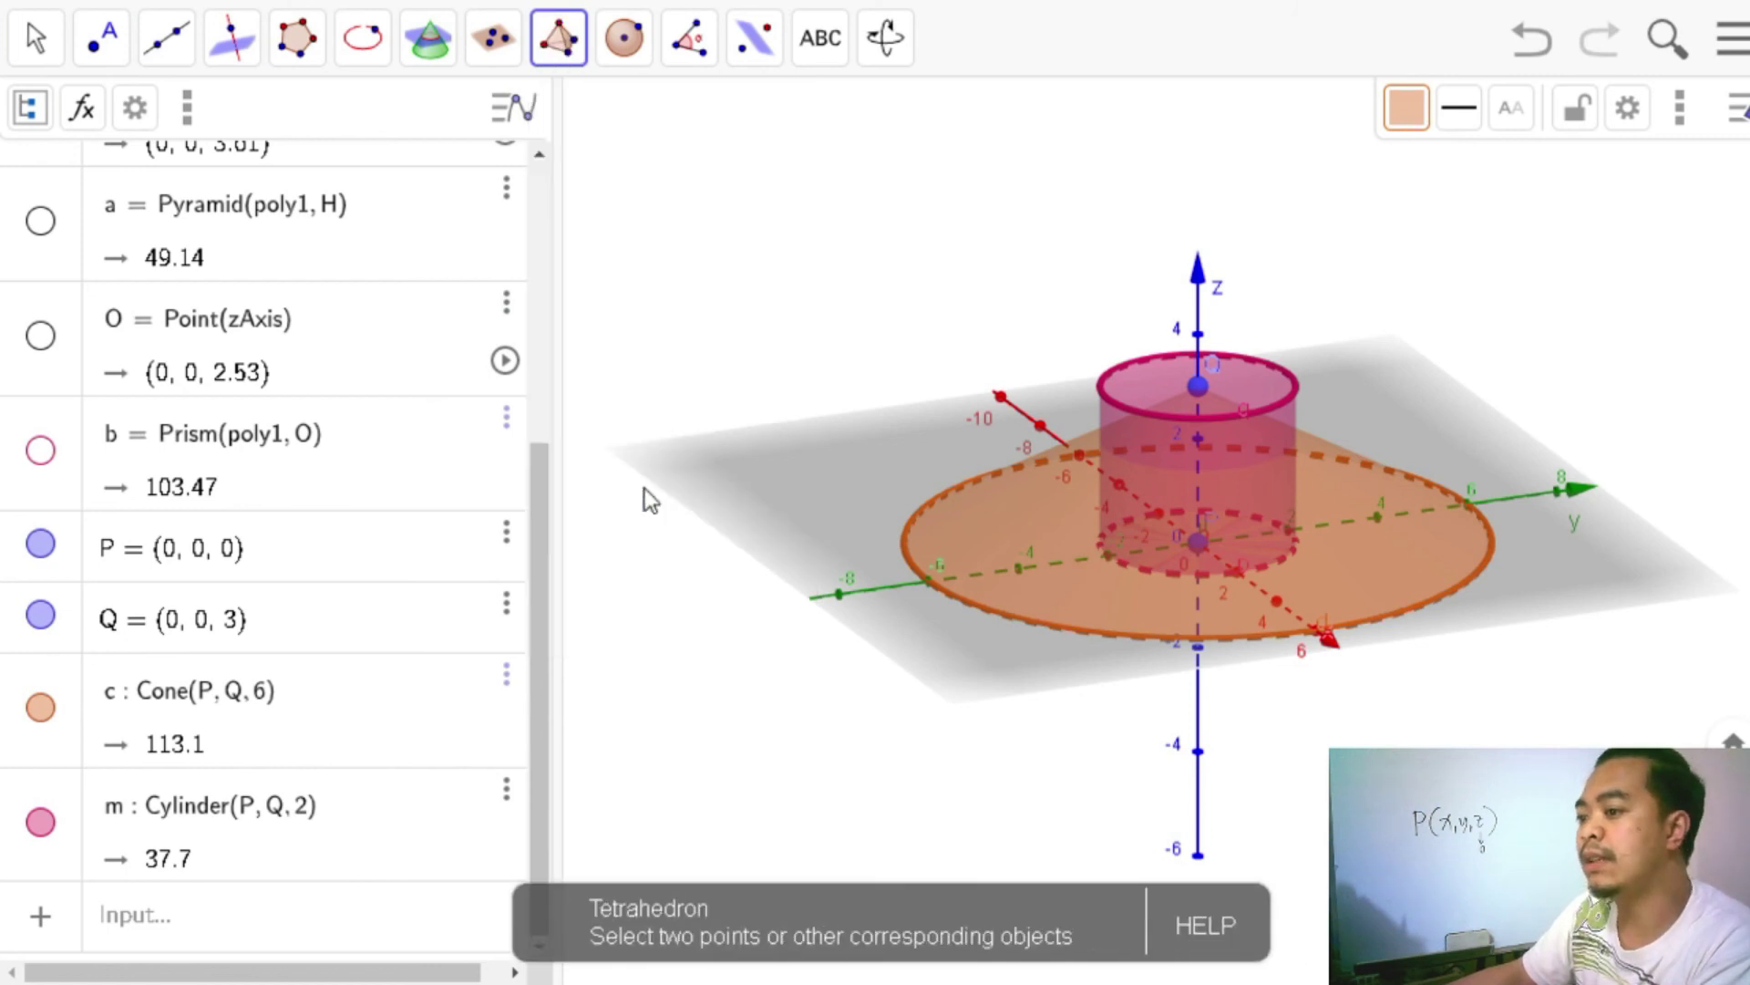
{"action": "left_click", "coordinate": [724, 471]}
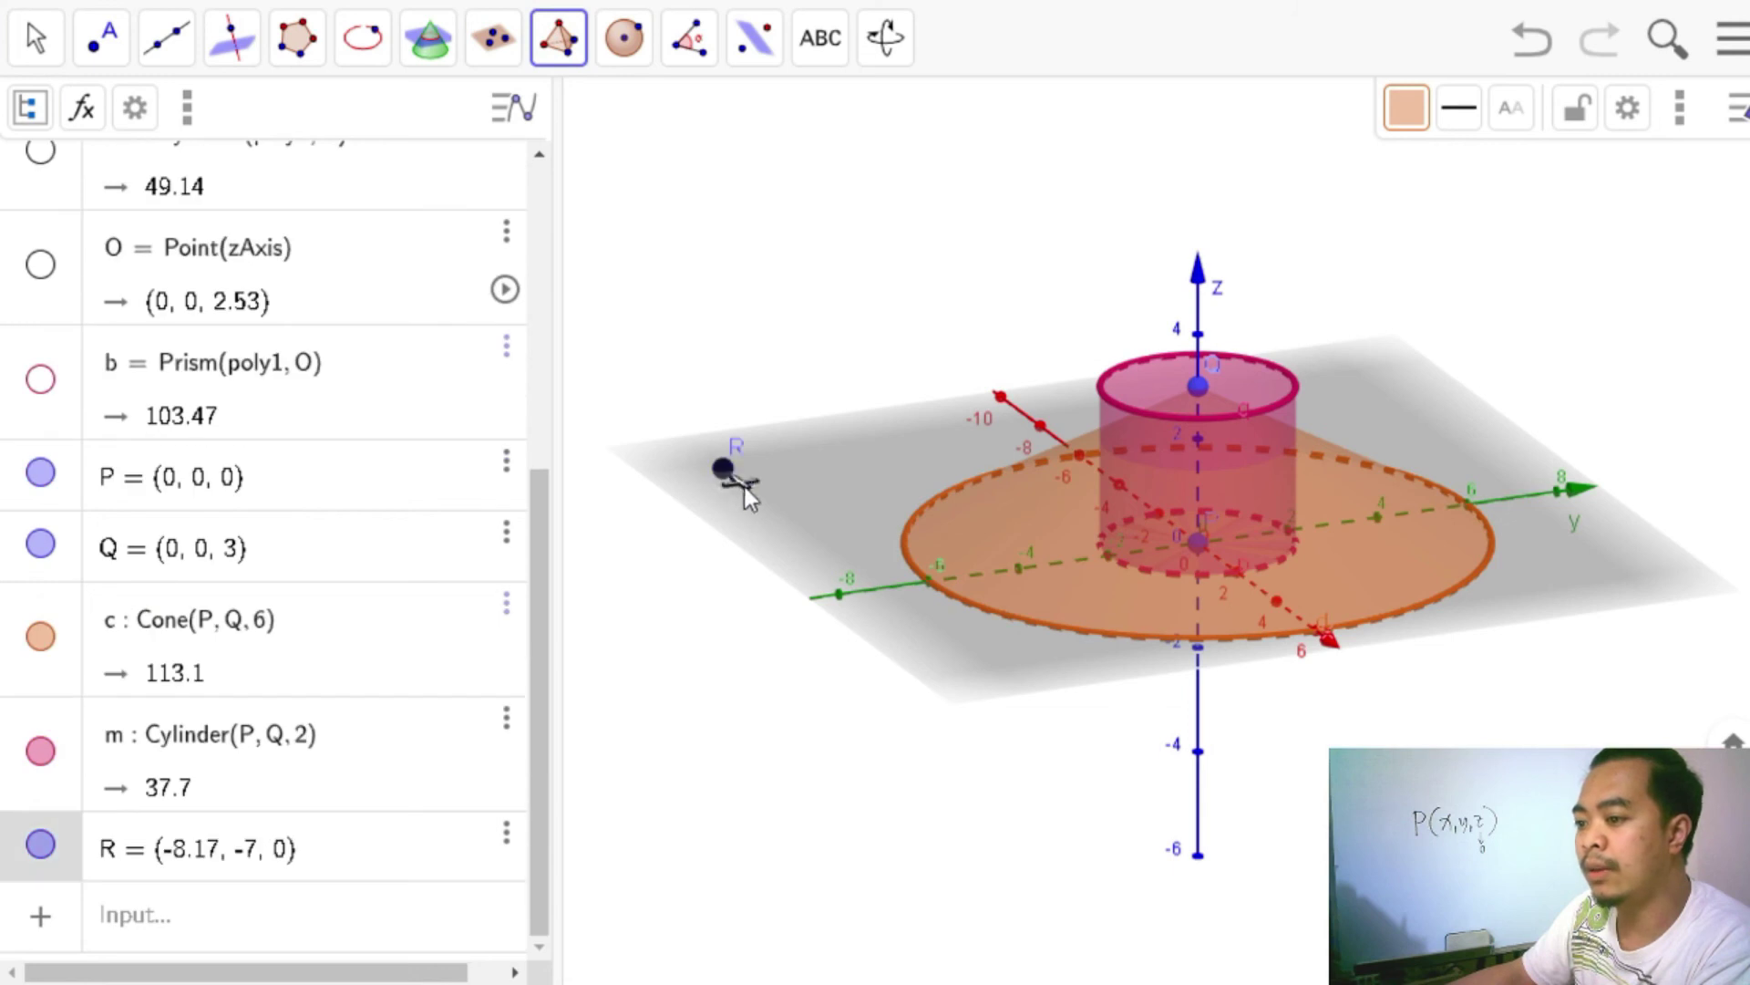
{"action": "left_click", "coordinate": [857, 525]}
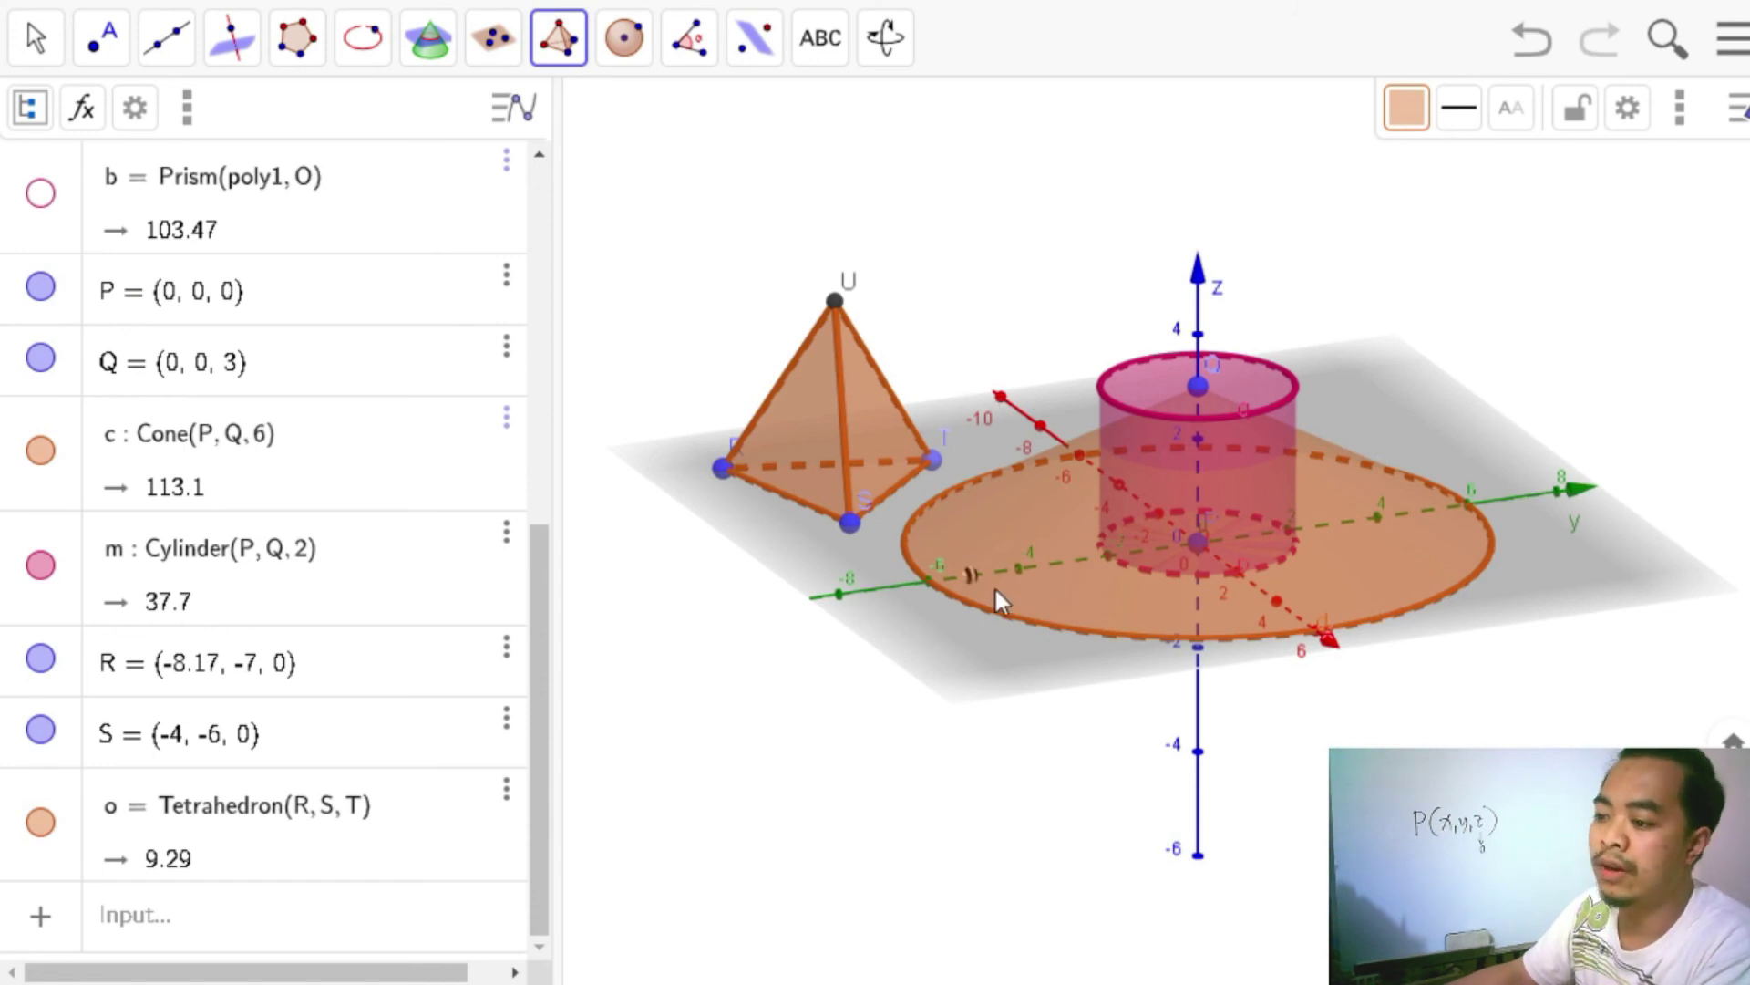
Construct a cube from two base-plane points at about (-9.39, 7.88, 0) and (-5.3, 8.38, 0).
{"action": "left_click", "coordinate": [558, 41]}
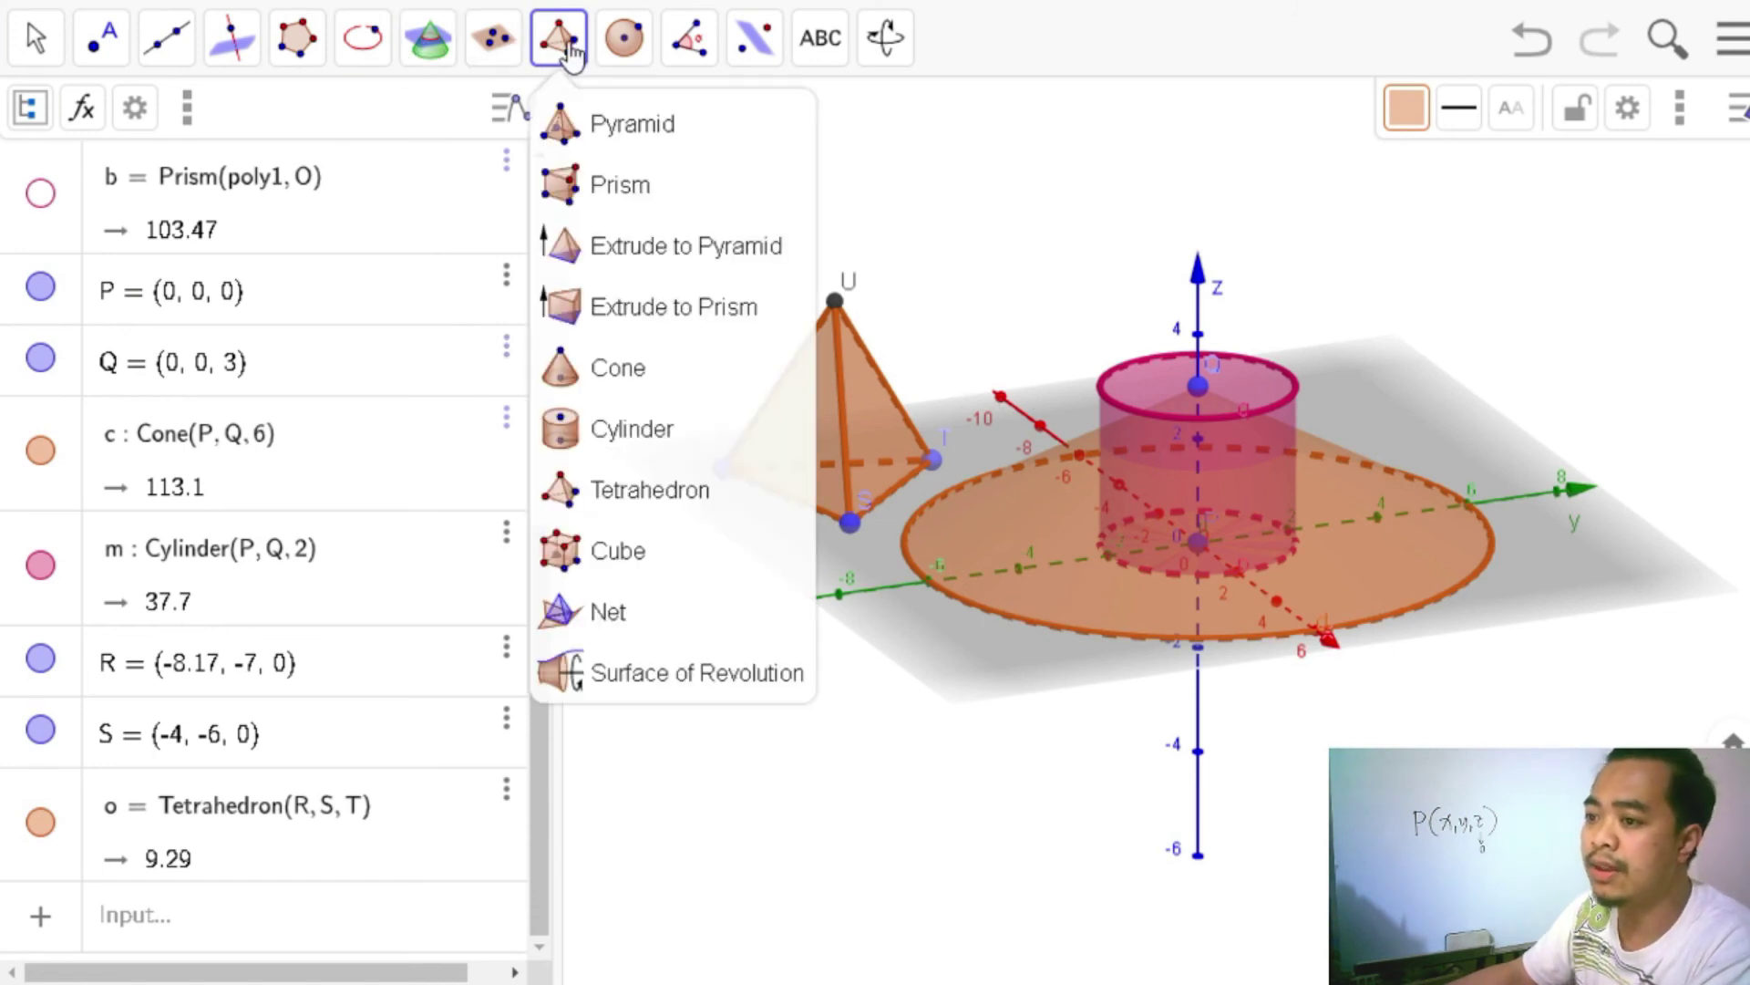
{"action": "left_click", "coordinate": [592, 552]}
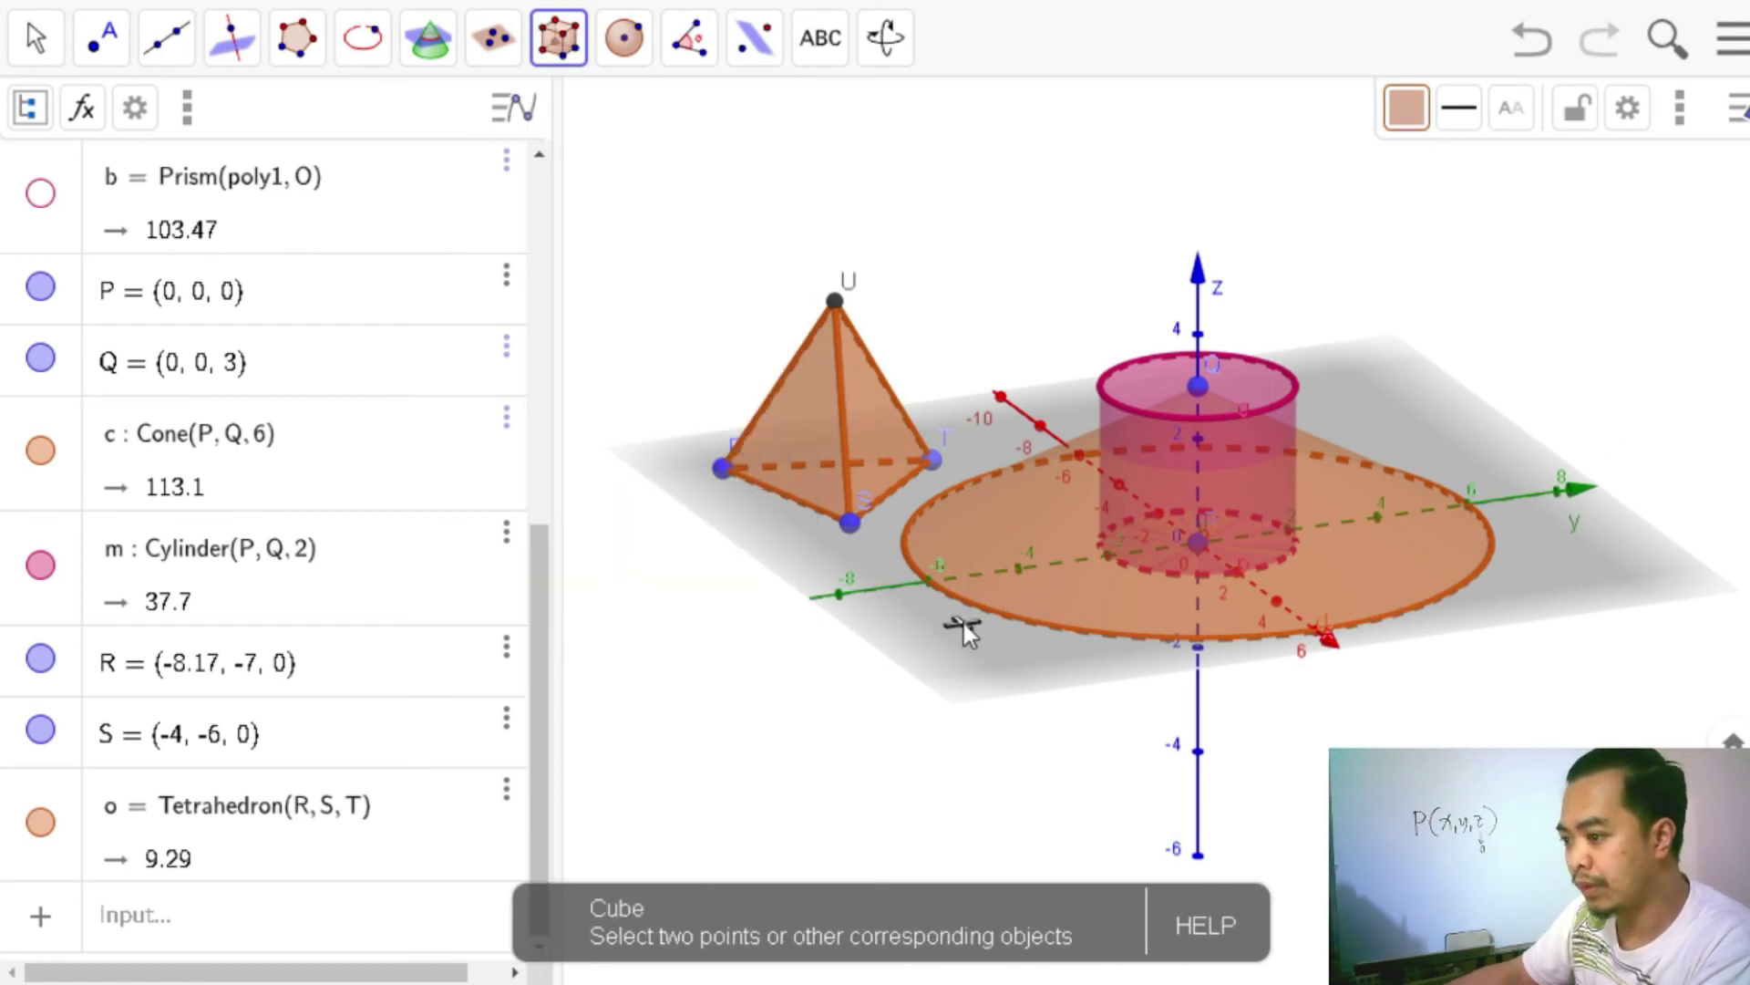
{"action": "left_click", "coordinate": [1367, 357]}
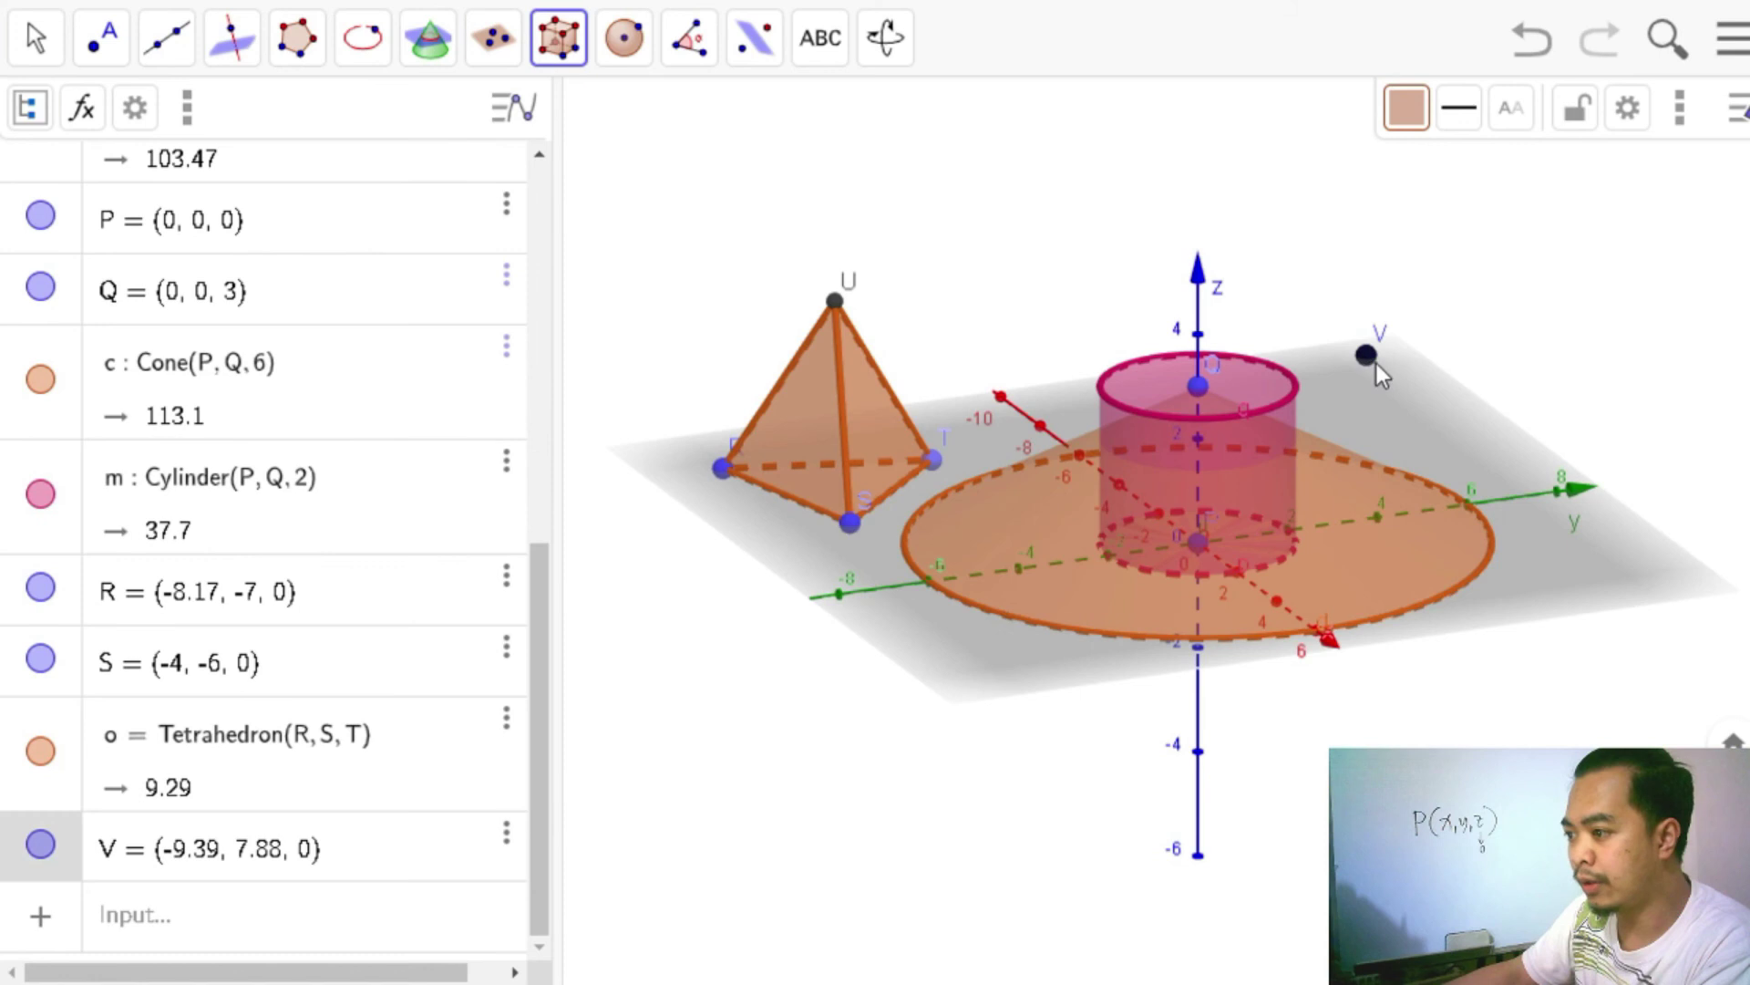
{"action": "left_click", "coordinate": [1470, 412]}
{"action": "key", "text": "Escape"}
Resize the cube by moving its corner point W to about (-7.3, 6.31, 0).
{"action": "mouse_move", "coordinate": [1643, 377]}
{"action": "left_mouse_down"}
{"action": "mouse_move", "coordinate": [1407, 485]}
{"action": "mouse_move", "coordinate": [1688, 483]}
{"action": "mouse_move", "coordinate": [1668, 381]}
{"action": "mouse_move", "coordinate": [1691, 378]}
{"action": "mouse_move", "coordinate": [1489, 416]}
{"action": "mouse_move", "coordinate": [1619, 401]}
{"action": "left_mouse_up"}
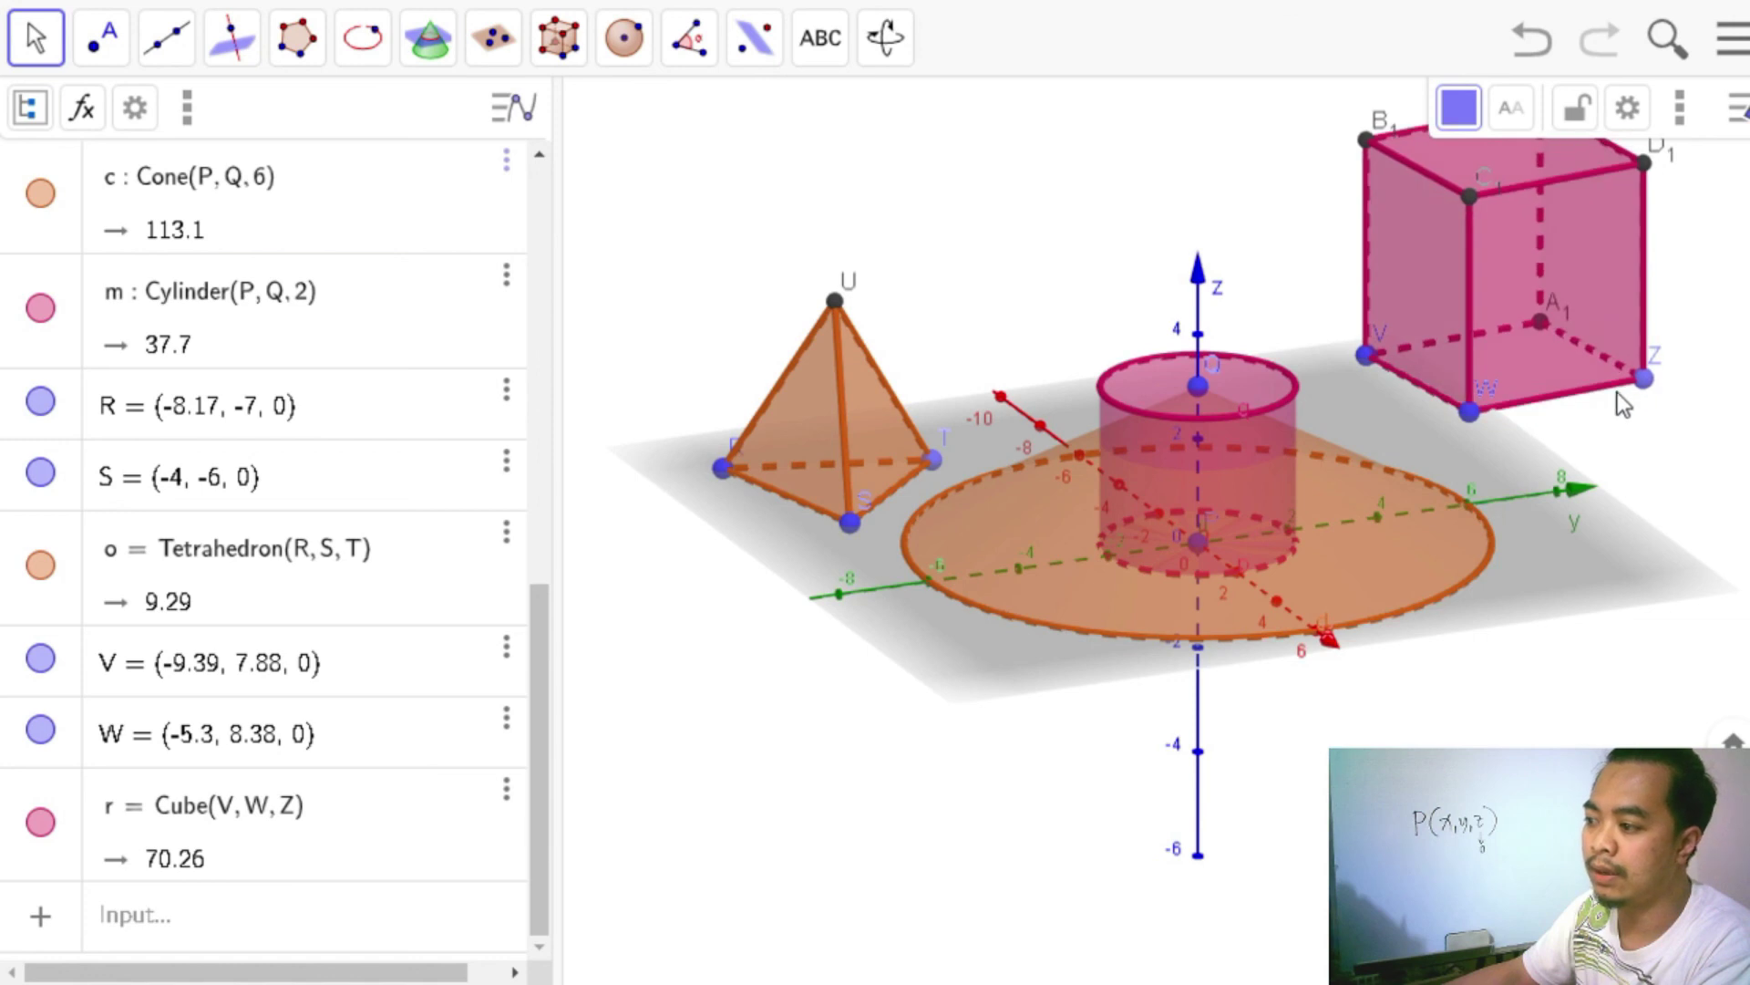
{"action": "left_click_drag", "start_coordinate": [1474, 410], "coordinate": [1343, 418]}
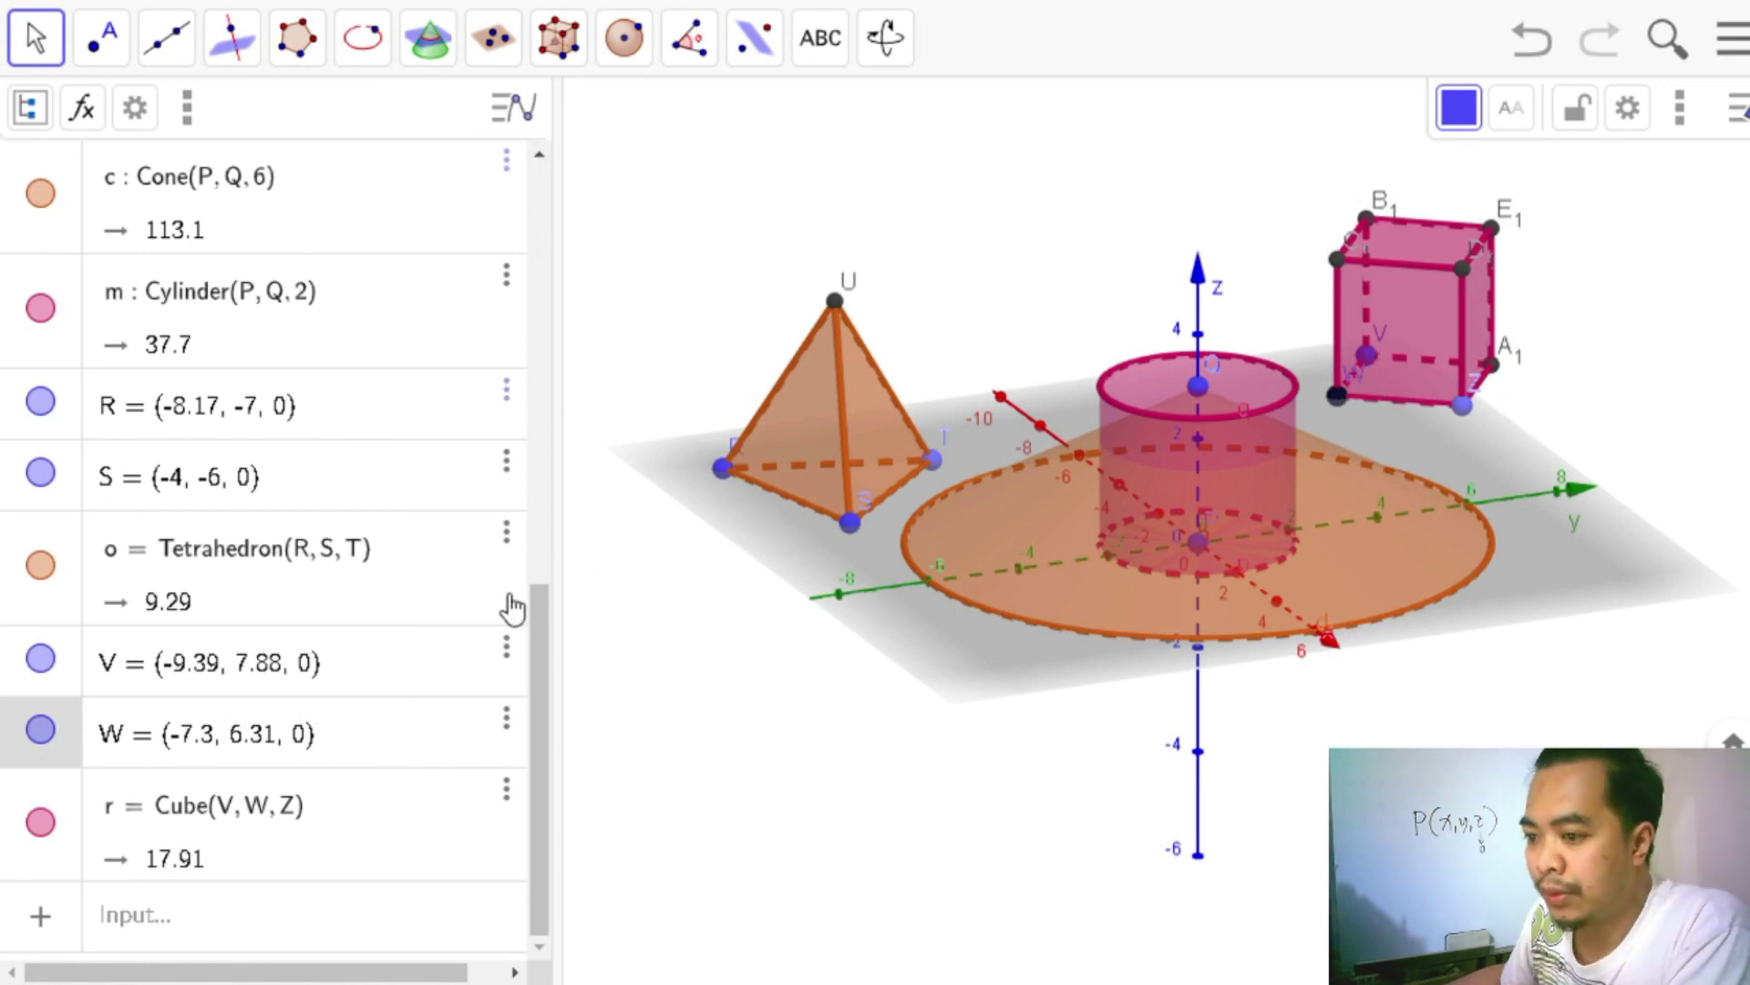
{"action": "left_click_drag", "start_coordinate": [538, 693], "coordinate": [538, 762]}
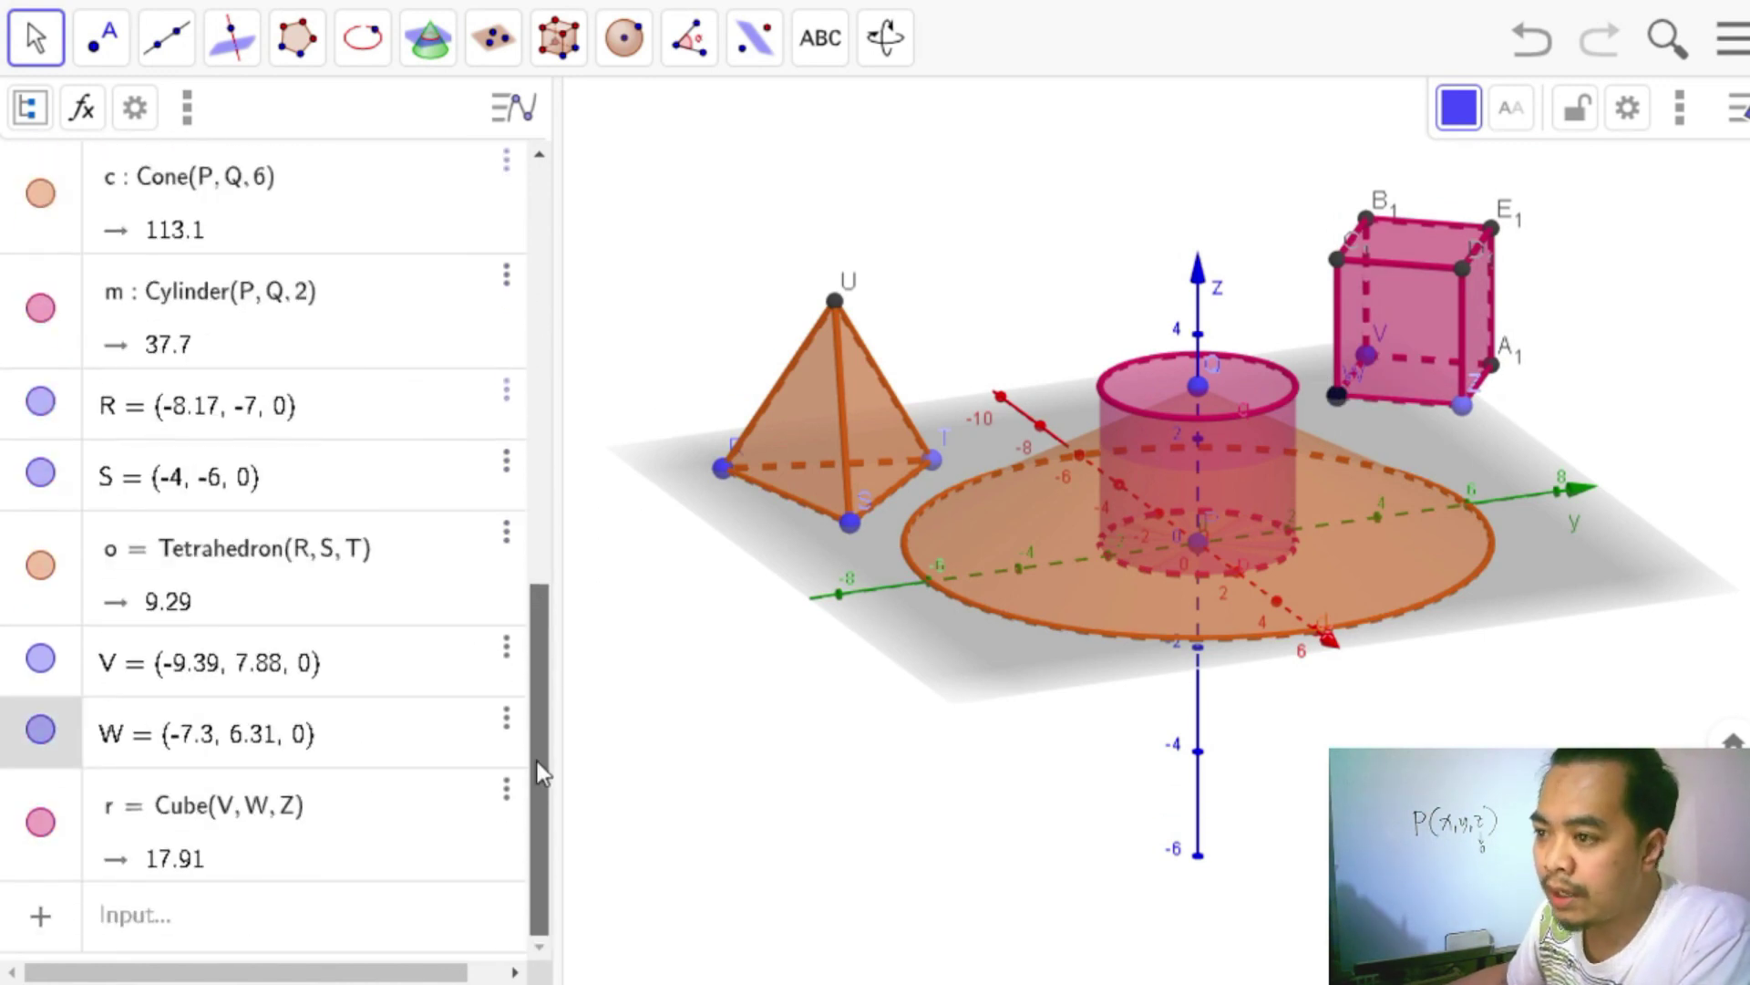
Construct a sphere centred at about (2.39, -7.85, 0) and passing through a point at about (4.01, -5.29, 0).
{"action": "left_click", "coordinate": [564, 48]}
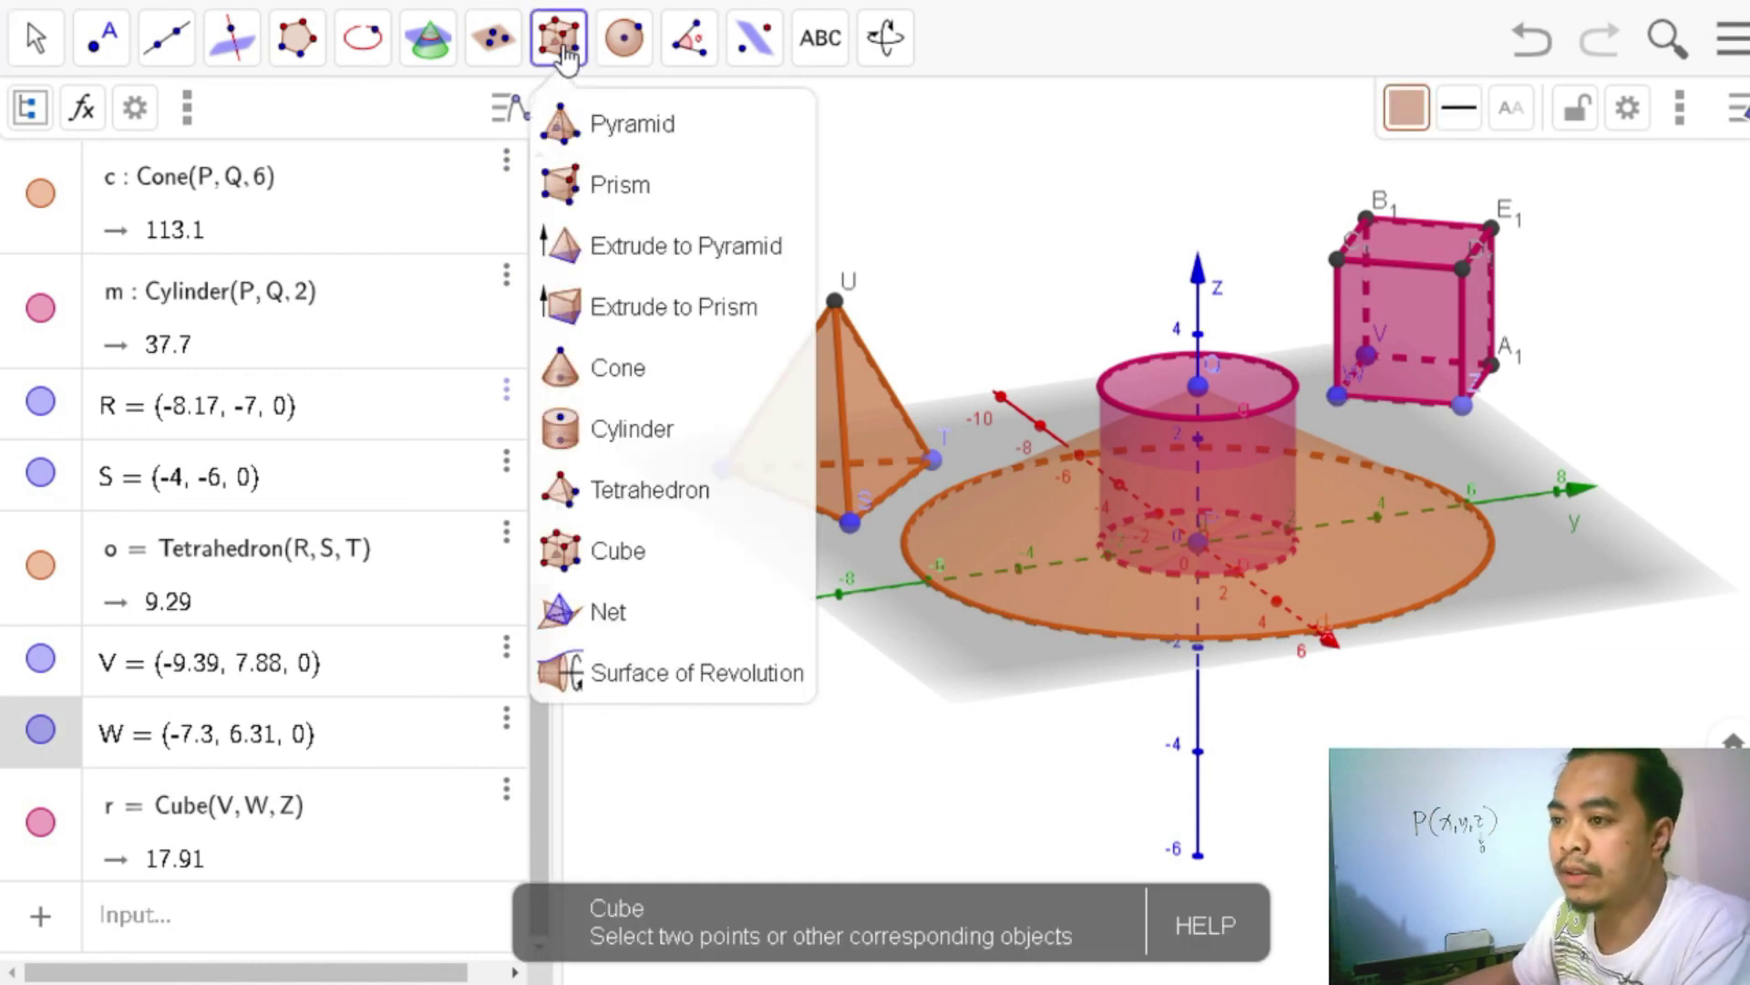
{"action": "mouse_move", "coordinate": [629, 41]}
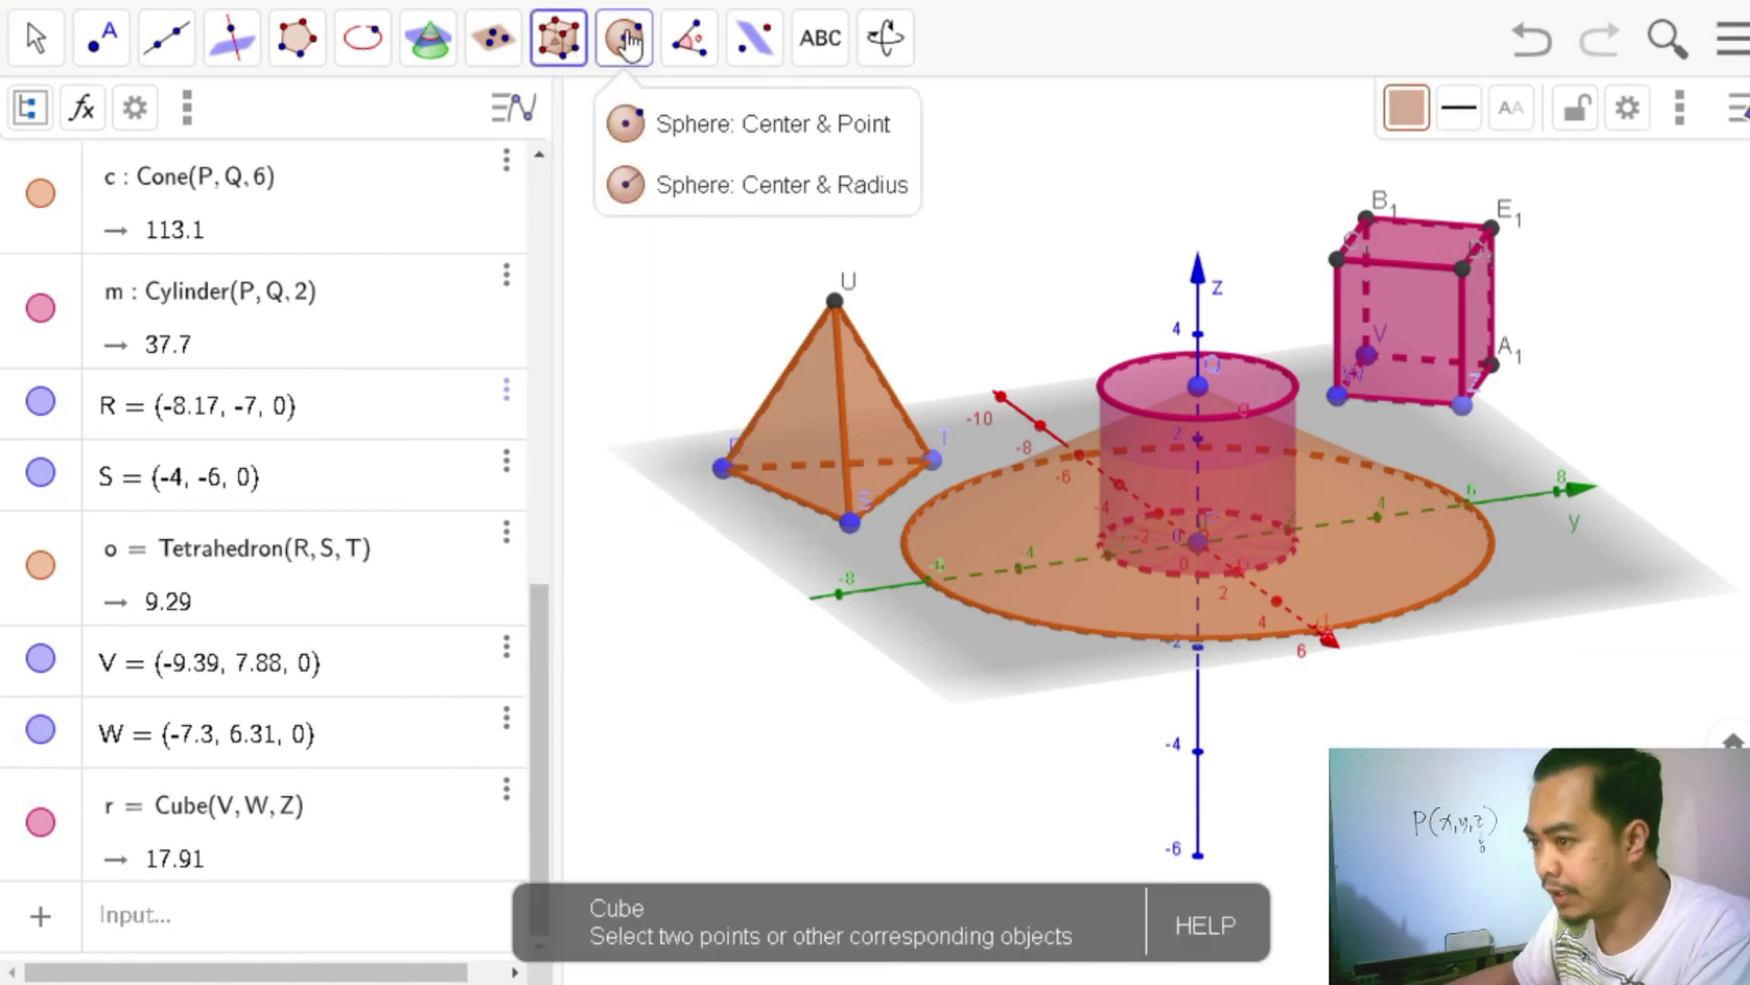
{"action": "left_click", "coordinate": [646, 128]}
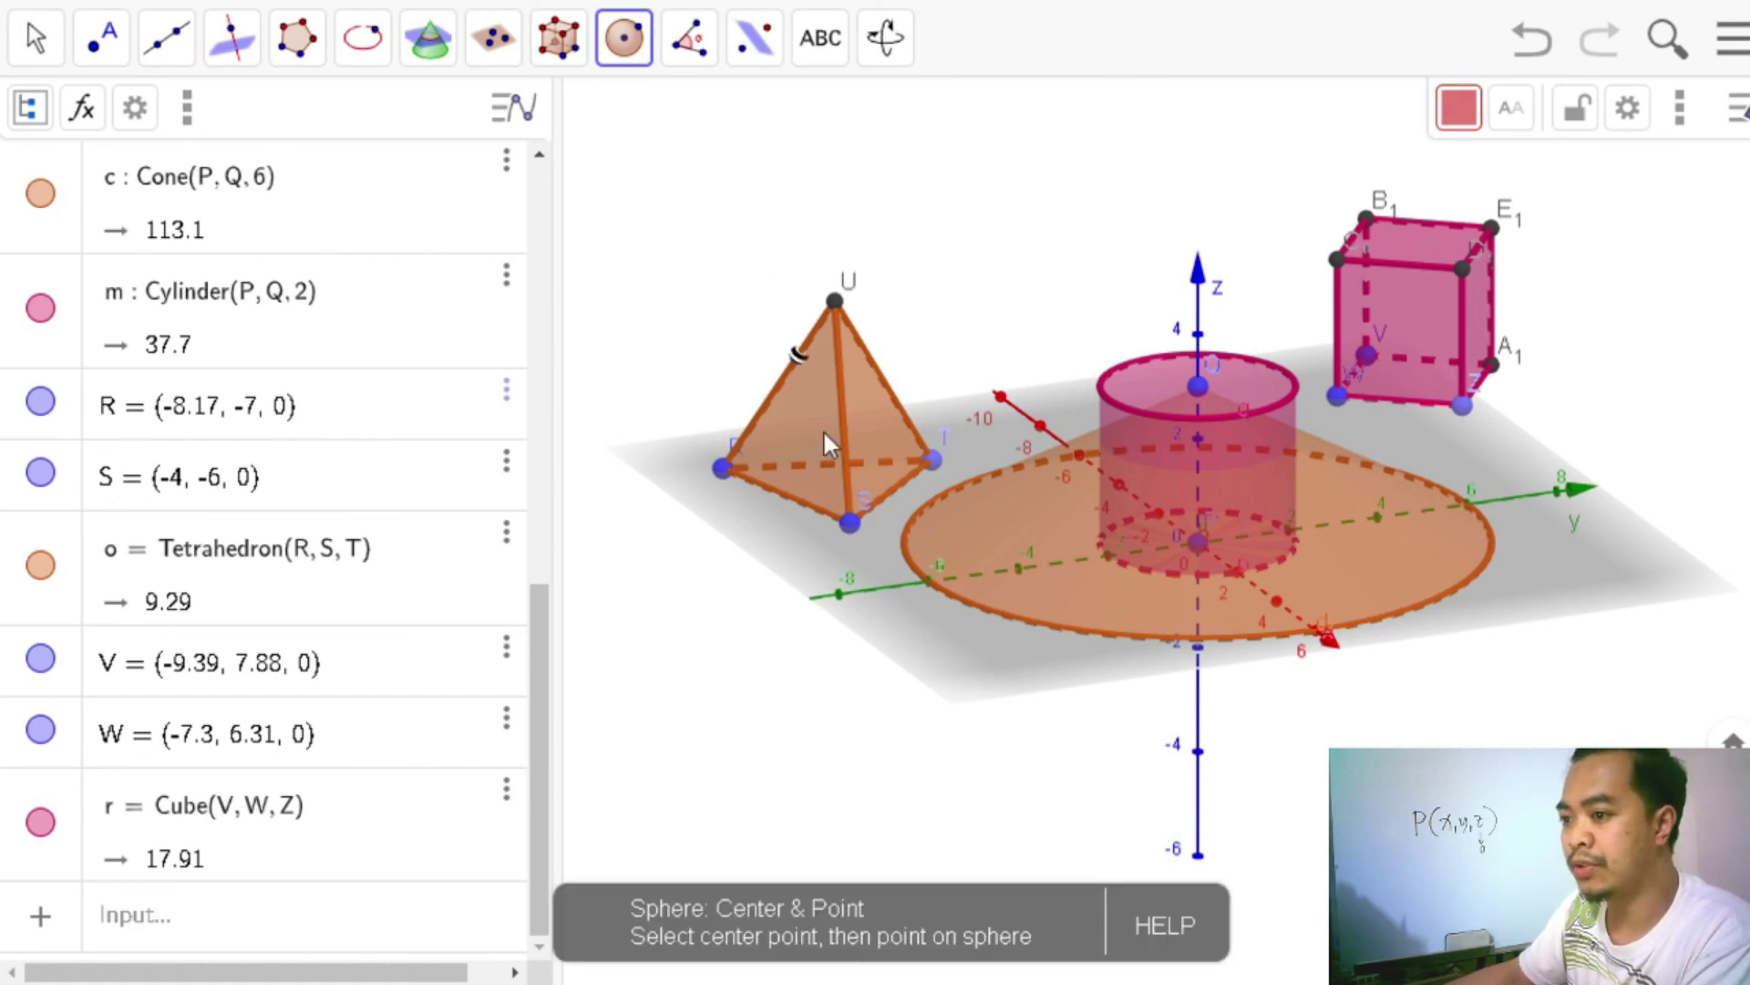
{"action": "left_click", "coordinate": [893, 628]}
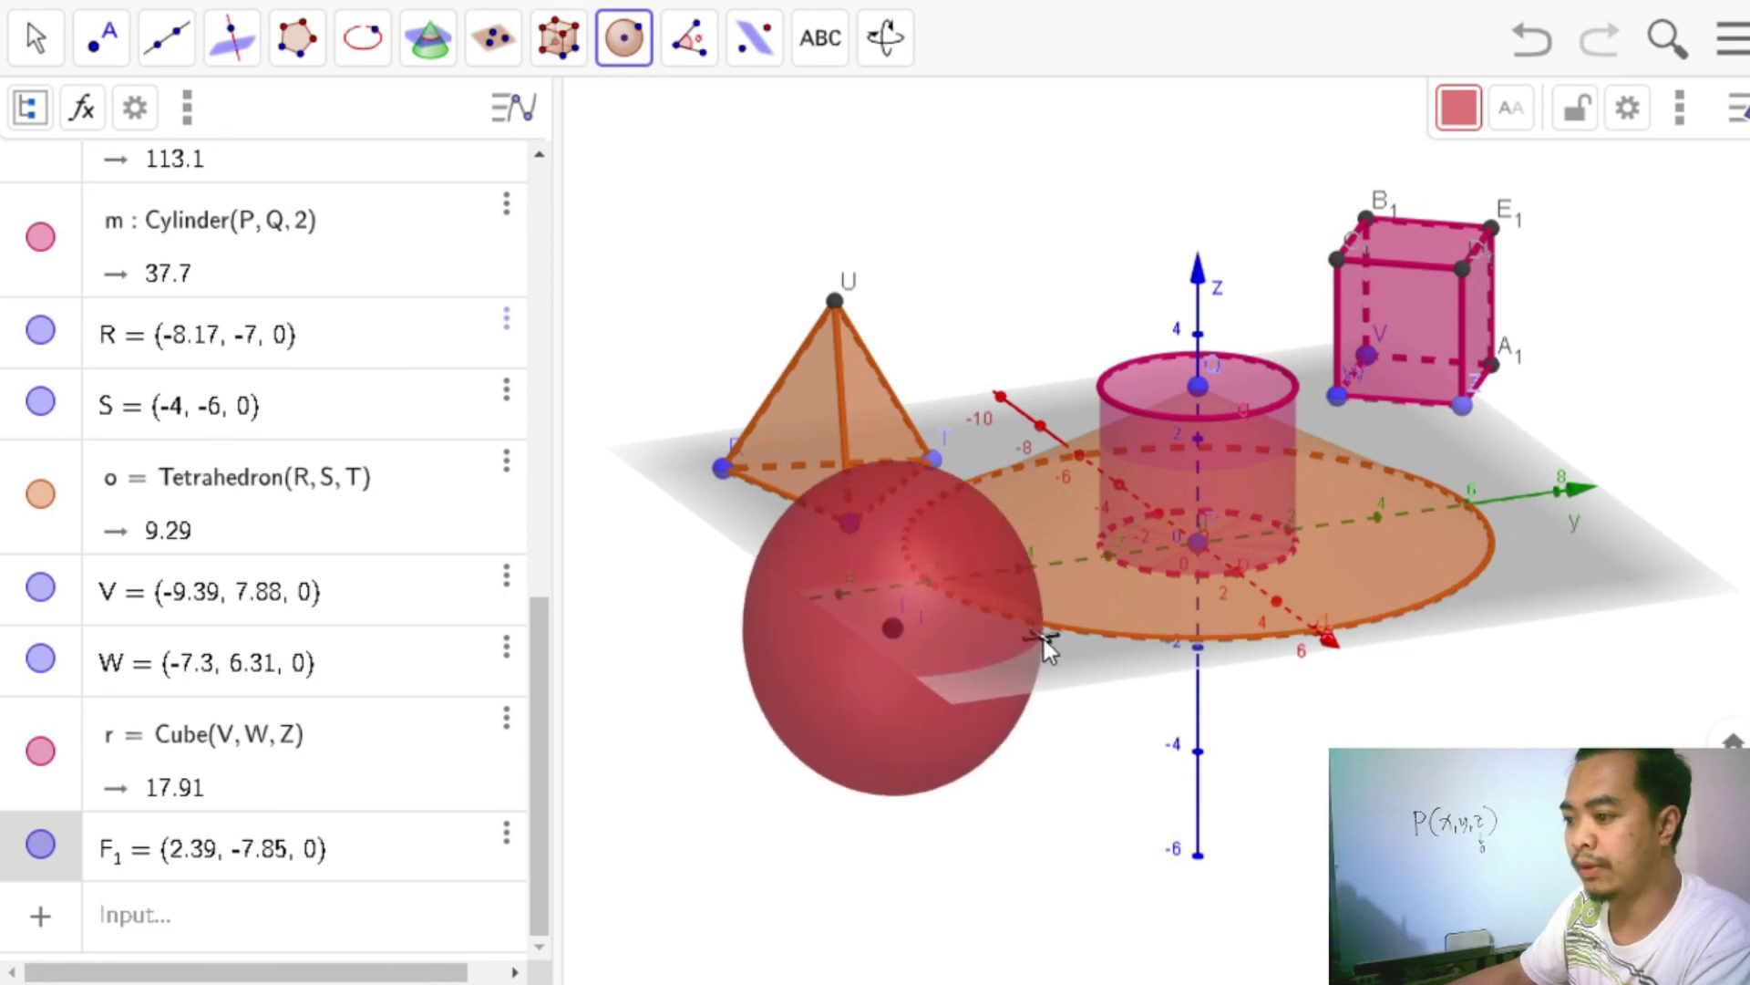
{"action": "left_click", "coordinate": [1042, 636]}
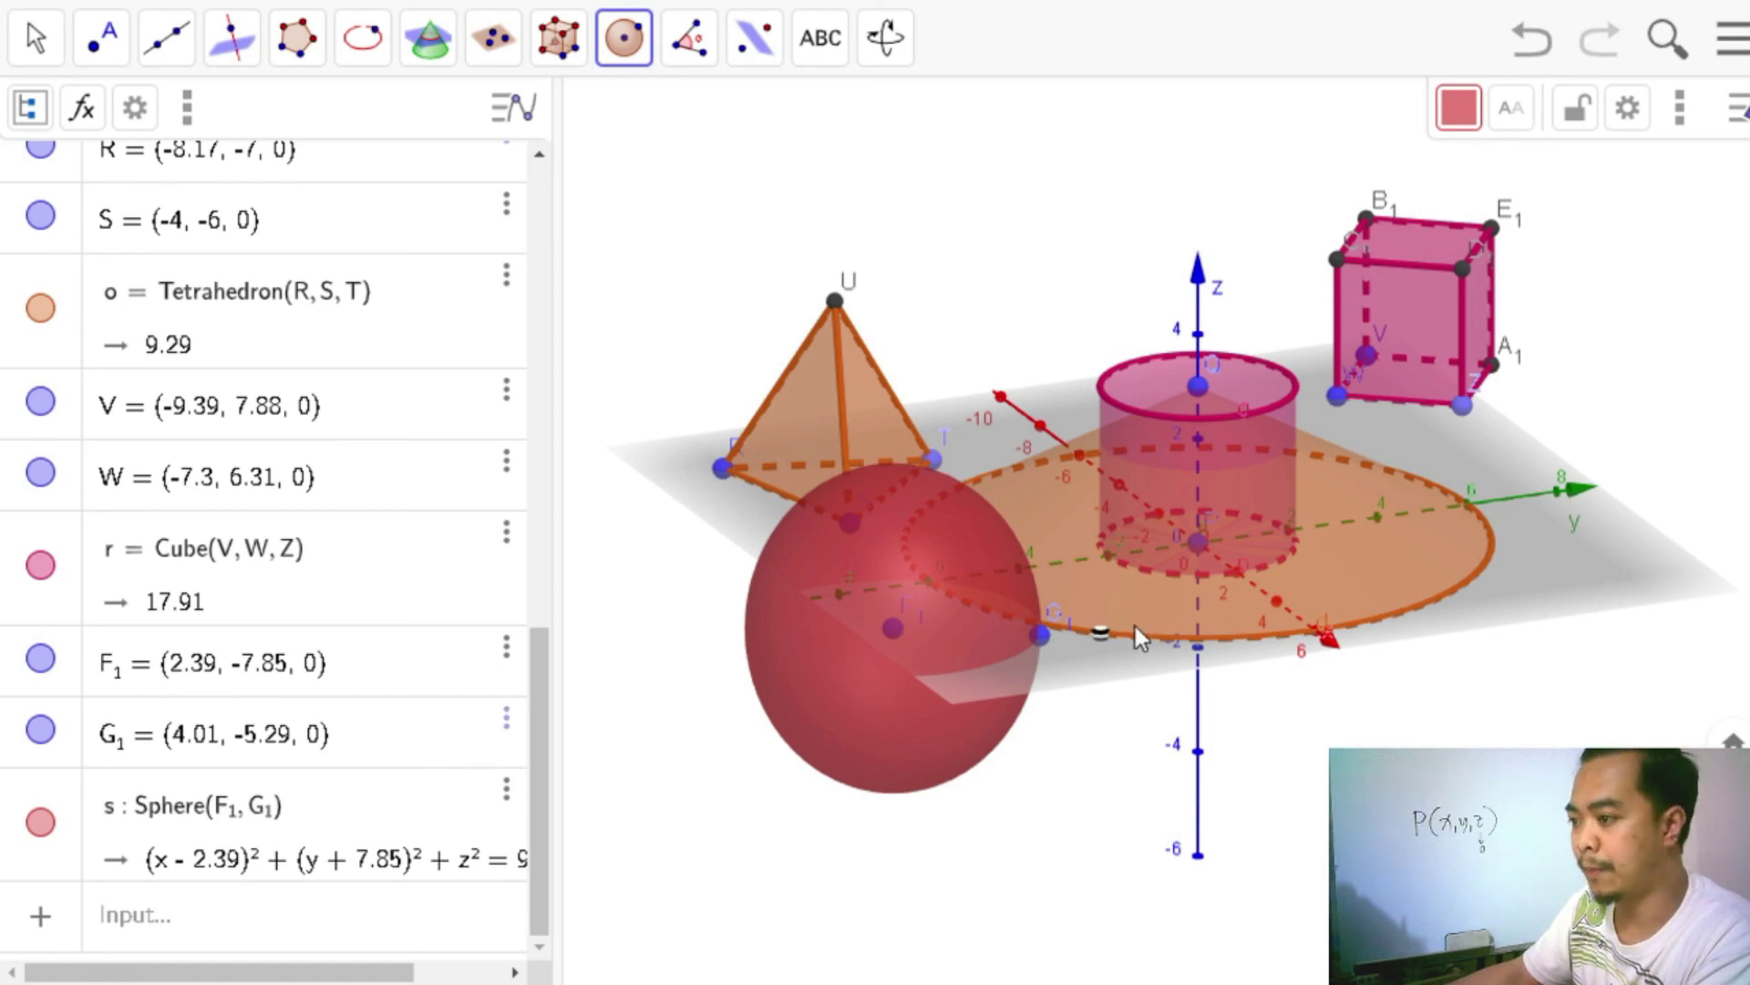
Show the hidden prism b together with the other solids in the 3D view.
{"action": "left_click", "coordinate": [884, 37]}
{"action": "left_click", "coordinate": [1130, 136]}
{"action": "left_click_drag", "start_coordinate": [1479, 467], "coordinate": [1513, 501]}
{"action": "left_click_drag", "start_coordinate": [547, 663], "coordinate": [570, 182]}
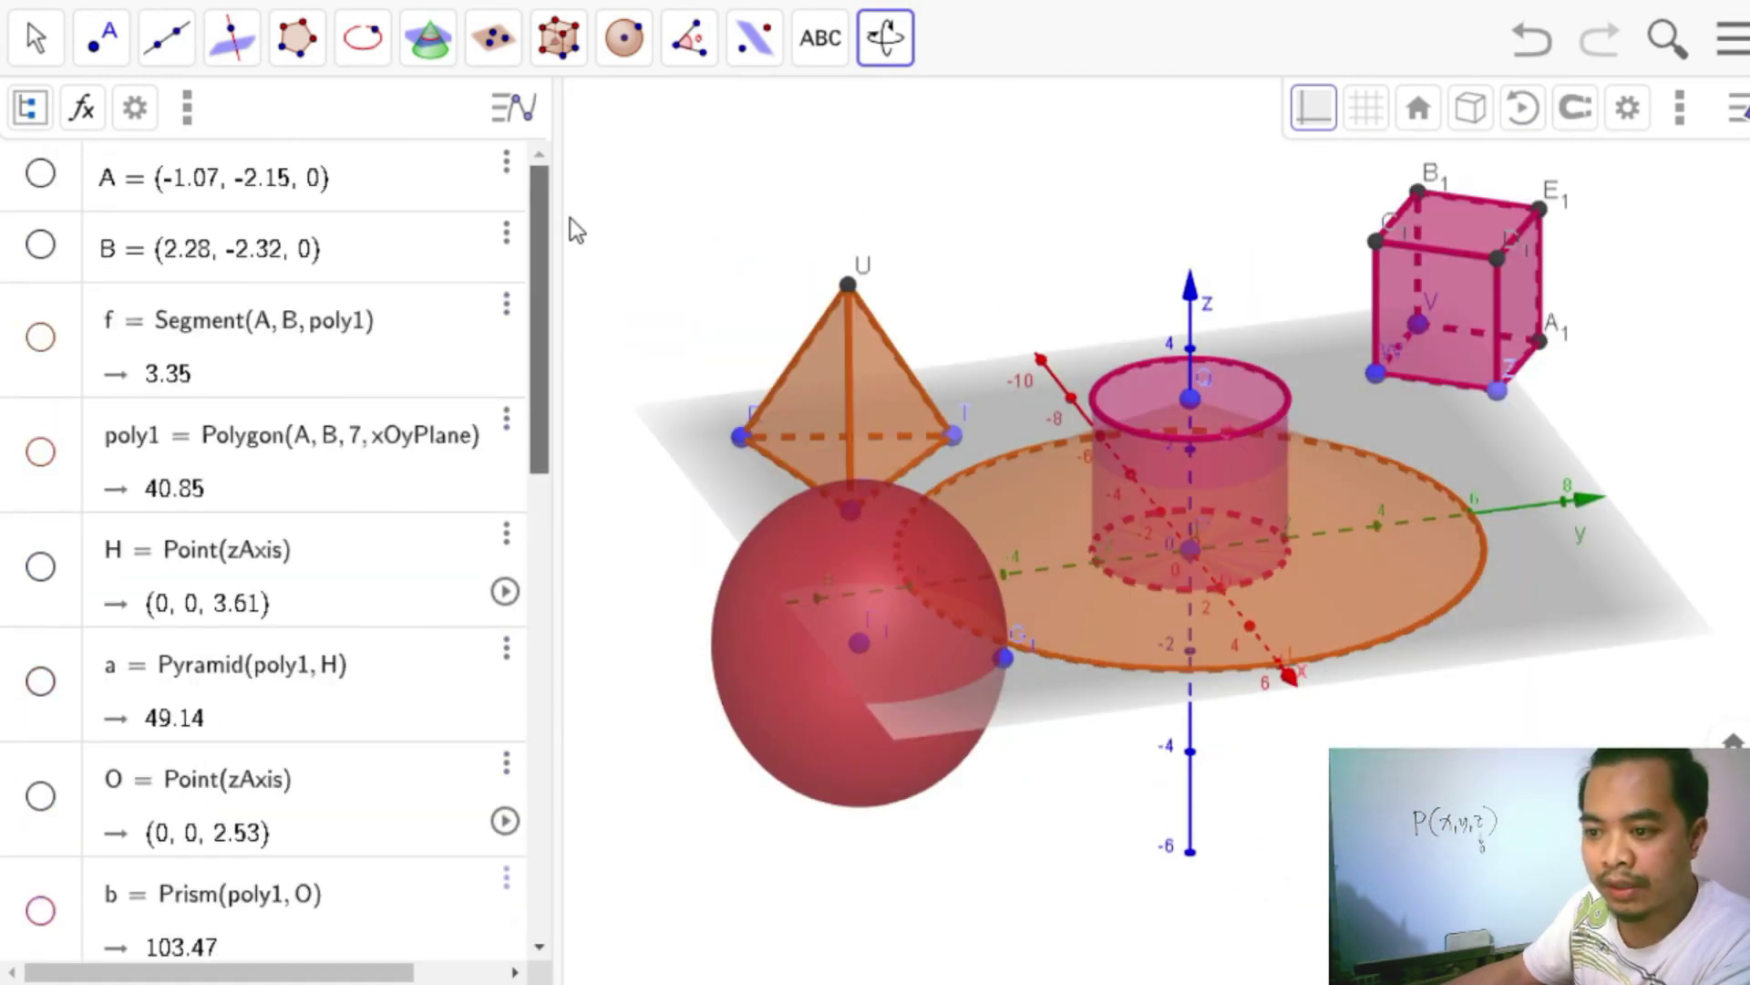
{"action": "scroll", "coordinate": [538, 342], "scroll_direction": "down", "scroll_amount": 1}
{"action": "left_click_drag", "start_coordinate": [538, 342], "coordinate": [554, 534]}
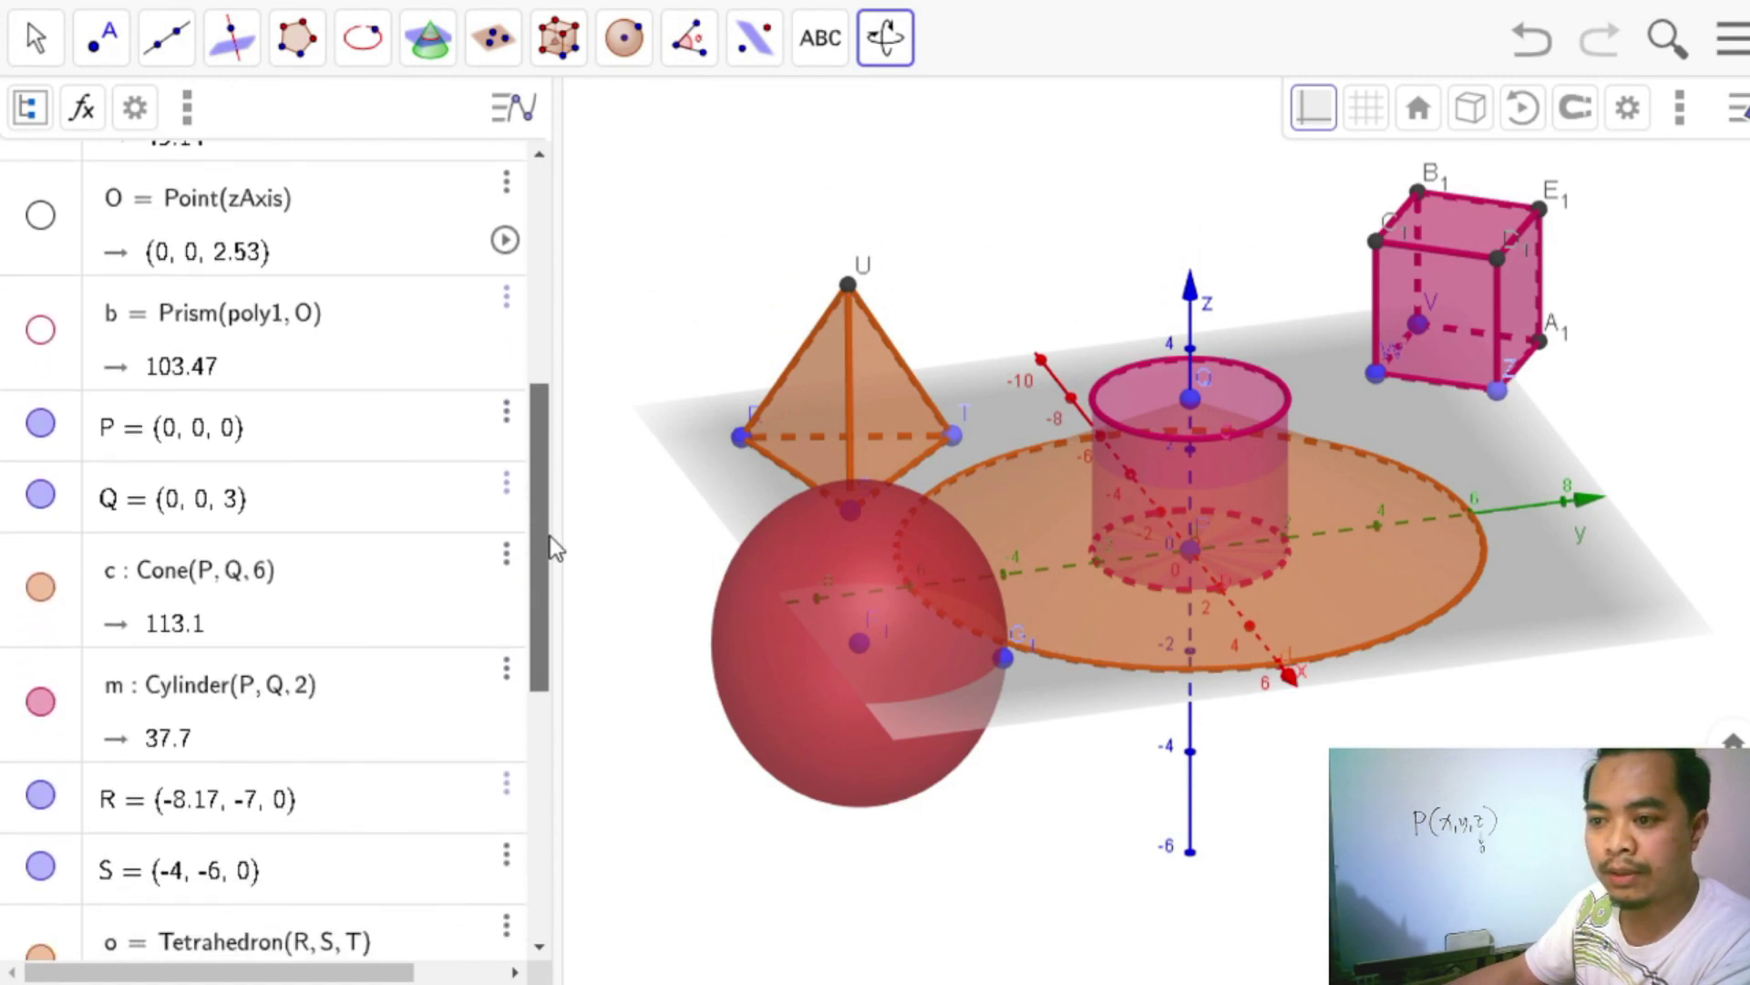
{"action": "scroll", "coordinate": [549, 529], "scroll_direction": "up", "scroll_amount": 1}
{"action": "left_click", "coordinate": [40, 381]}
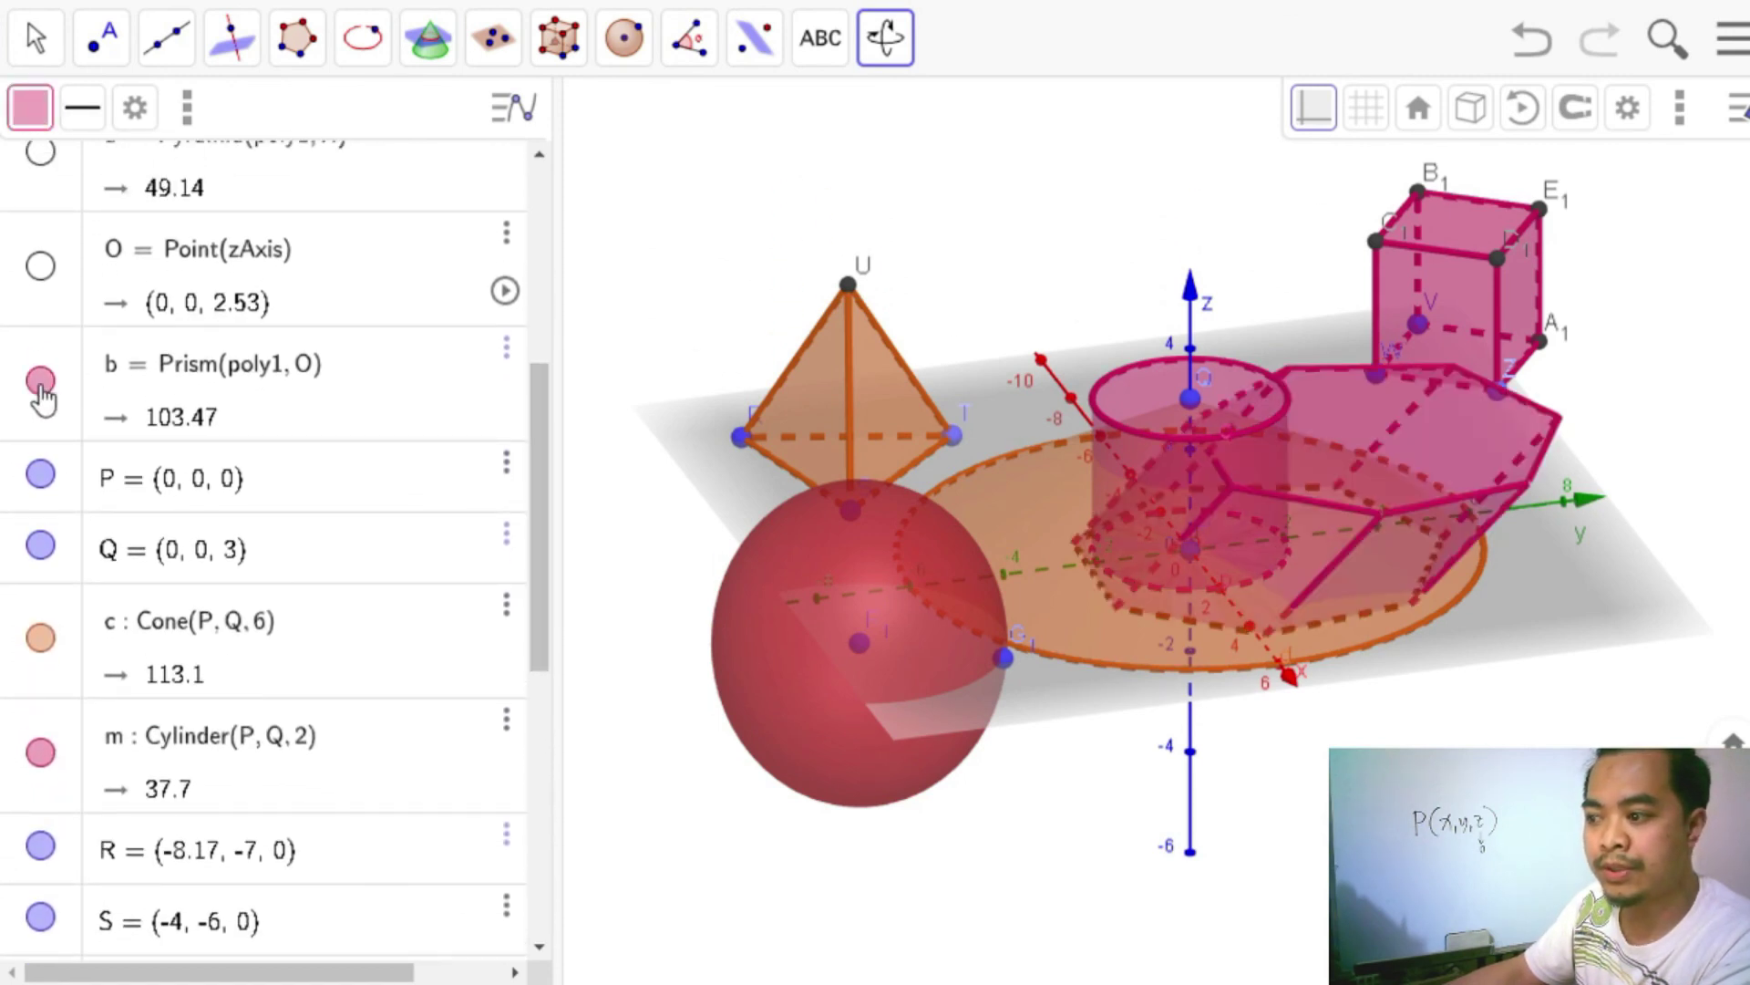
Examine the volumes listed for the prism, cone, cylinder, tetrahedron and cube, and the equation listed for the sphere.
{"action": "left_click_drag", "start_coordinate": [537, 469], "coordinate": [570, 364]}
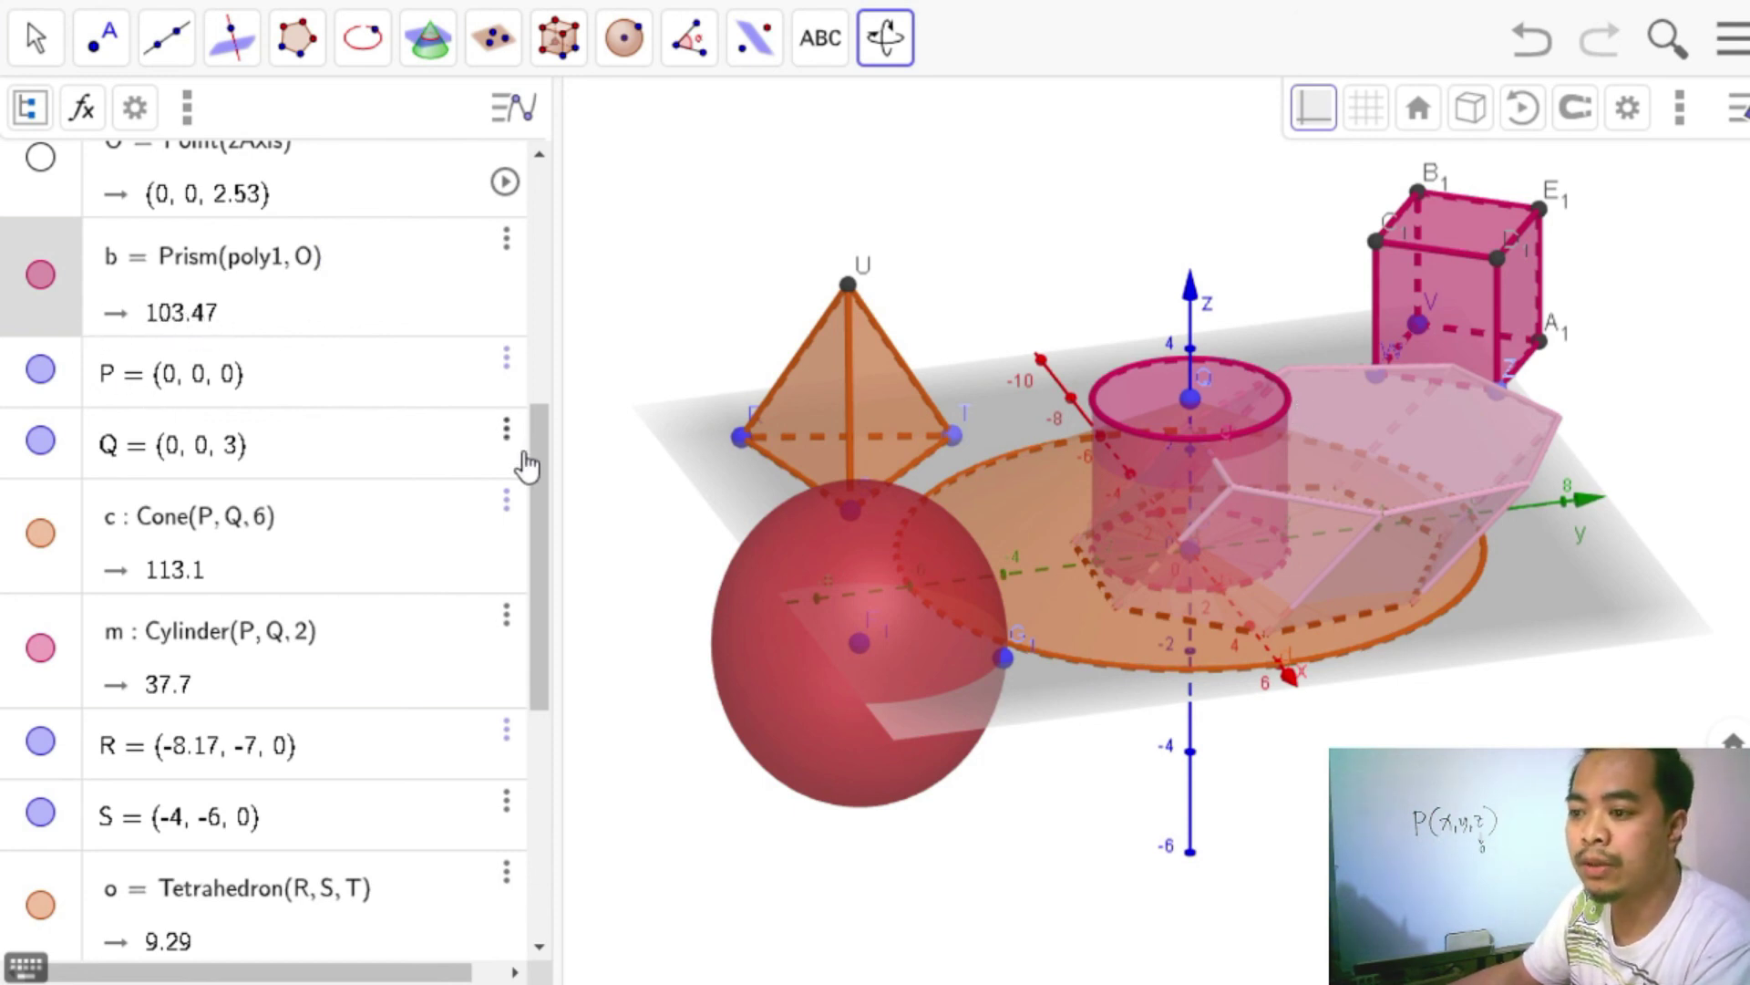
{"action": "left_click_drag", "start_coordinate": [538, 441], "coordinate": [540, 454]}
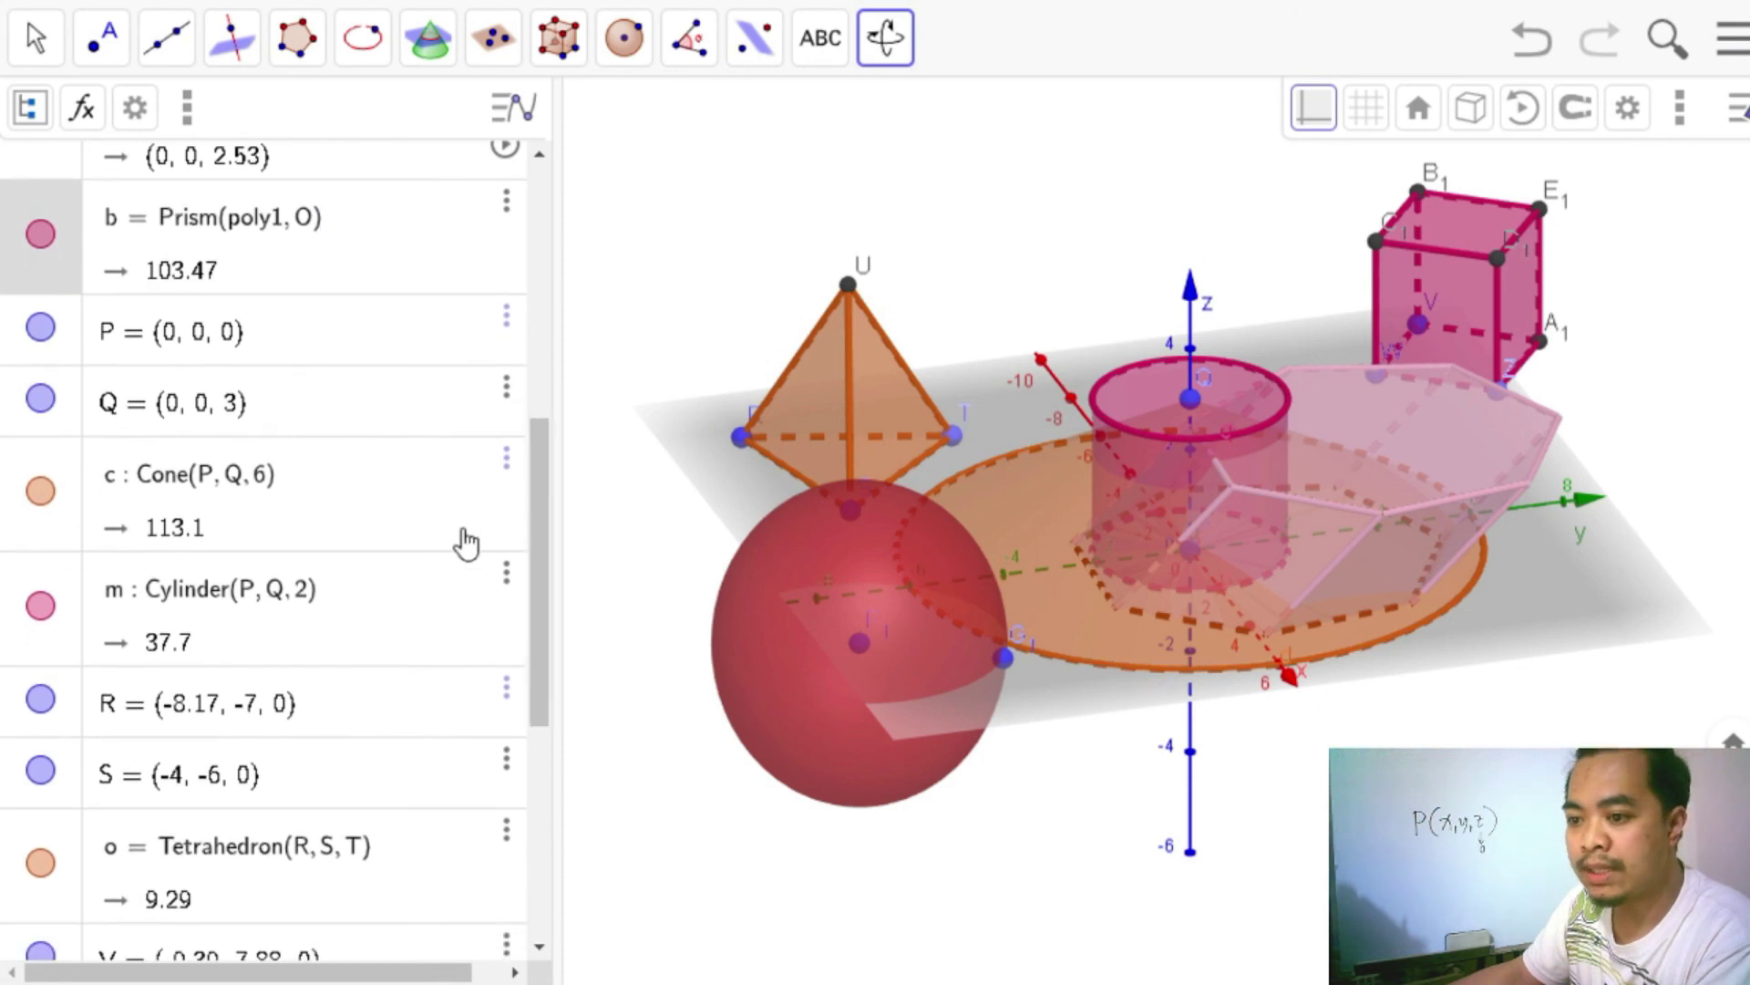
{"action": "left_click", "coordinate": [66, 468]}
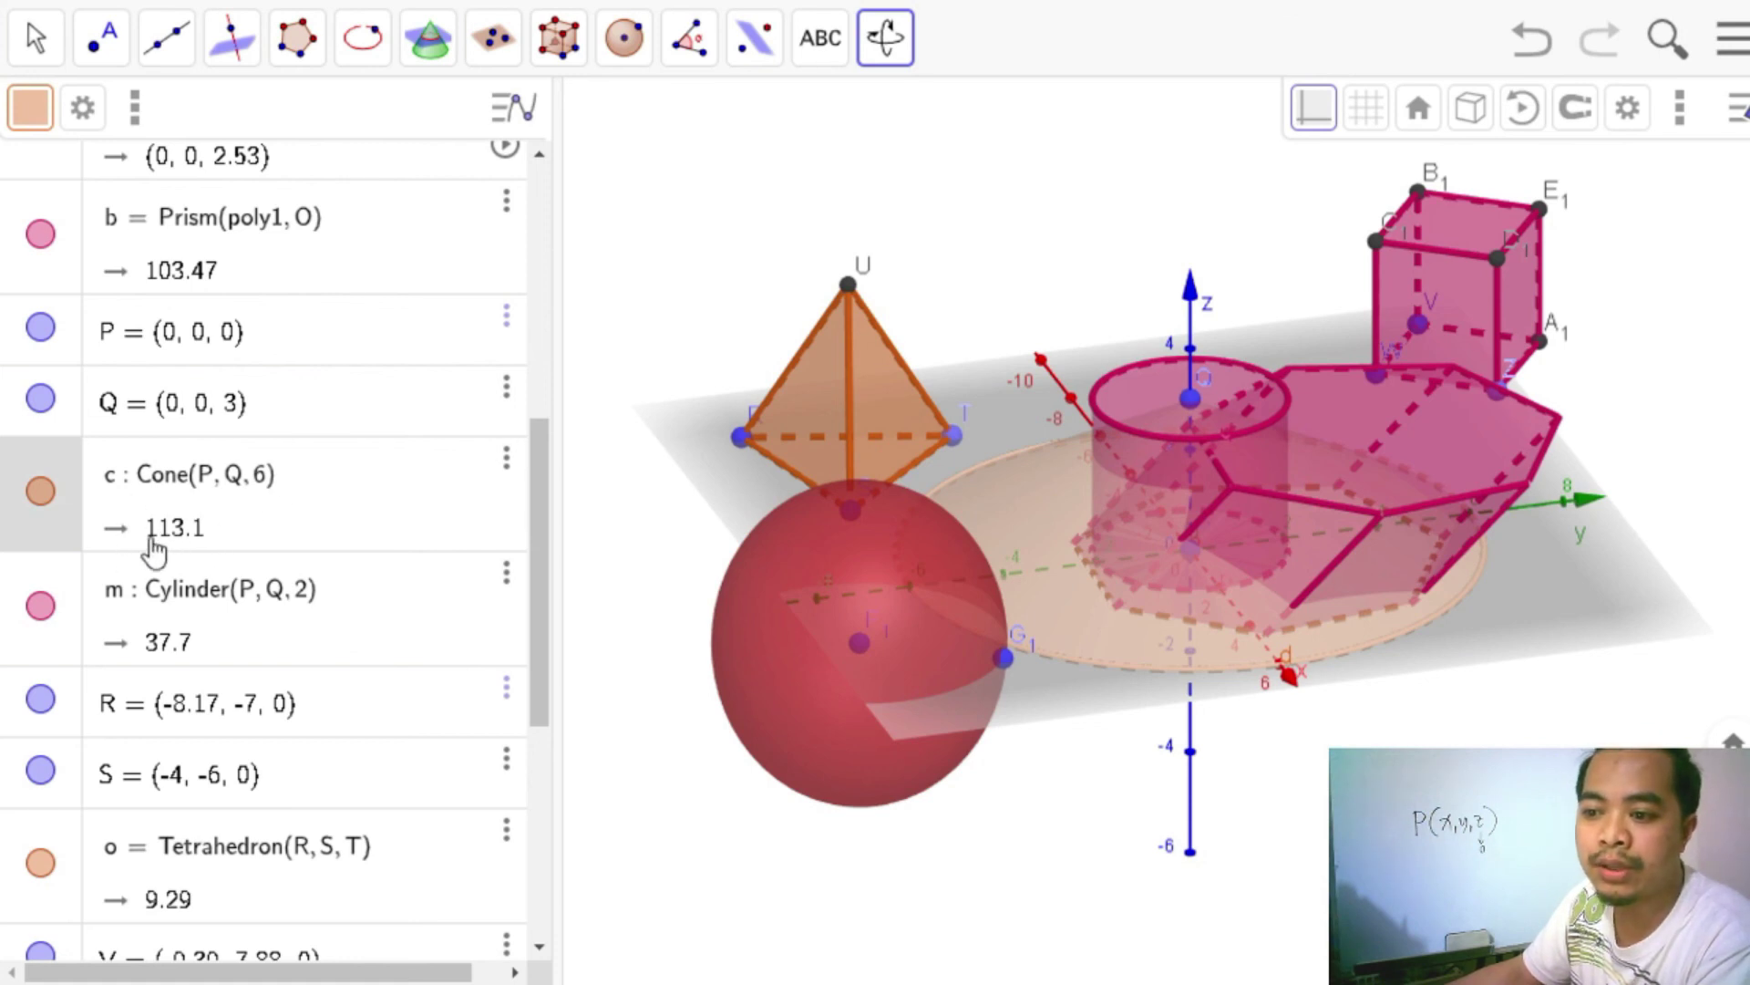
{"action": "scroll", "coordinate": [209, 560], "scroll_direction": "down", "scroll_amount": 2}
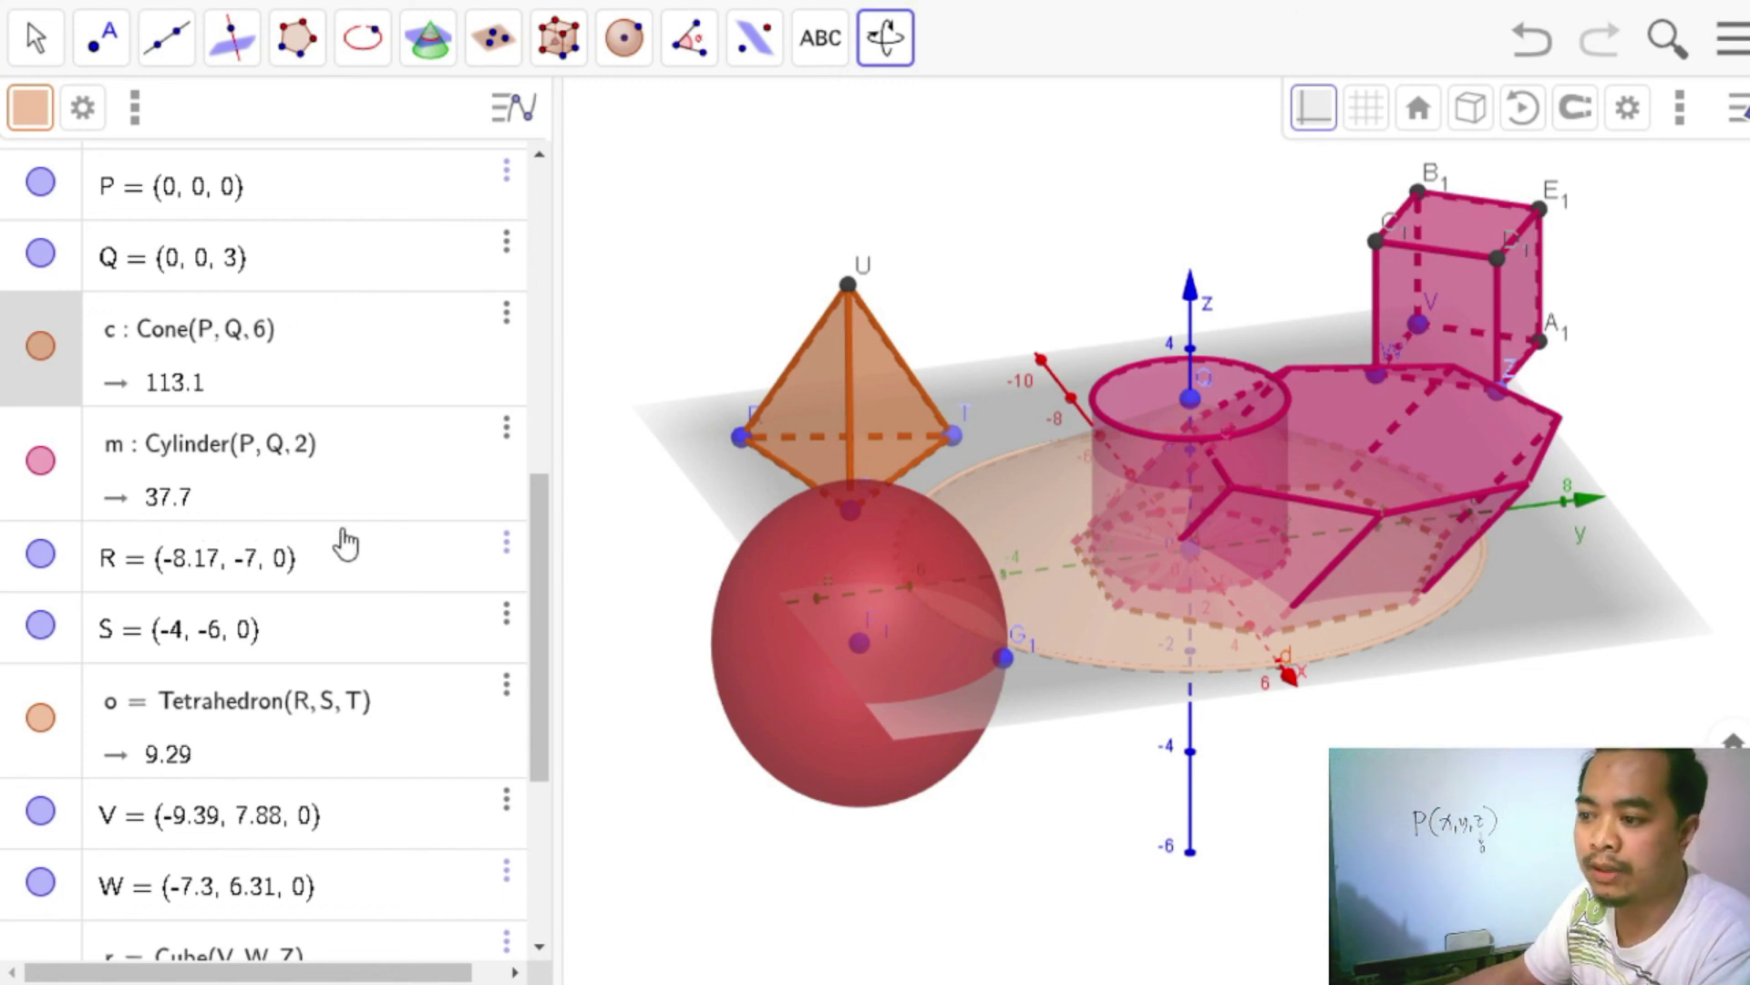
{"action": "scroll", "coordinate": [356, 592], "scroll_direction": "down", "scroll_amount": 5}
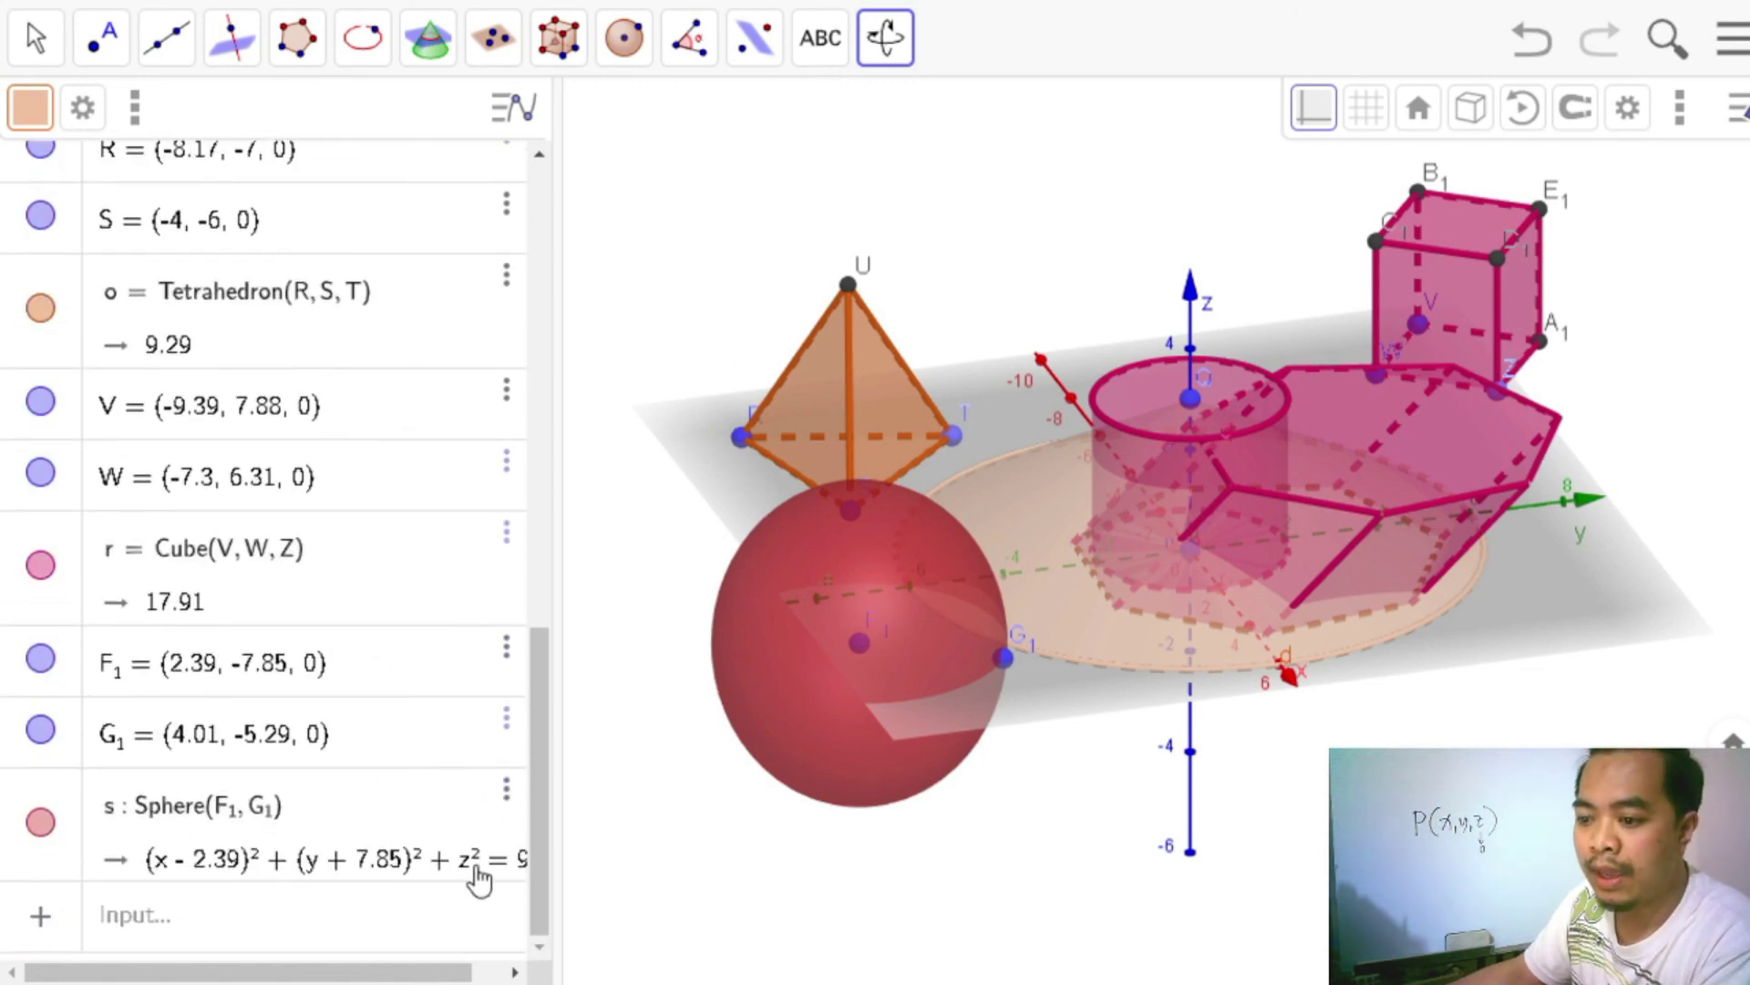
{"action": "left_click", "coordinate": [344, 830]}
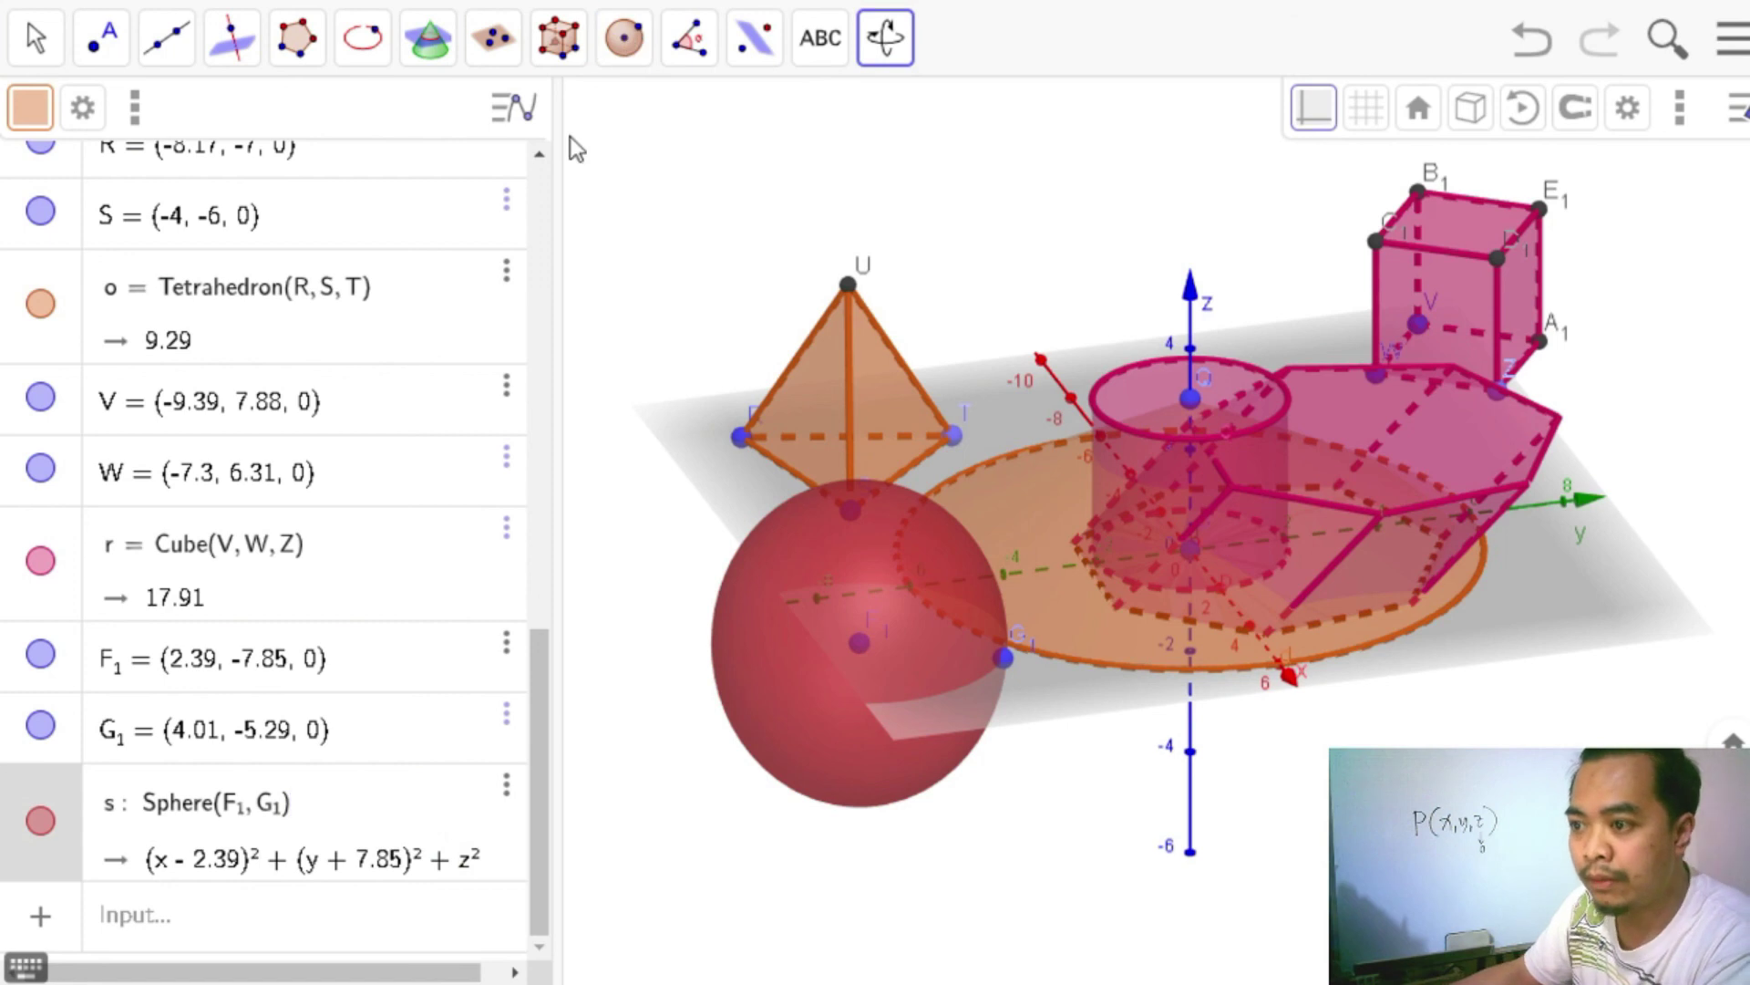
Calculate the volume of sphere s by command, entered as volume(s).
{"action": "left_click", "coordinate": [179, 939]}
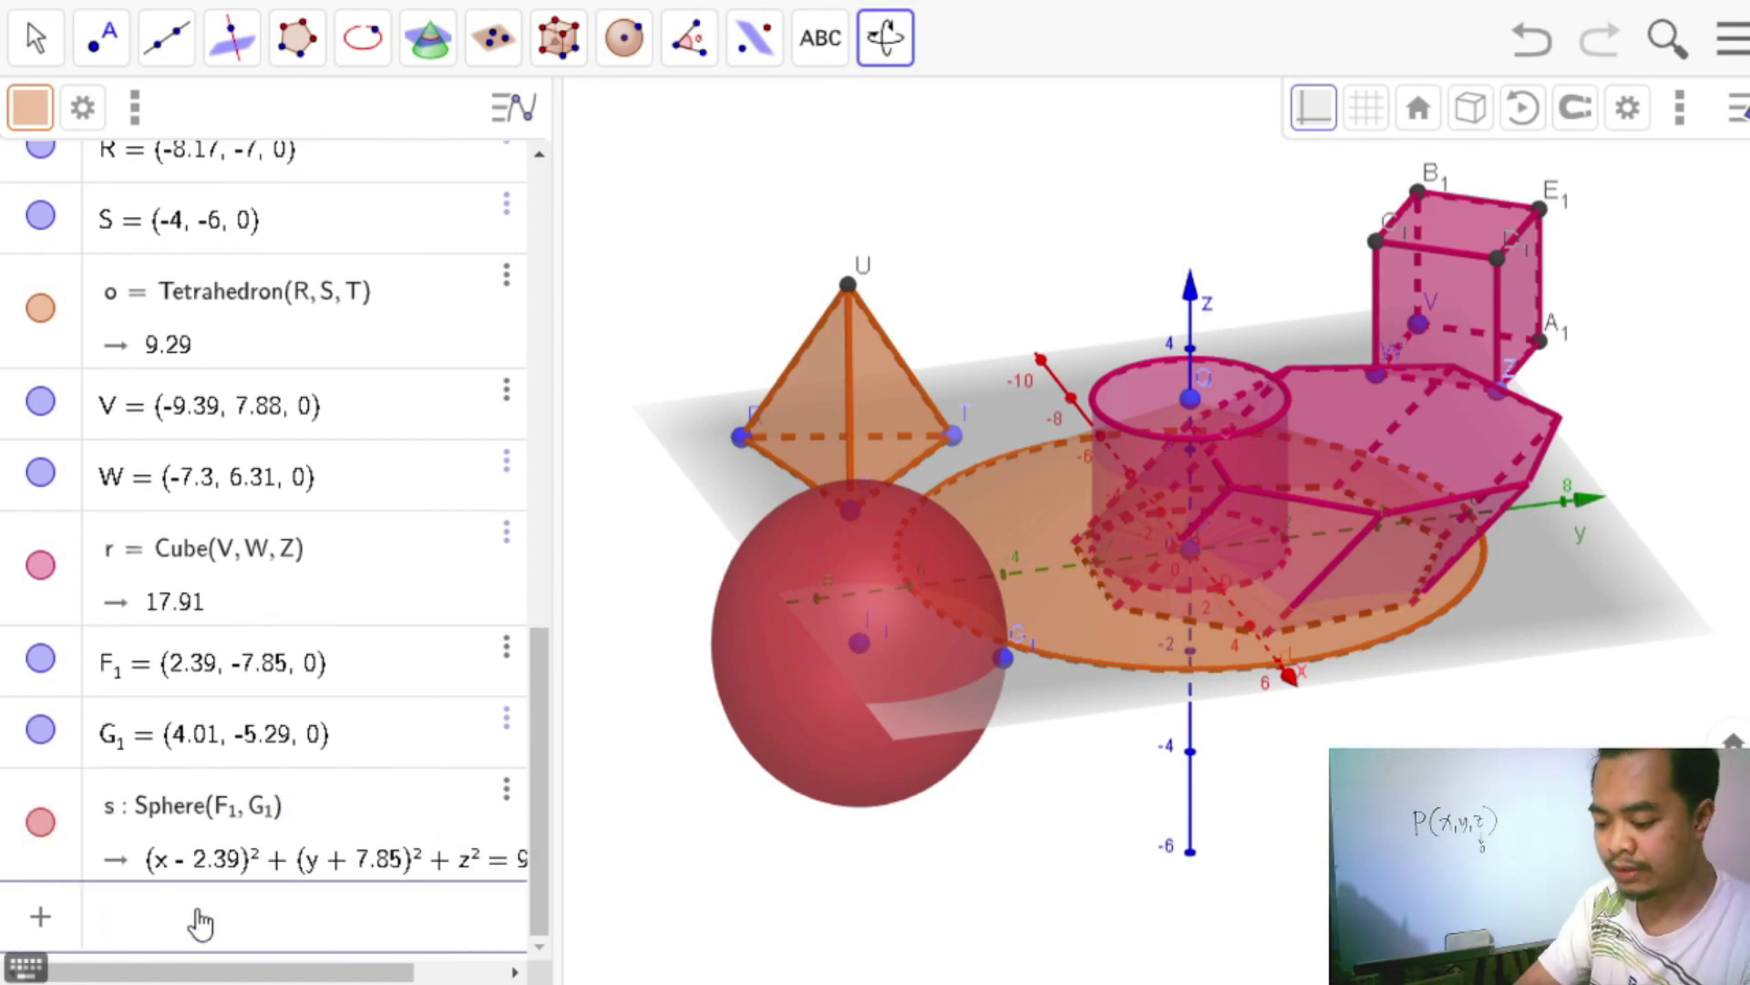
{"action": "type", "text": "= volume("}
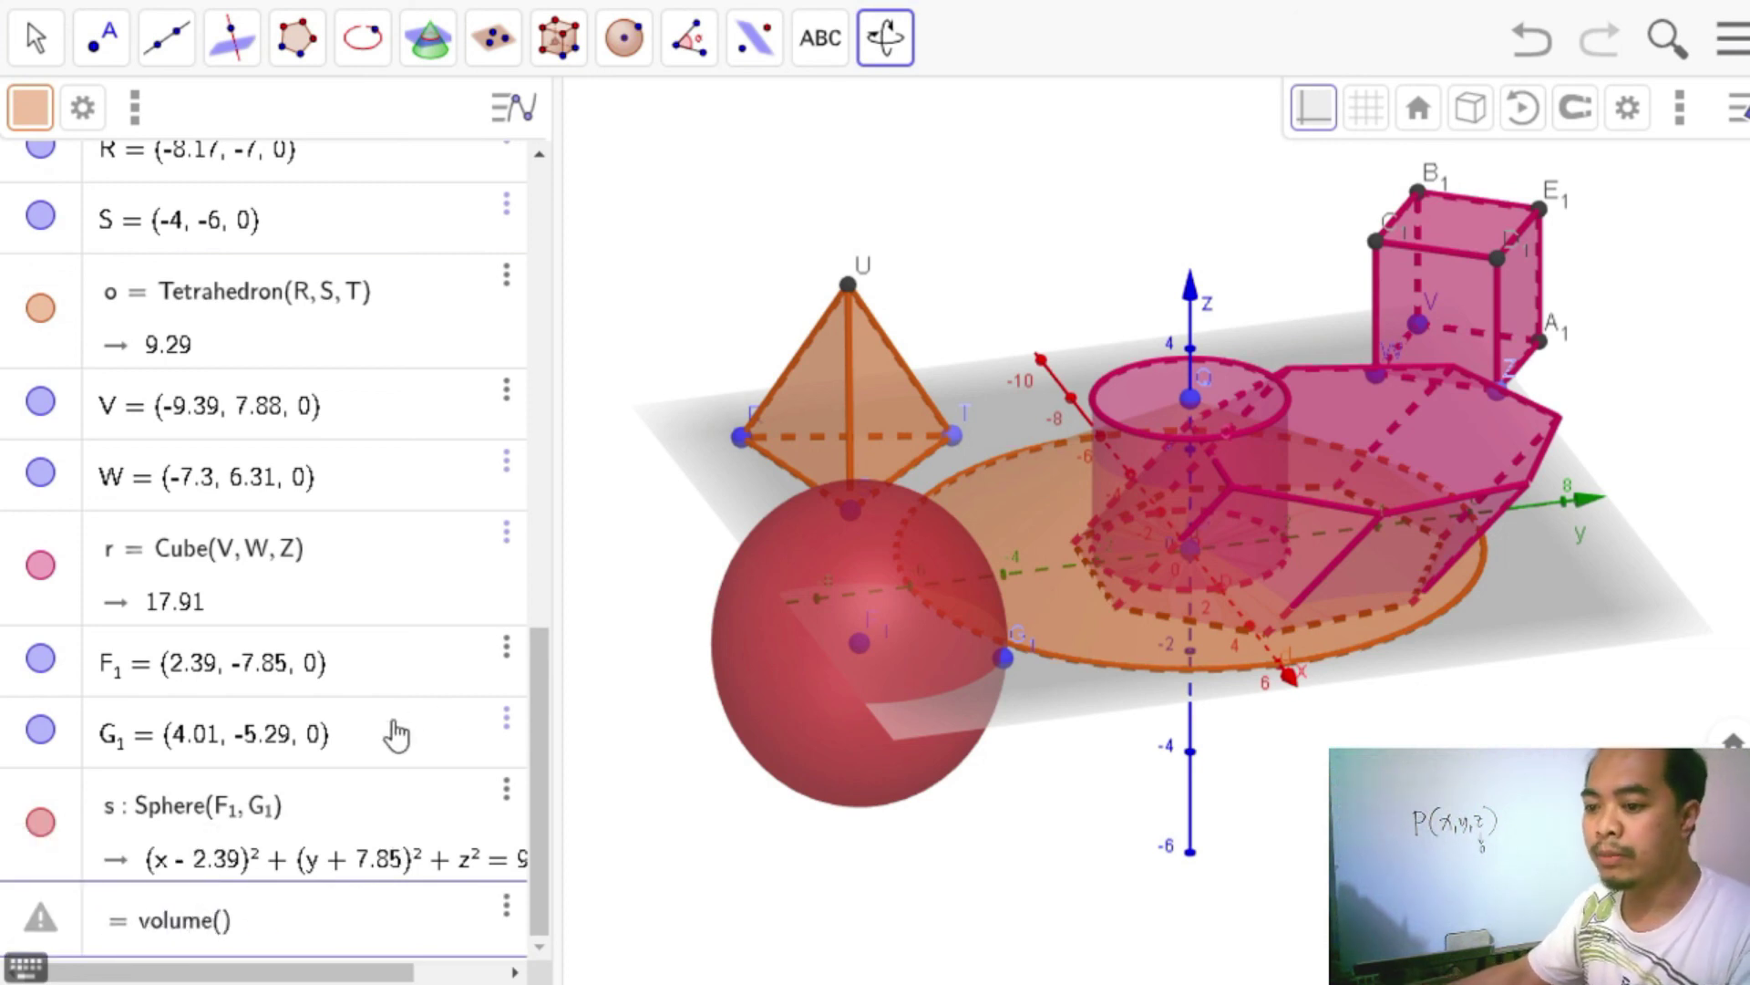
{"action": "type", "text": "s"}
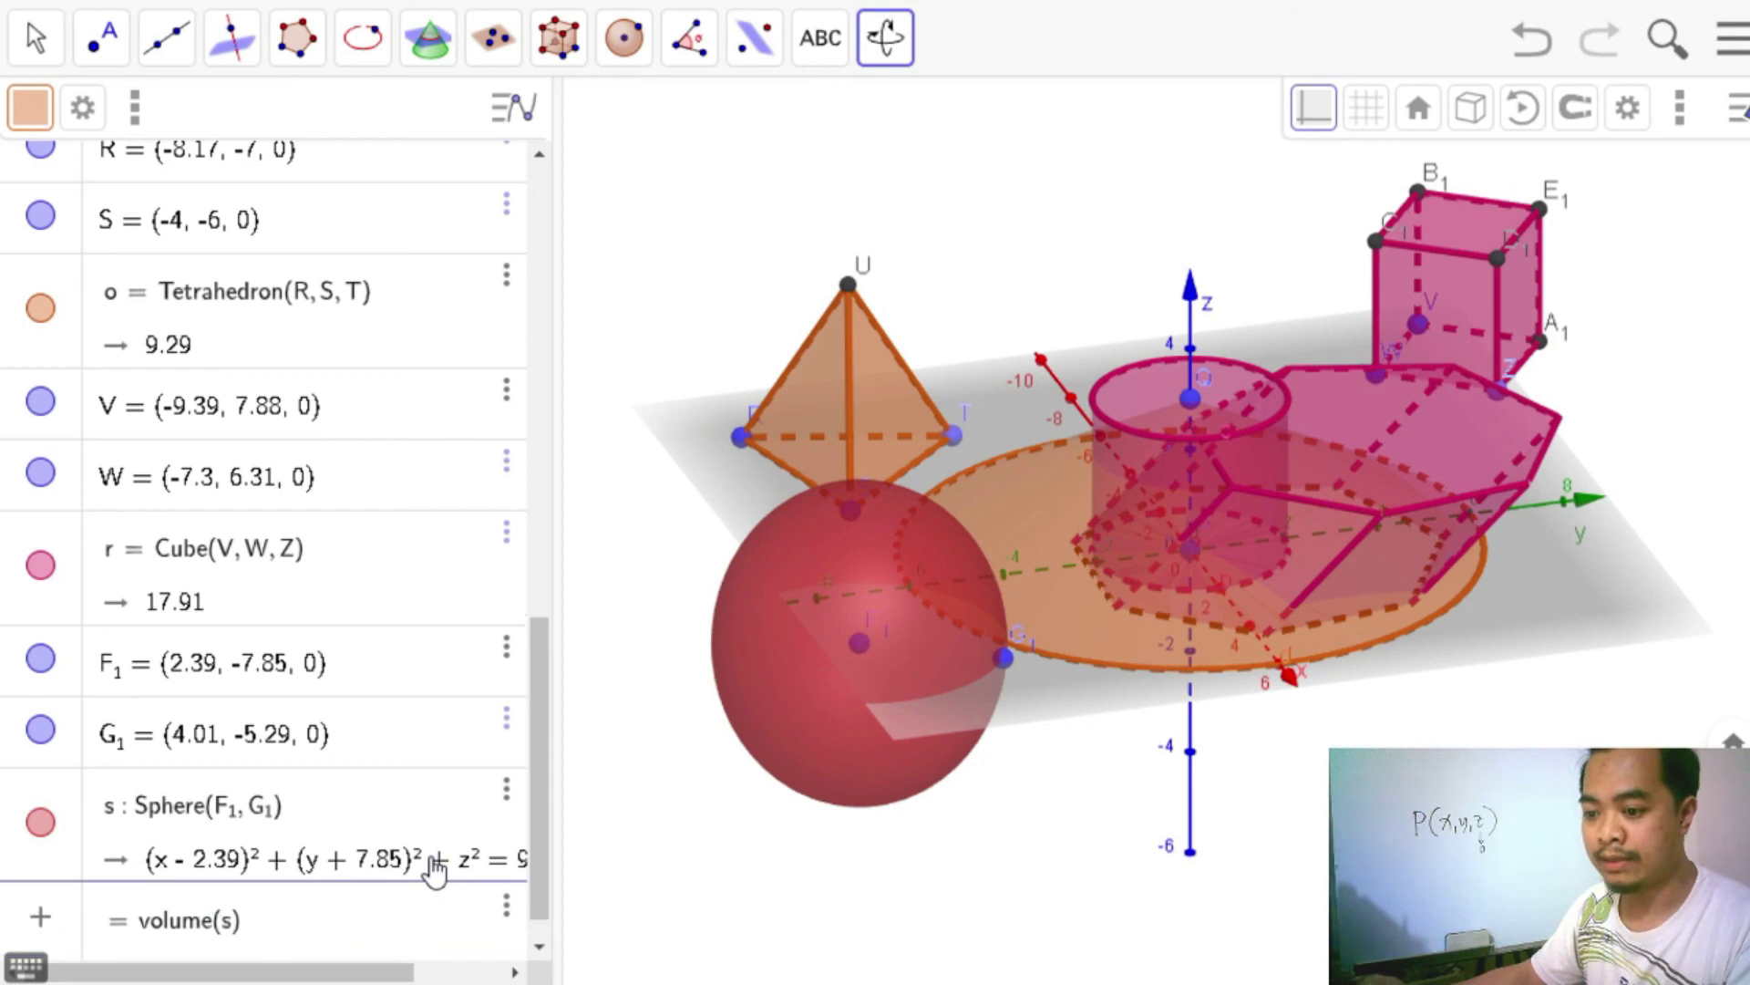
{"action": "key", "text": "Return"}
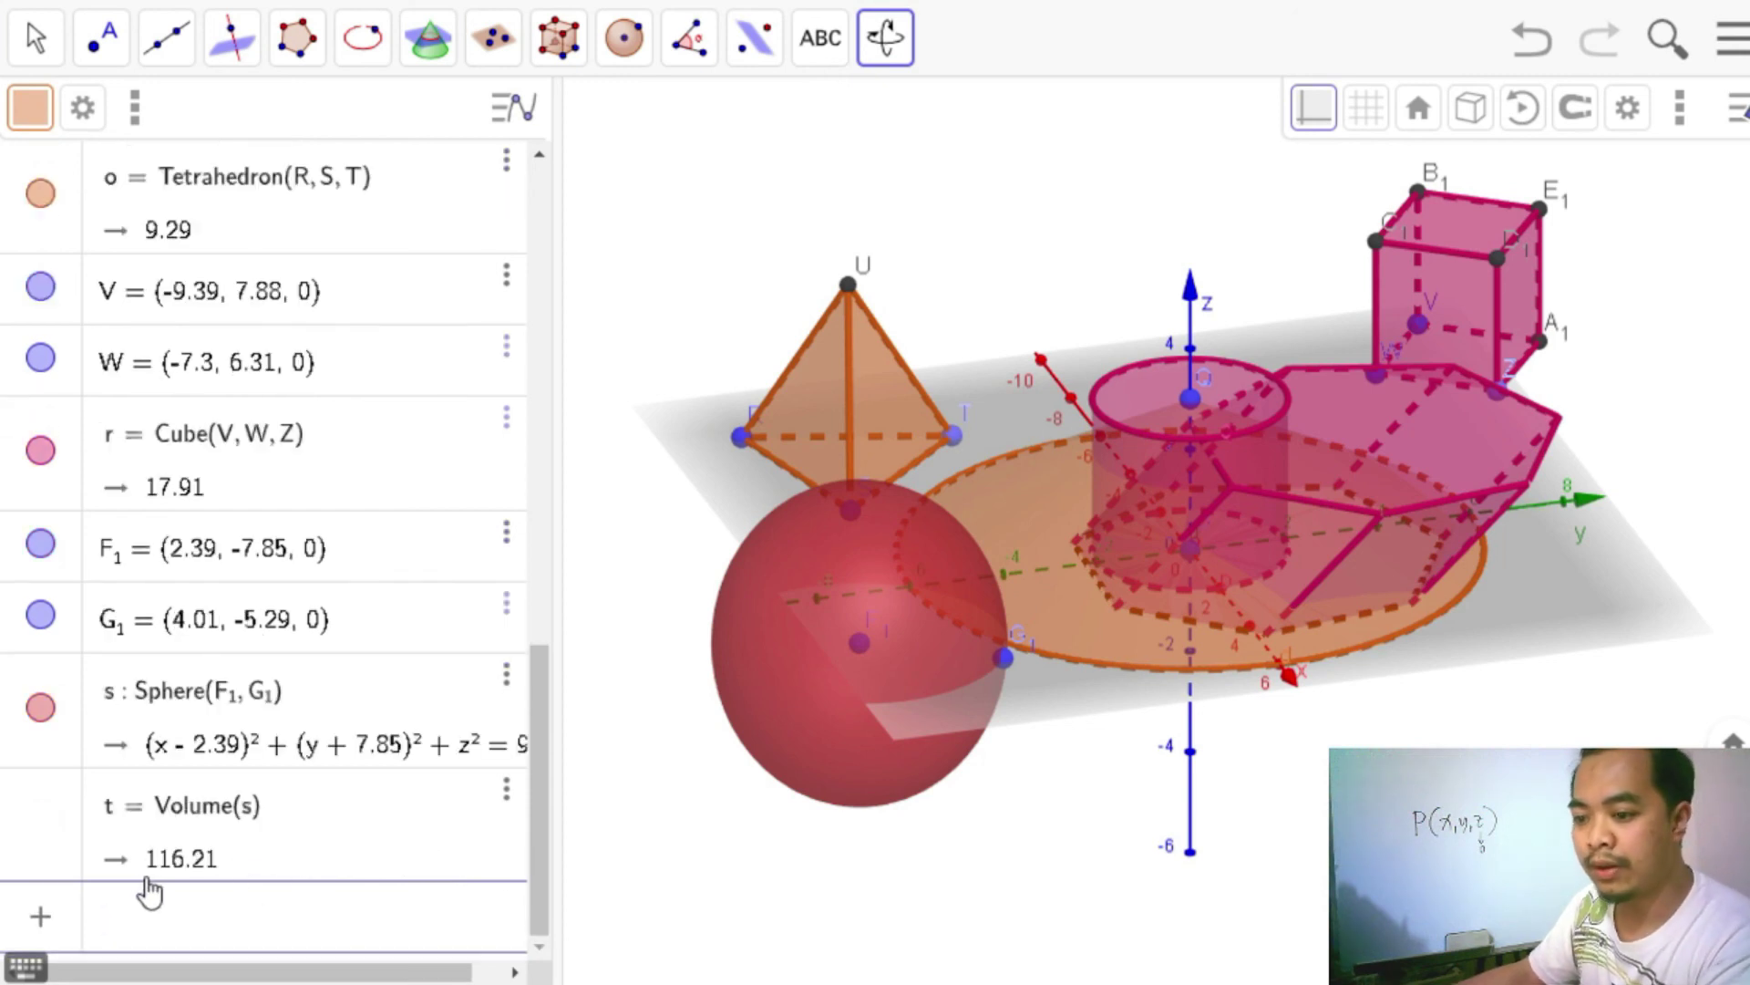